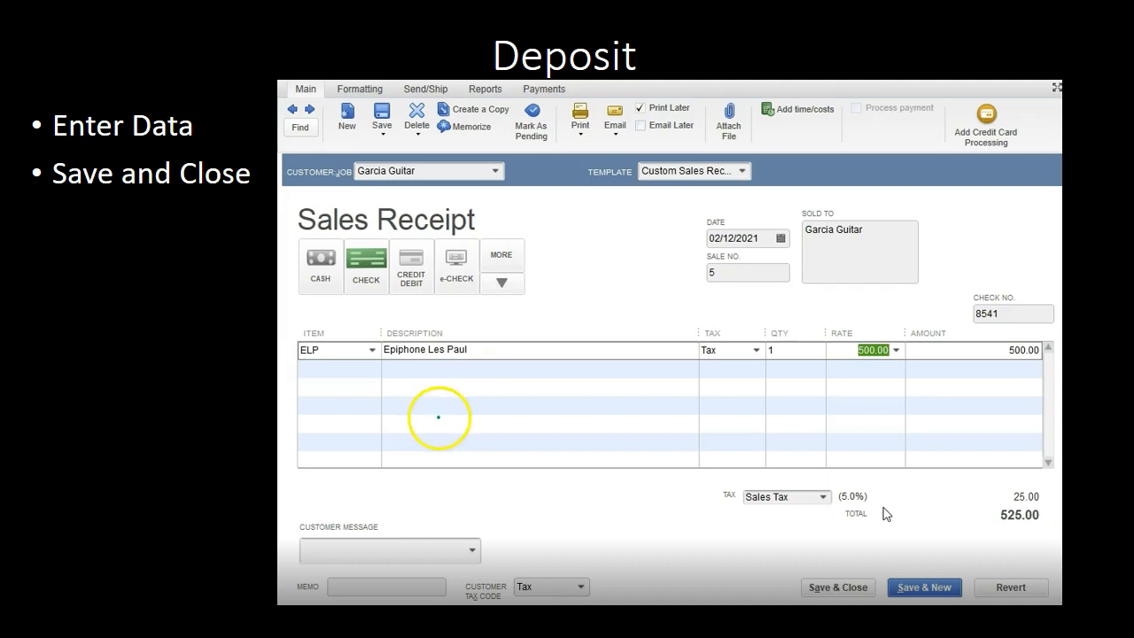
Switch to the Excel workbook and examine the Checking and Undeposited Funds rows of the February trial balance
mouse_move(85, 620)
left_click(288, 463)
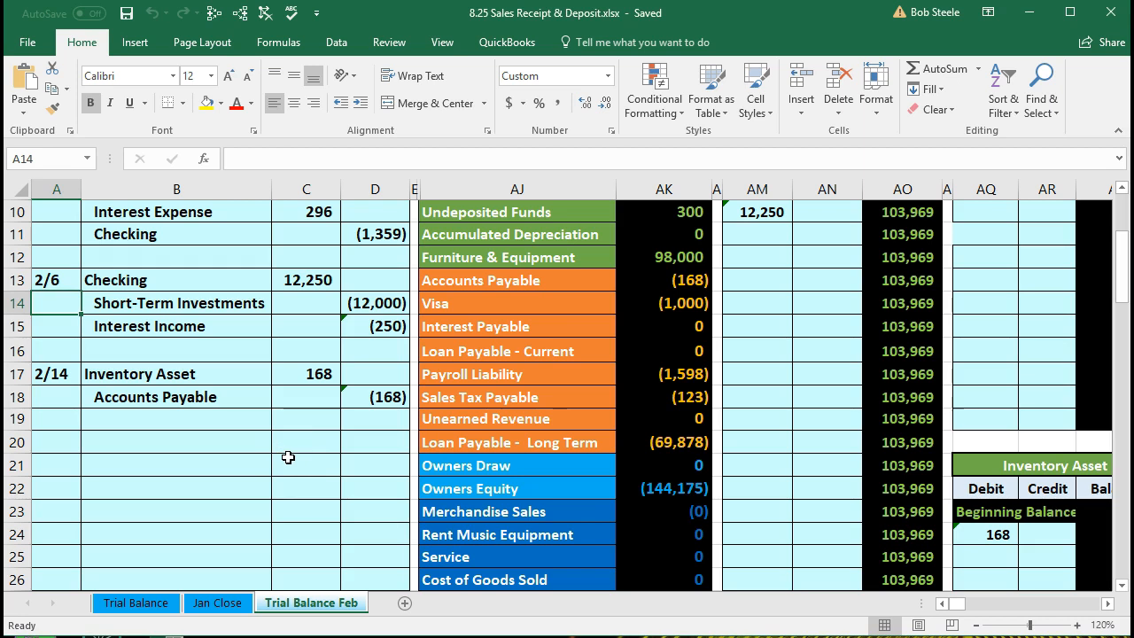
scroll(319, 456, "up", 2)
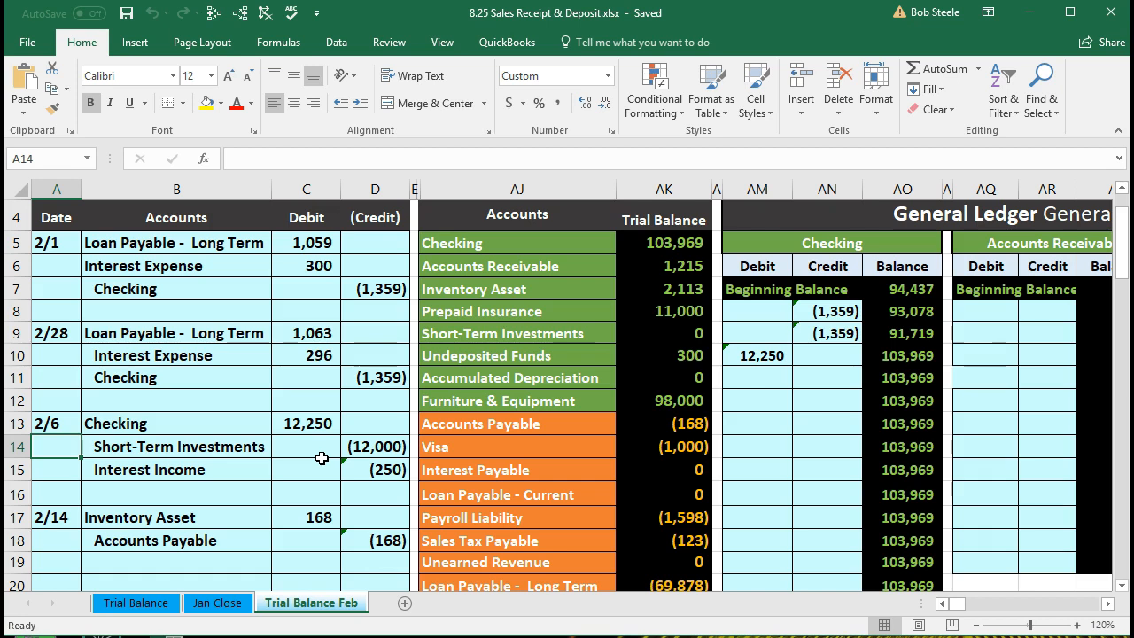
scroll(321, 458, "up", 1)
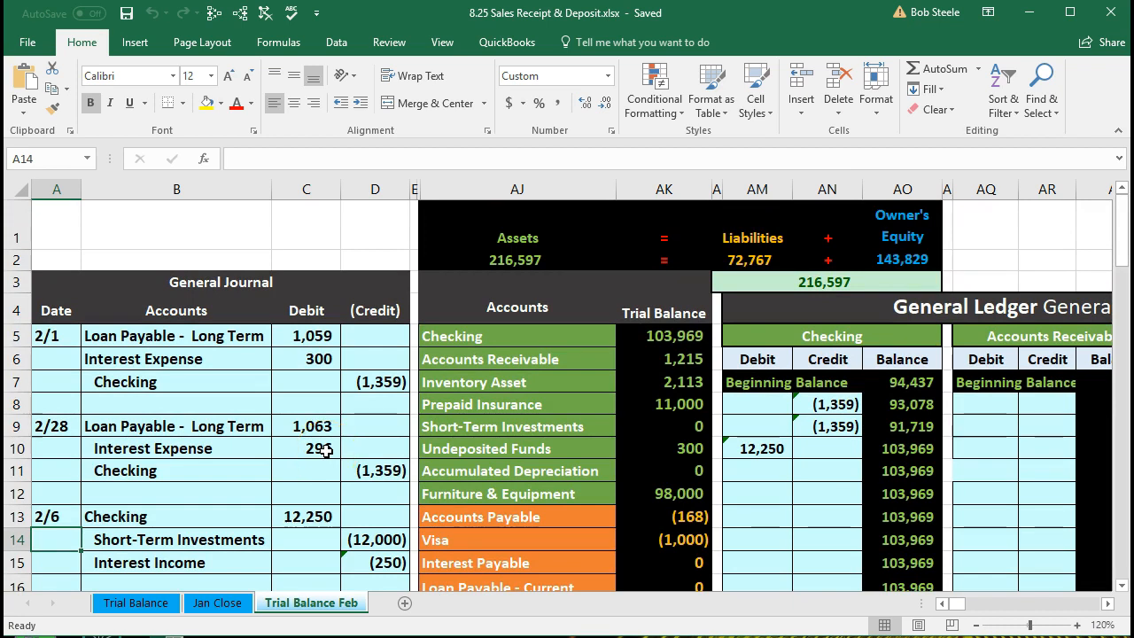
left_click(515, 336)
left_click_drag(515, 336, 635, 336)
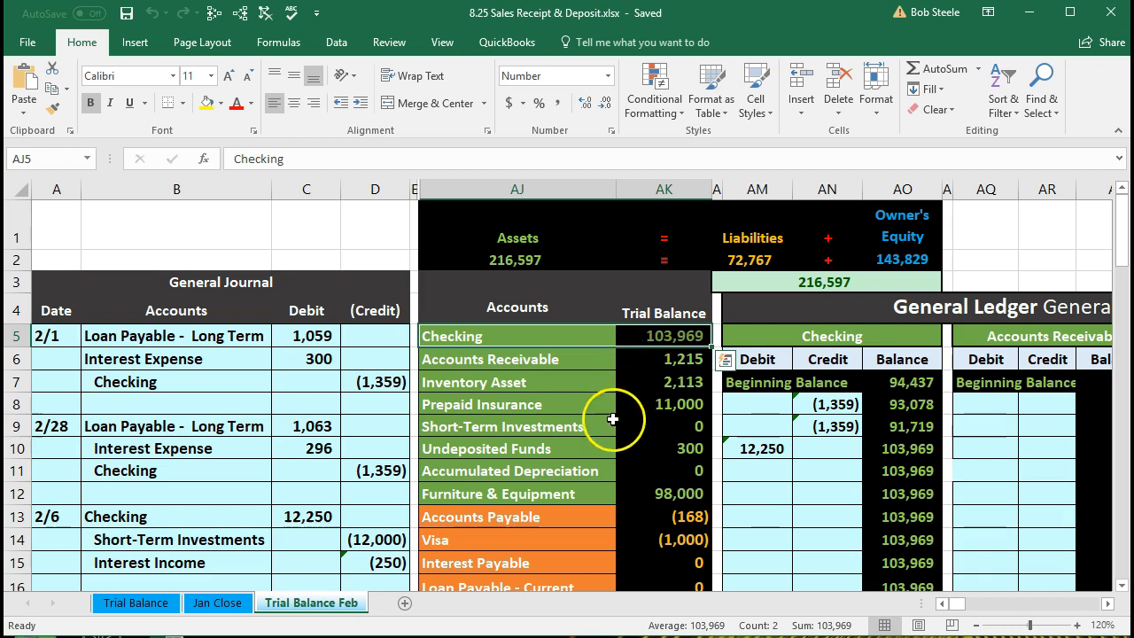
left_click(608, 445)
left_click_drag(608, 446, 627, 443)
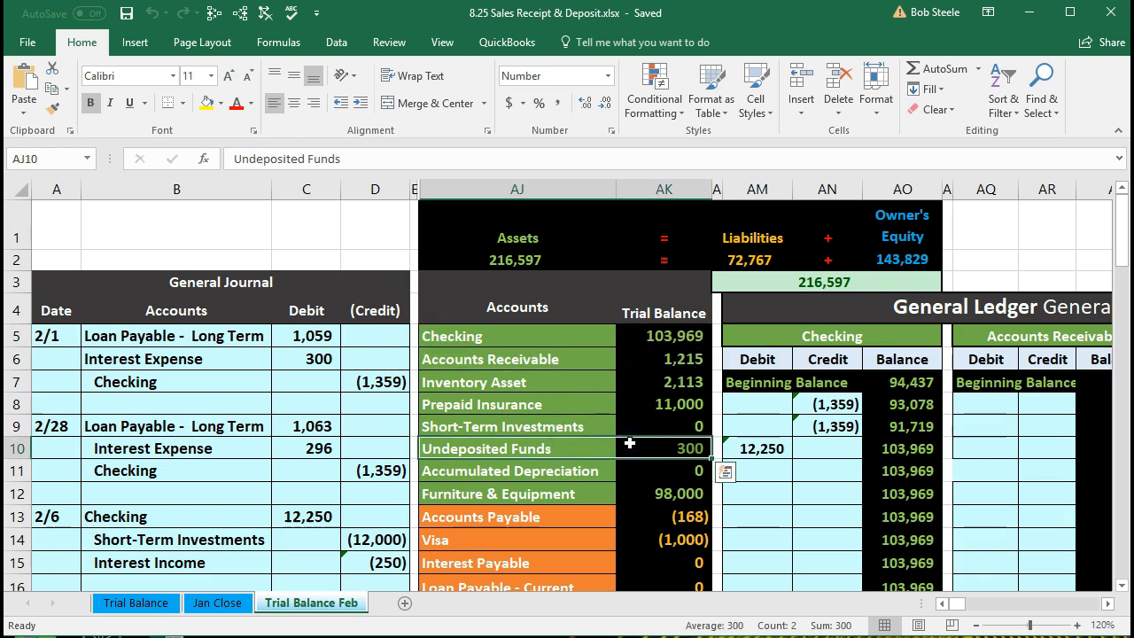
scroll(630, 443, "down", 1)
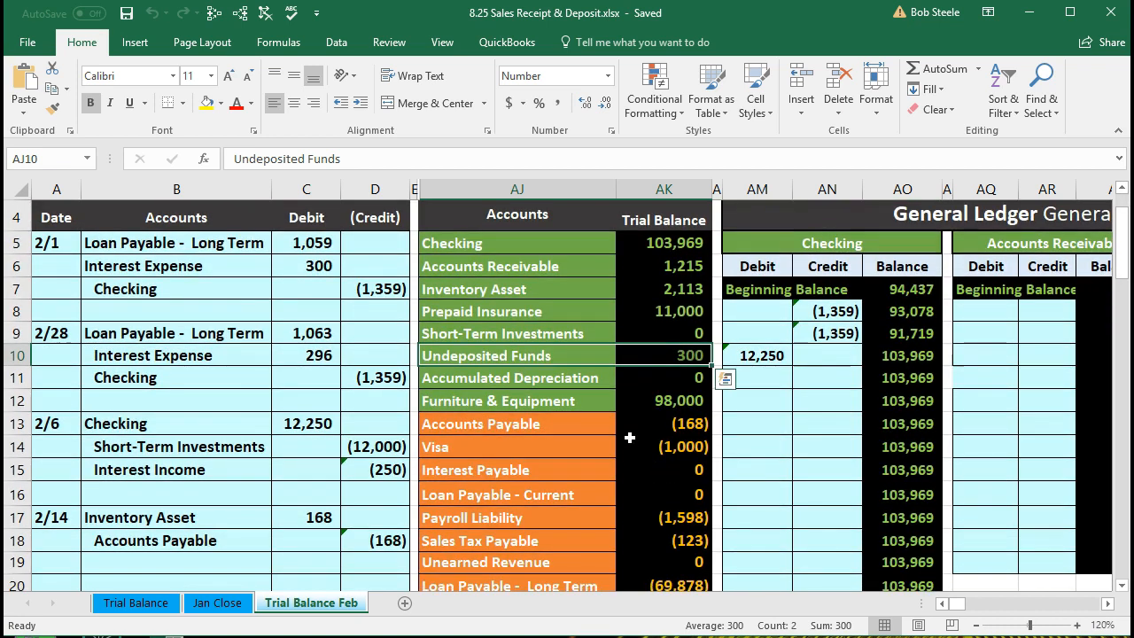
Copy the Undeposited Funds account name from cell AJ10 of the trial balance
left_click(567, 354)
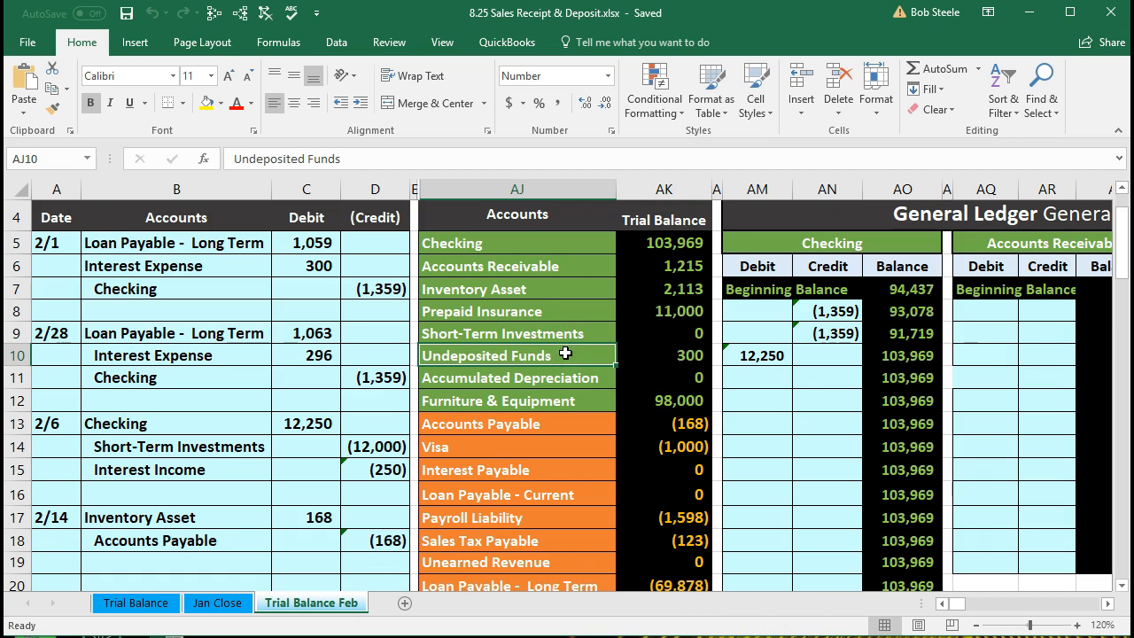
right_click(565, 355)
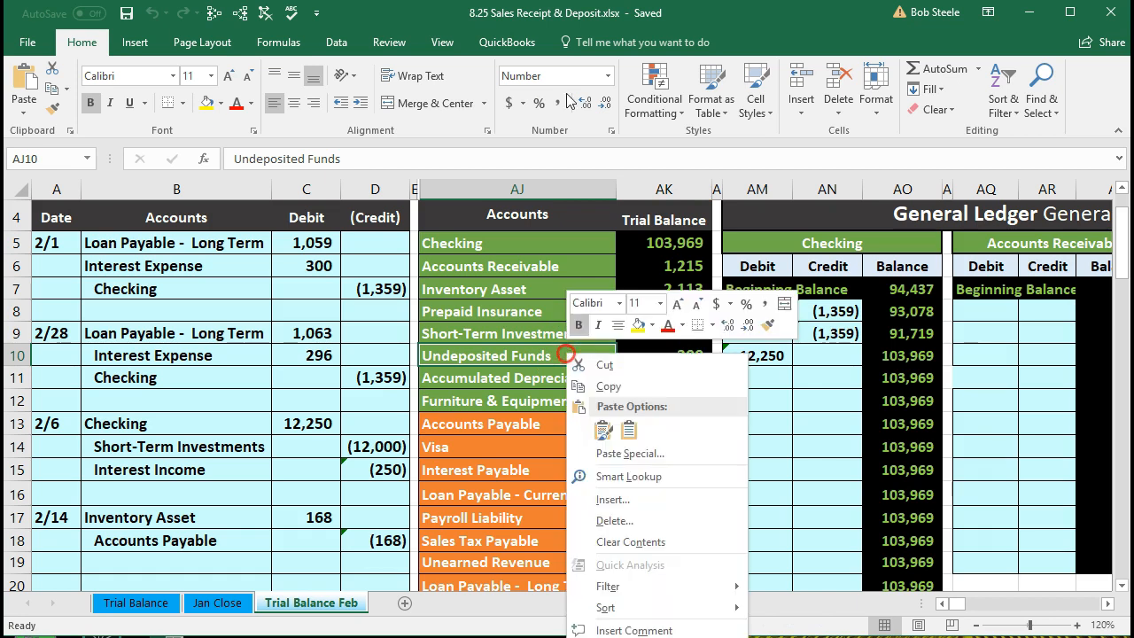
left_click(585, 384)
scroll(419, 440, "down", 1)
scroll(419, 440, "down", 2)
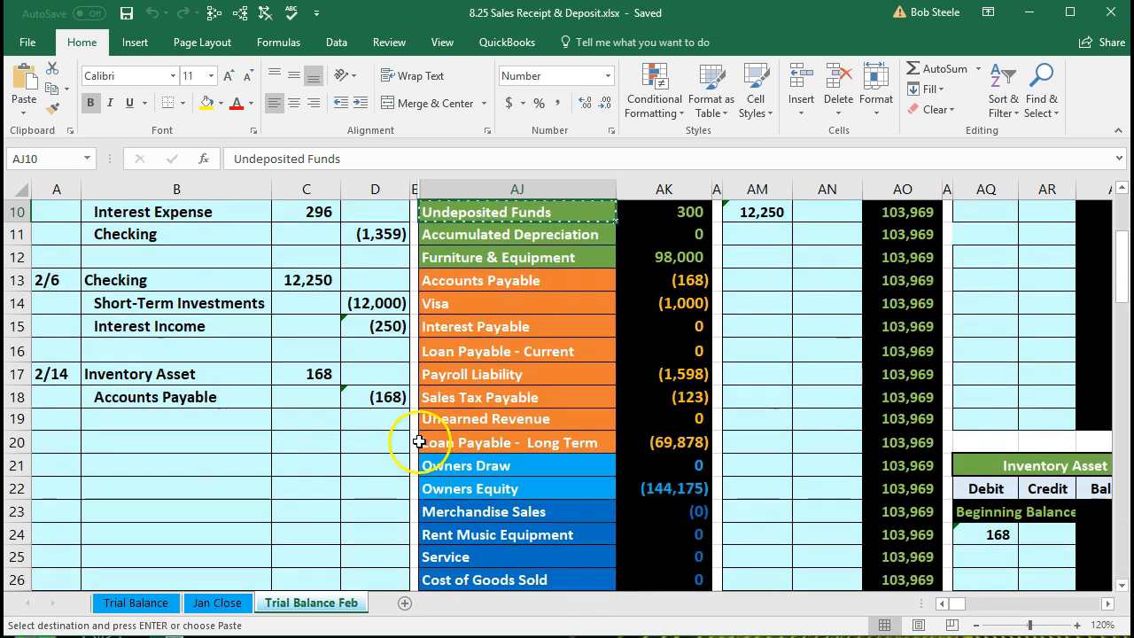
Enter the date 2/12 in cell A20 to start a new General Journal entry
left_click(55, 437)
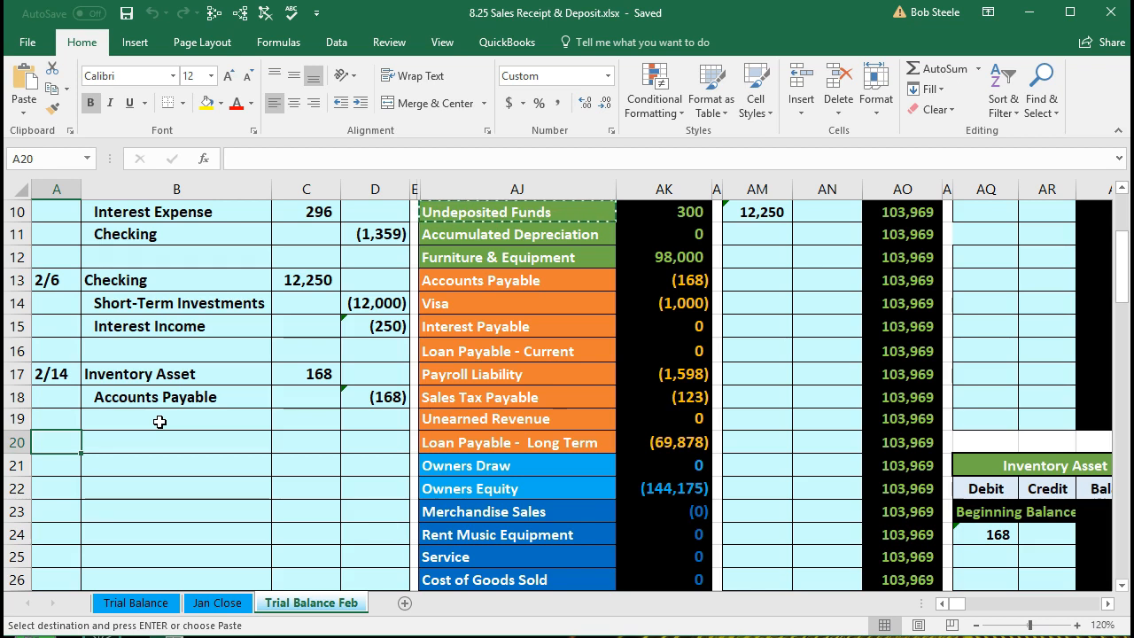
type("212")
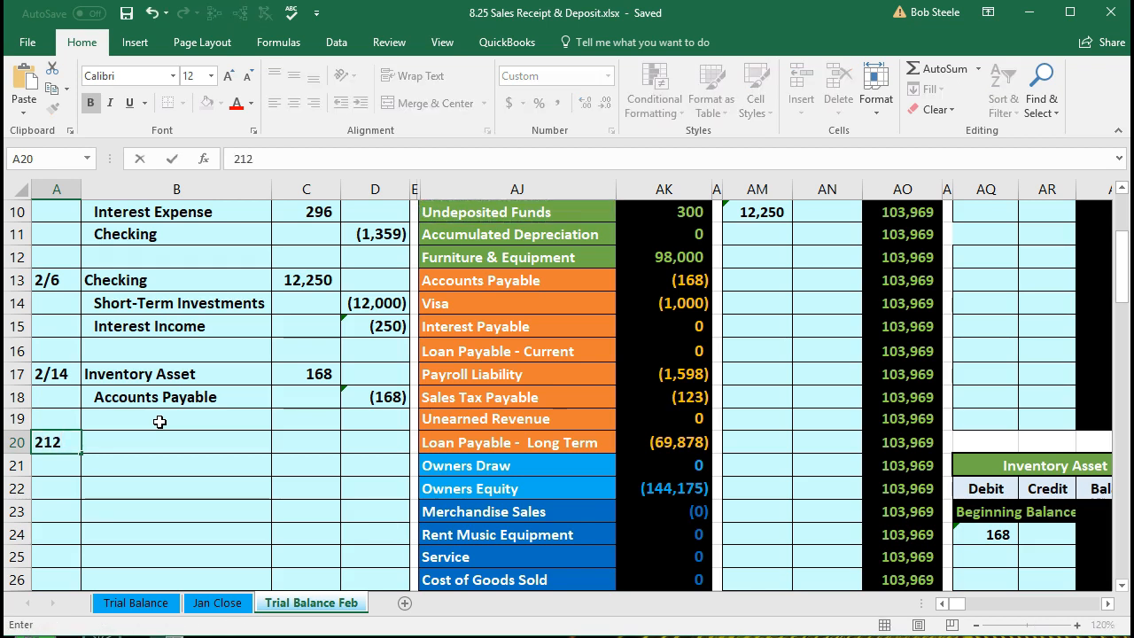
key("Return")
left_click(59, 445)
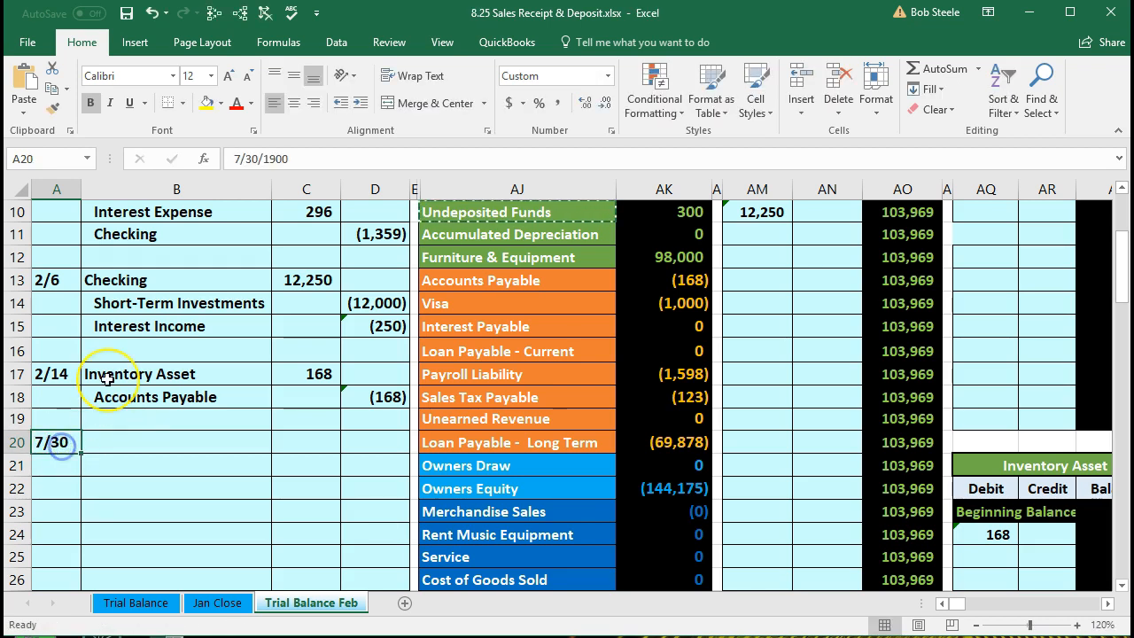
type("2/12")
key("Return")
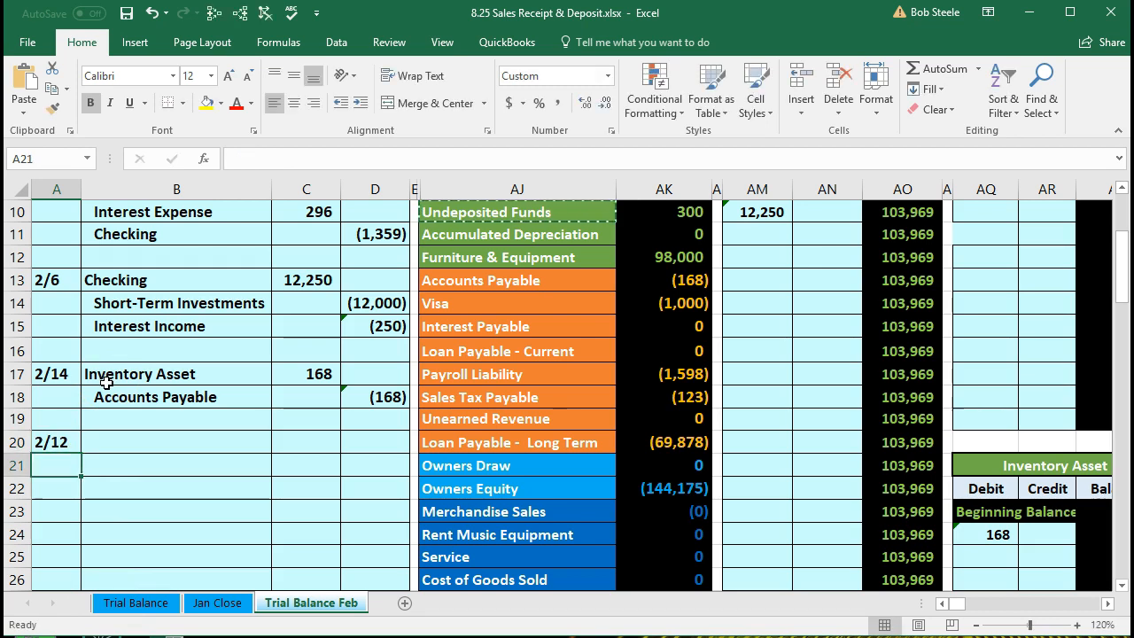
Paste the copied Undeposited Funds name as values only into cell B20, beside the 2/12 date
left_click(151, 443)
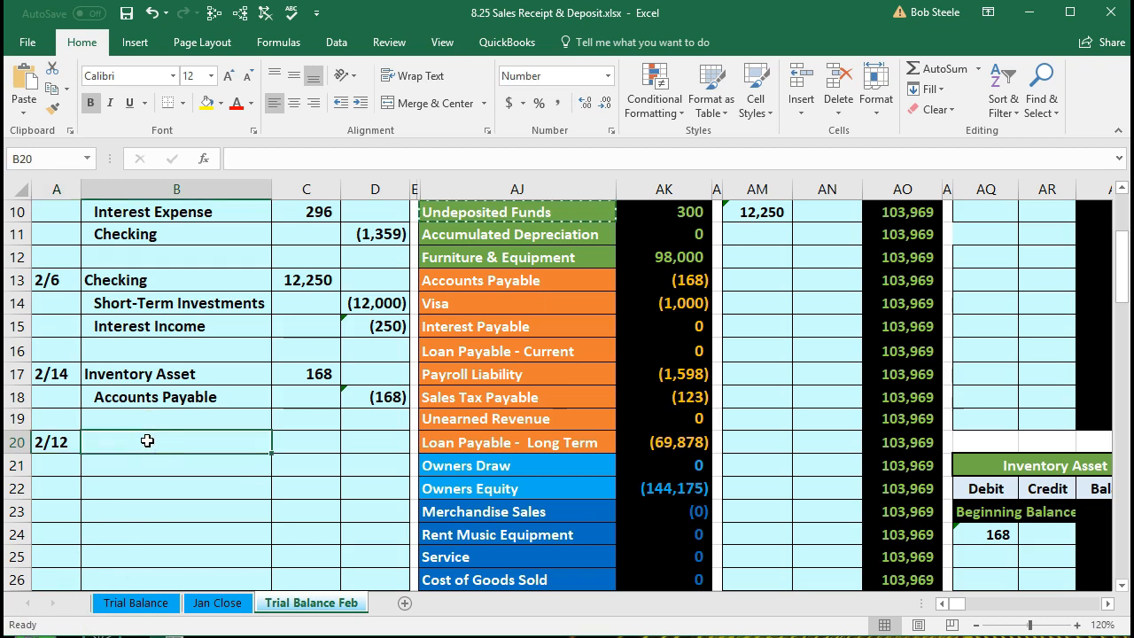
right_click(147, 440)
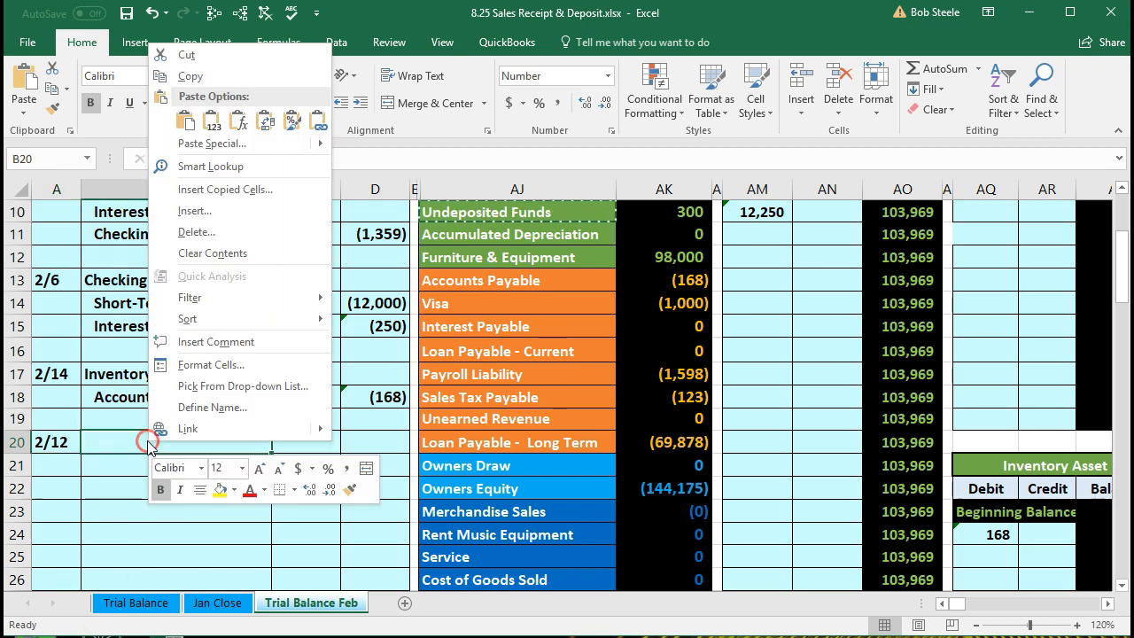
left_click(206, 125)
Open Calculator, work out 5% sales tax on 500, and add the 500 sale price to it
left_click(297, 444)
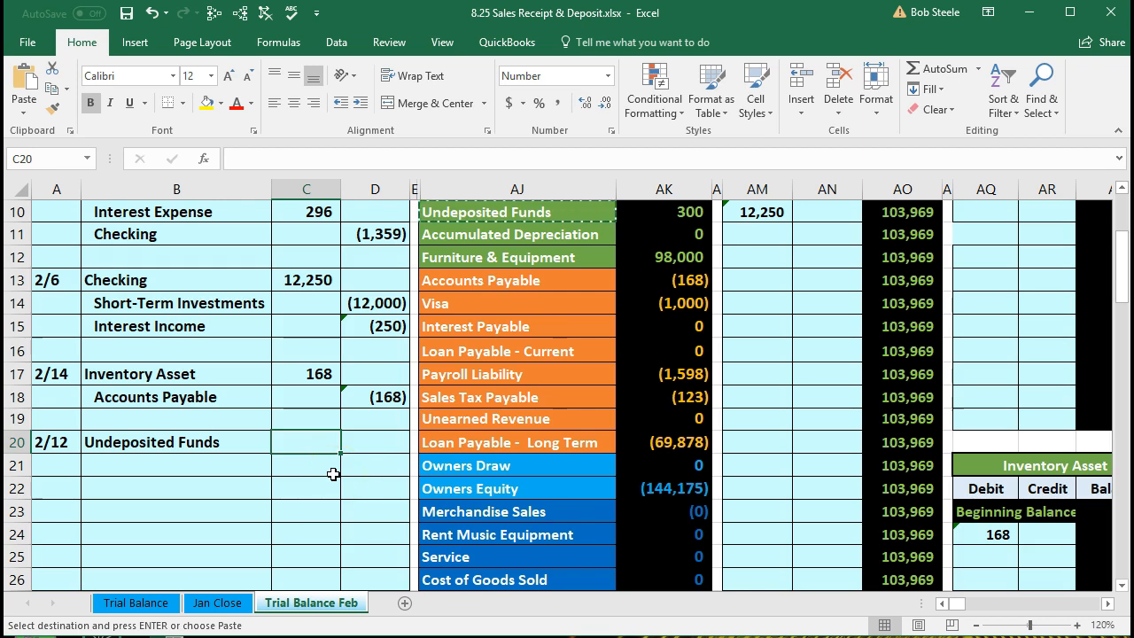
key("XF86Calculator")
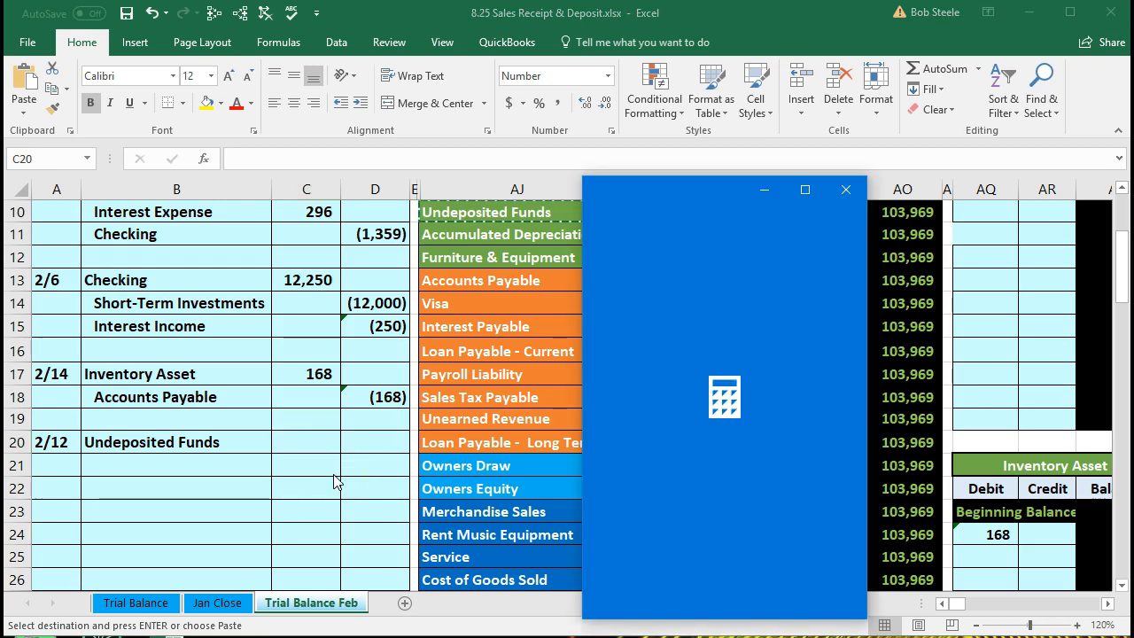
type("500")
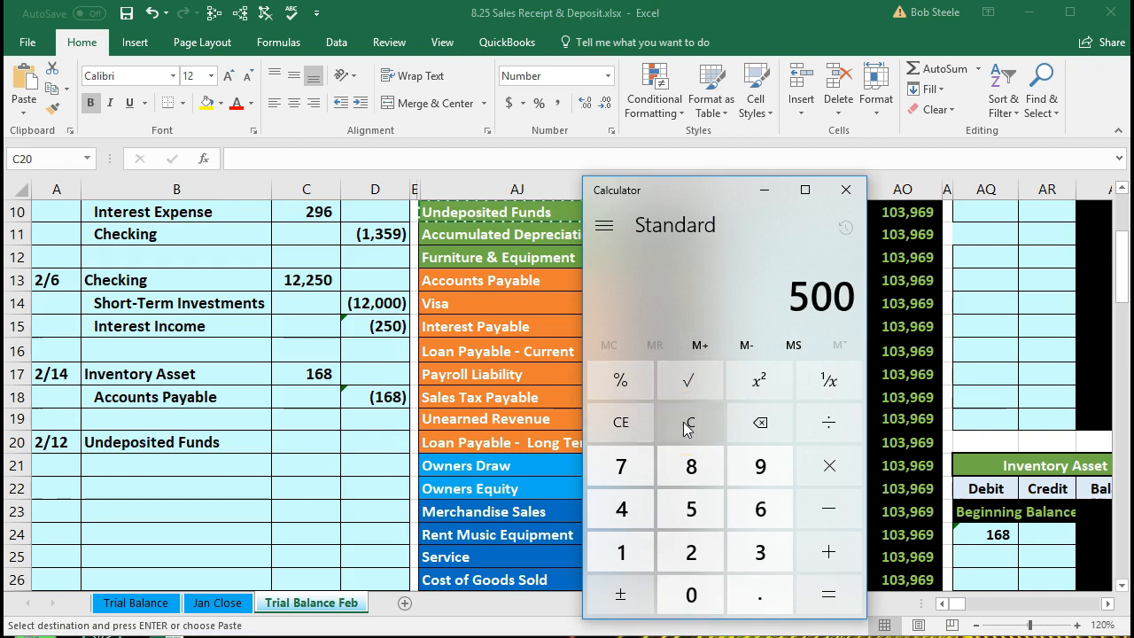
type(".05")
key("Return")
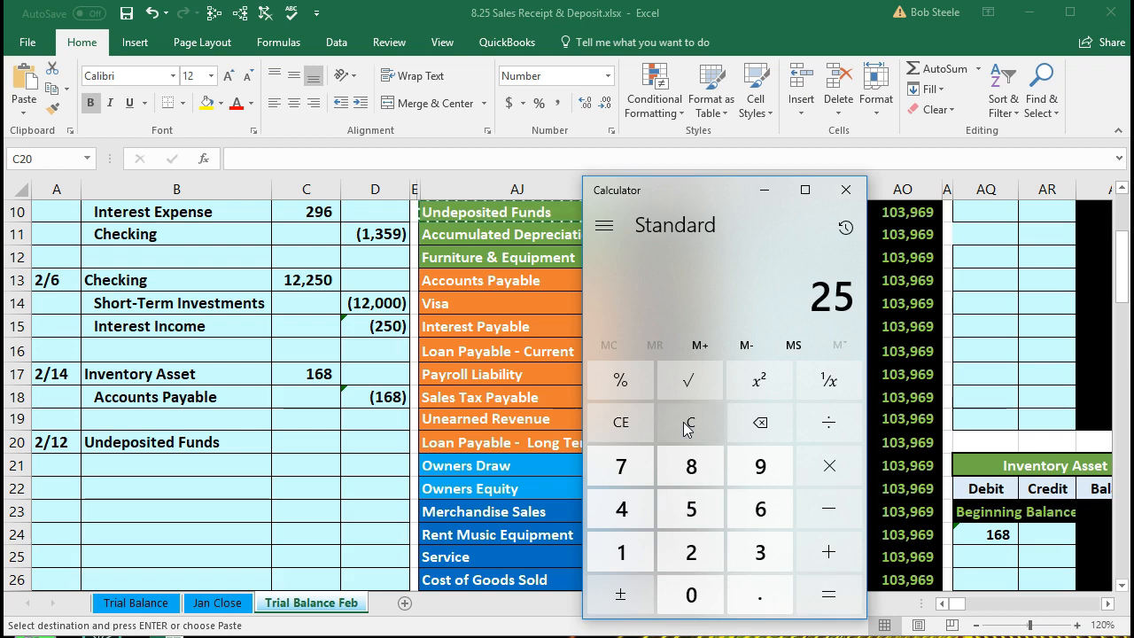
type("+")
type("500")
key("Return")
Clear the calculator and multiply 500 by 1.05 to get the tax-inclusive total in one calculation
left_click(688, 423)
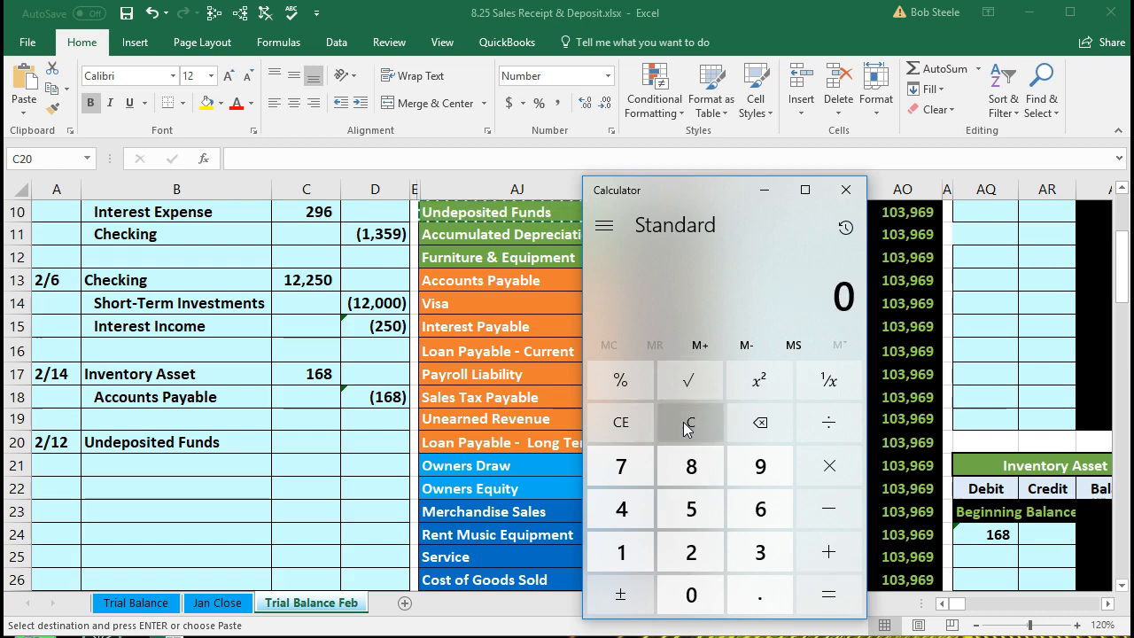
type("500 × ")
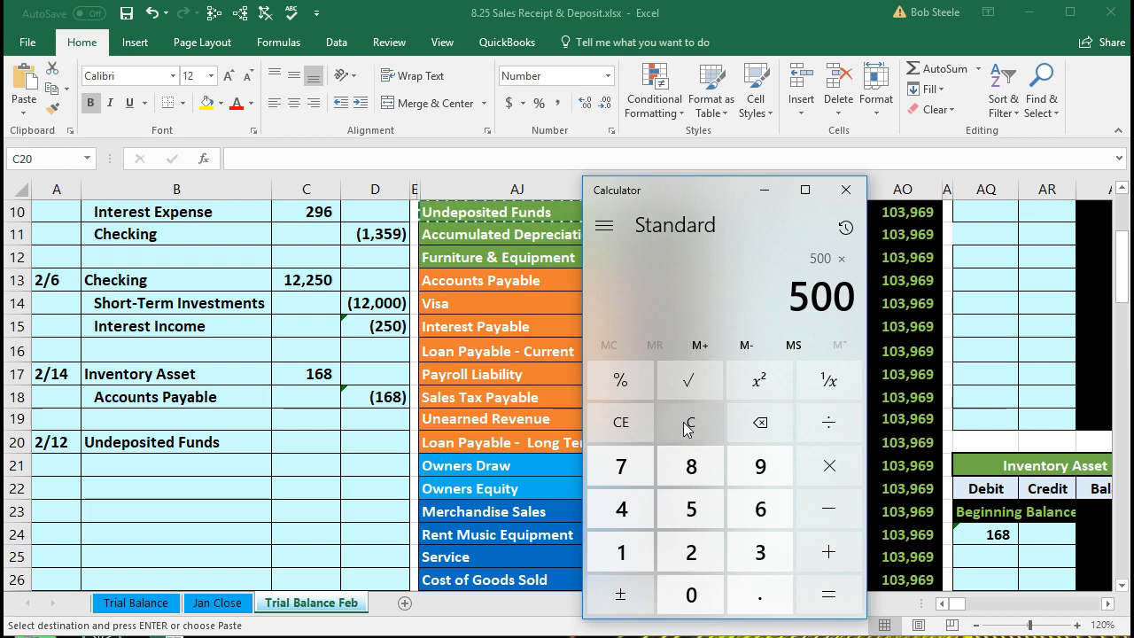
type("1.05")
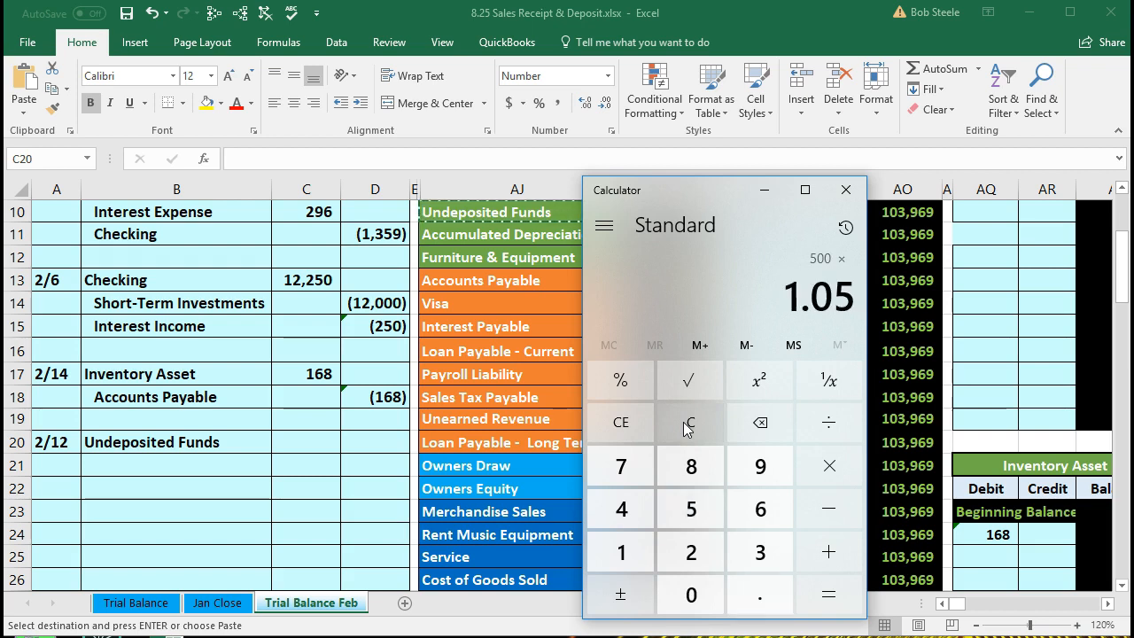
key("Return")
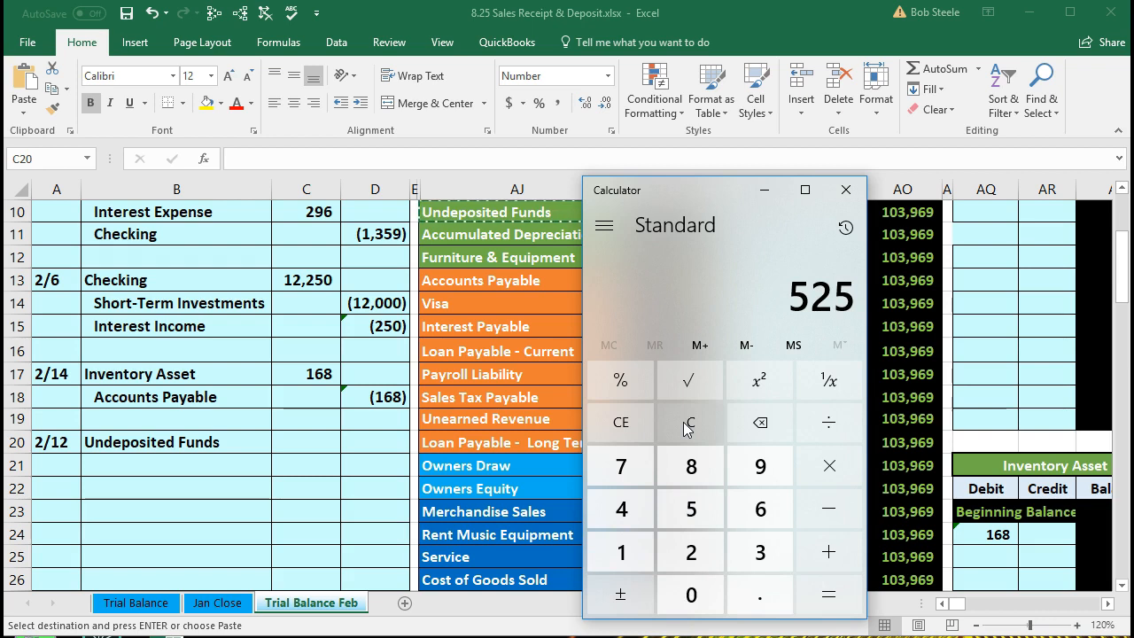
Return to the worksheet and enter =500*1.05 as the Undeposited Funds debit in cell C20
left_click(367, 467)
left_click(314, 448)
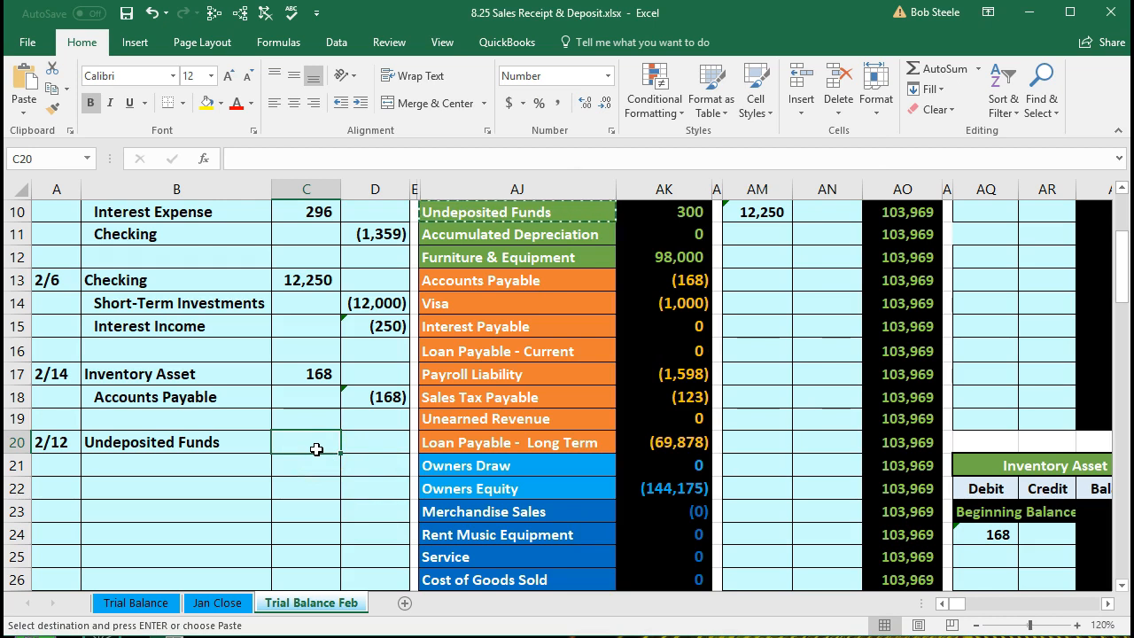
type("=")
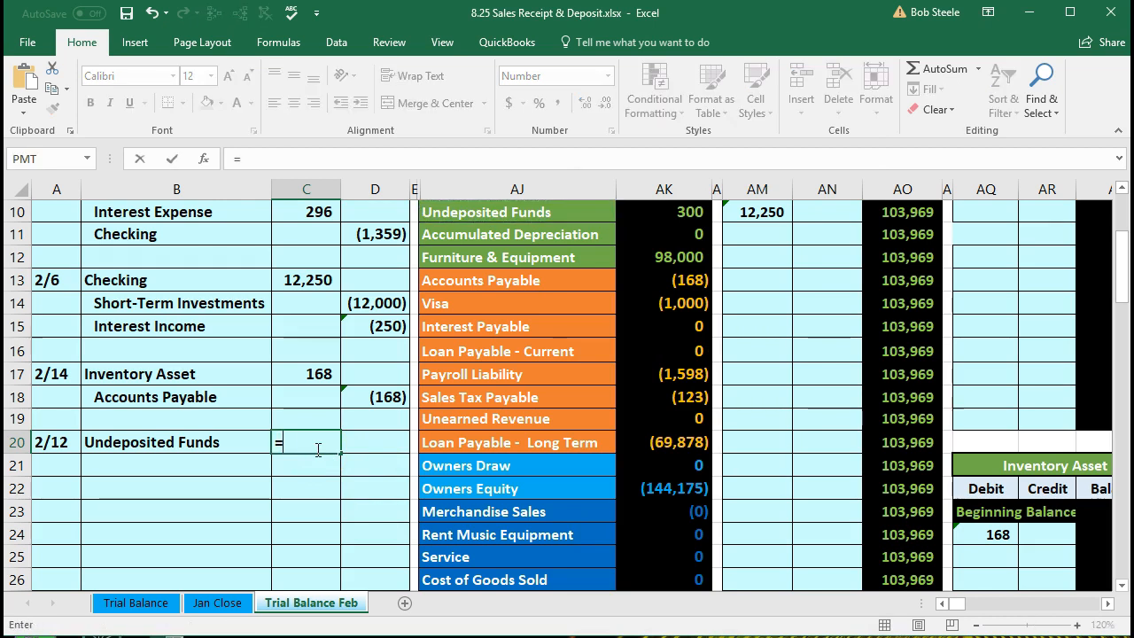
type("500*1.05")
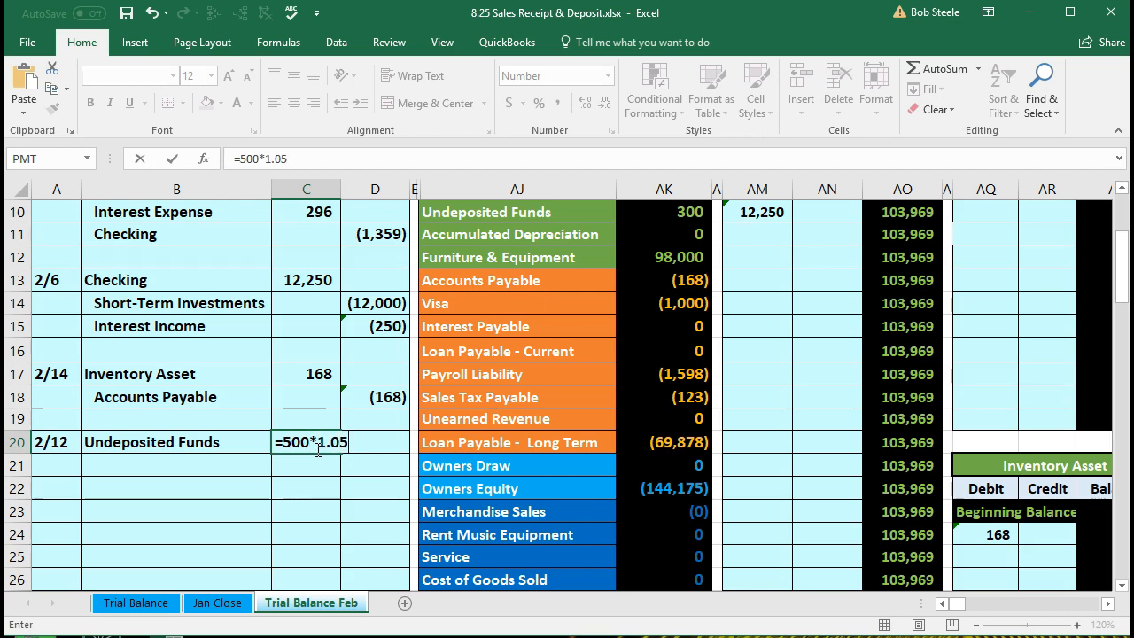
key("Return")
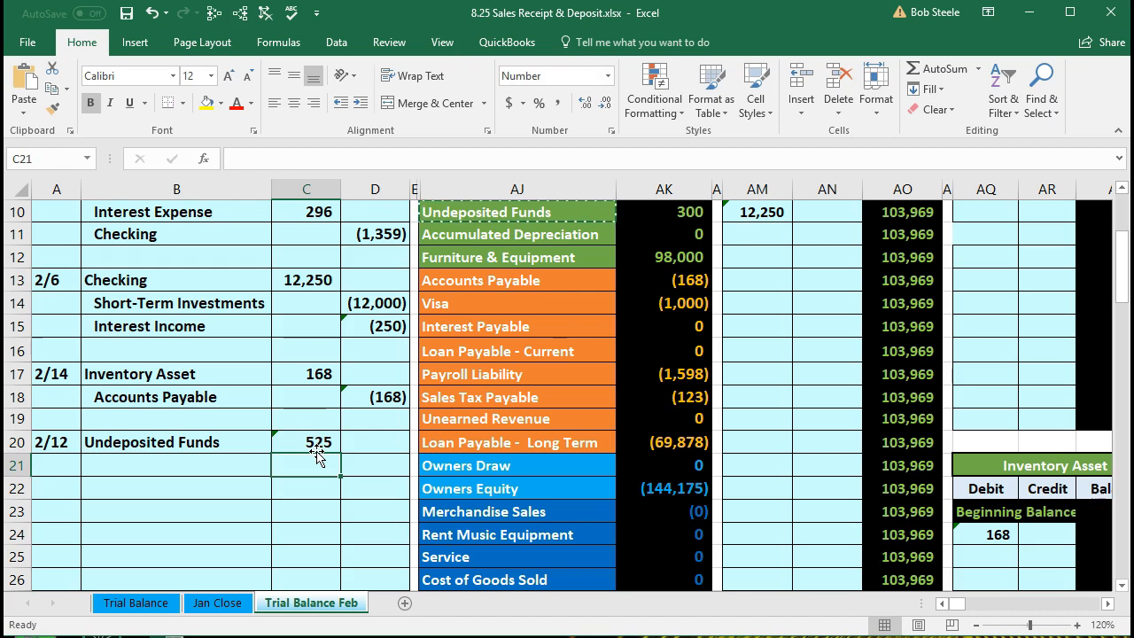
Copy the Merchandise Sales account name from the trial balance and paste it as values only into cell B21
left_click(442, 487)
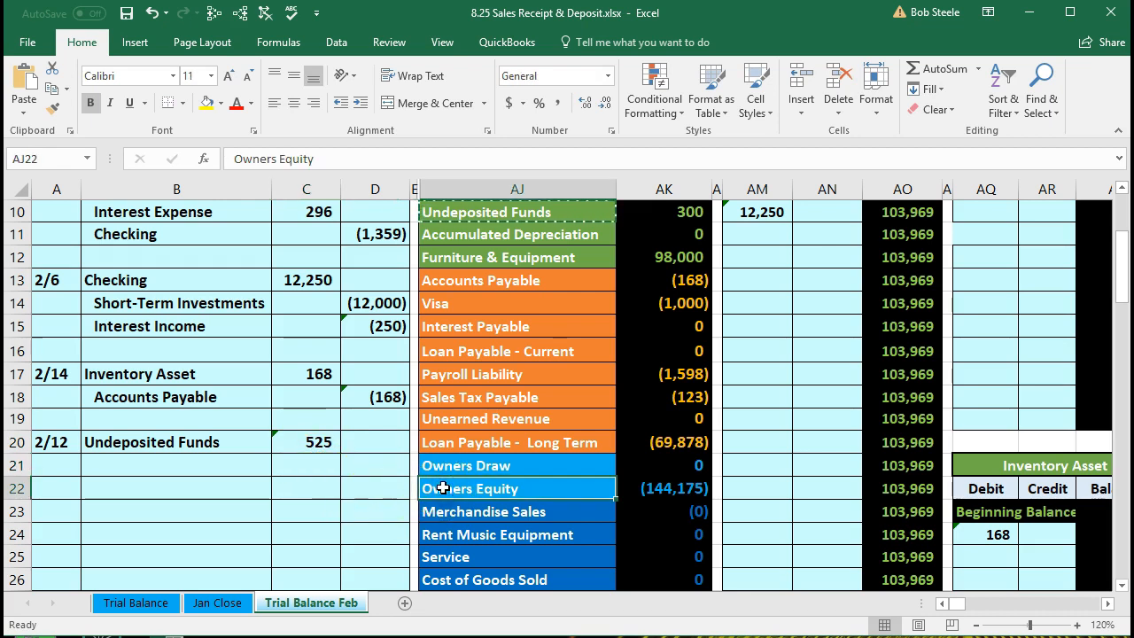
scroll(456, 452, "down", 1)
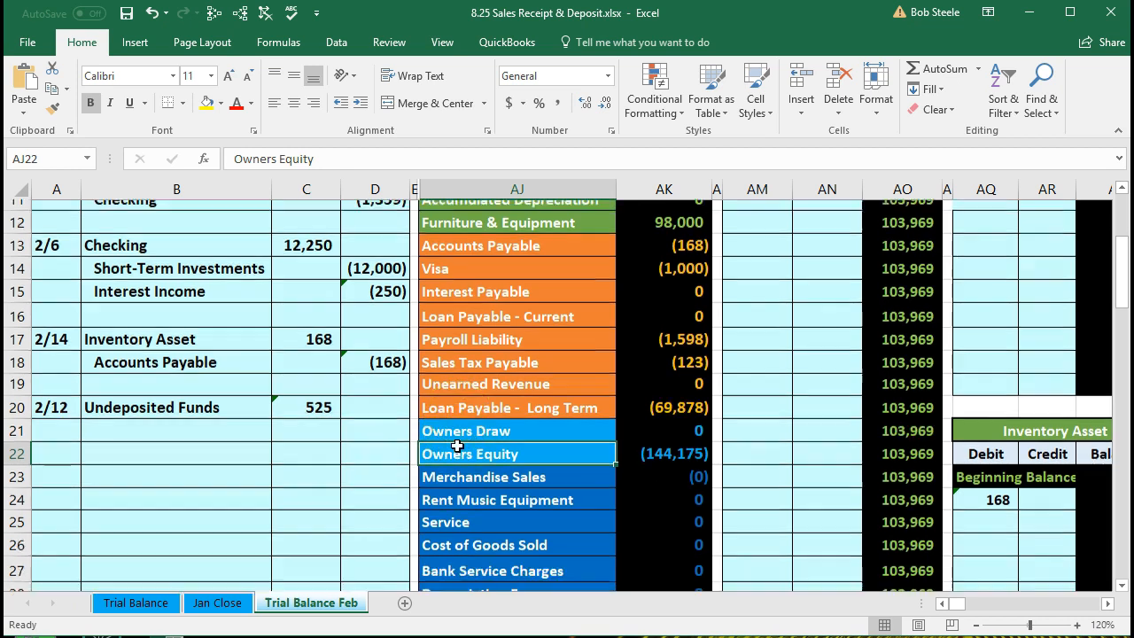
scroll(466, 471, "down", 1)
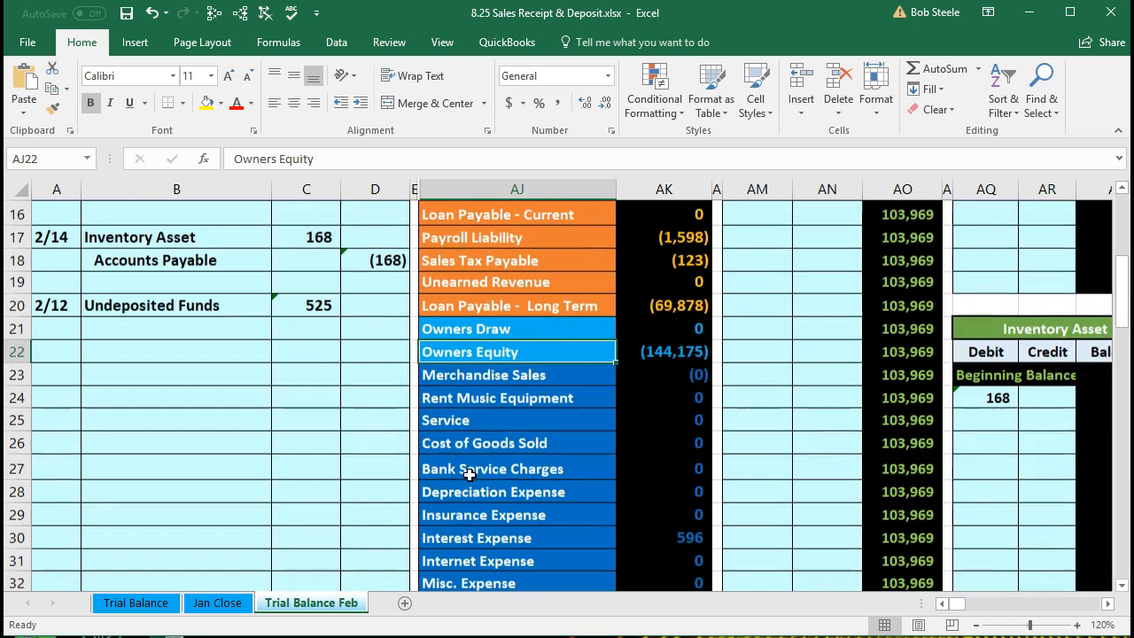
scroll(479, 319, "up", 2)
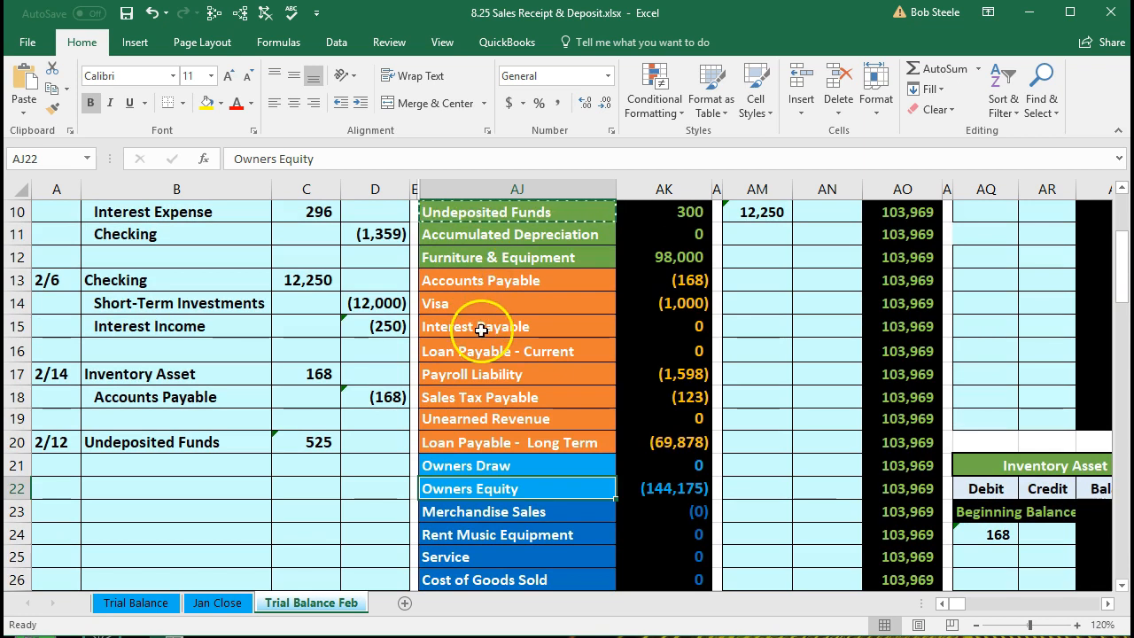
scroll(493, 456, "down", 2)
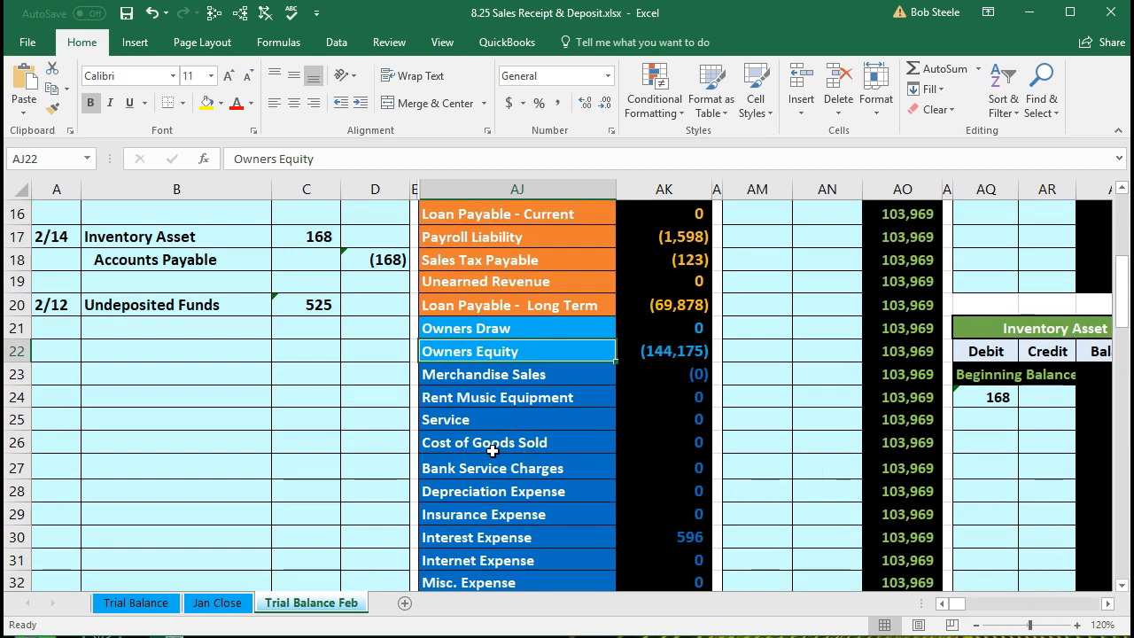
left_click(478, 377)
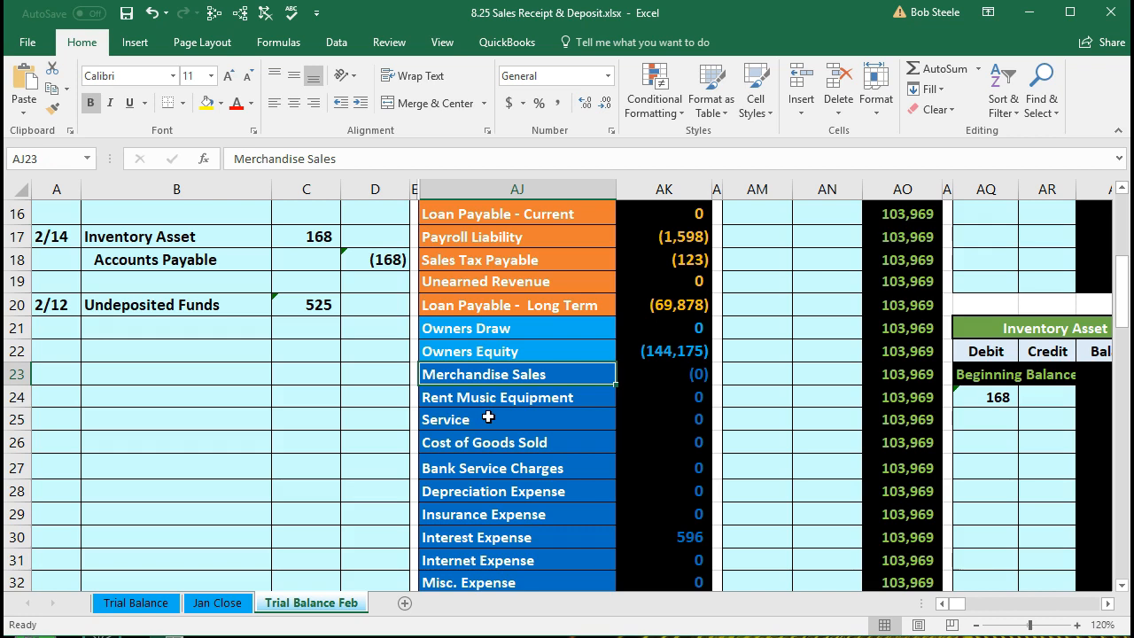
right_click(518, 374)
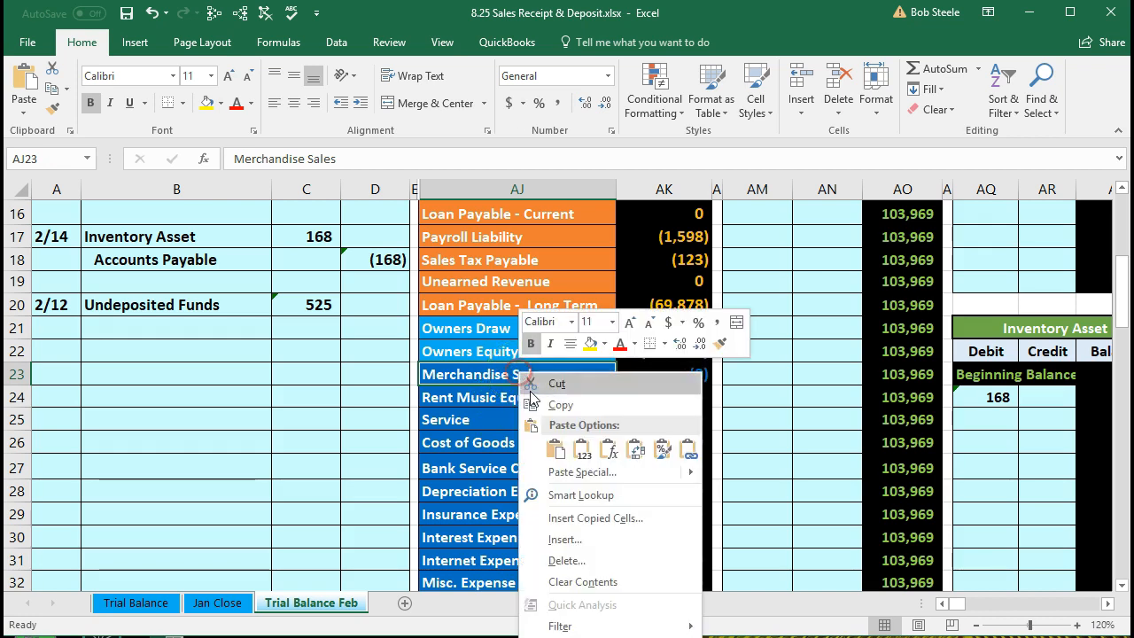
left_click(538, 399)
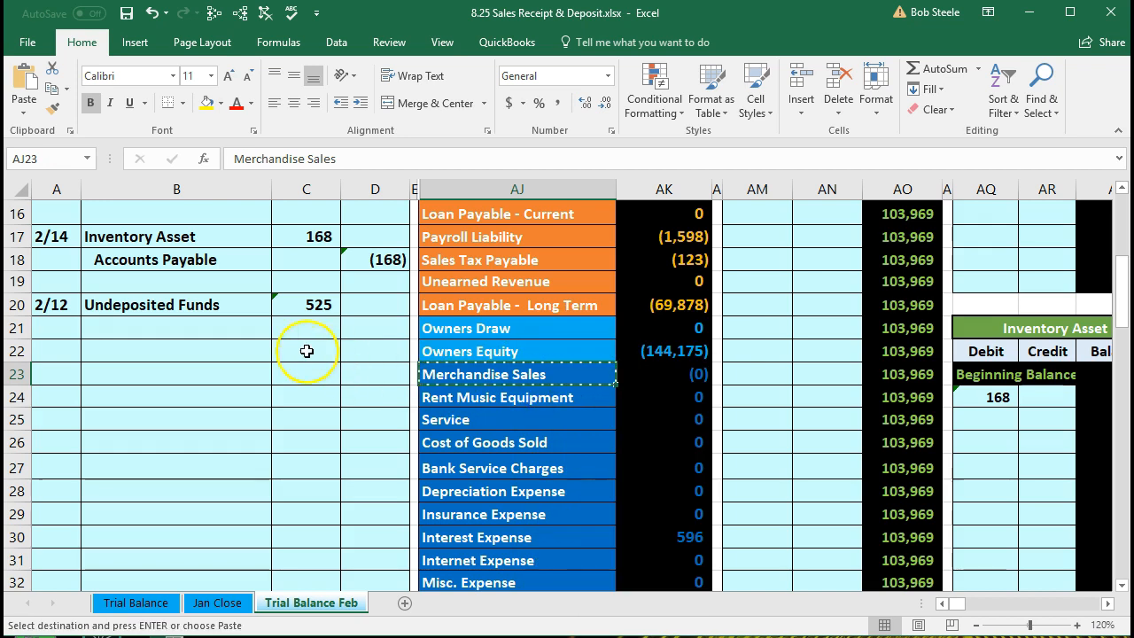
left_click(207, 328)
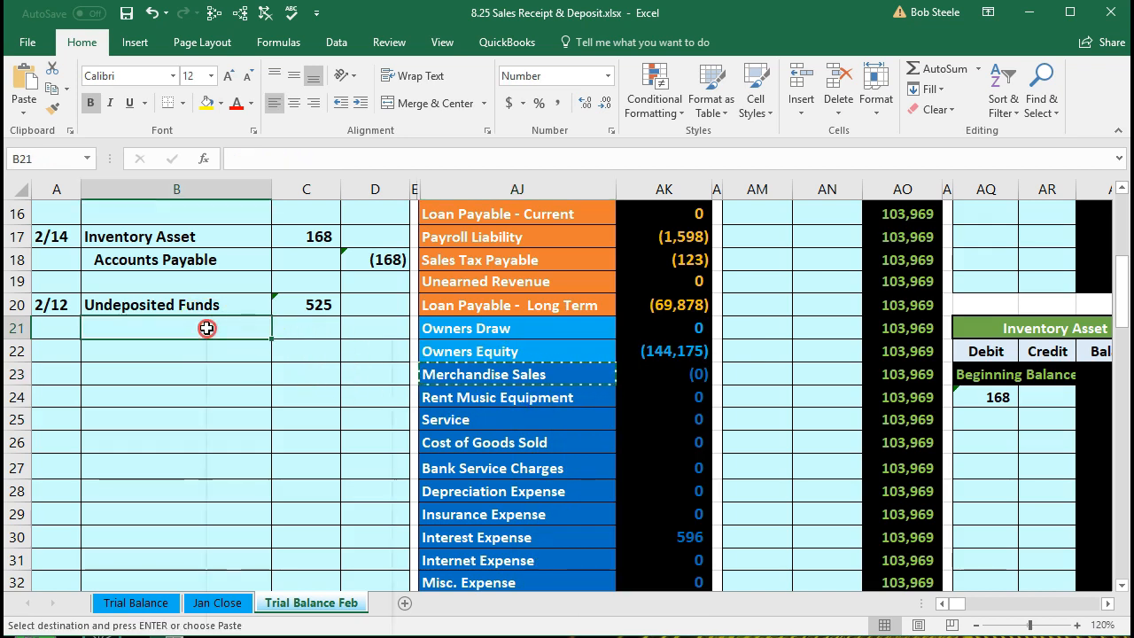
right_click(207, 328)
left_click(271, 403)
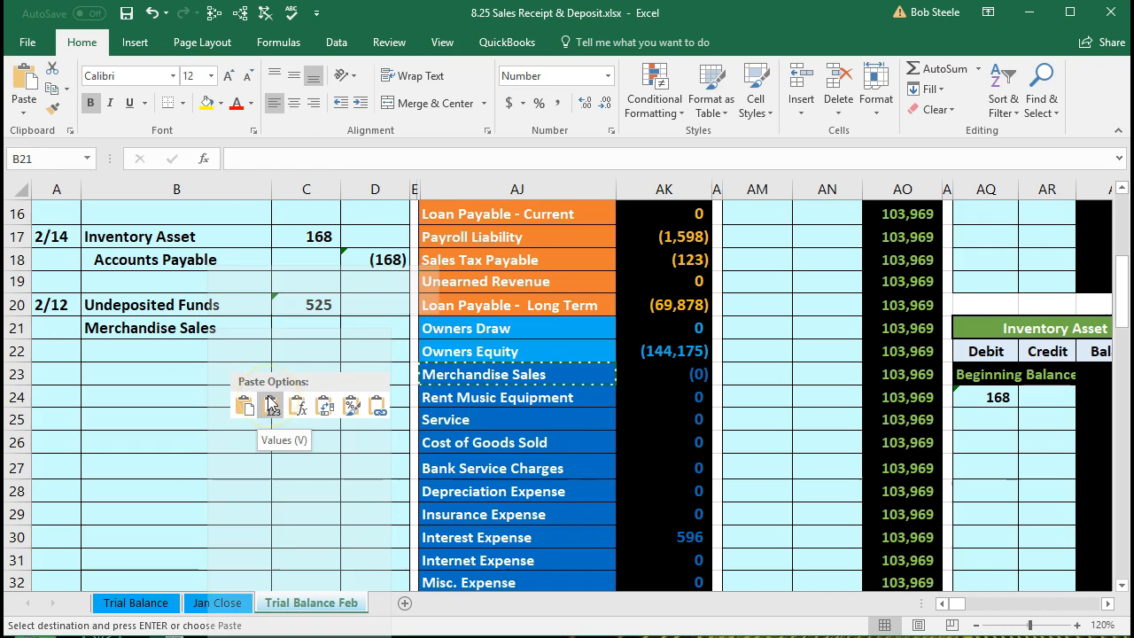
Enter -500 as the Merchandise Sales credit in cell D21
left_click(366, 329)
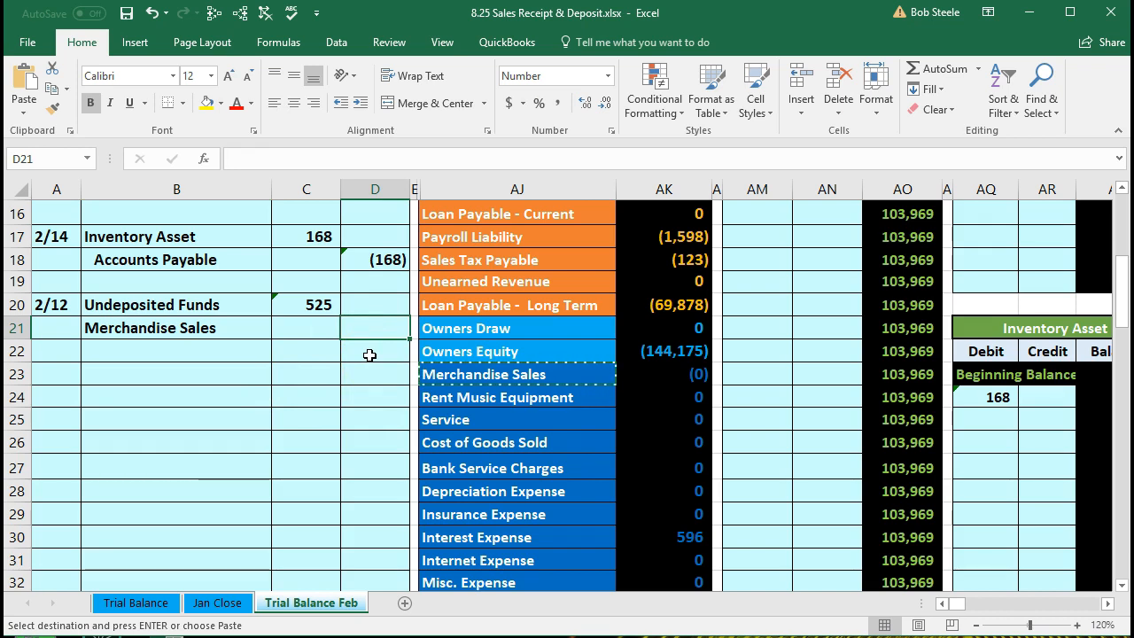
type("-")
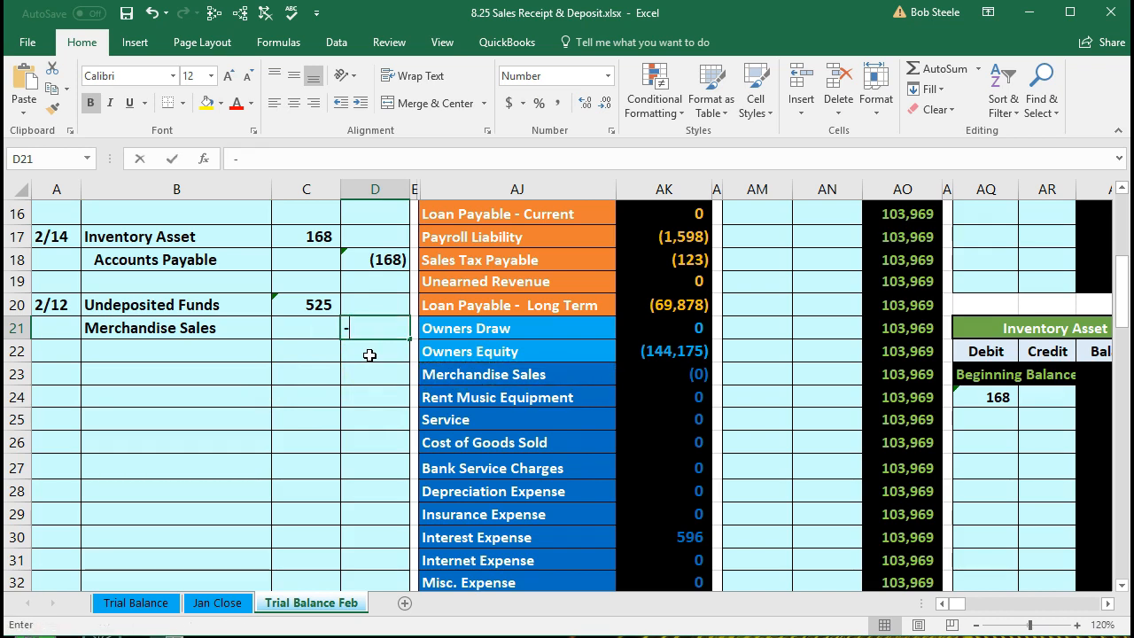
type("500")
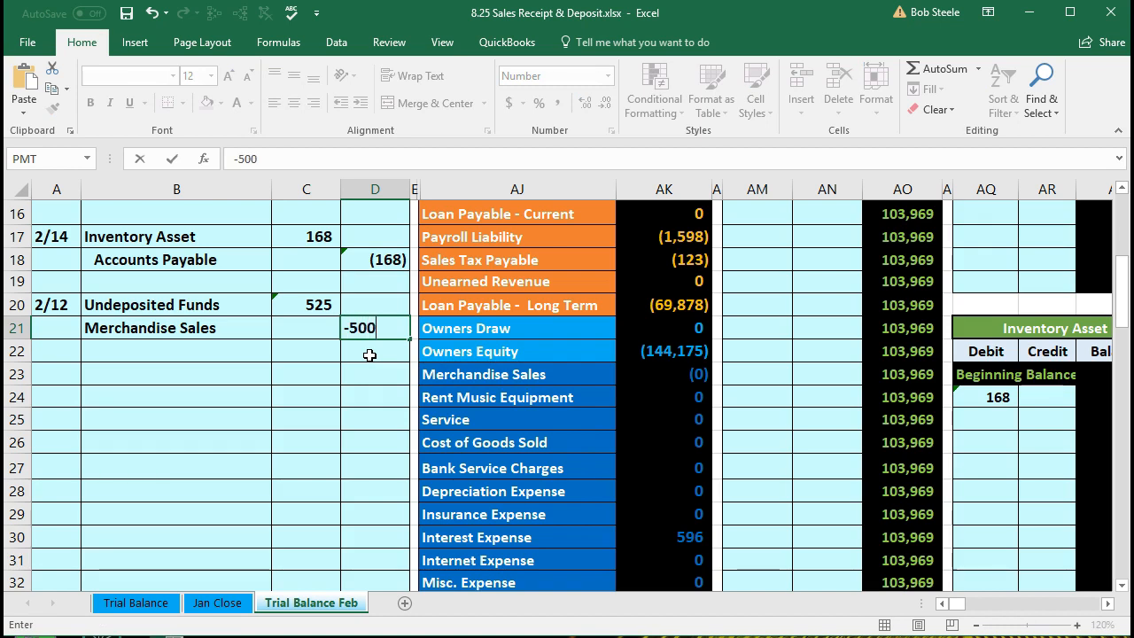
key("Return")
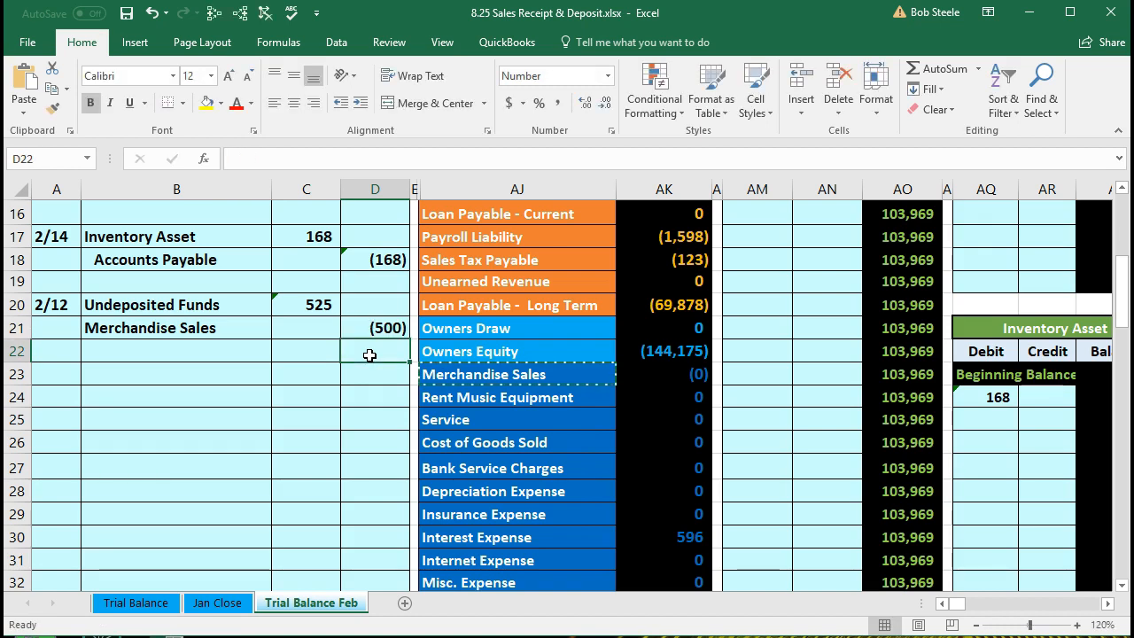
Calculate the balancing sales tax credit in cell D22 with the formula -SUM(C20:D21)
left_click(319, 304)
left_click(355, 330)
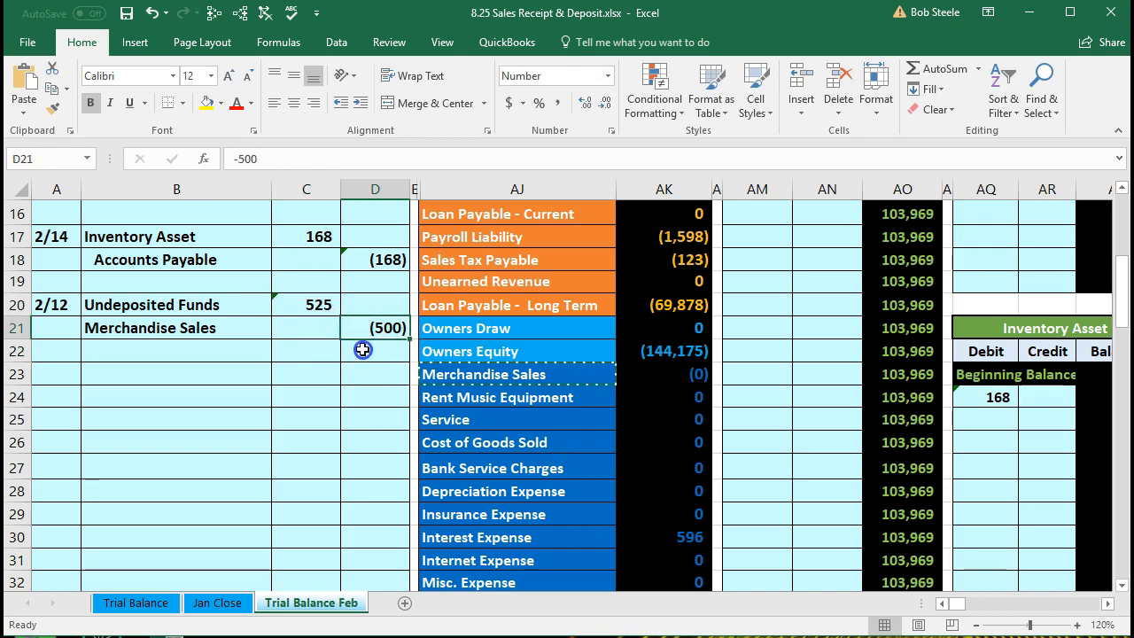
left_click(362, 350)
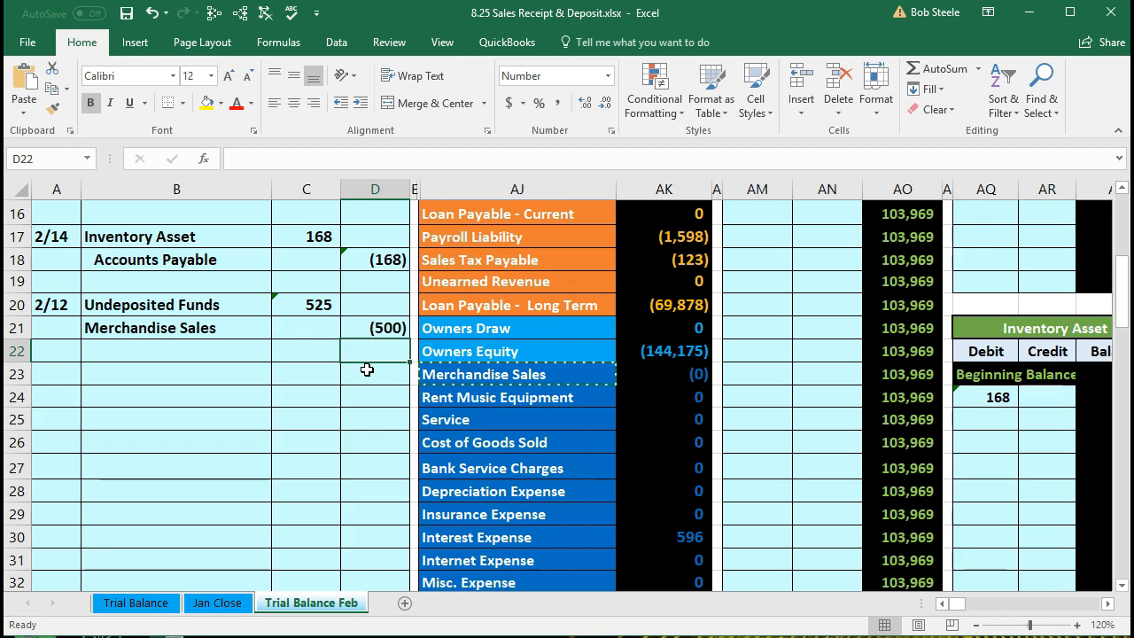
type("-sum")
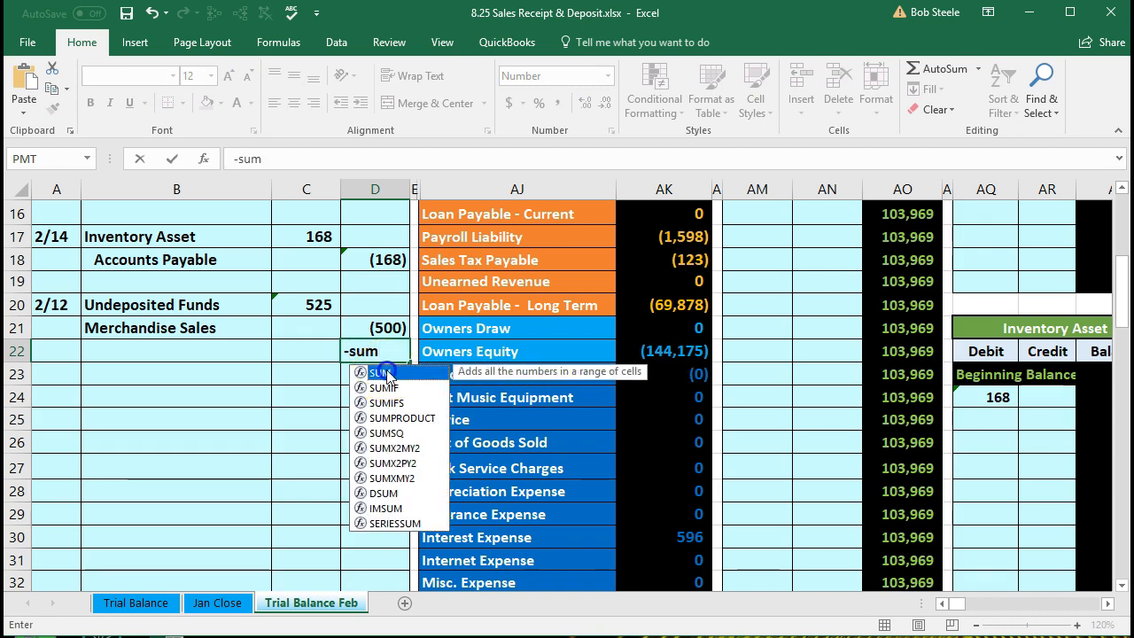
double_click(379, 373)
left_click_drag(321, 305, 364, 325)
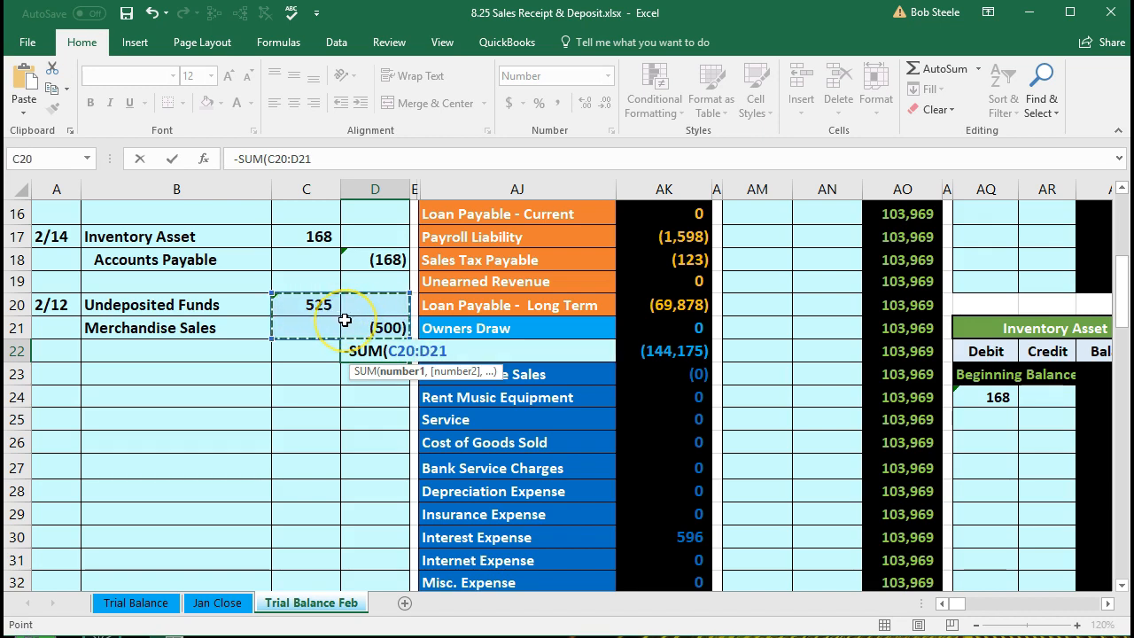
key("Return")
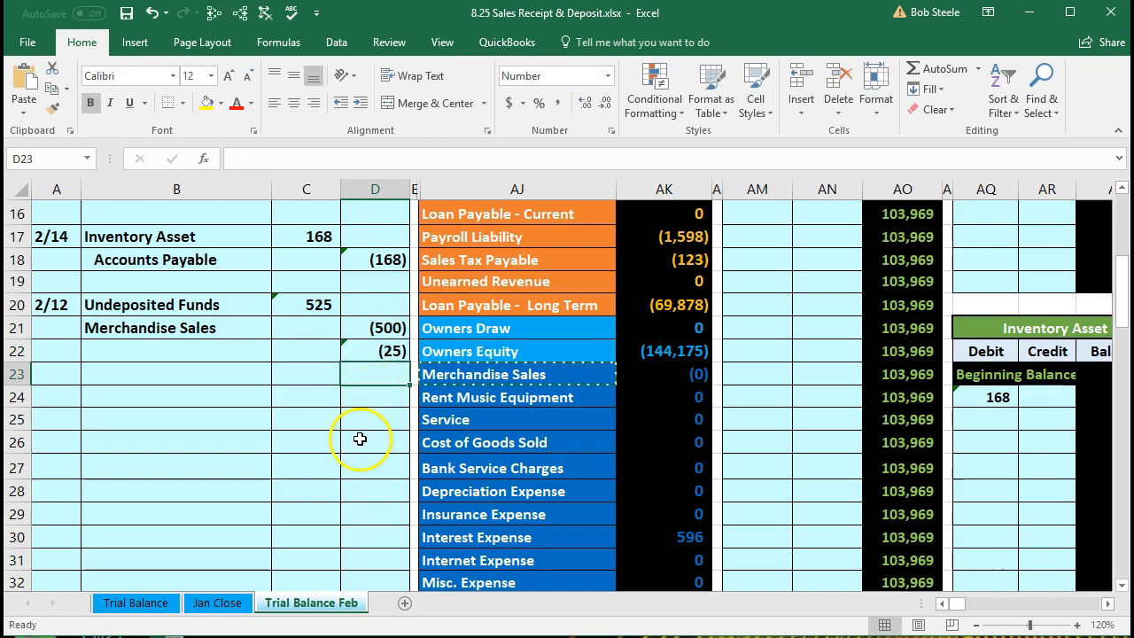
Copy the Sales Tax Payable account name from the trial balance and paste it as values only into cell B22
left_click_drag(467, 260, 628, 260)
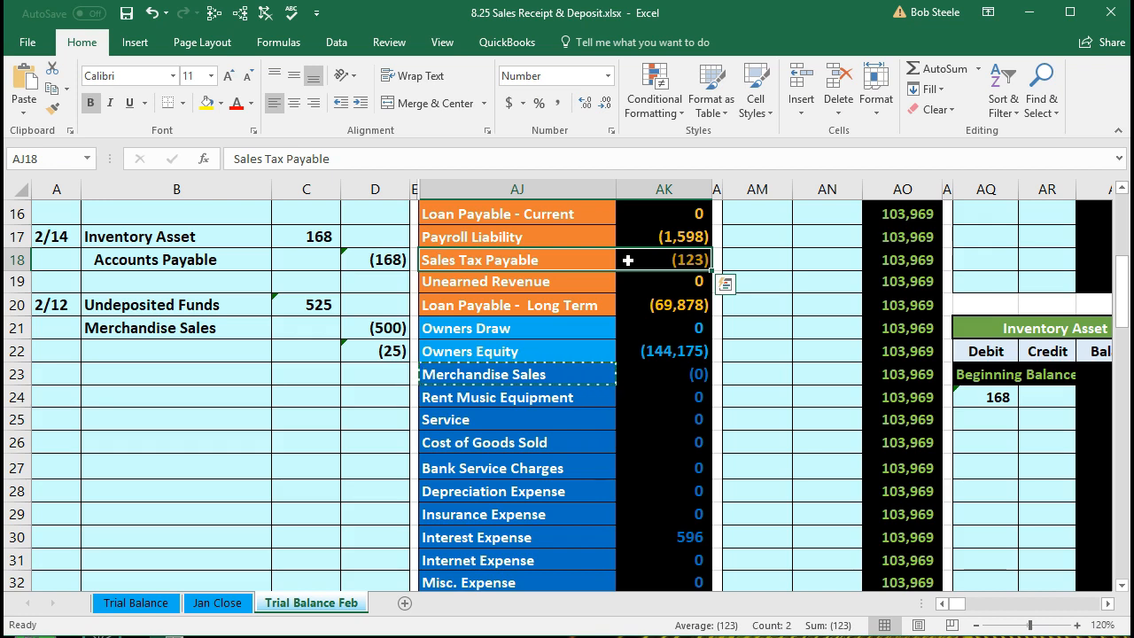
left_click(567, 257)
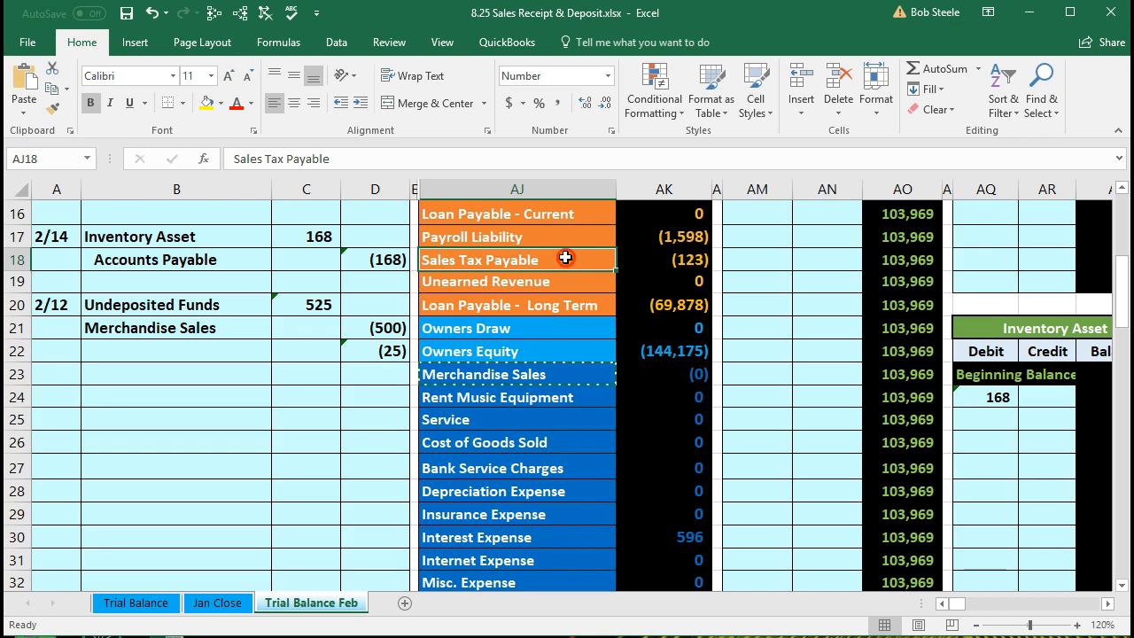
right_click(565, 258)
left_click(603, 290)
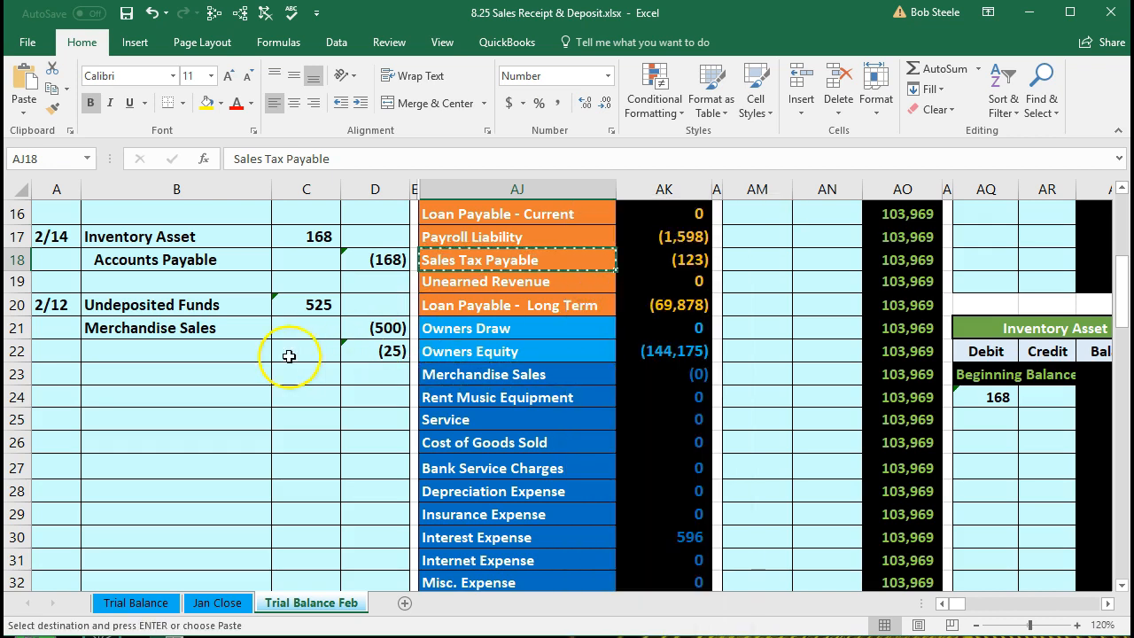
left_click(234, 354)
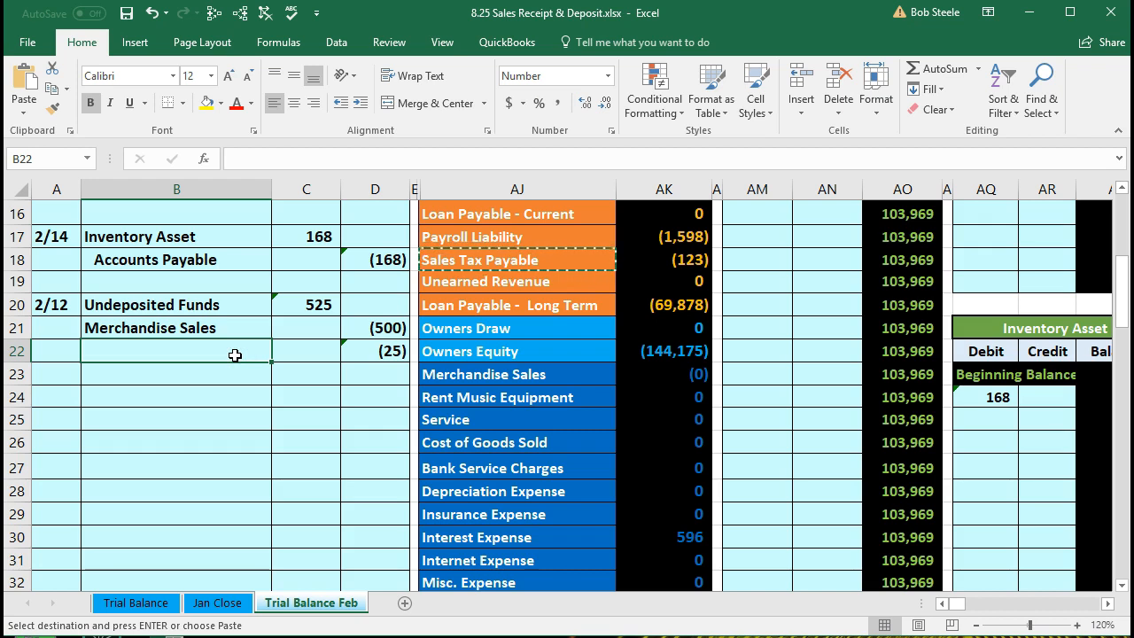
right_click(234, 355)
left_click(295, 425)
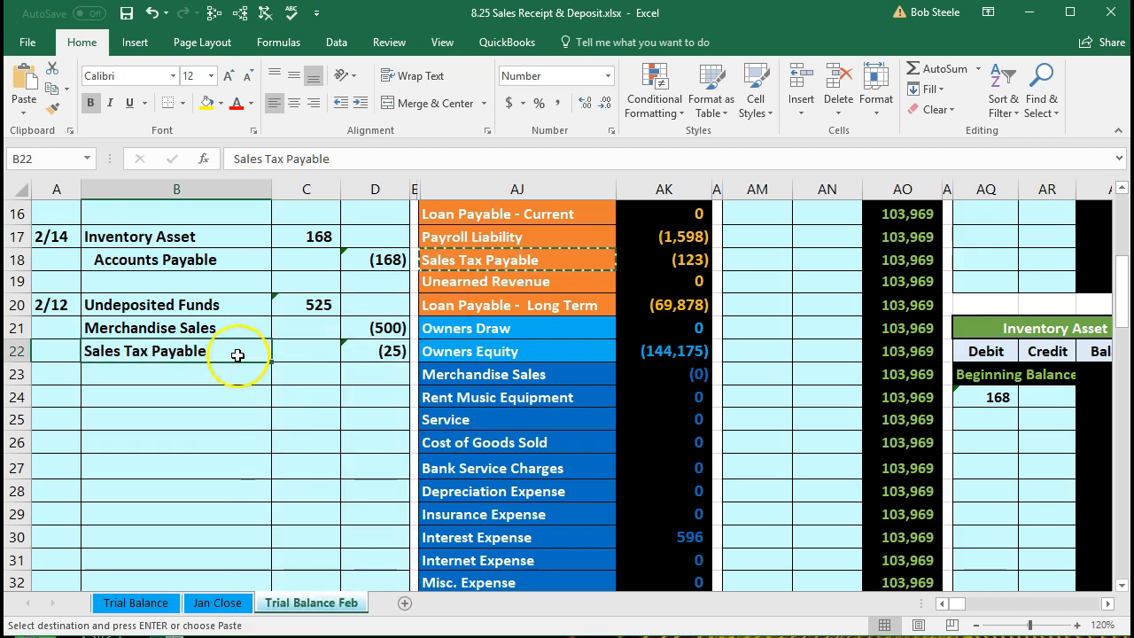
Indent the Merchandise Sales and Sales Tax Payable names in B21:B22 by one level
left_click_drag(228, 329, 223, 347)
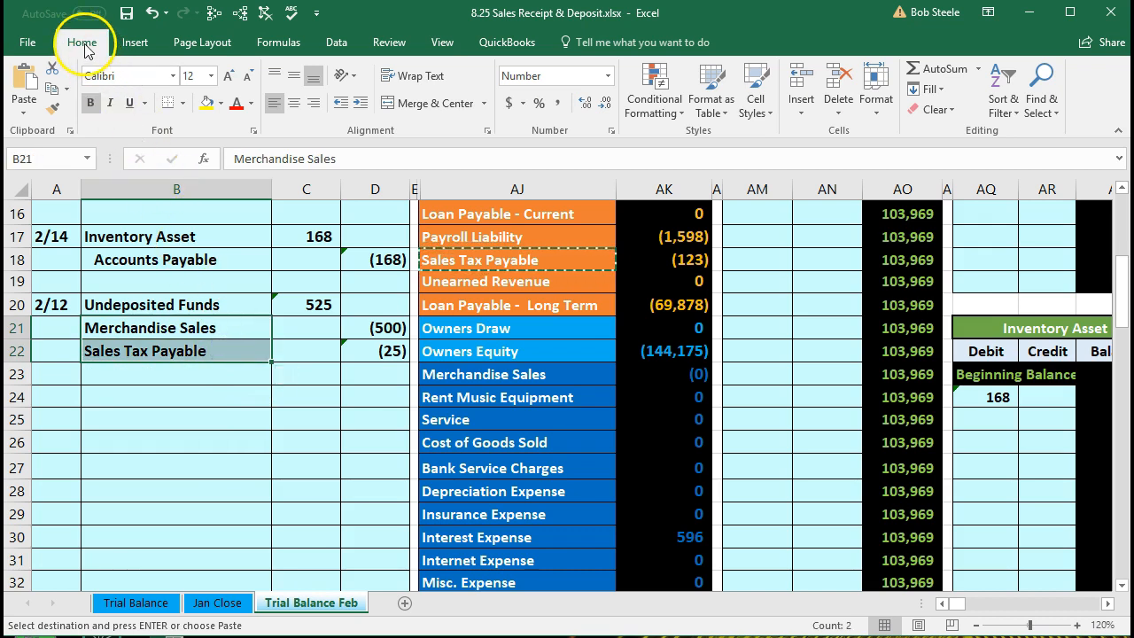
left_click(369, 105)
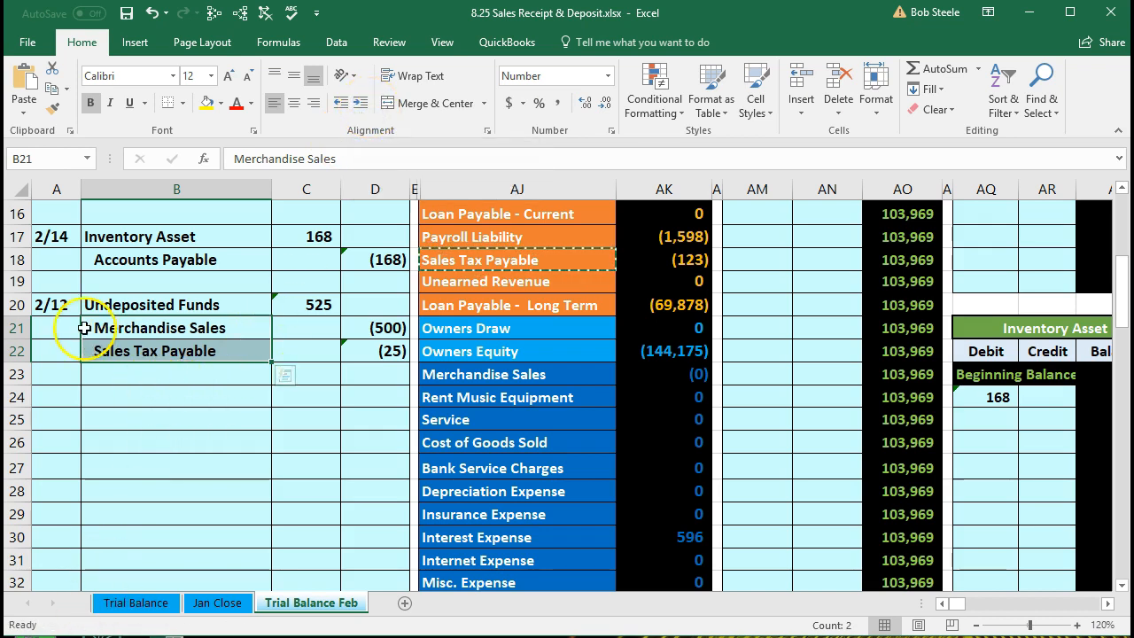
left_click_drag(54, 305, 354, 346)
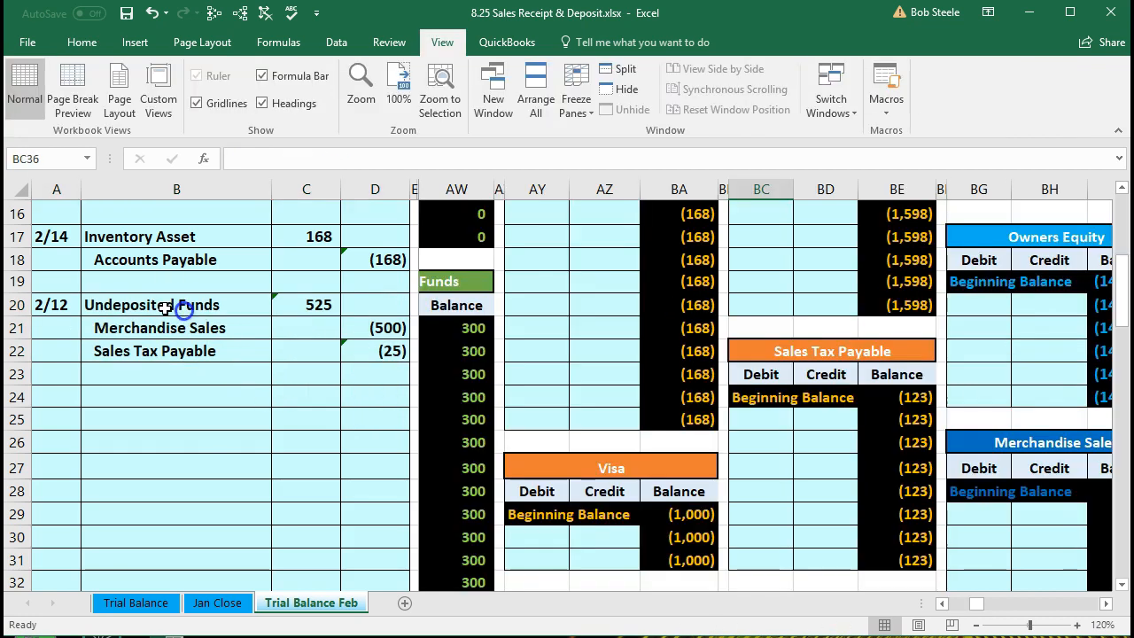
Compare the 2/12 Undeposited Funds debit in the journal with the Undeposited Funds line in the trial balance
left_click_drag(166, 308, 296, 306)
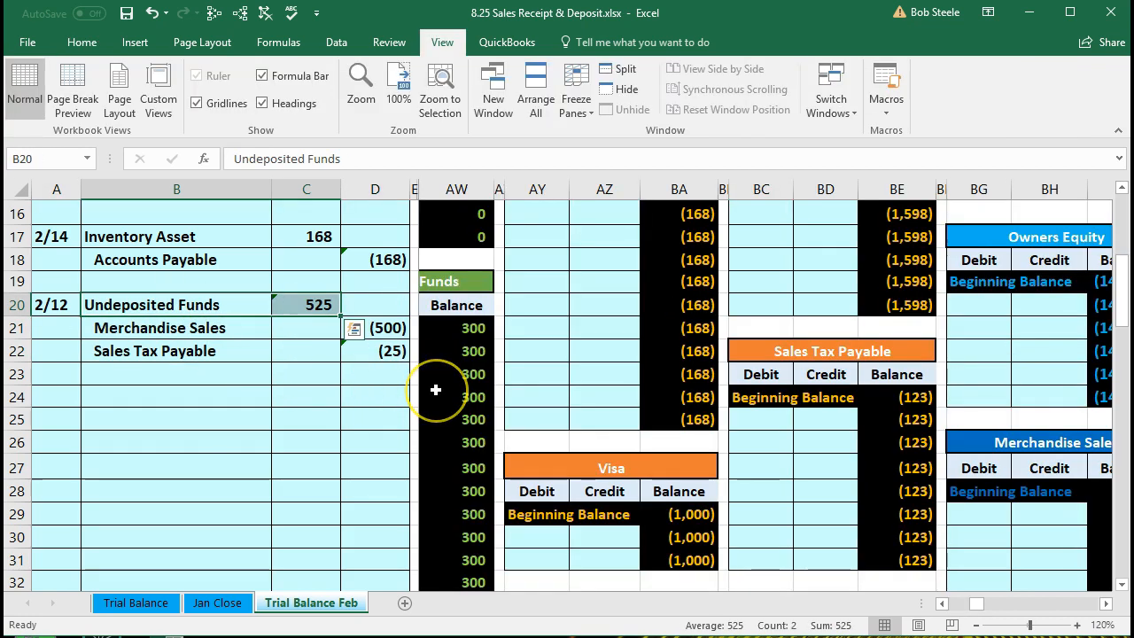
key("Right")
key("Right")
key("Right")
key("Right")
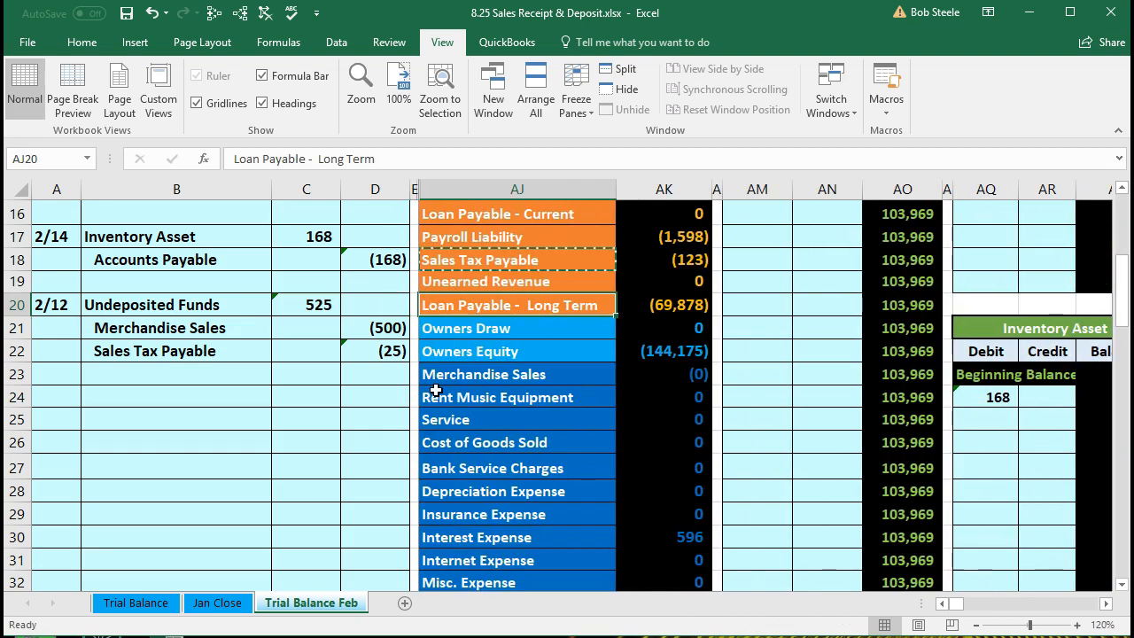
scroll(436, 390, "up", 4)
left_click(494, 354)
left_click_drag(494, 354, 648, 355)
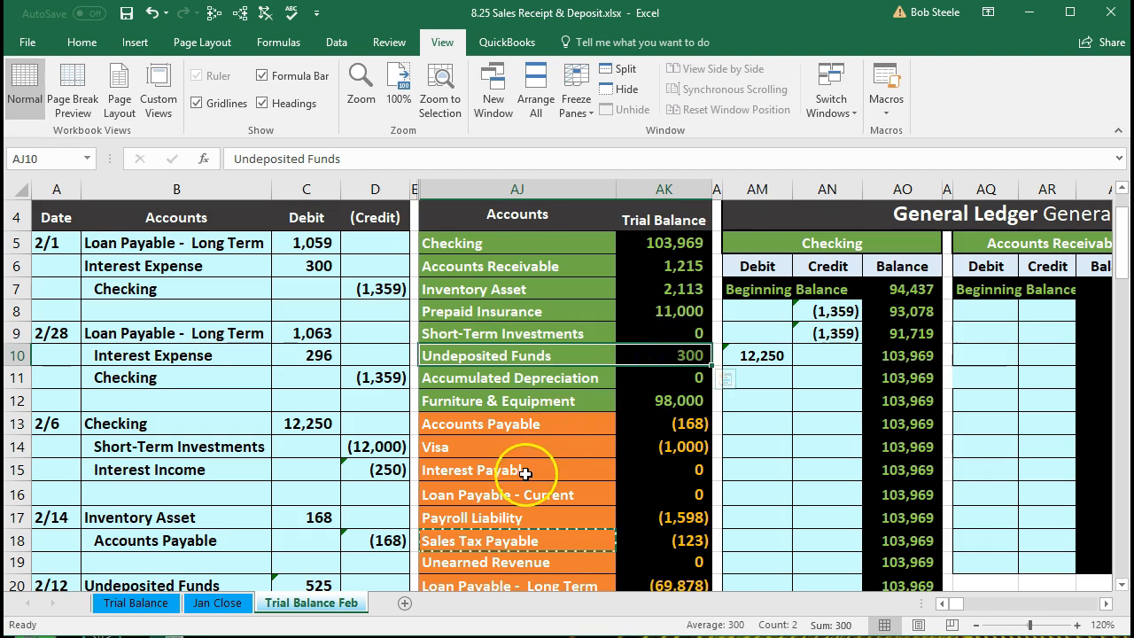
Examine the accounting equation totals above the trial balance and the pane-freezing options, and return to the Undeposited Funds account in AJ10
scroll(525, 479, "up", 1)
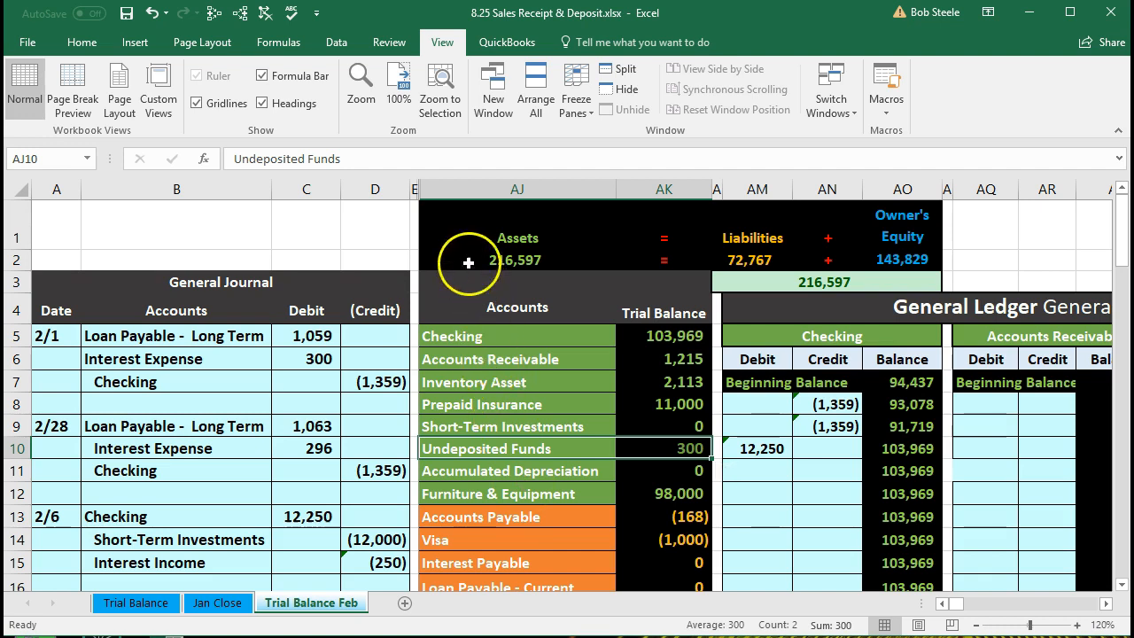
left_click(461, 223)
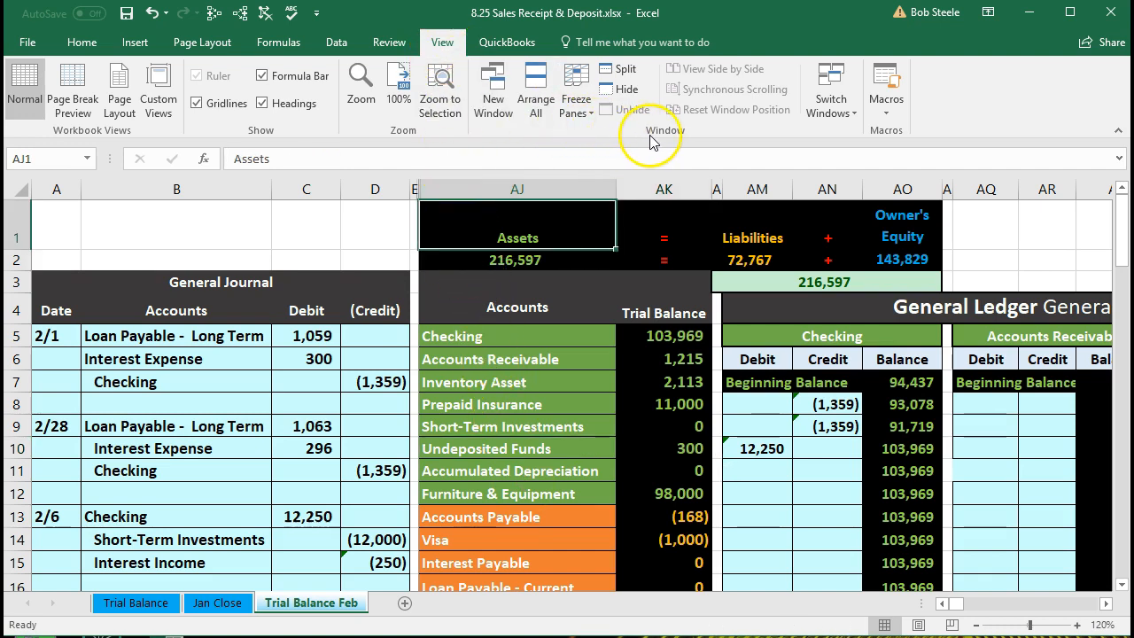
left_click(577, 102)
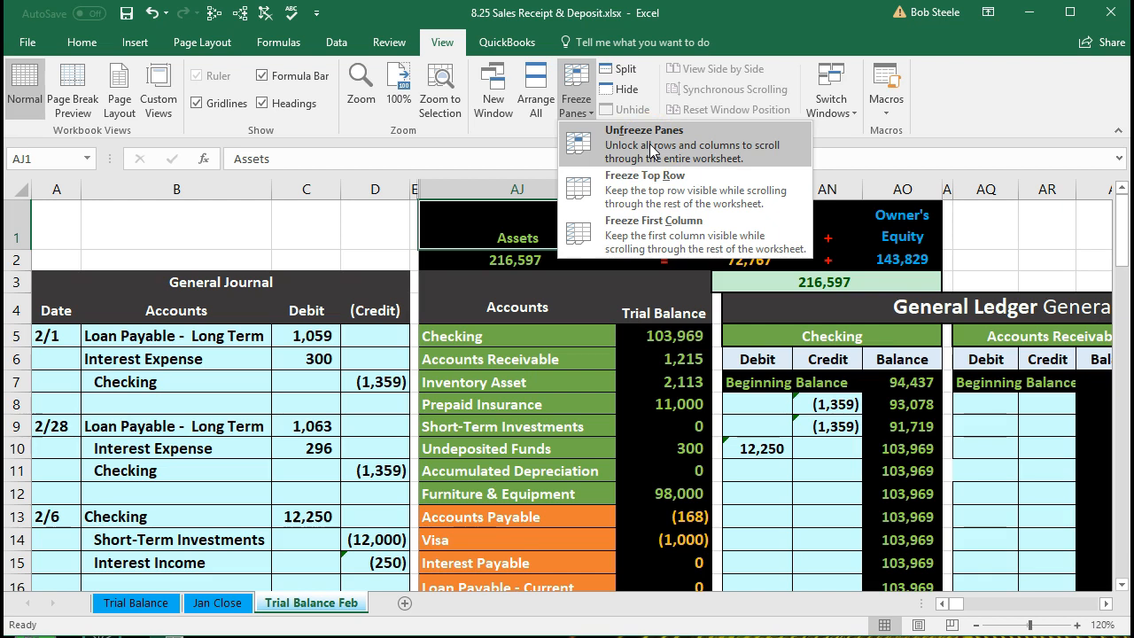
left_click(525, 382)
scroll(502, 431, "down", 3)
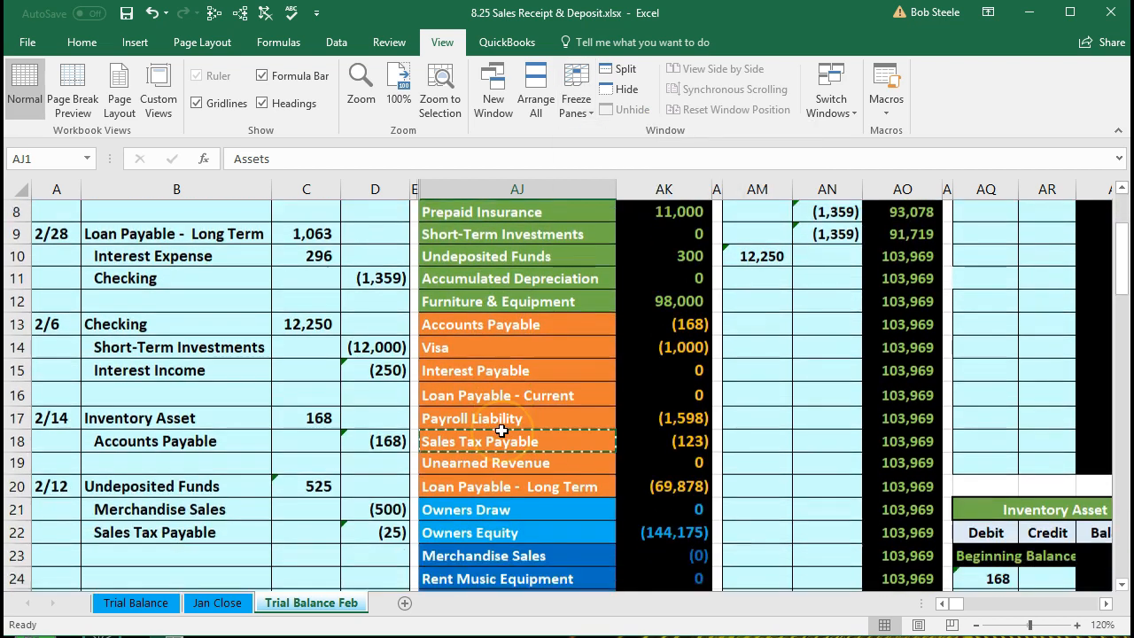
scroll(502, 431, "down", 1)
scroll(487, 368, "up", 2)
left_click(487, 362)
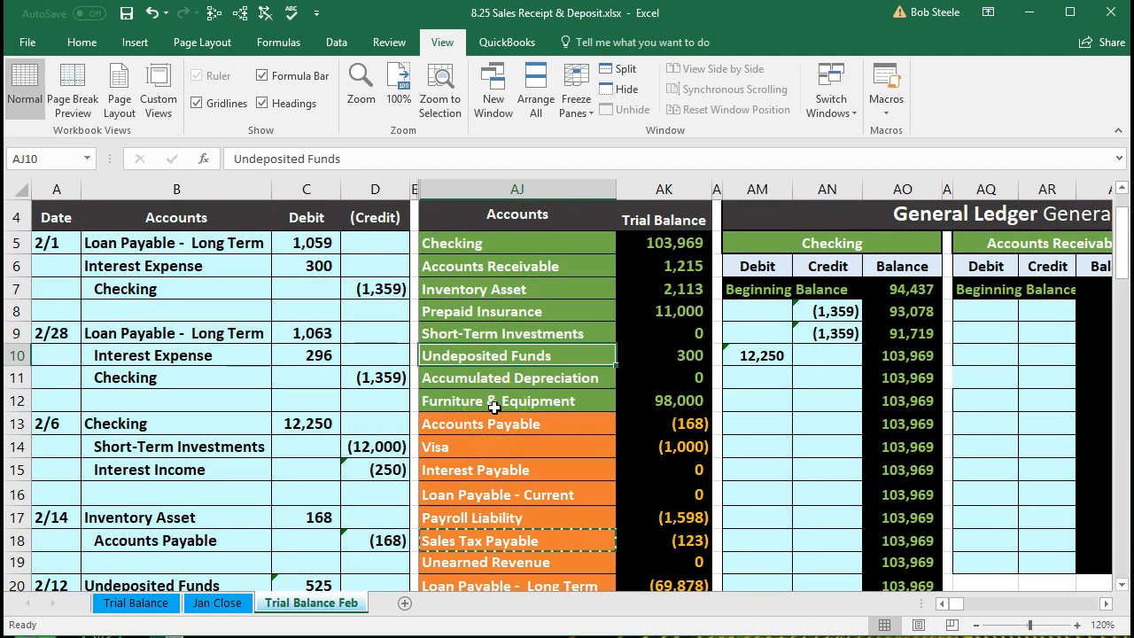
Post the 2/12 Undeposited Funds debit to the Undeposited Funds ledger account by linking AU22 to C20
key("Right")
key("Right")
key("Right")
key("Right")
key("Right")
key("Right")
key("Right")
key("Right")
key("Right")
key("Right")
key("Right")
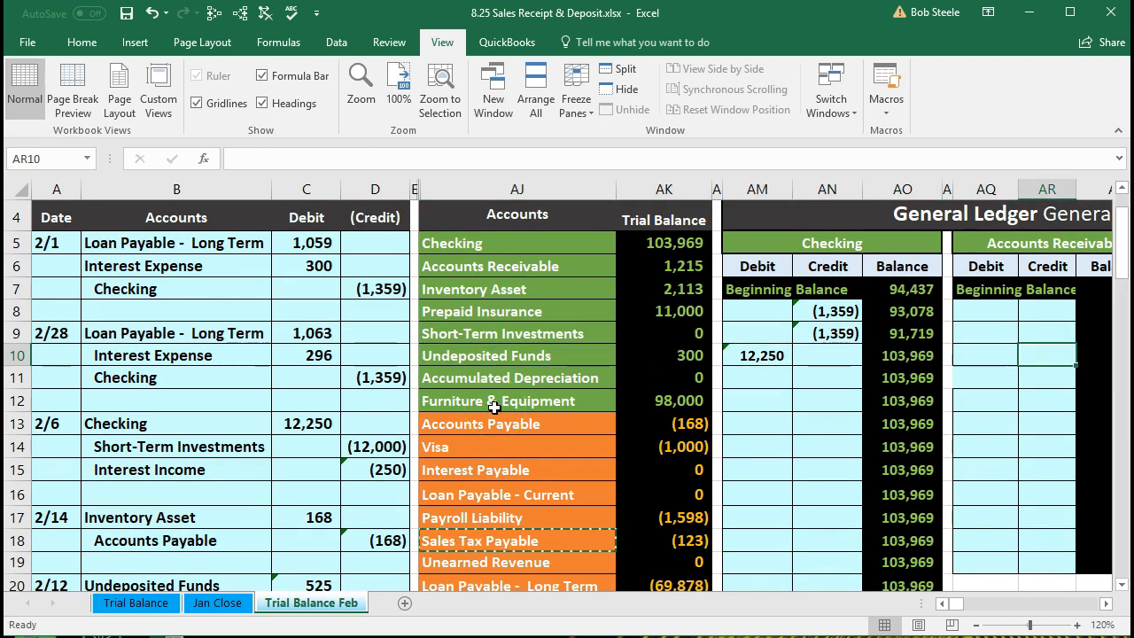
key("Right")
key("Right")
key("Right")
key("Right")
key("Right")
key("Right")
key("Right")
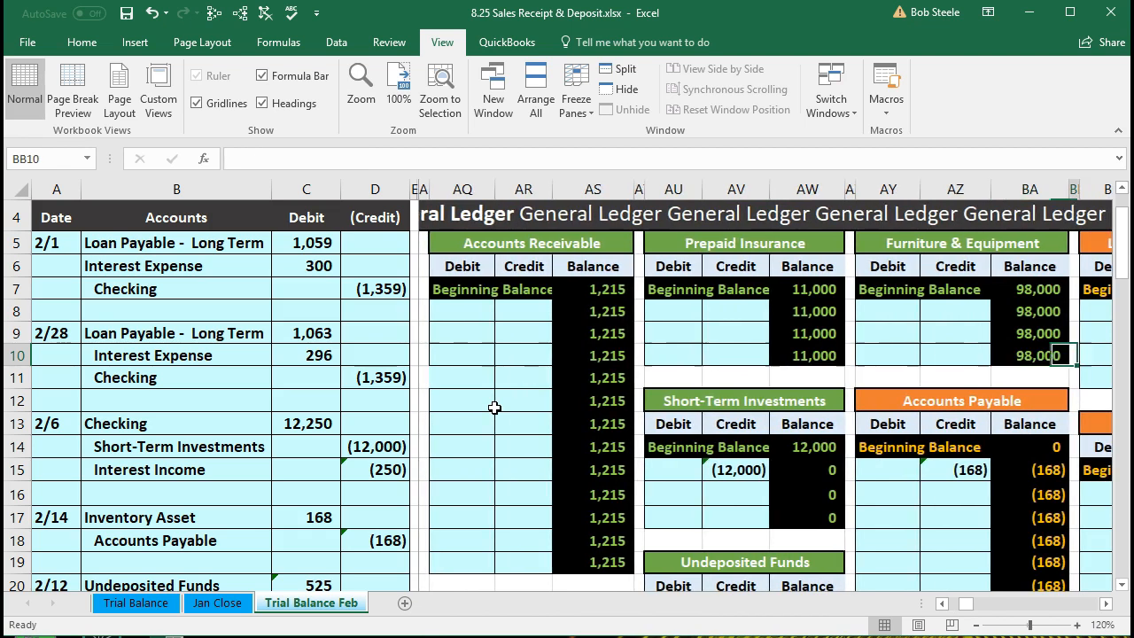
scroll(606, 413, "down", 4)
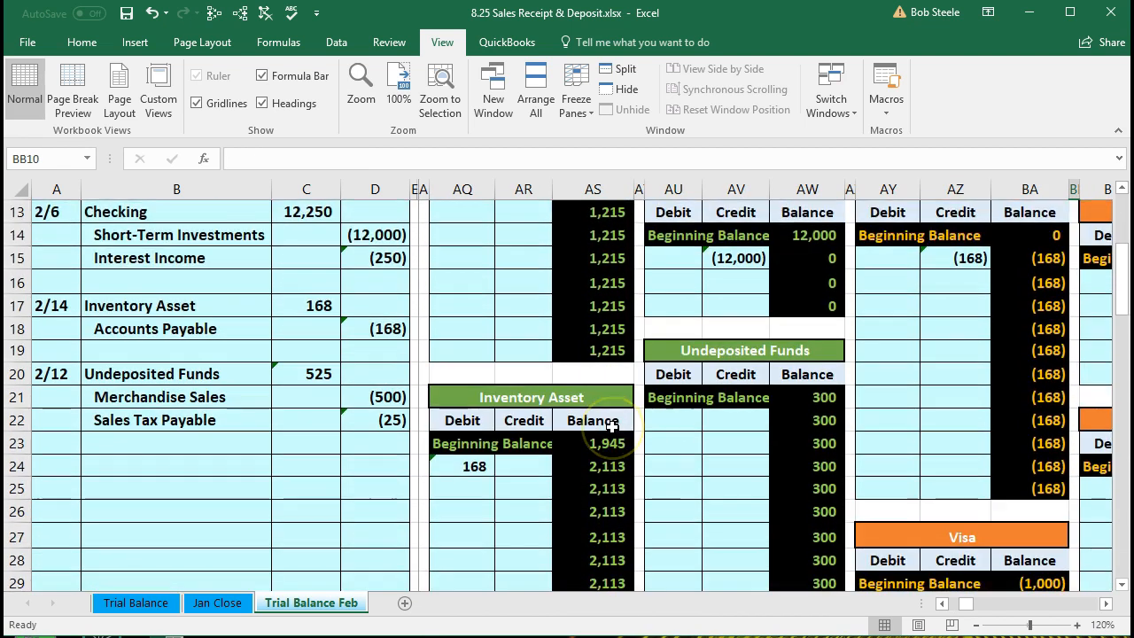
left_click(675, 355)
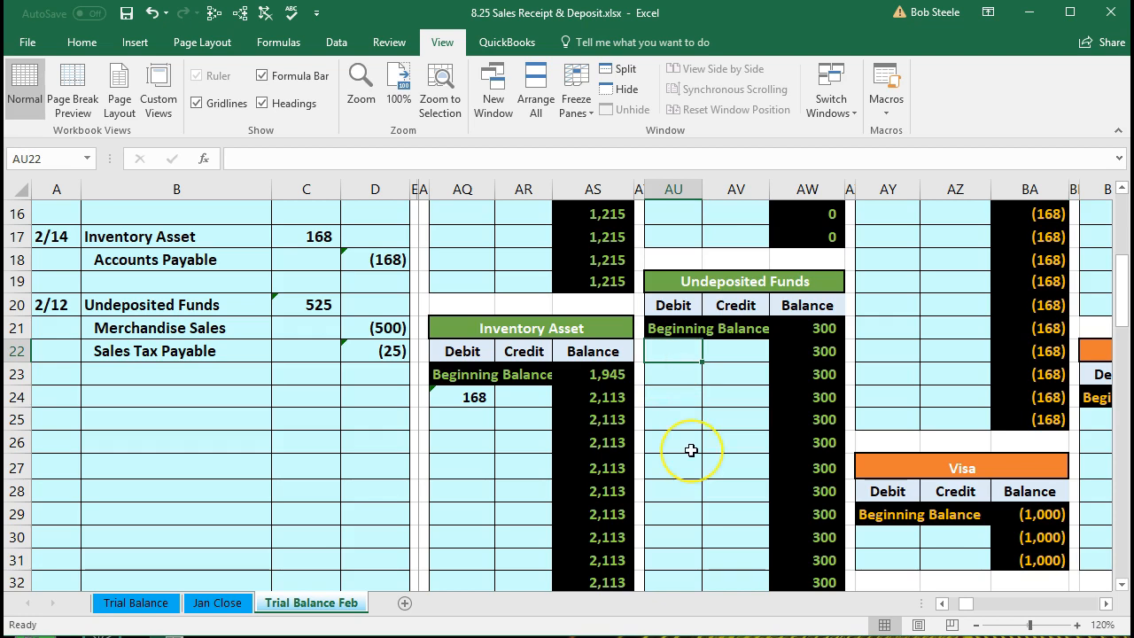
type("=")
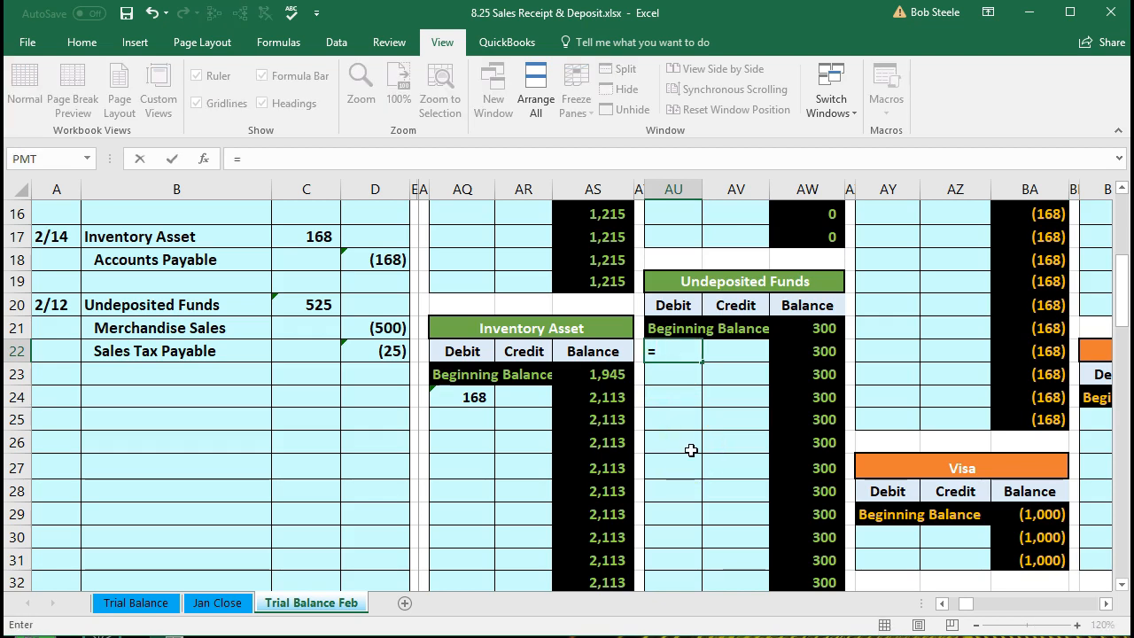
left_click(312, 305)
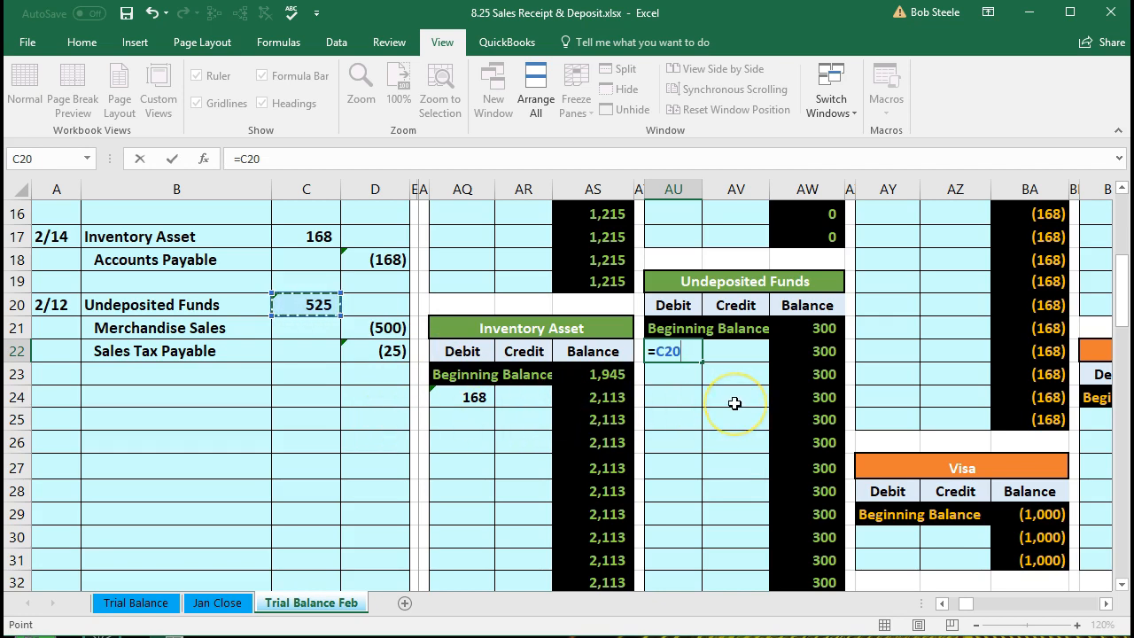
key("Return")
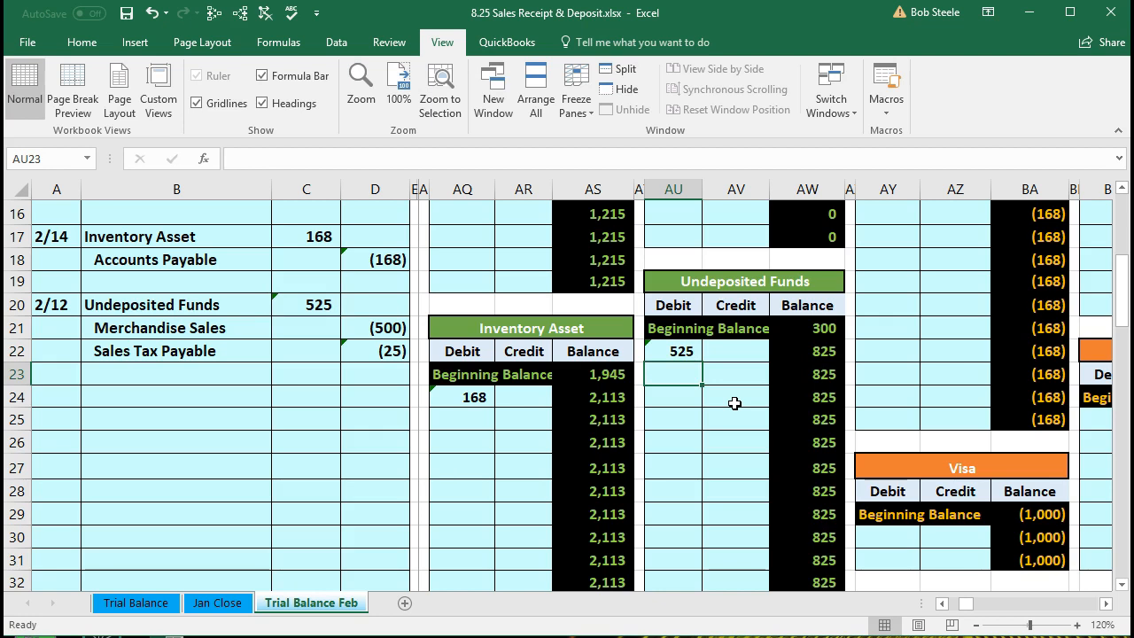
Return to the trial balance and check the Undeposited Funds balance in AK10
key("Left")
key("Left")
key("Left")
key("Left")
key("Left")
key("Left")
key("Left")
key("Left")
key("Left")
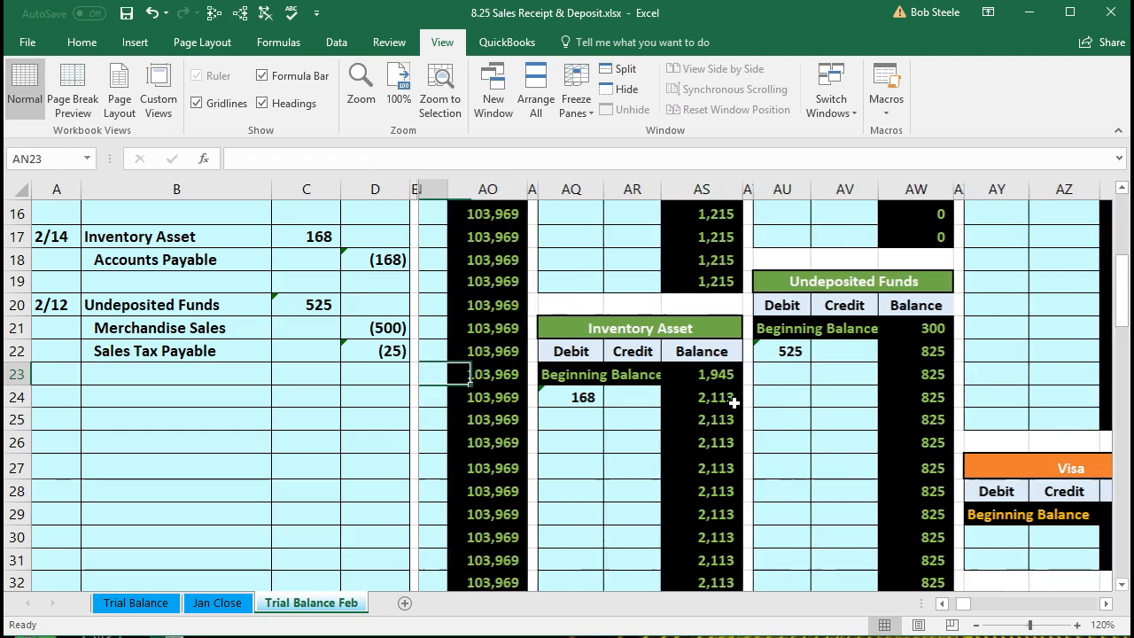
key("Left")
key("Left")
key("Left")
key("Left")
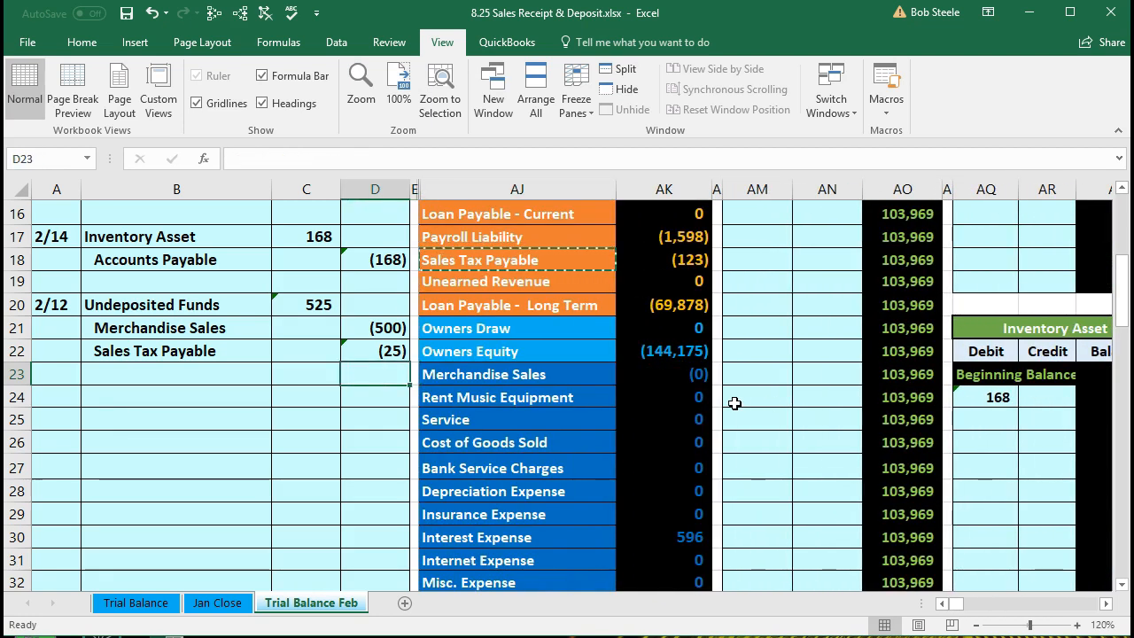
scroll(735, 403, "up", 3)
left_click(674, 281)
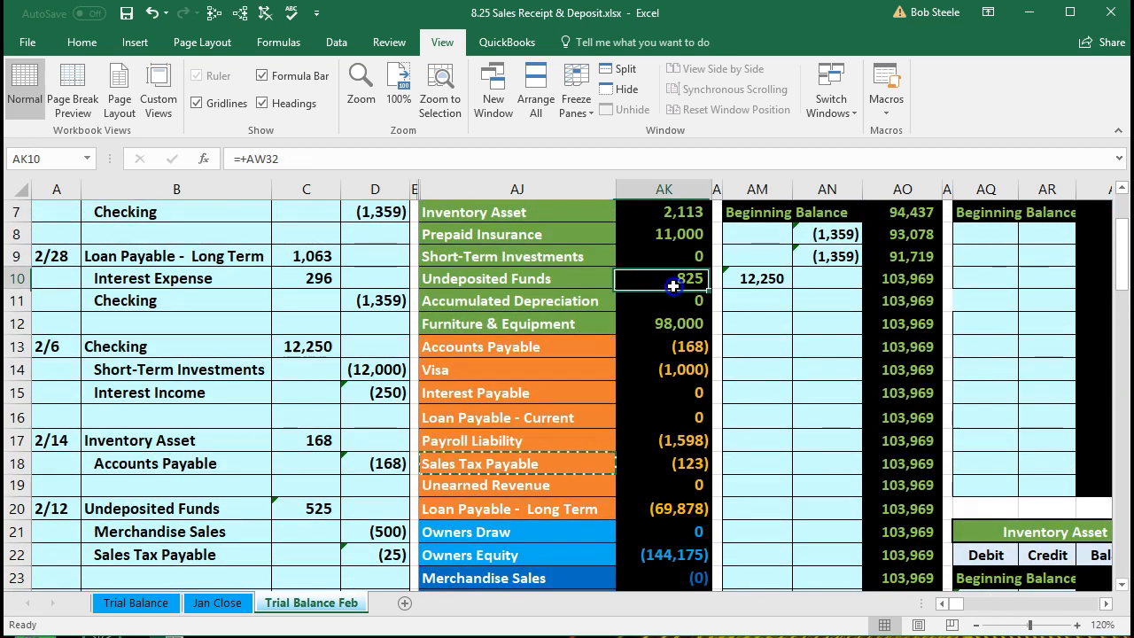
Post the 2/12 Merchandise Sales credit to the Merchandise Sales ledger account by linking BH29 to D21
scroll(606, 434, "down", 1)
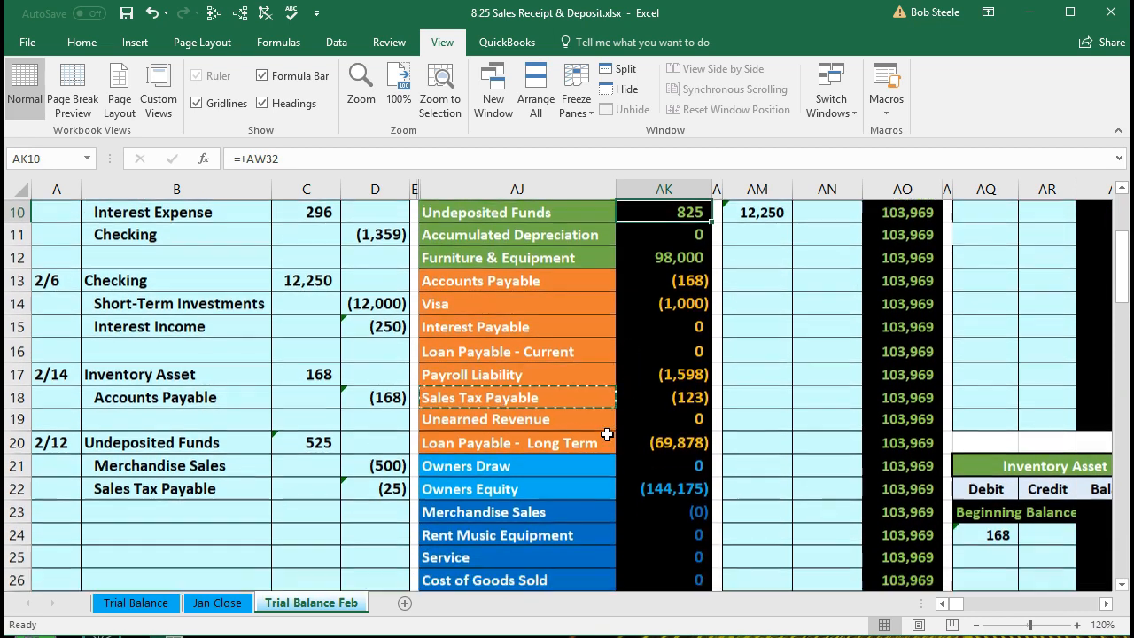
left_click_drag(192, 466, 365, 465)
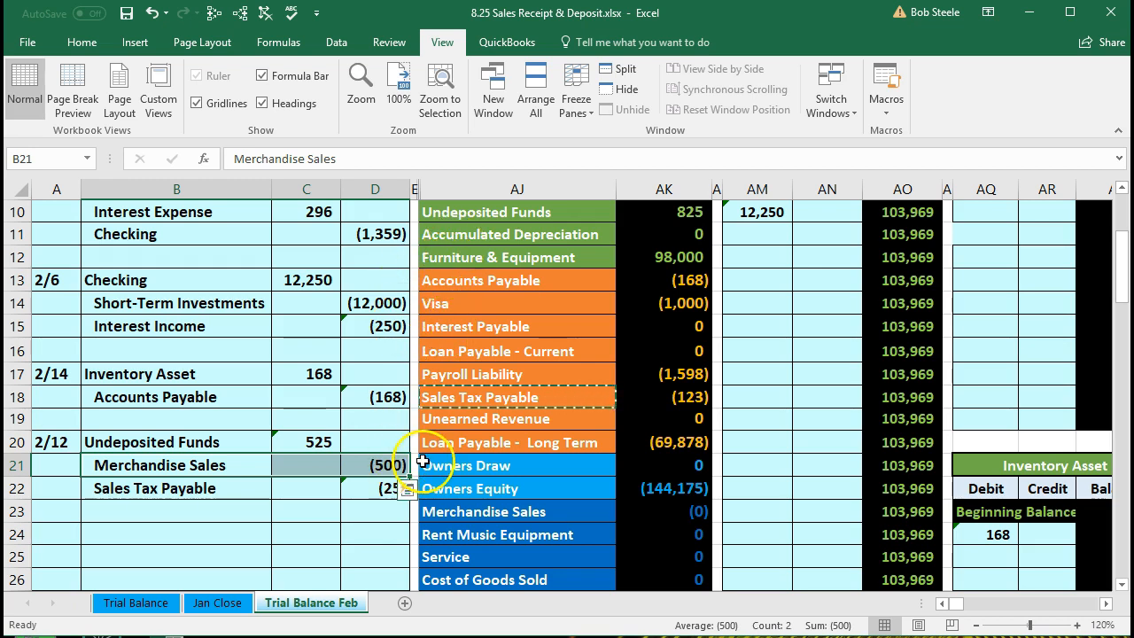
scroll(438, 468, "down", 1)
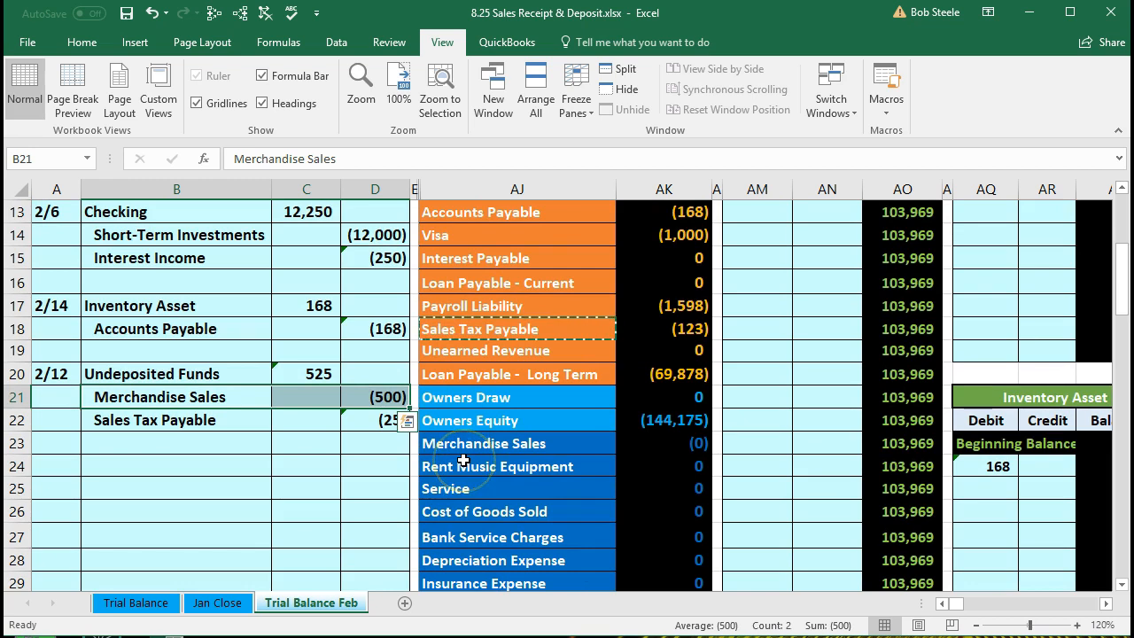
left_click(457, 441)
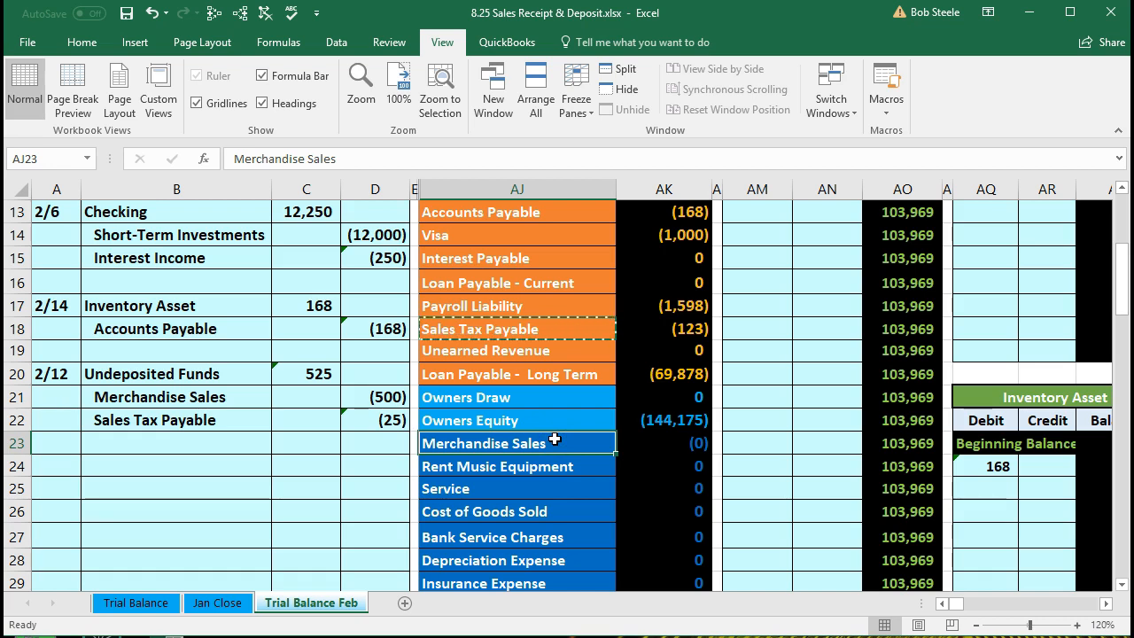
key("Right")
key("Right")
key("Right")
key("Right")
key("Right")
key("Right")
key("Right")
key("Right")
key("Right")
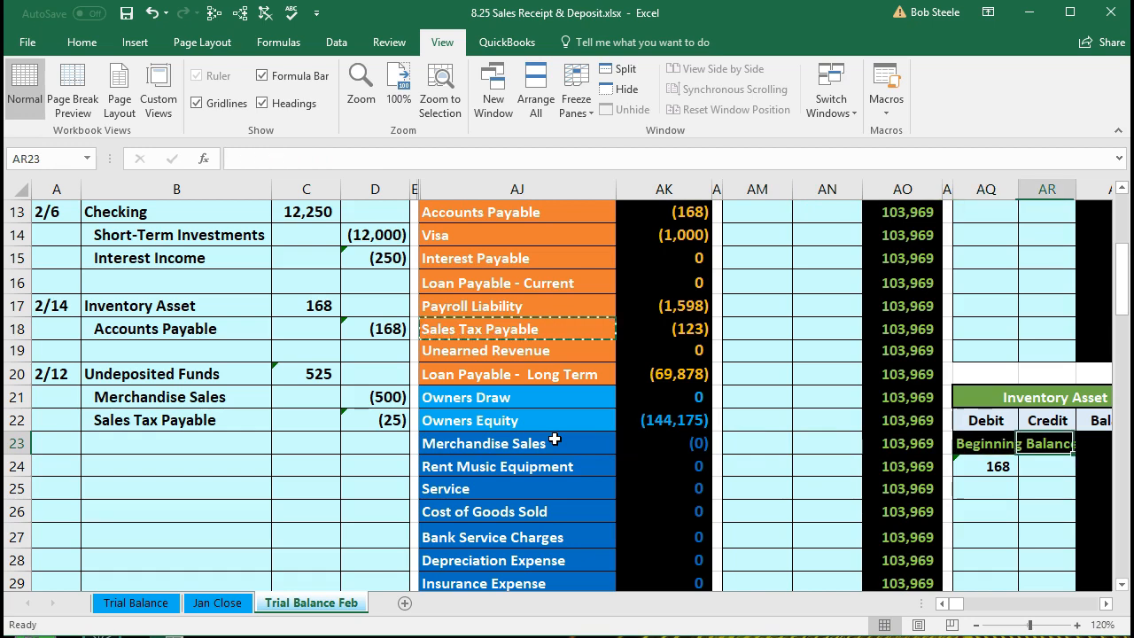
key("Right")
key("Right")
key("Right")
key("Right")
key("Right")
key("Right")
key("Right")
key("Right")
key("Right")
key("Right")
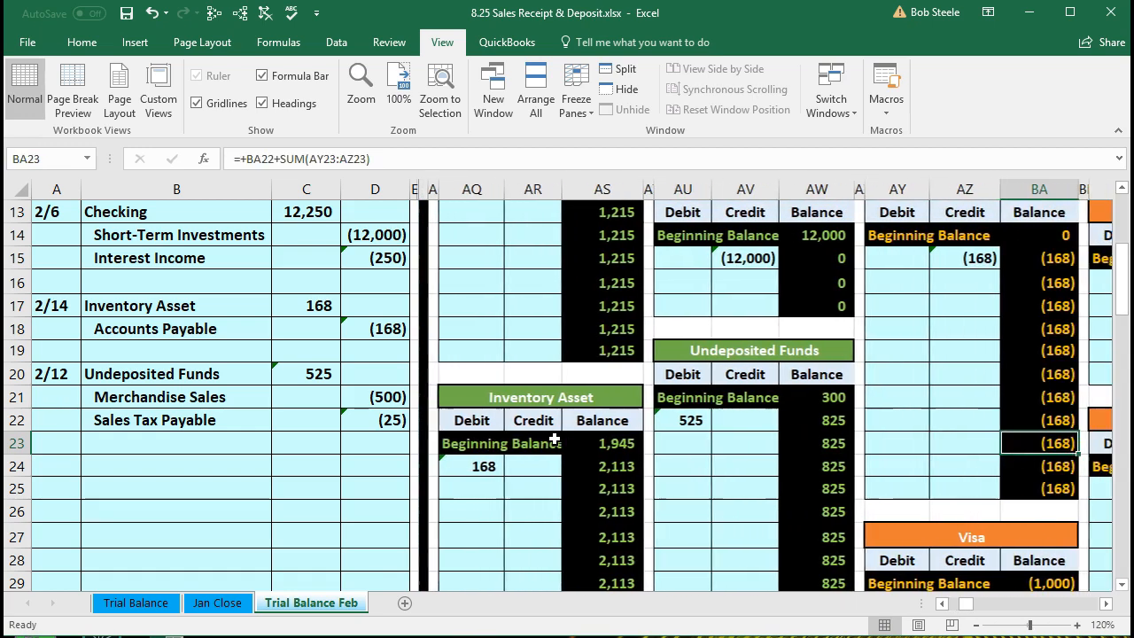
key("Right")
key("Right")
key("Right")
key("Right")
key("Right")
key("Right")
key("Right")
key("Right")
key("Right")
key("Right")
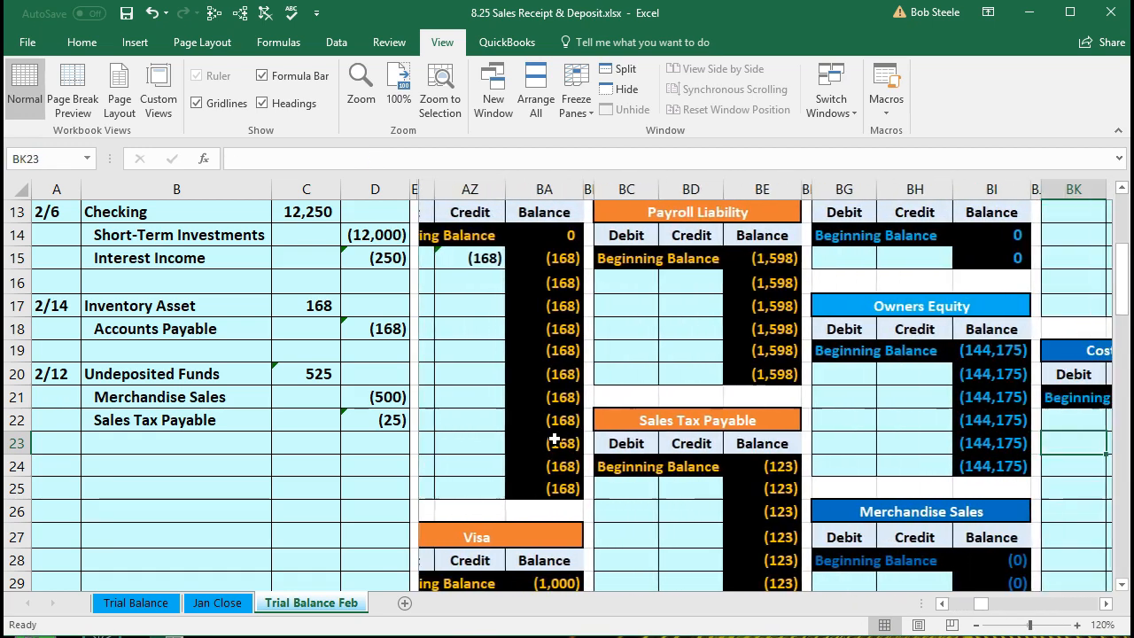
scroll(554, 439, "down", 2)
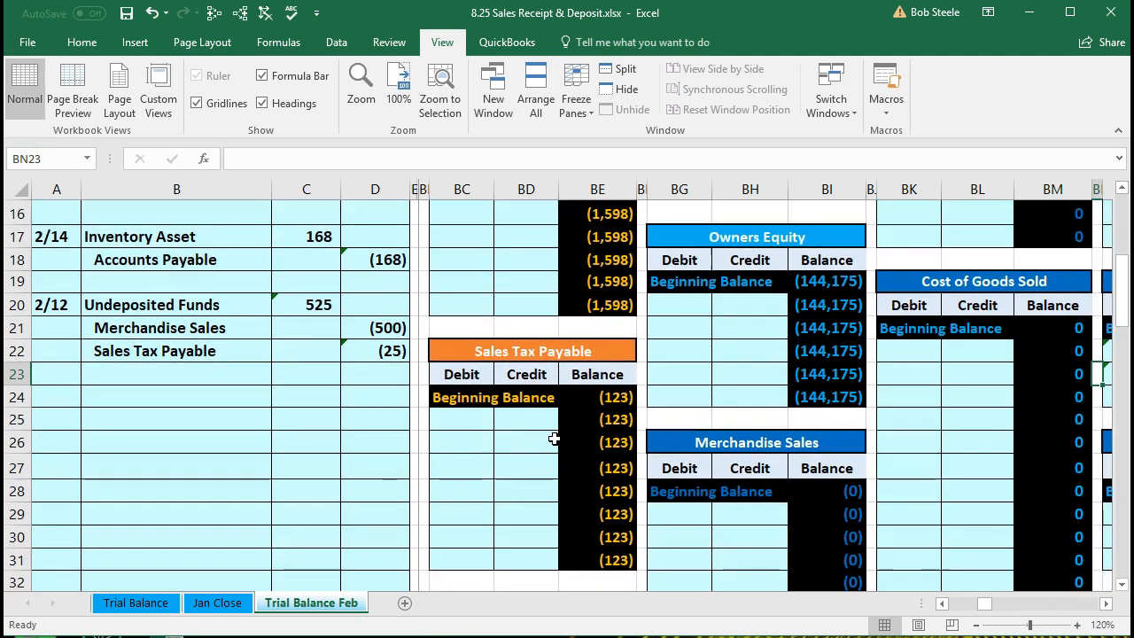
left_click(728, 452)
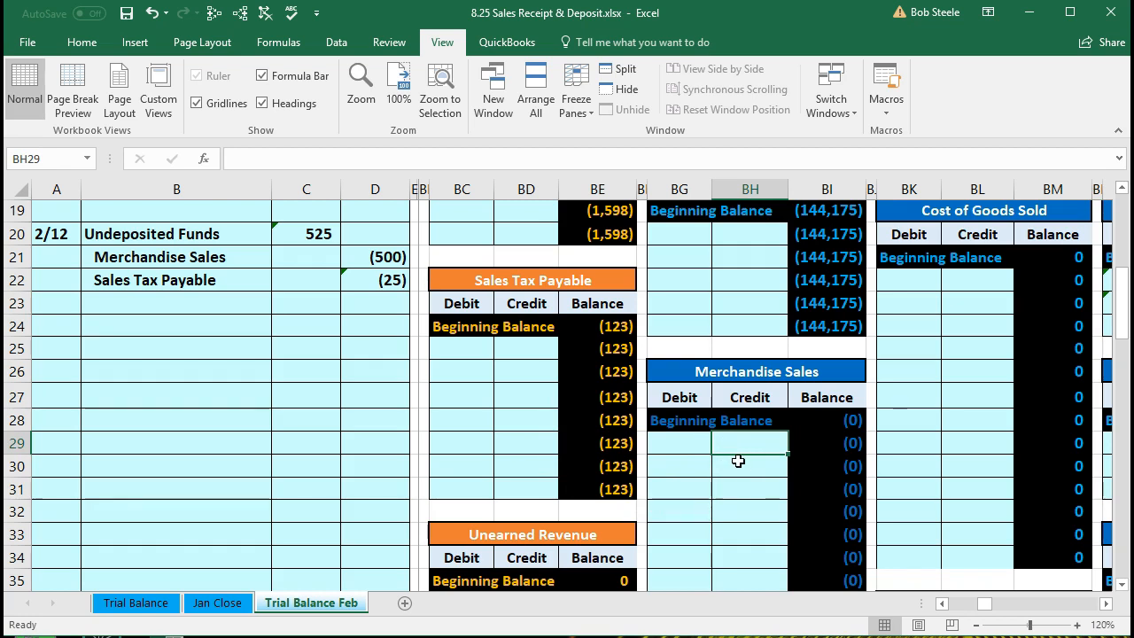
type("=")
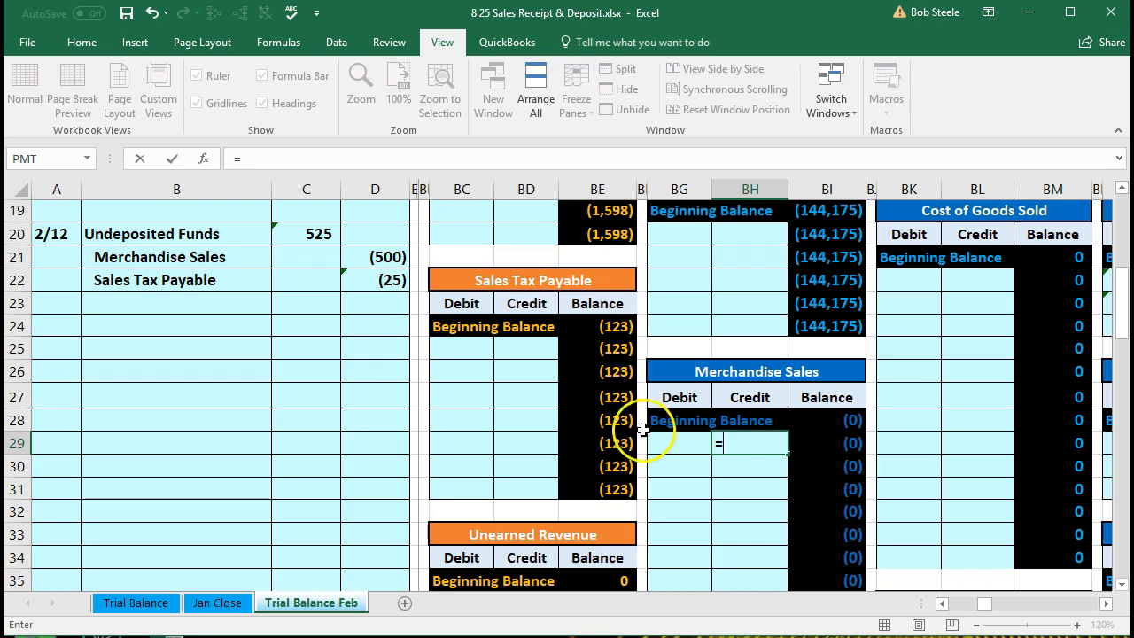
left_click(389, 262)
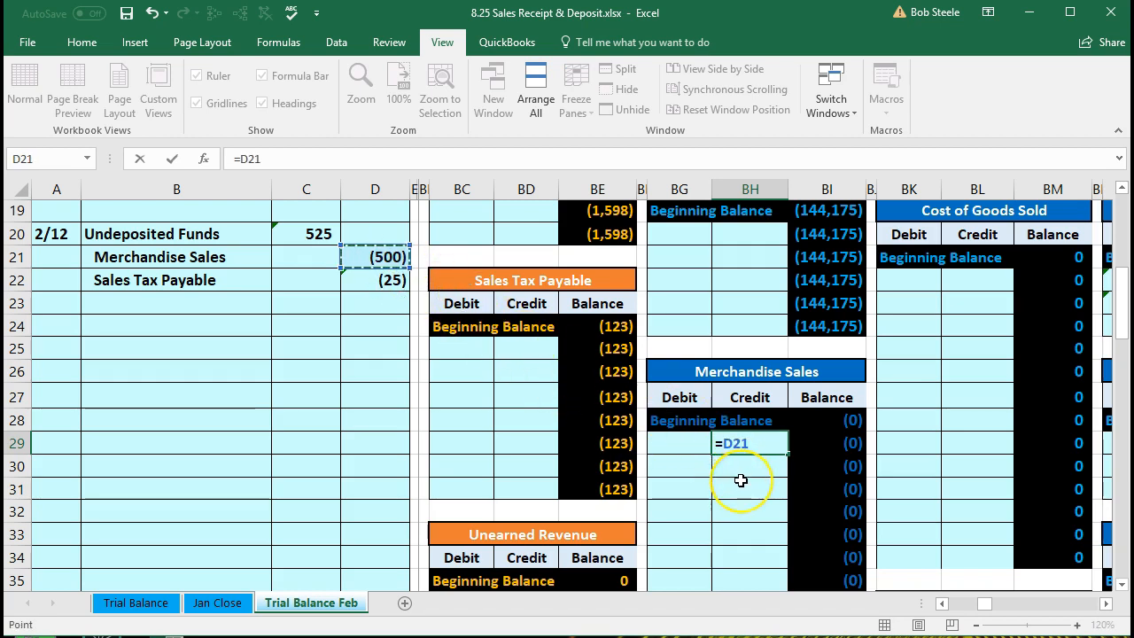
key("Return")
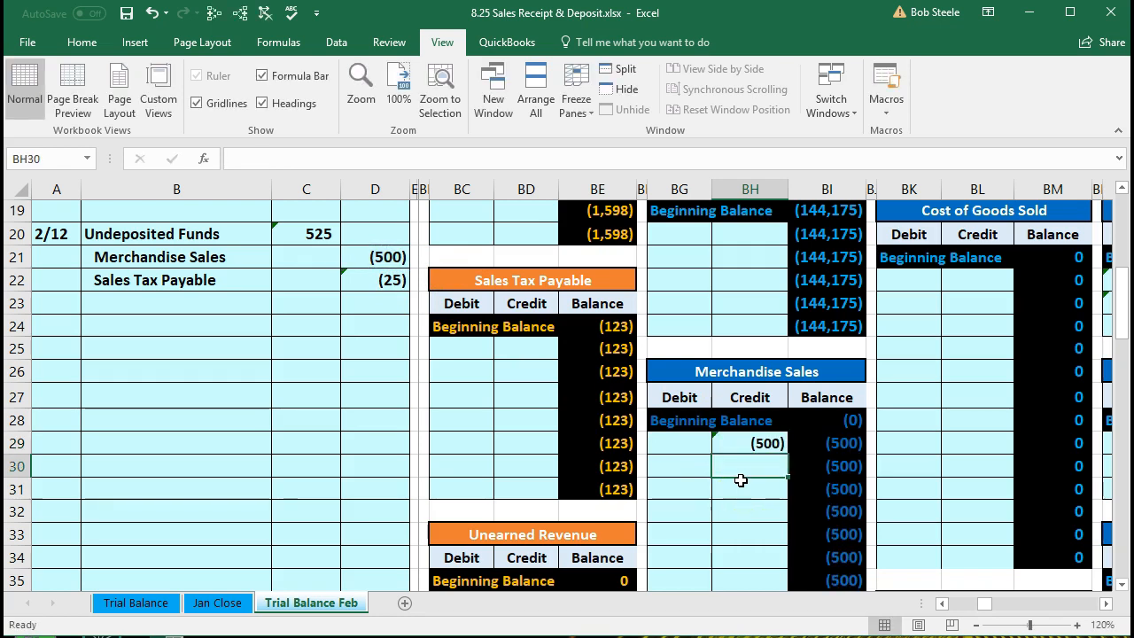
Return to the trial balance and check the Merchandise Sales balance in AK23
key("Left")
key("Left")
key("Left")
key("Left")
key("Left")
key("Left")
key("Left")
key("Left")
key("Left")
key("Left")
key("Left")
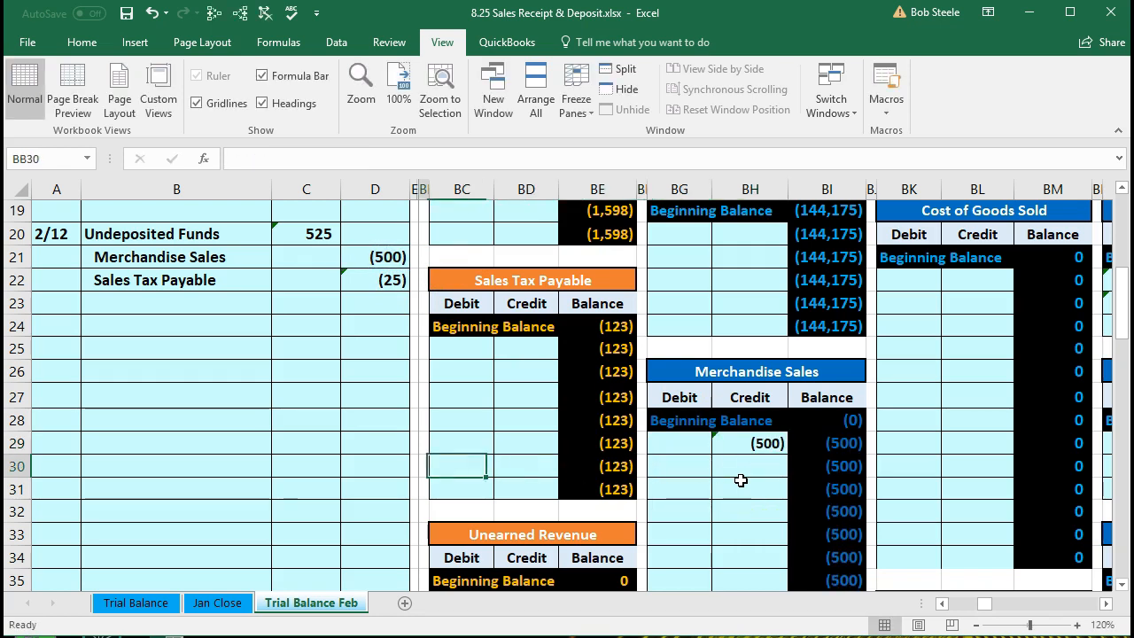
key("Left")
key("Left")
key("Left")
key("Left")
key("Left")
key("Left")
key("Left")
key("Left")
key("Left")
key("Left")
key("Left")
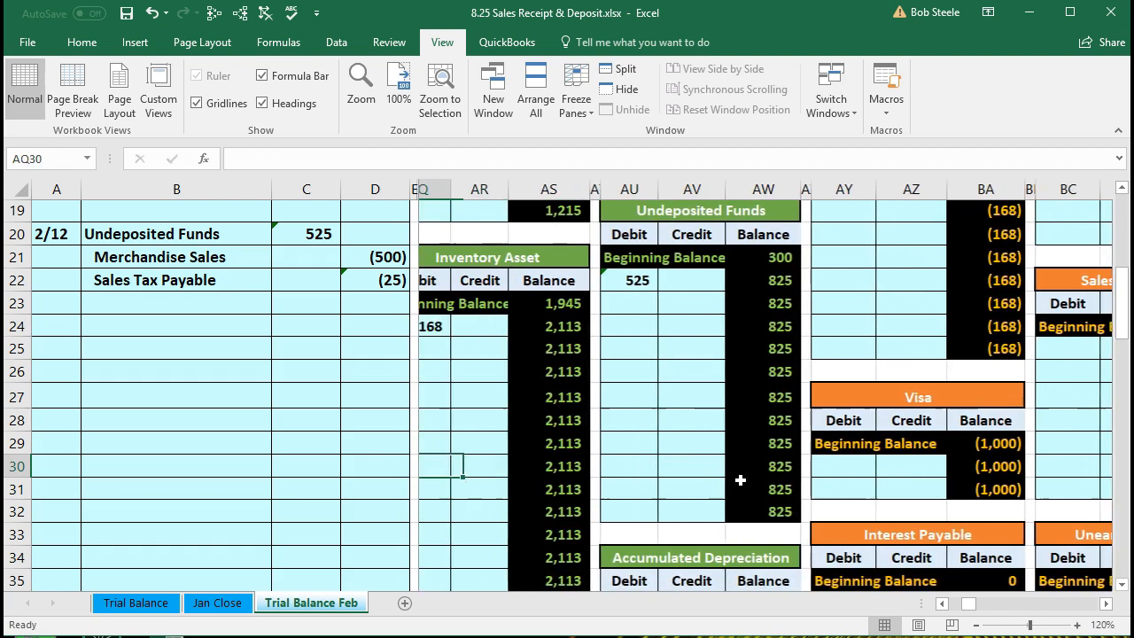
key("Left")
key("Left")
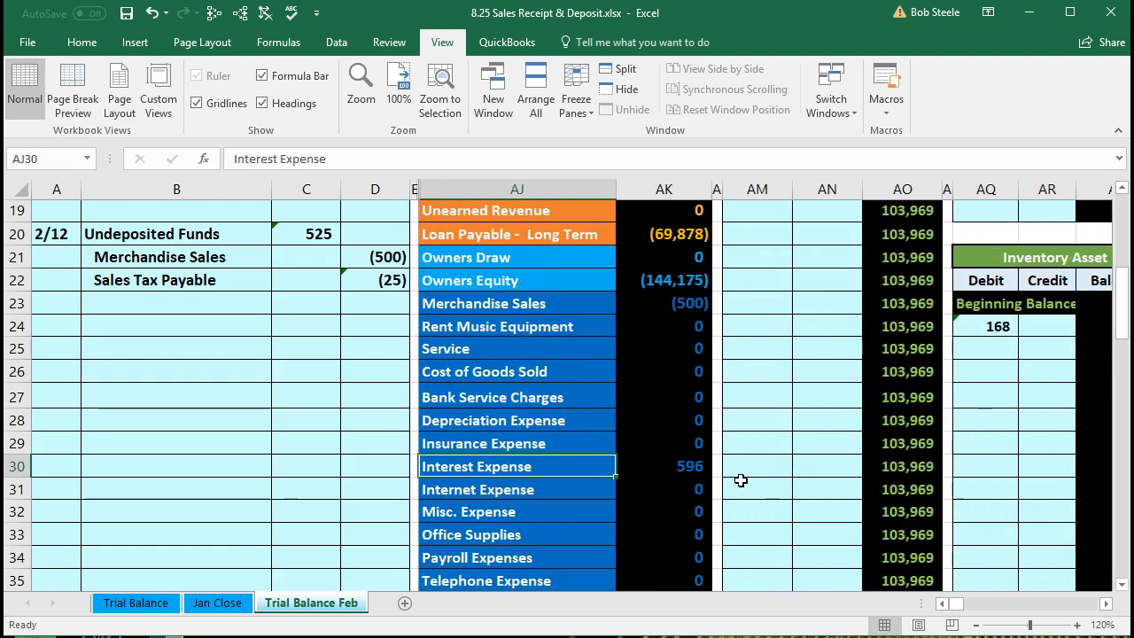
left_click(673, 306)
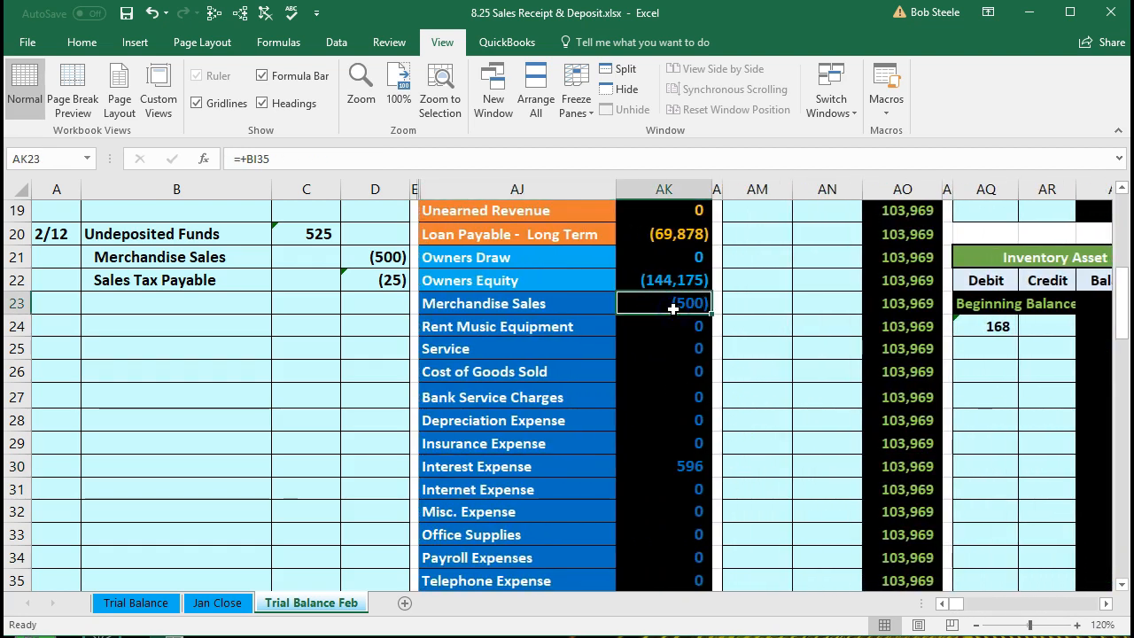
Post the 2/12 Sales Tax Payable credit to the Sales Tax Payable ledger account by linking BD25 to D22
left_click_drag(222, 287, 368, 283)
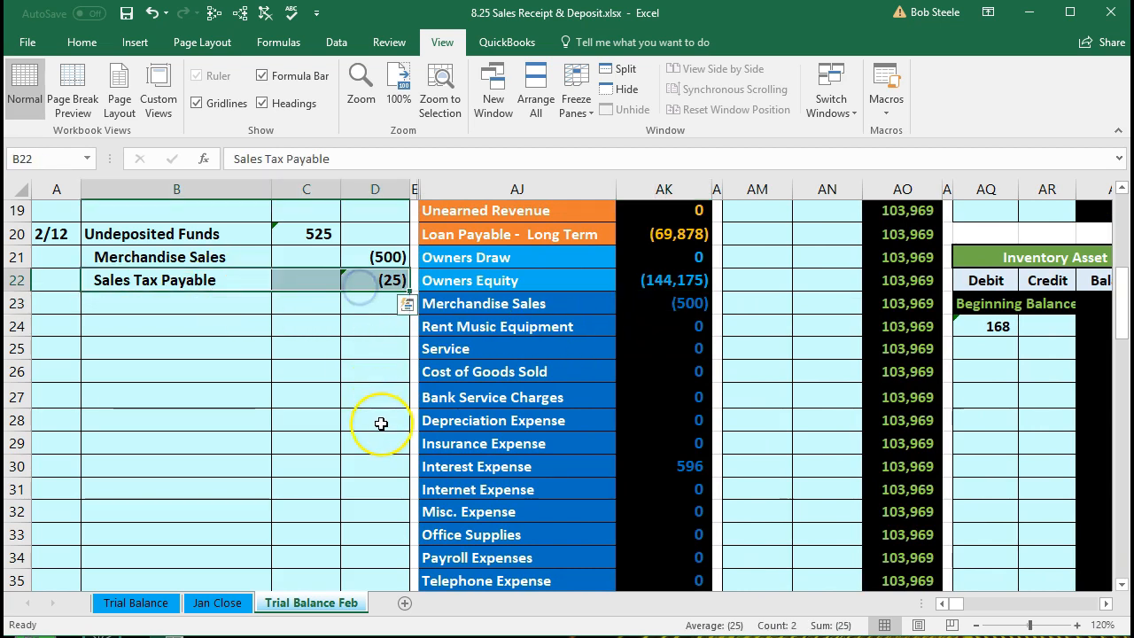
scroll(381, 423, "up", 2)
left_click_drag(462, 329, 684, 330)
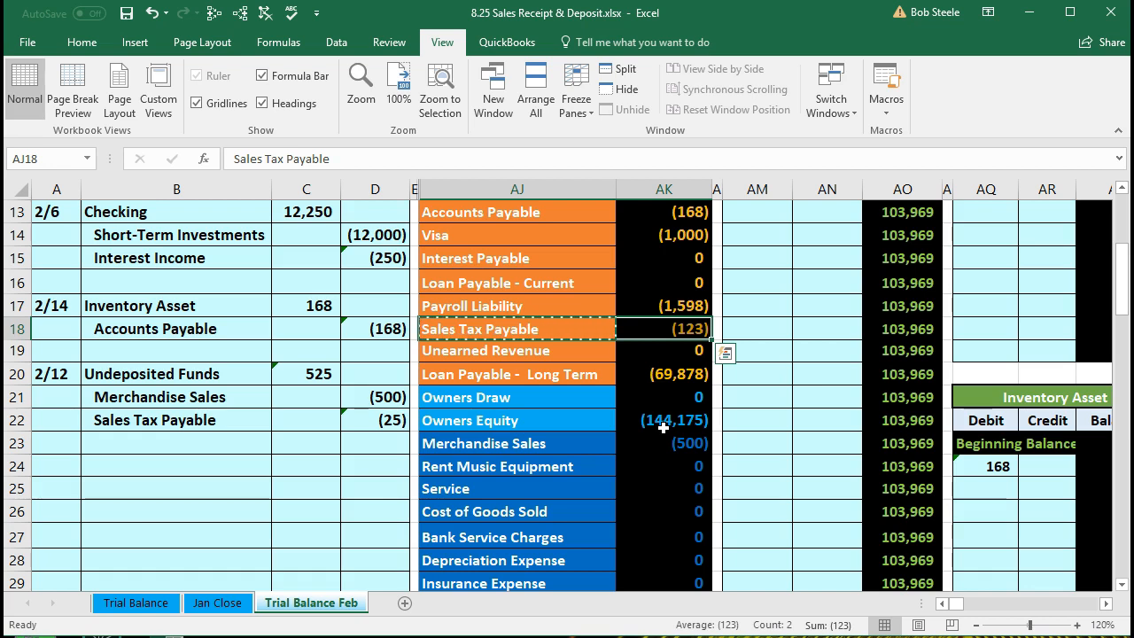
key("Right")
key("Right")
key("Right")
key("Right")
key("Right")
key("Right")
key("Right")
key("Right")
key("Right")
key("Right")
key("Right")
key("Right")
key("Right")
key("Right")
key("Right")
key("Right")
key("Right")
key("Right")
key("Right")
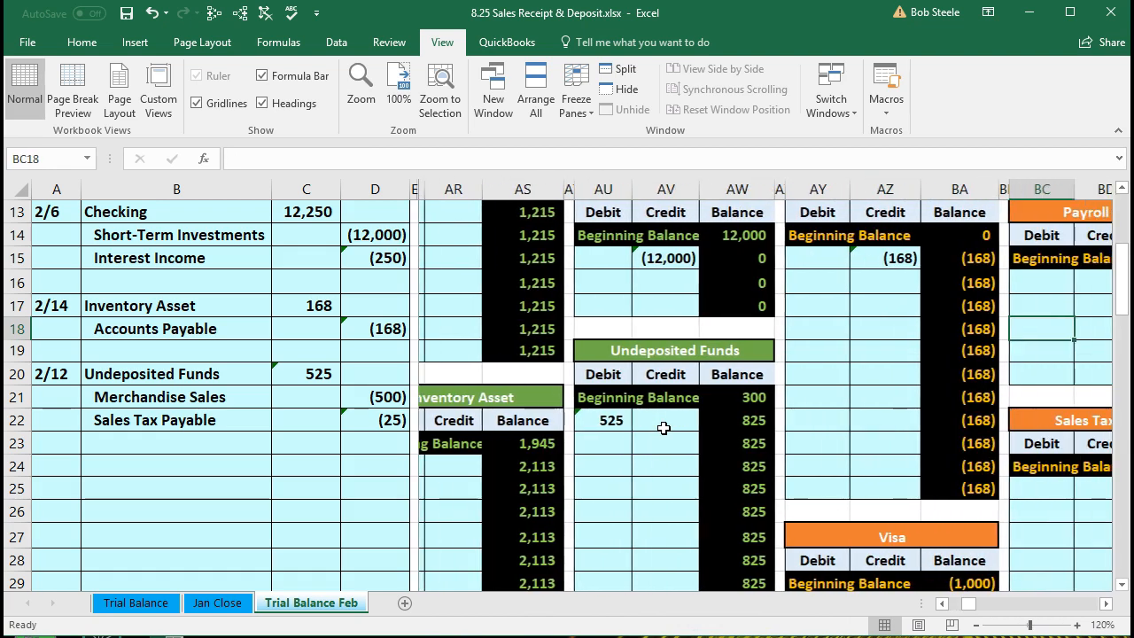
key("Right")
key("Right")
key("Right")
key("Right")
key("Right")
key("Right")
key("Right")
key("Right")
key("Right")
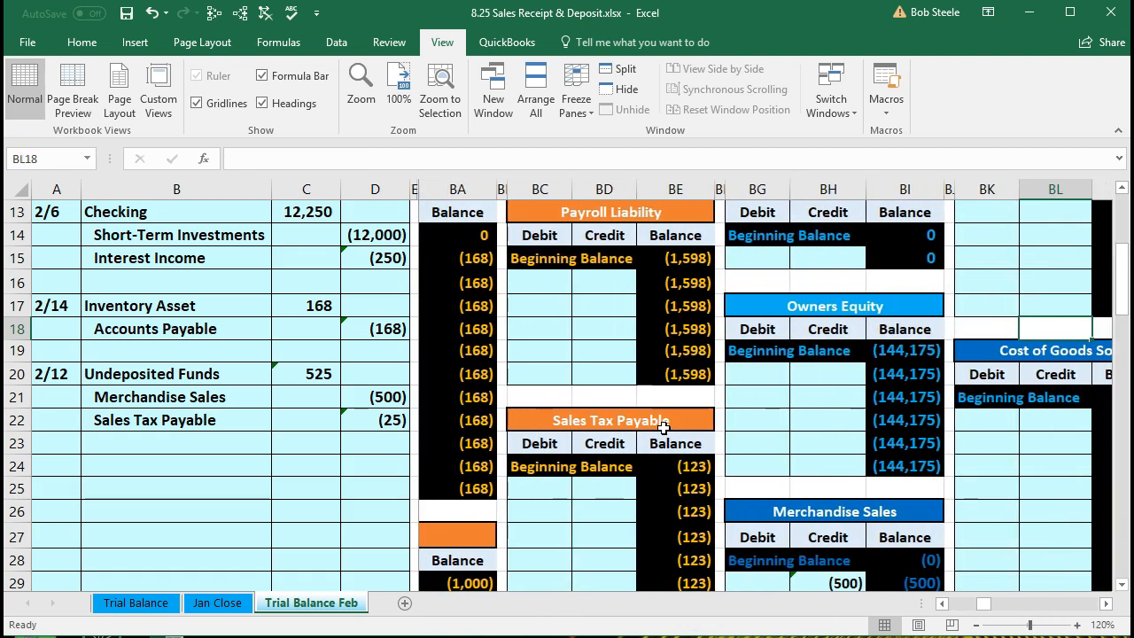
left_click(607, 483)
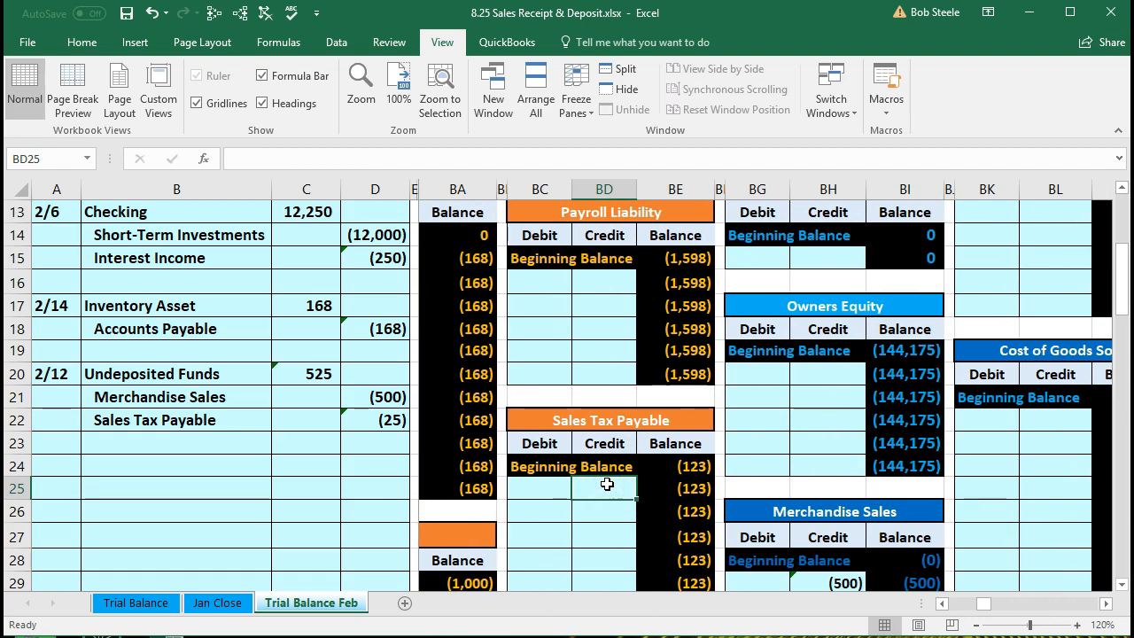
type("=")
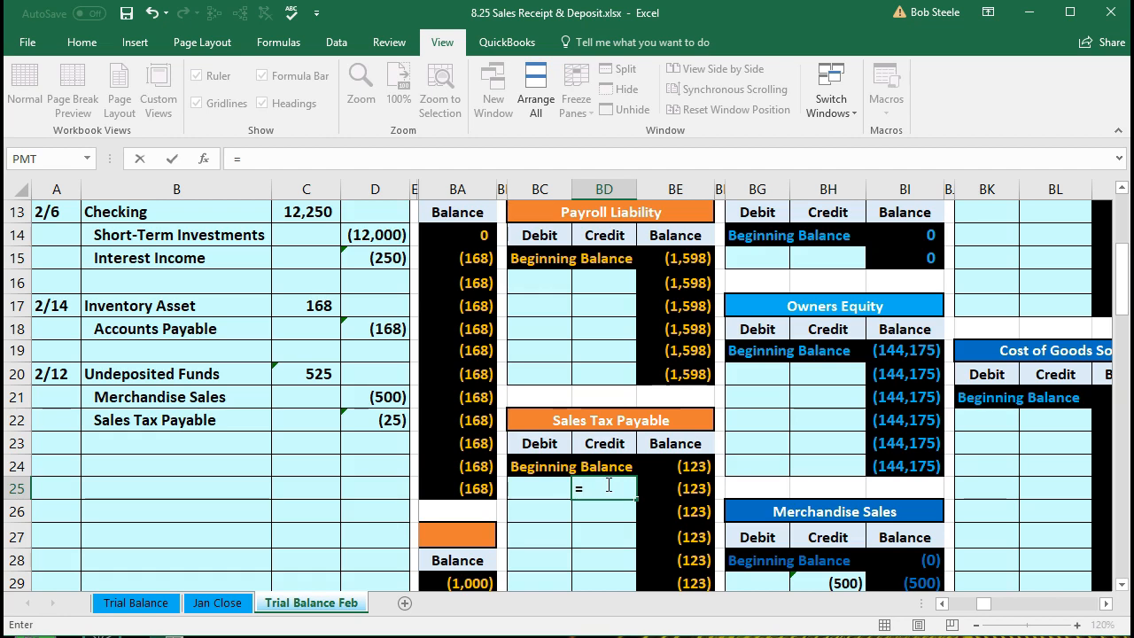
left_click(401, 425)
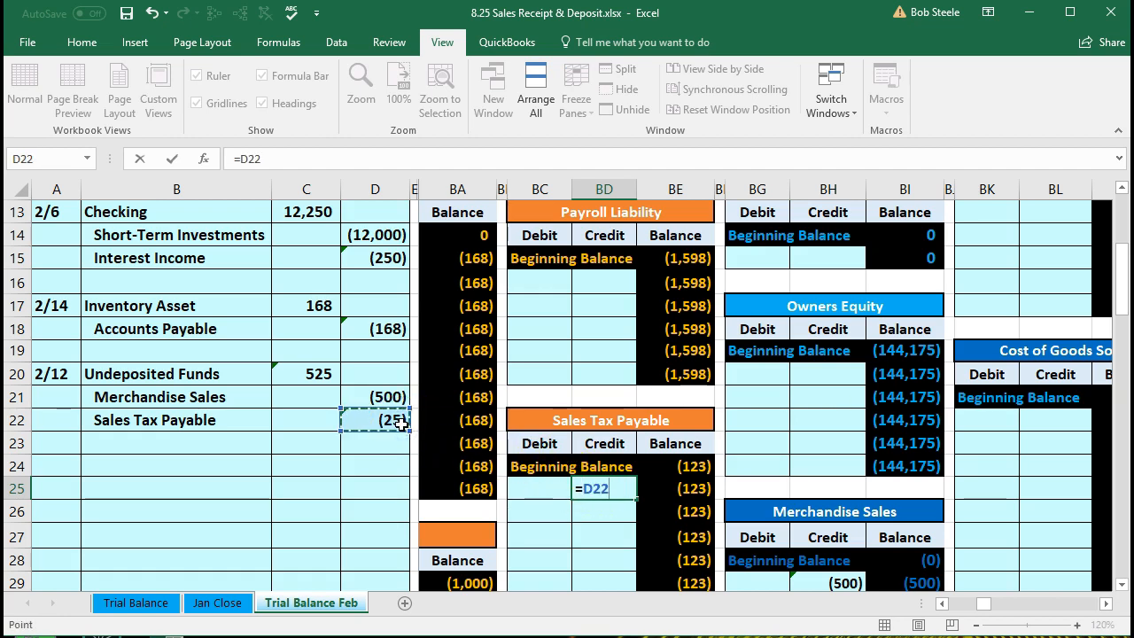
key("Return")
key("Right")
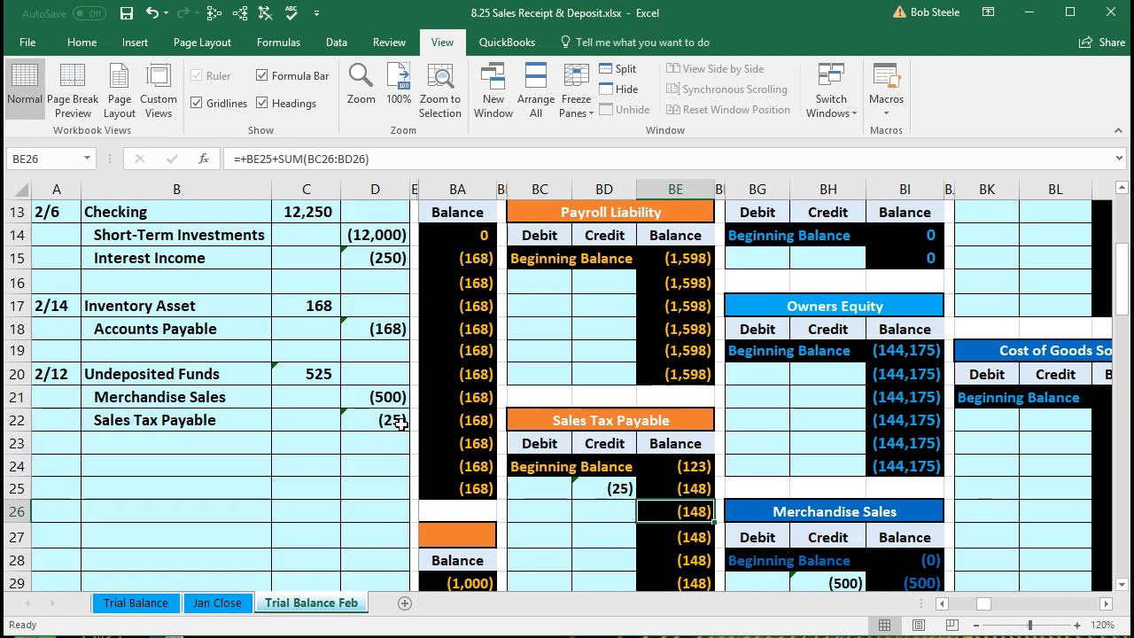
Return to the trial balance and check the Sales Tax Payable balance in AK18
key("Left")
key("Left")
key("Left")
key("Left")
key("Left")
key("Left")
key("Left")
key("Left")
key("Left")
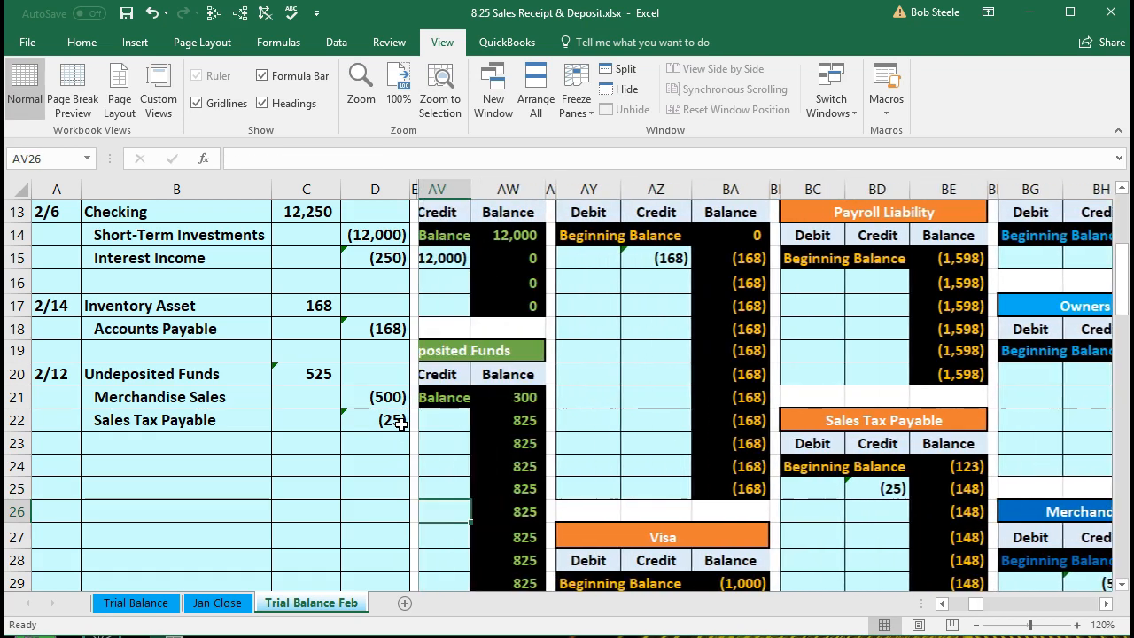
key("Left")
key("Left")
key("Left")
key("Left")
key("Left")
key("Left")
key("Left")
key("Left")
key("Left")
key("Left")
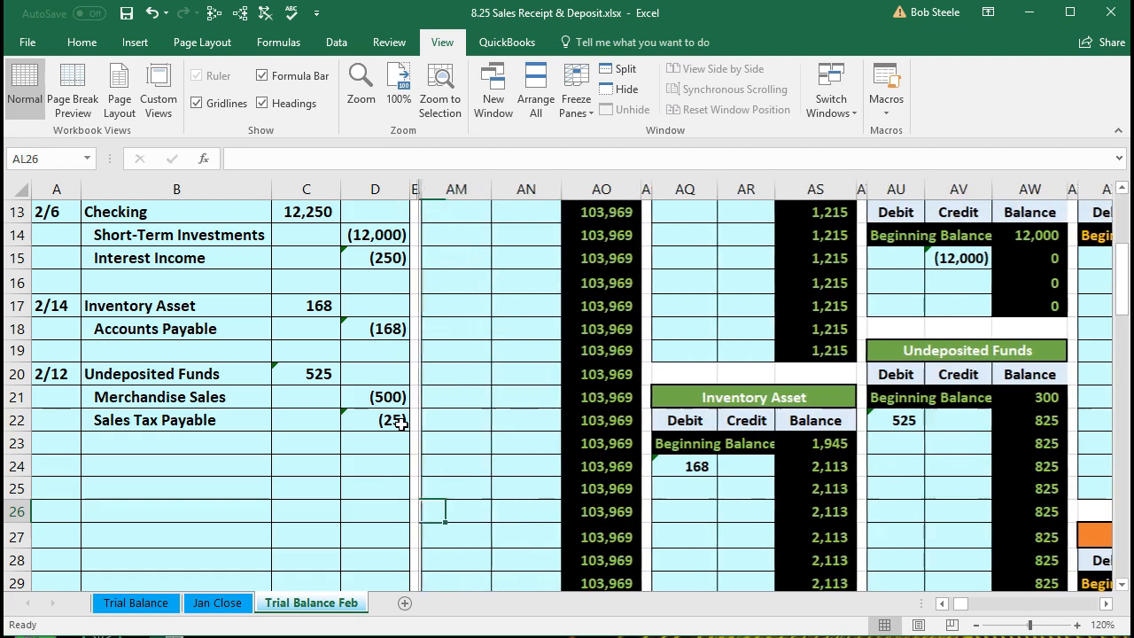
key("Left")
key("Left")
key("Left")
key("Left")
key("Left")
key("Left")
key("Left")
key("Left")
key("Left")
key("Left")
key("Left")
key("Left")
key("Left")
key("Left")
key("Left")
key("Left")
key("Left")
key("Left")
key("Left")
key("Left")
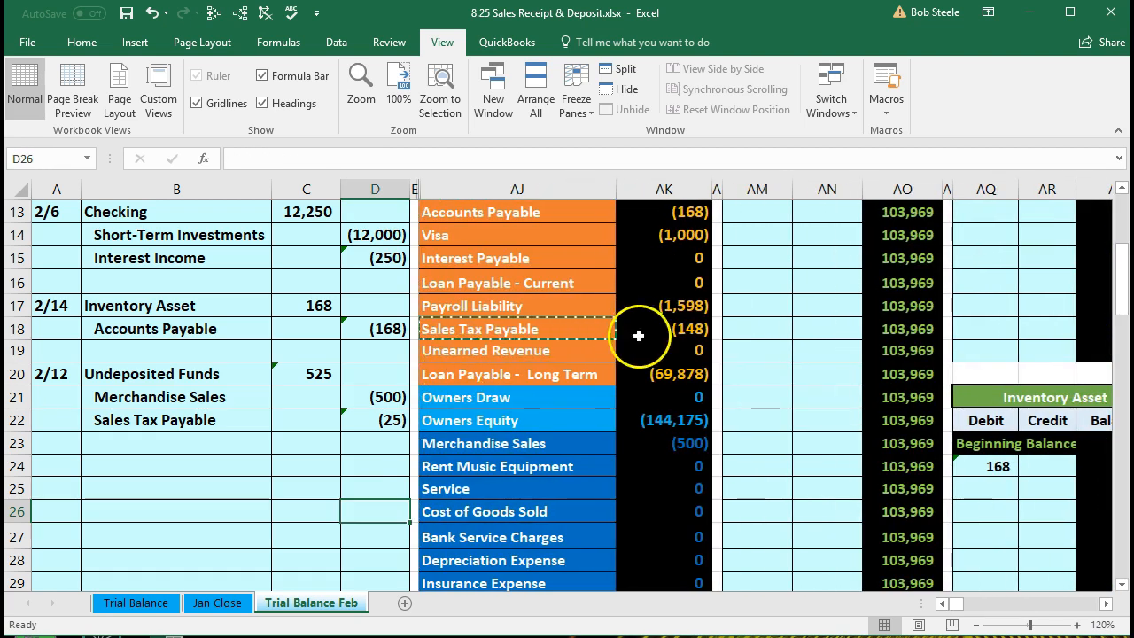
left_click(671, 332)
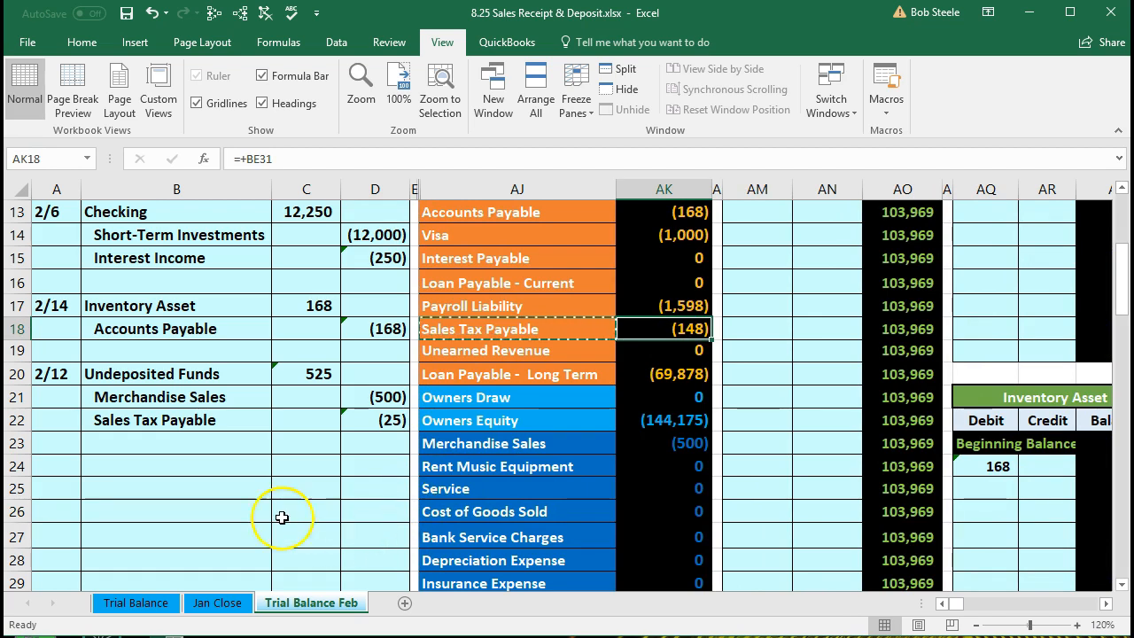
Review the 2/12 sales entry in B20:D22 and examine the Inventory Asset balance in AK7 of the trial balance
left_click_drag(157, 378, 360, 426)
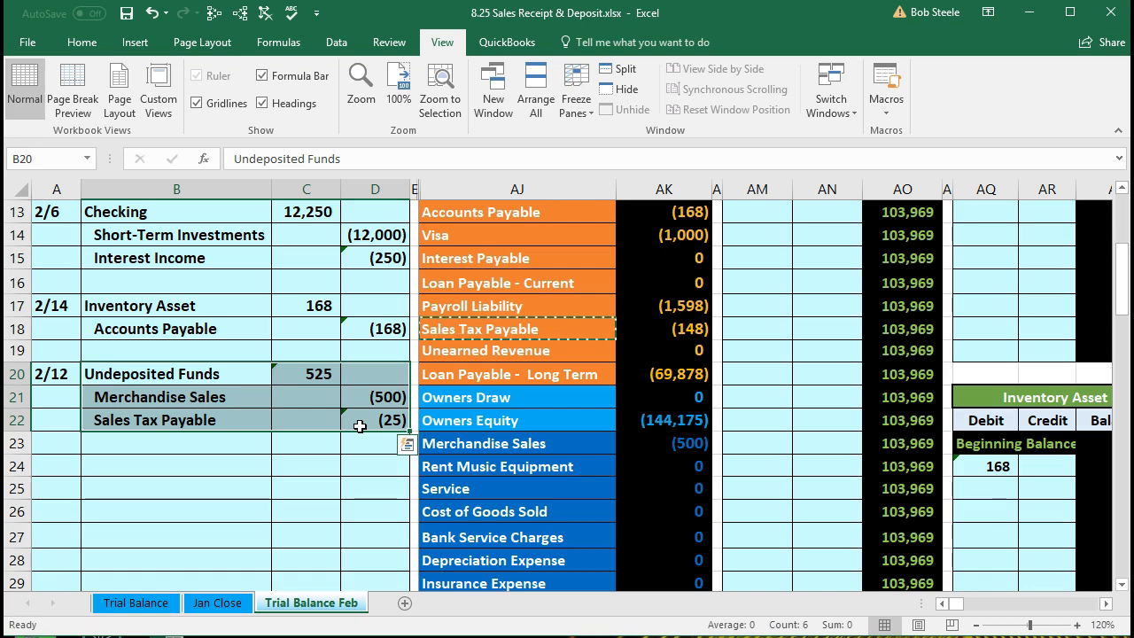
scroll(358, 465, "up", 3)
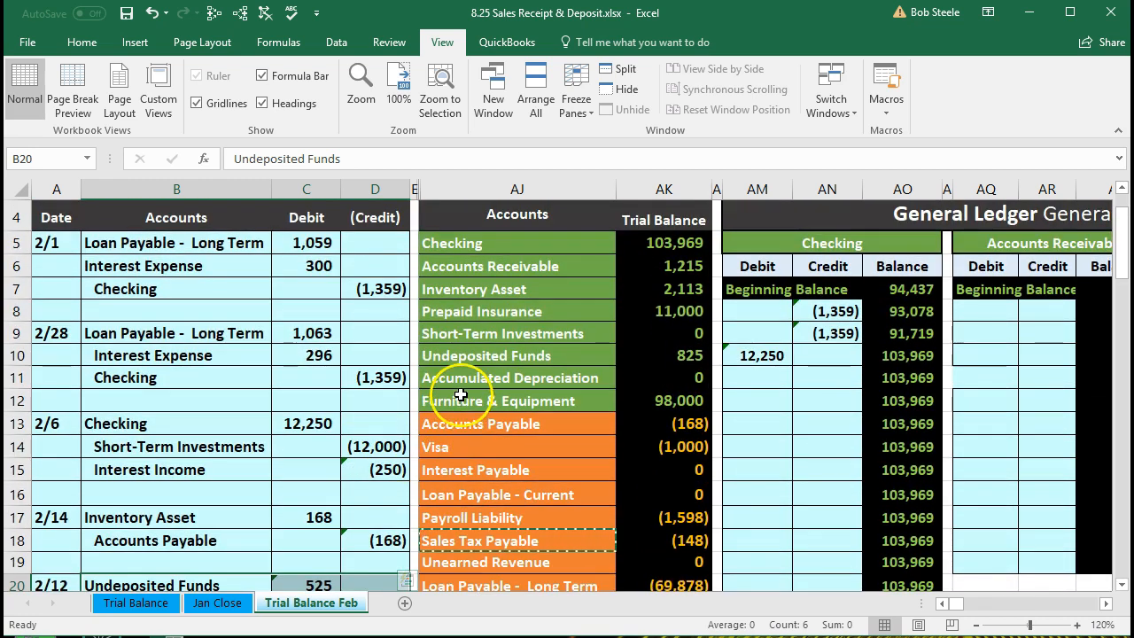
left_click_drag(498, 295, 638, 293)
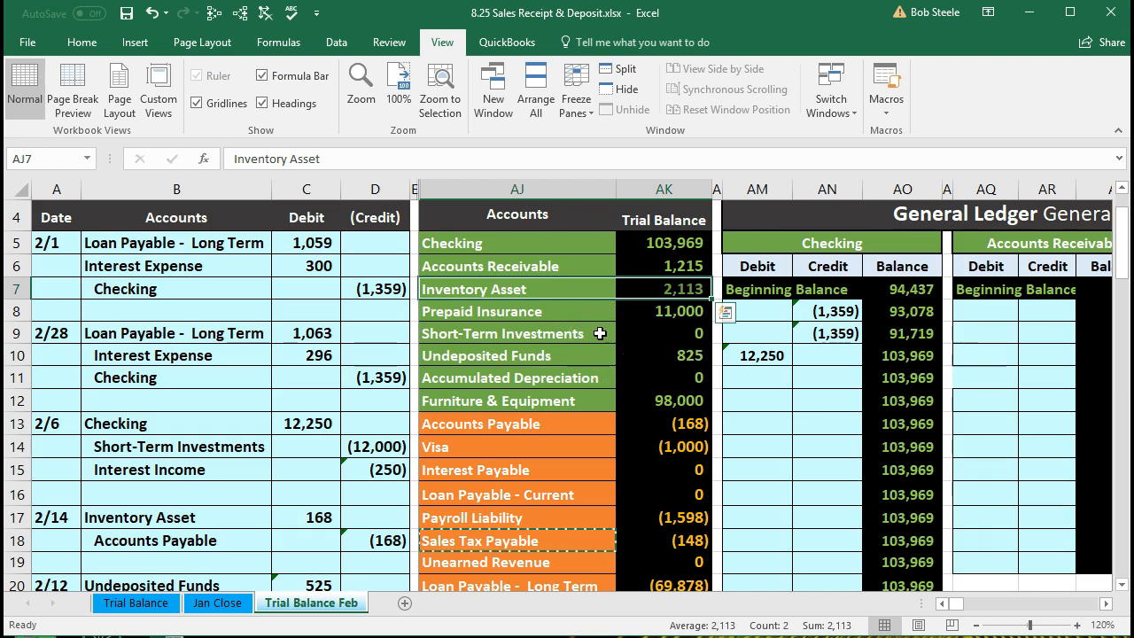
left_click(682, 289)
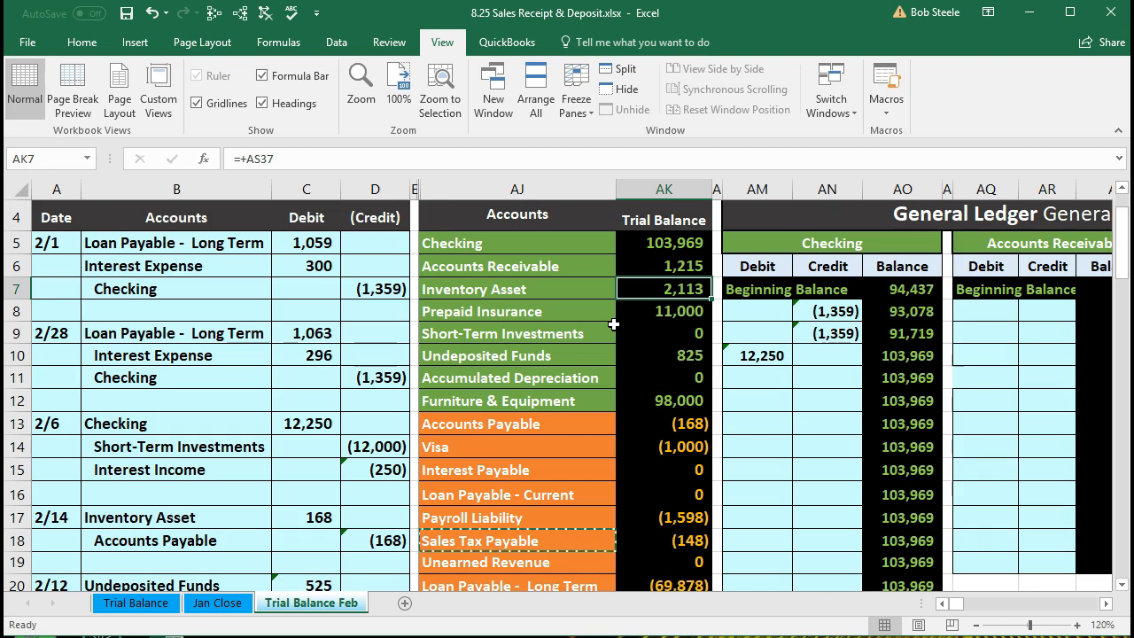
Copy the Inventory Asset account name from AJ7 into B25 as values only and indent it as the credit line
left_click(560, 289)
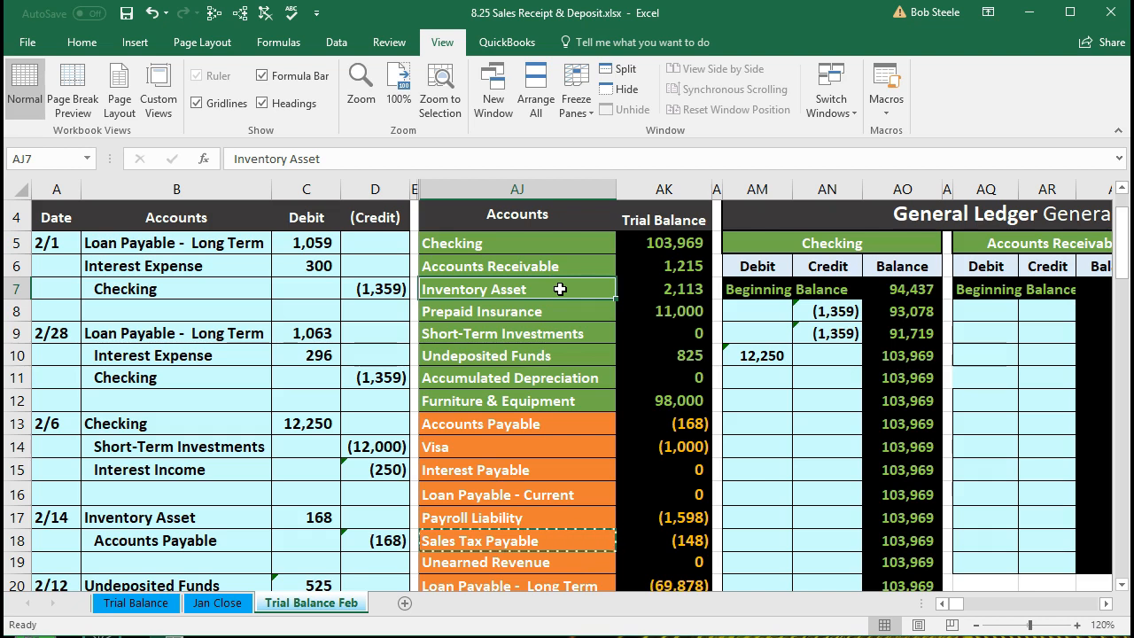
right_click(560, 288)
left_click(571, 319)
scroll(174, 413, "down", 4)
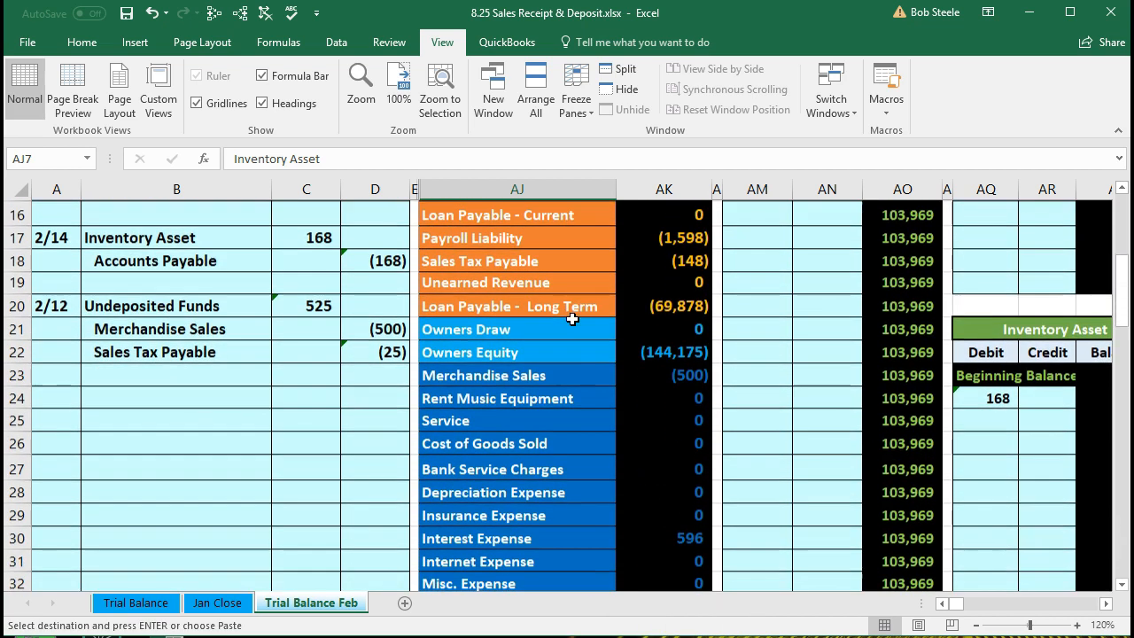
left_click(139, 375)
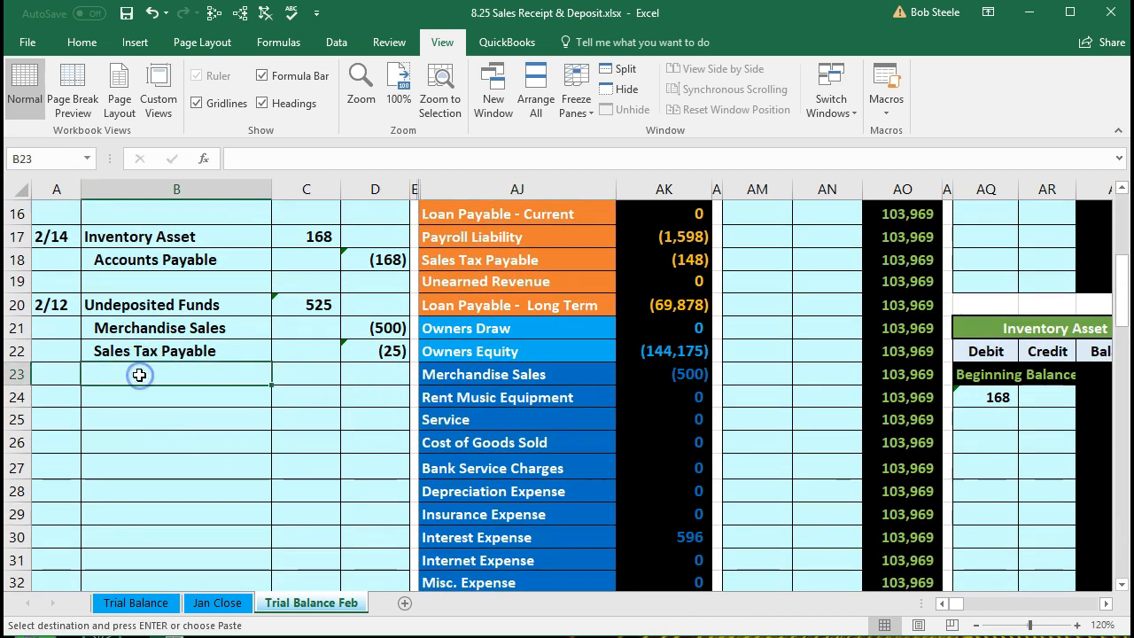
left_click(137, 399)
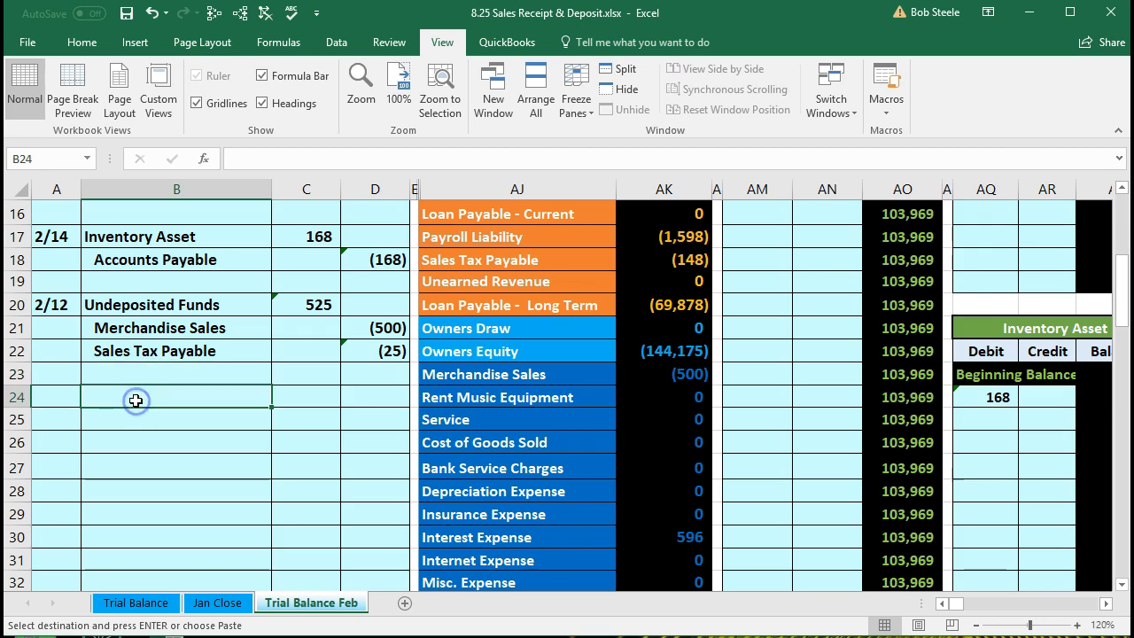
left_click(129, 420)
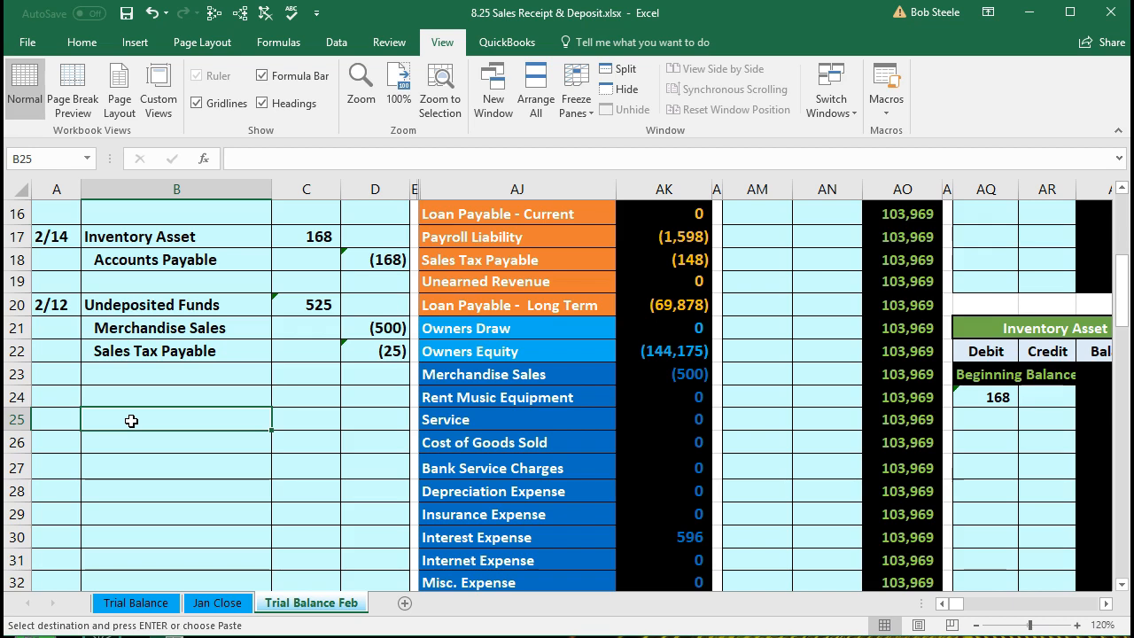
right_click(131, 420)
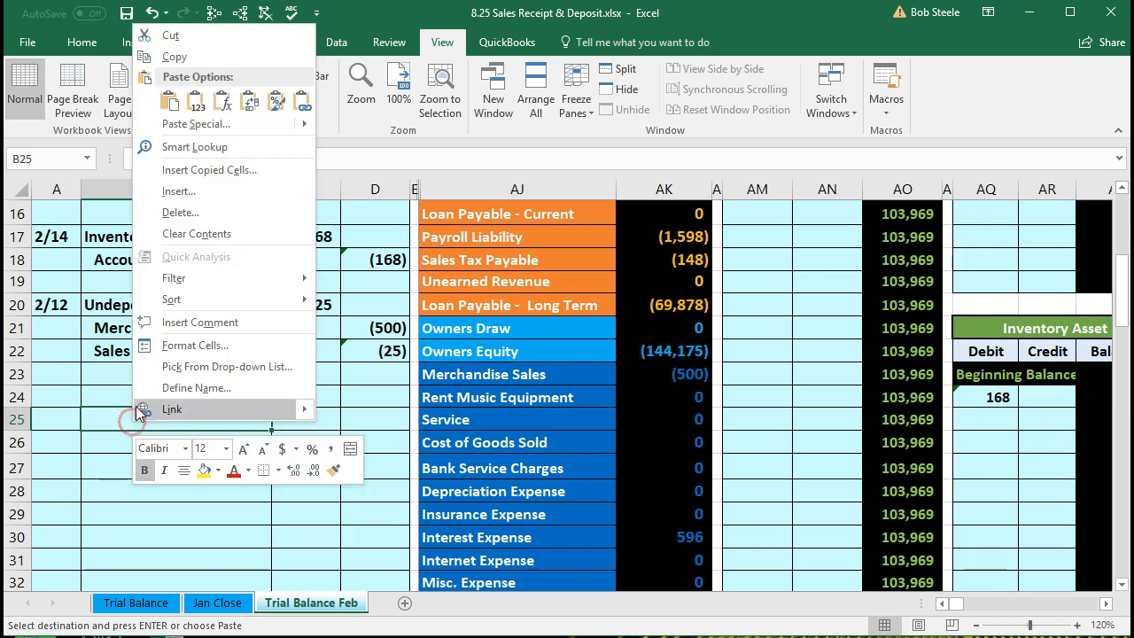
left_click(197, 101)
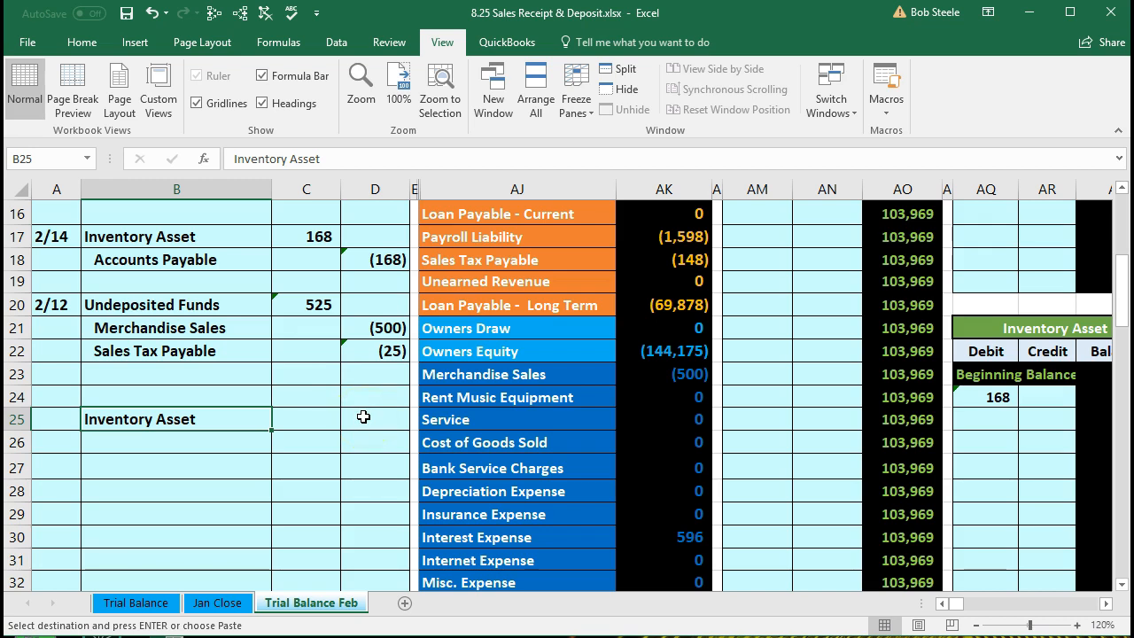
left_click(81, 45)
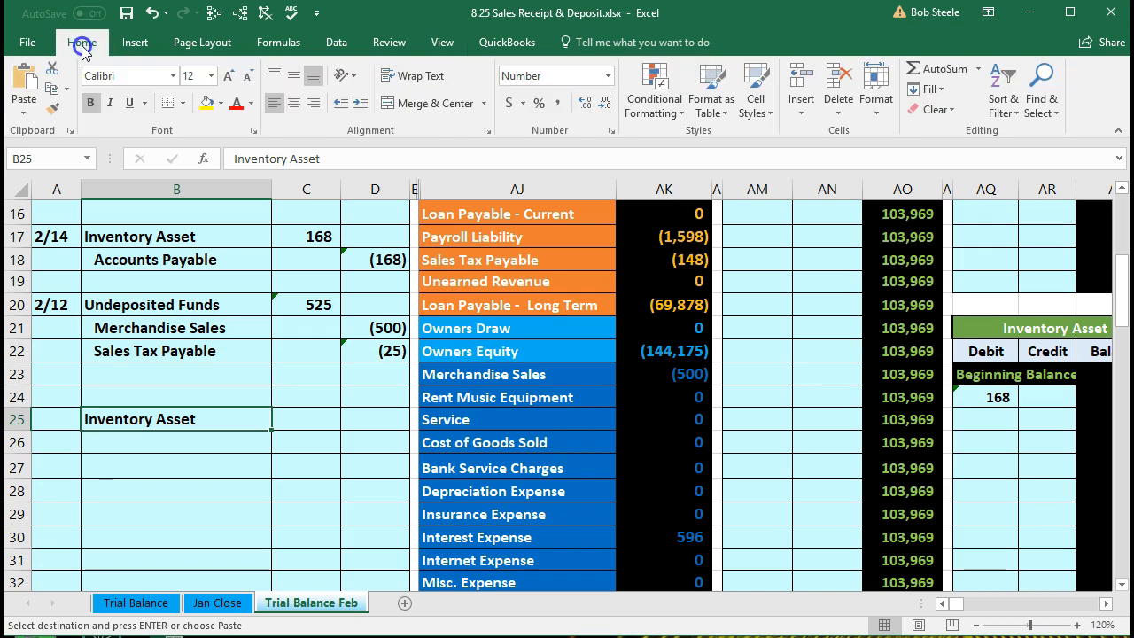
left_click(360, 103)
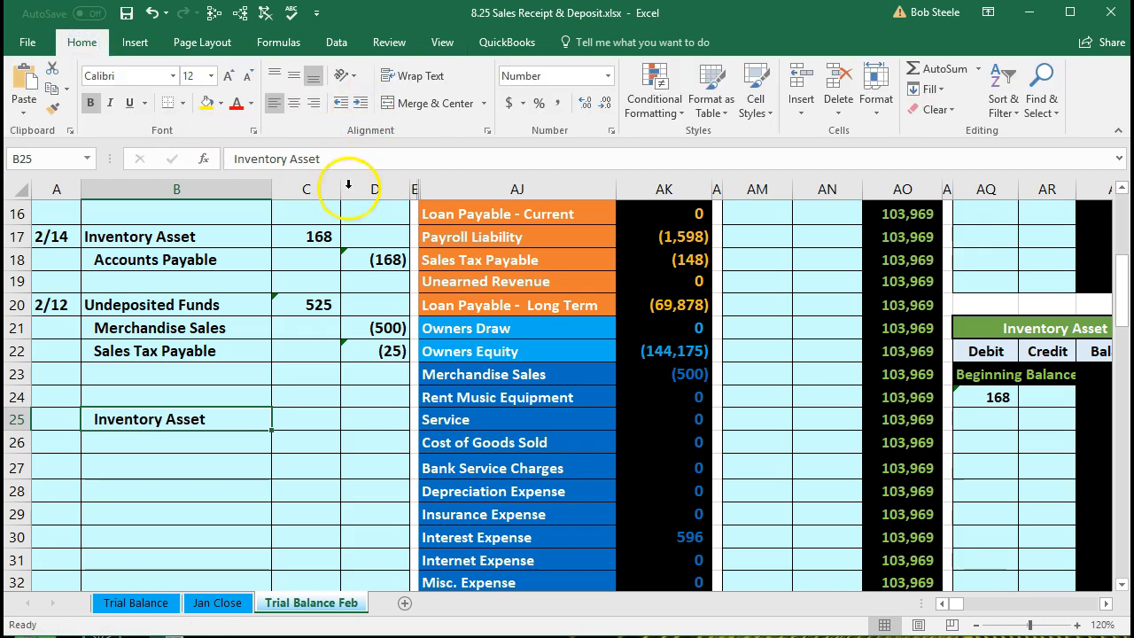
Copy the Cost of Goods Sold account name from AJ26 into B24 as values only, for the debit line
left_click(235, 395)
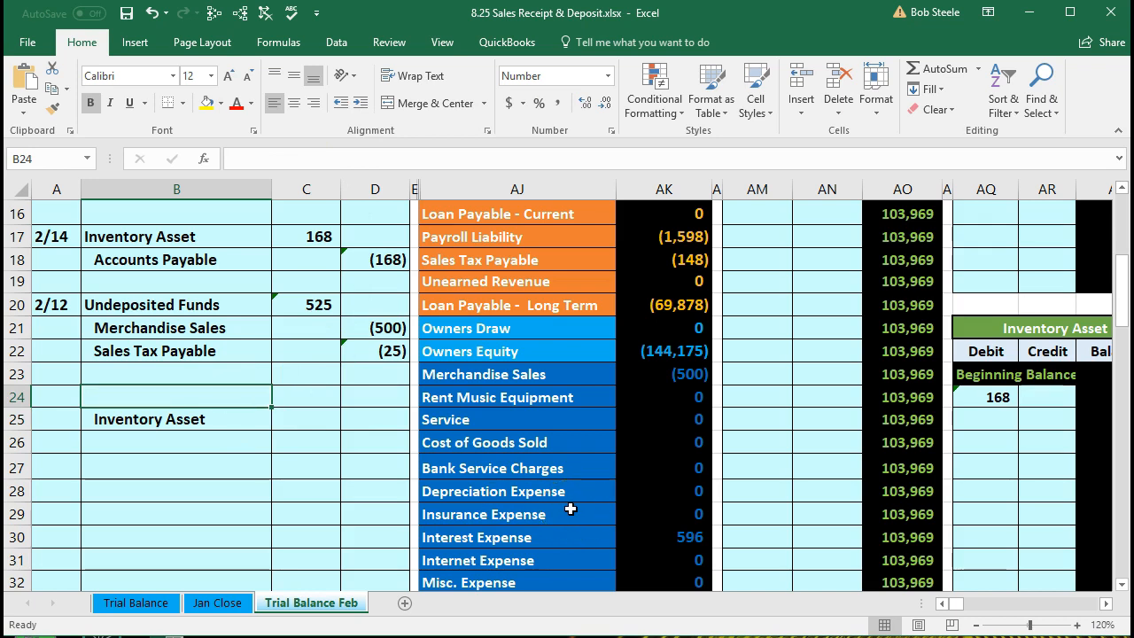
scroll(570, 509, "down", 1)
left_click(565, 373)
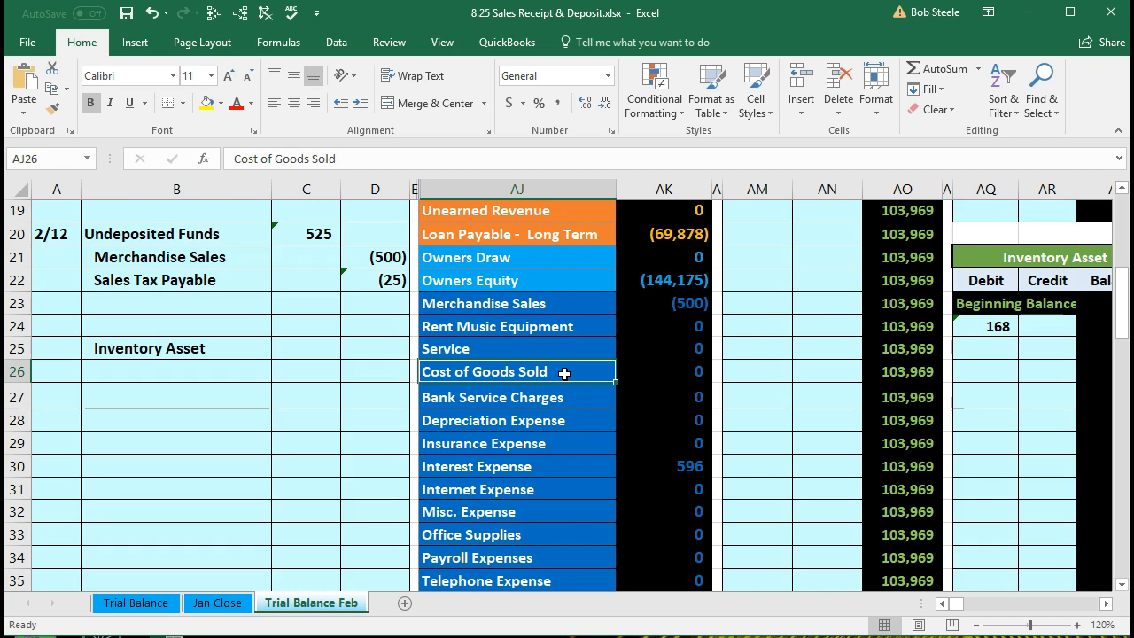
right_click(565, 375)
left_click(577, 407)
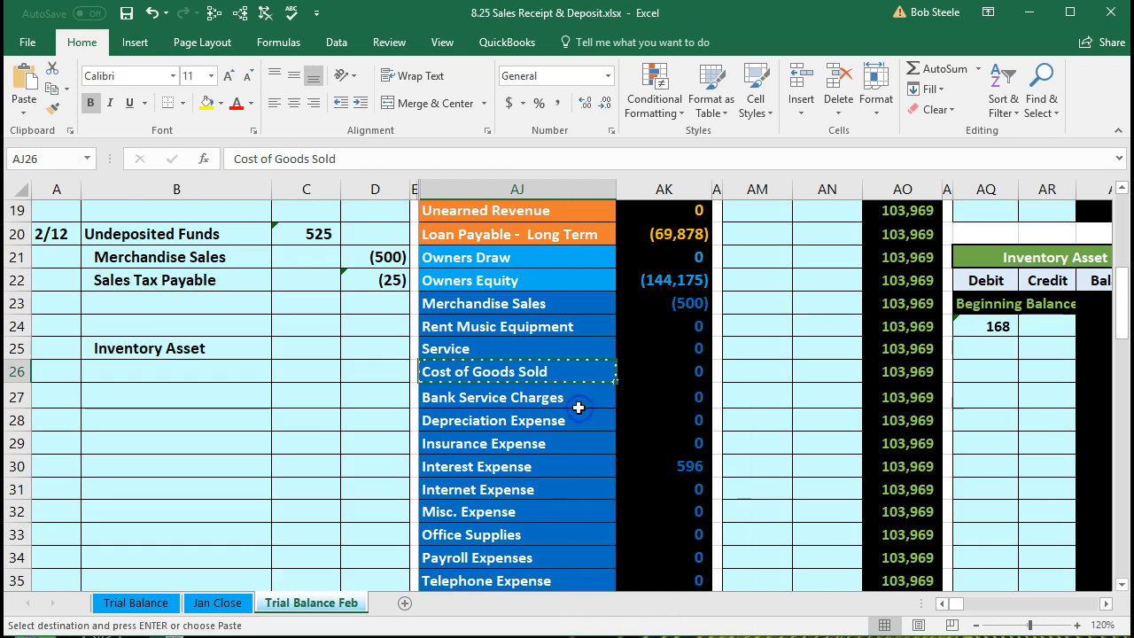
left_click(204, 326)
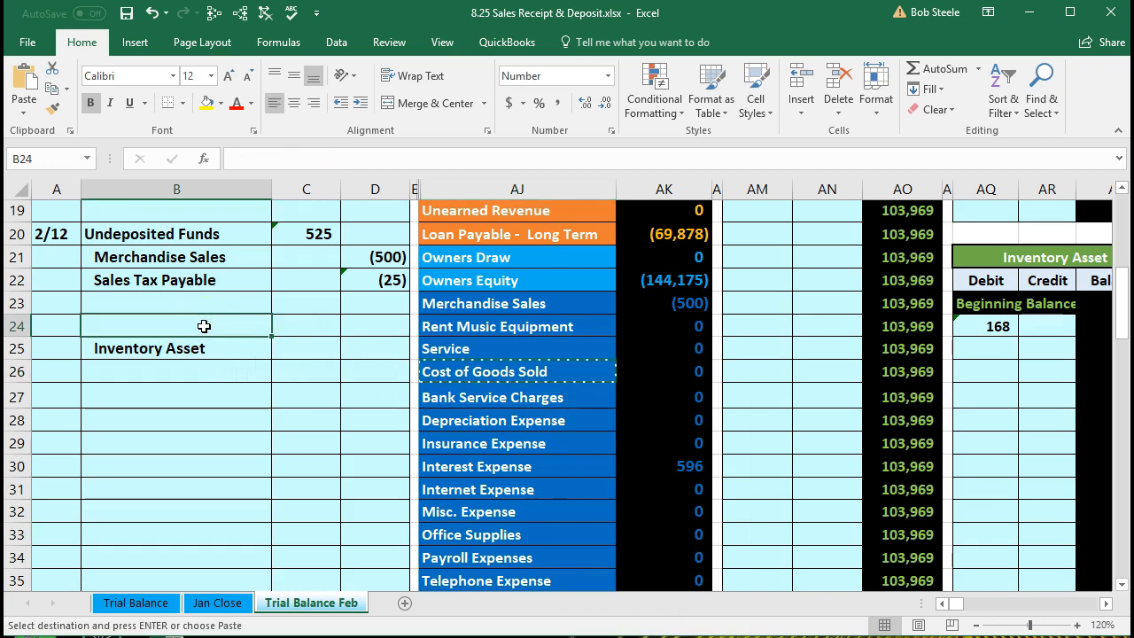
right_click(204, 327)
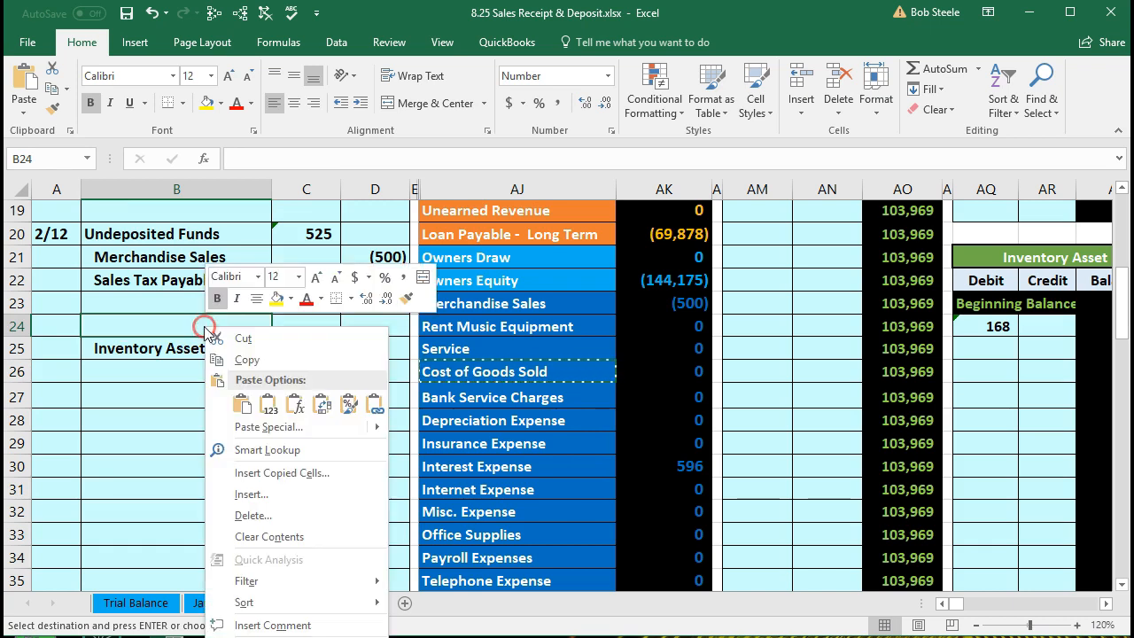
left_click(265, 403)
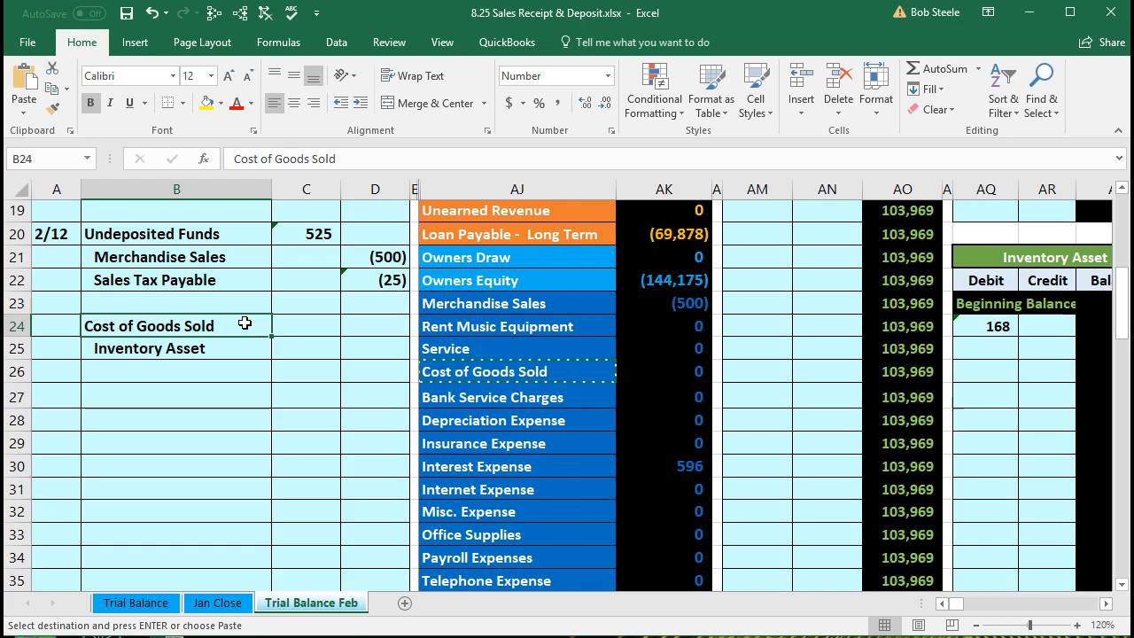
Go back to the trial balance and check the Inventory Asset balance in AK7
key("Right")
key("Right")
key("Right")
key("Right")
key("Right")
key("Right")
key("Right")
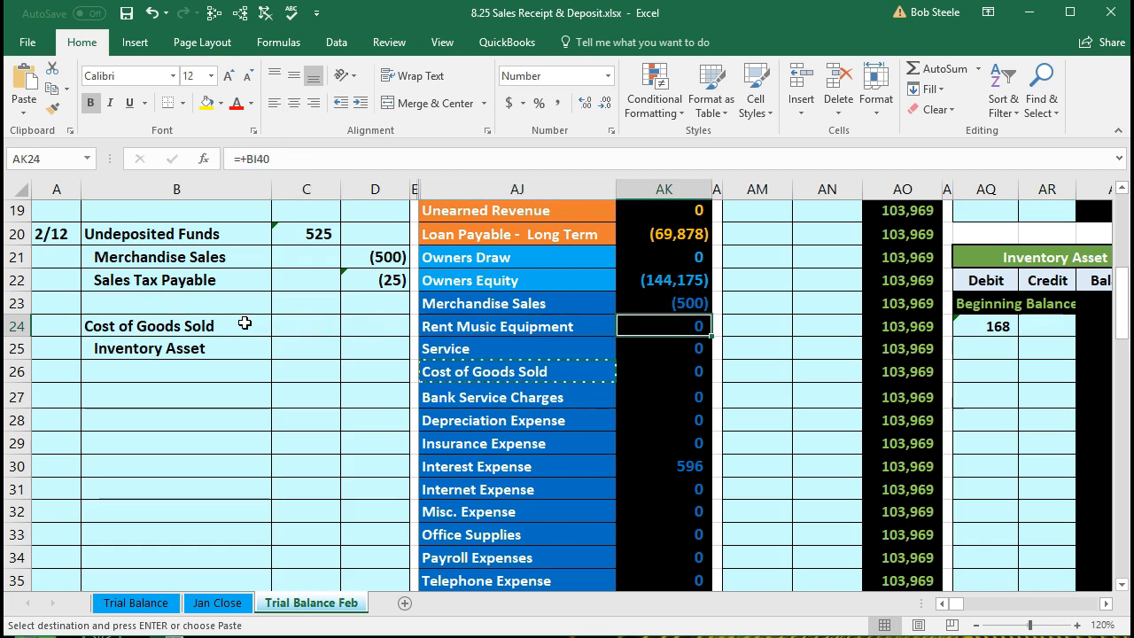
key("Up")
key("Up")
key("Up")
key("Up")
key("Up")
key("Up")
key("Up")
key("Up")
key("Up")
key("Up")
key("Up")
key("Up")
key("Up")
key("Up")
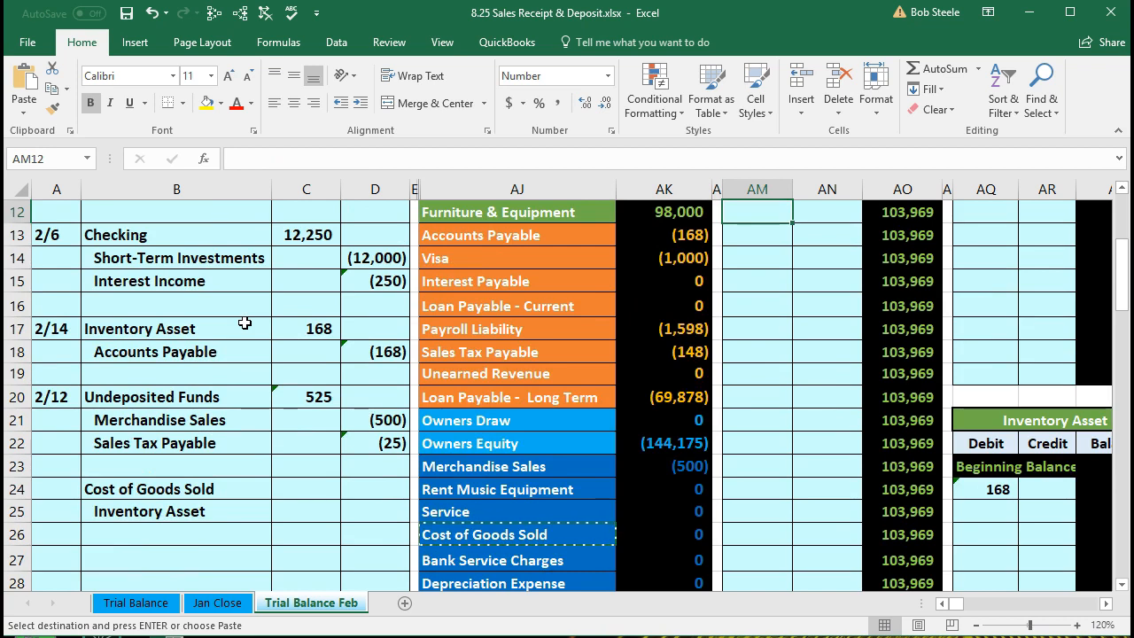
key("Up")
key("Up")
key("Up")
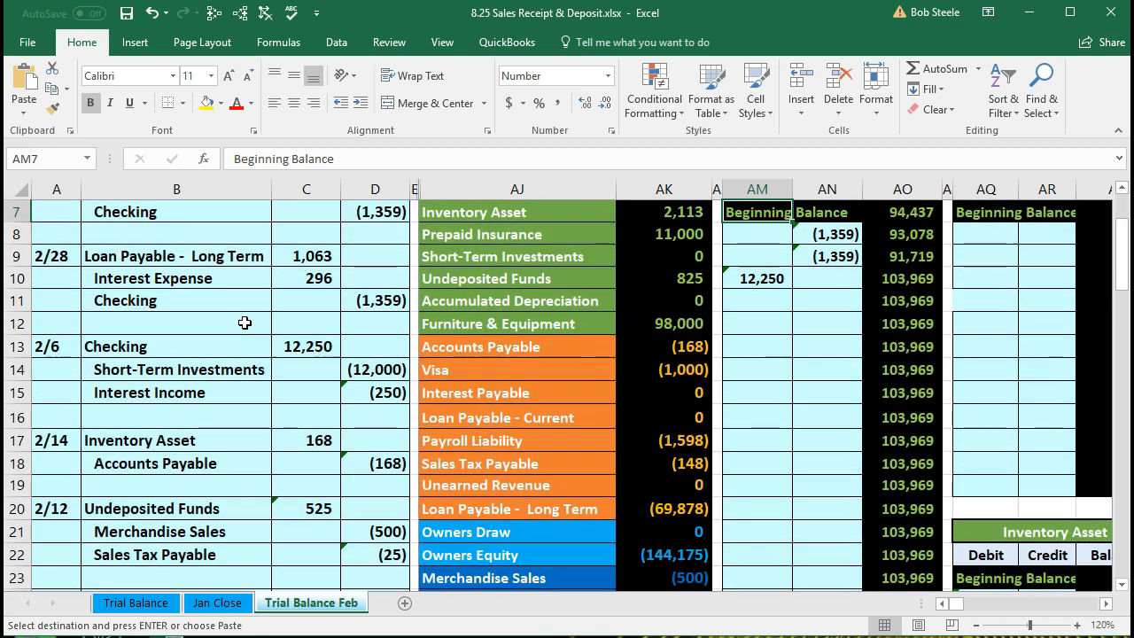
key("Up")
key("Left")
key("Left")
key("Down")
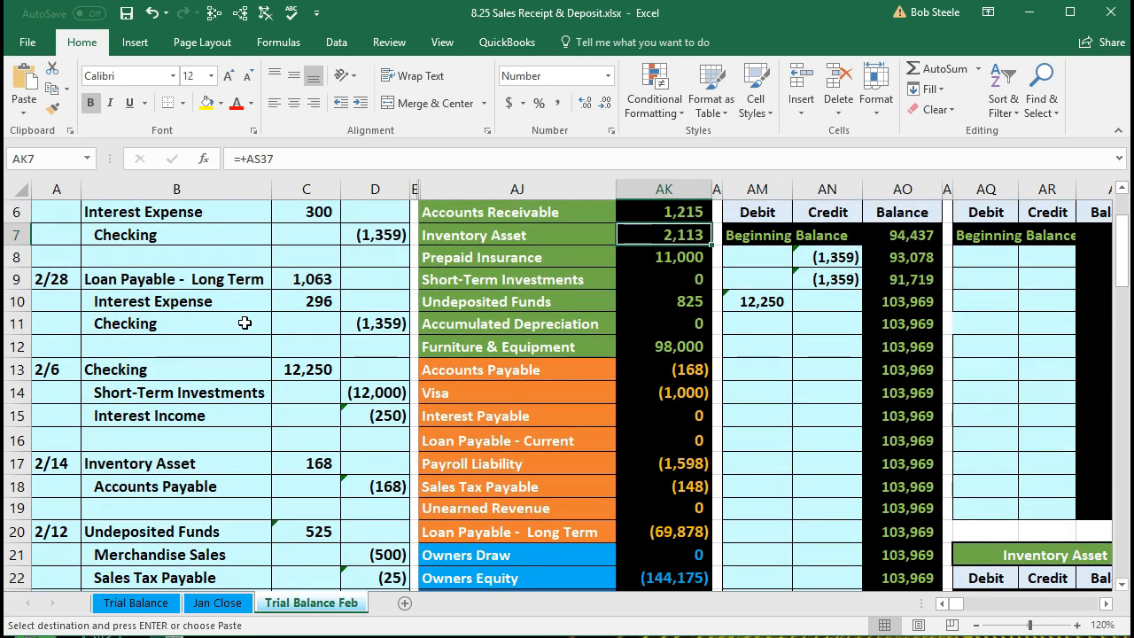
Locate the ELP inventory card beyond the general ledger, examine its unit costs and select the first empty date cell, CE9
key("Right")
key("Right")
key("Right")
key("Right")
key("Right")
key("Right")
key("Right")
key("Right")
key("Right")
key("Right")
key("Right")
key("Right")
key("Right")
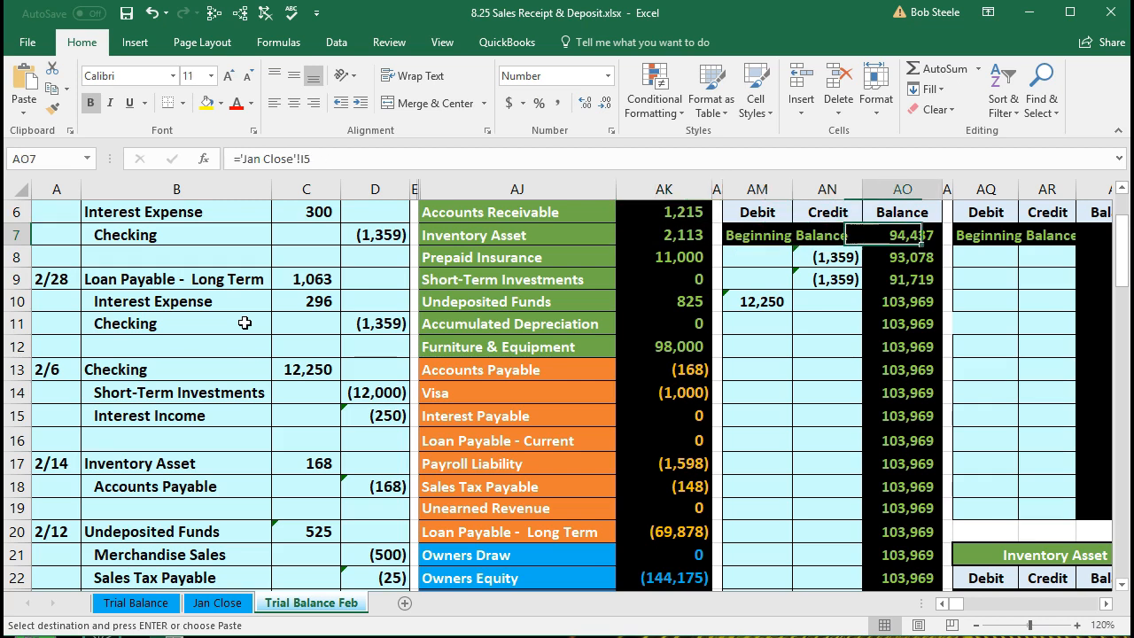
key("Right")
key("Right")
key("Right")
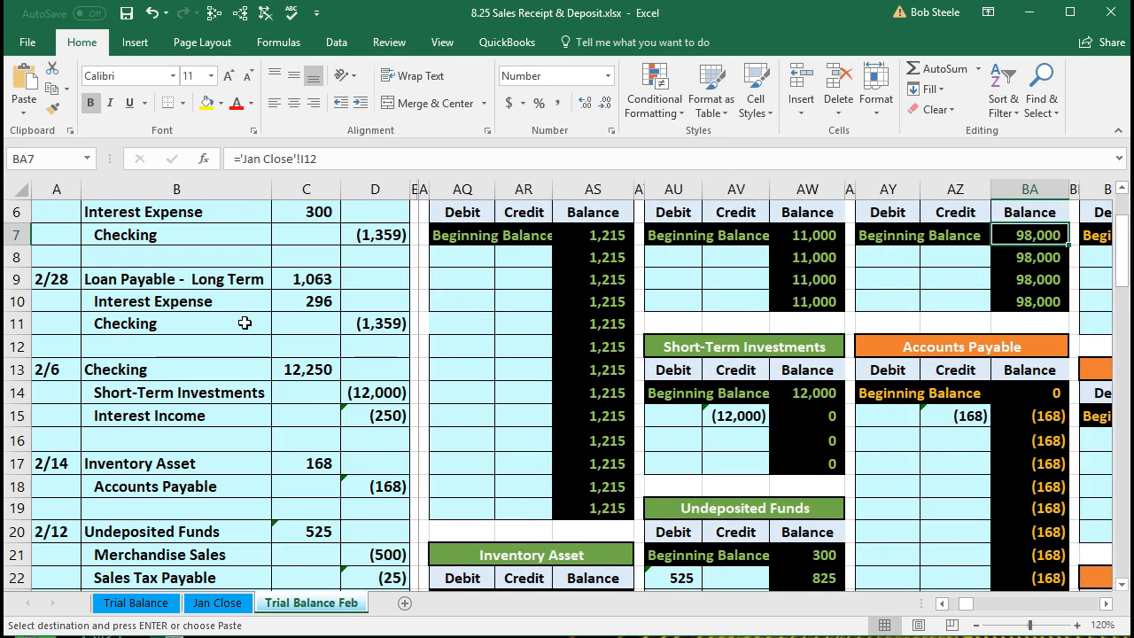
left_click(503, 273)
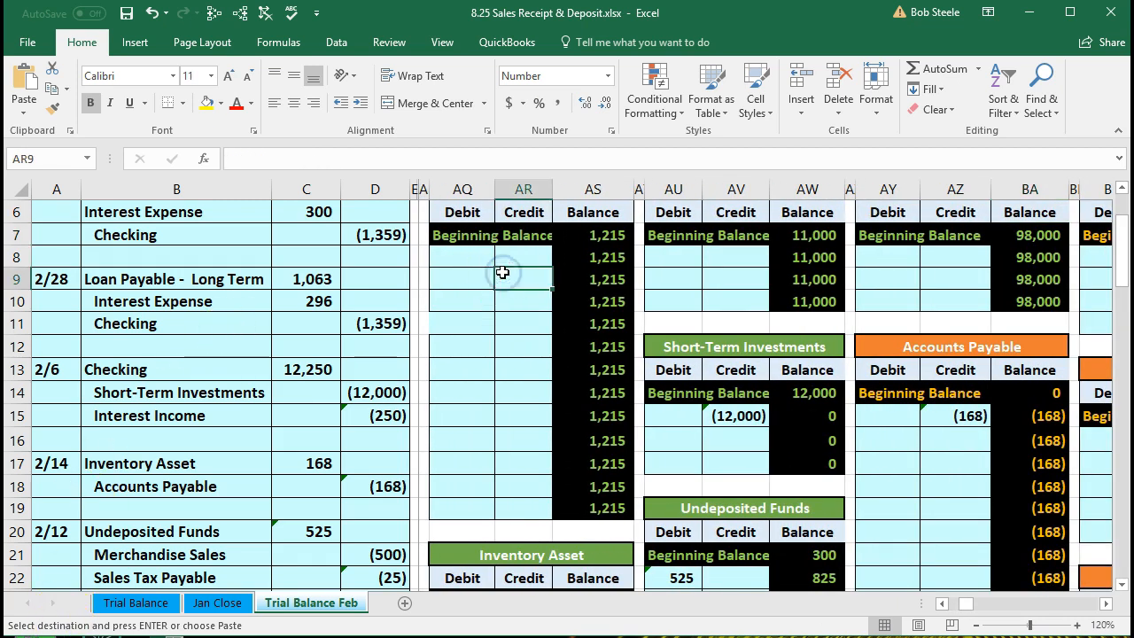
key("Right")
key("Right")
key("Right")
key("Right")
key("Right")
key("Right")
key("Right")
key("Right")
key("Right")
key("Right")
key("Right")
key("Right")
key("Right")
key("Right")
key("Right")
key("Right")
key("Right")
key("Right")
key("Right")
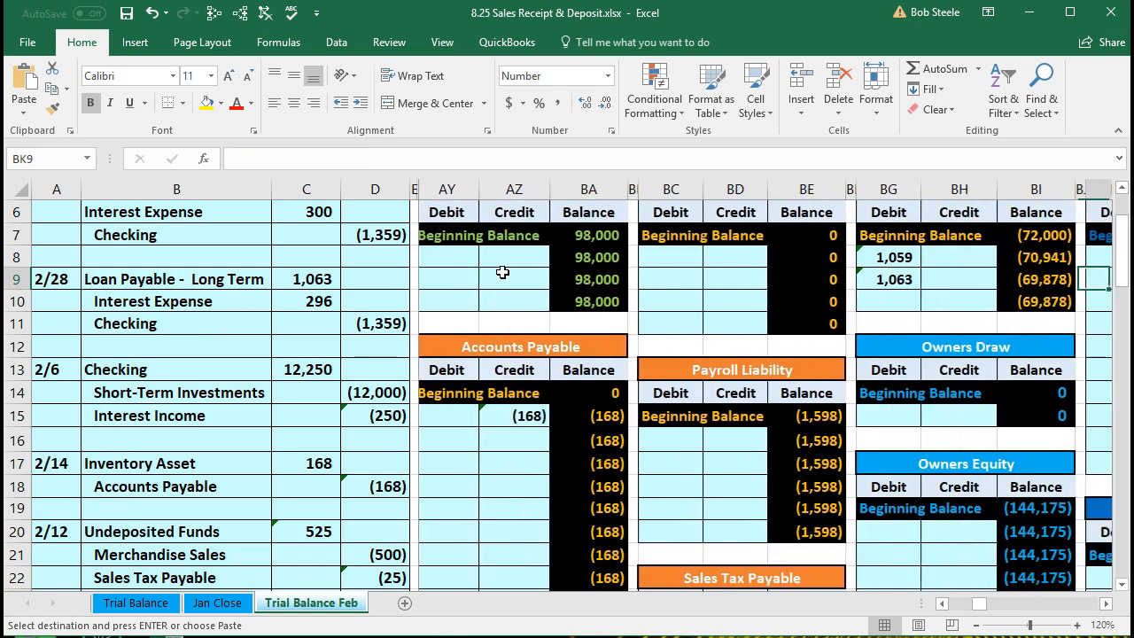
key("Right")
key("Right")
key("Right")
key("Right")
key("Right")
key("Right")
key("Right")
key("Right")
key("Right")
key("Right")
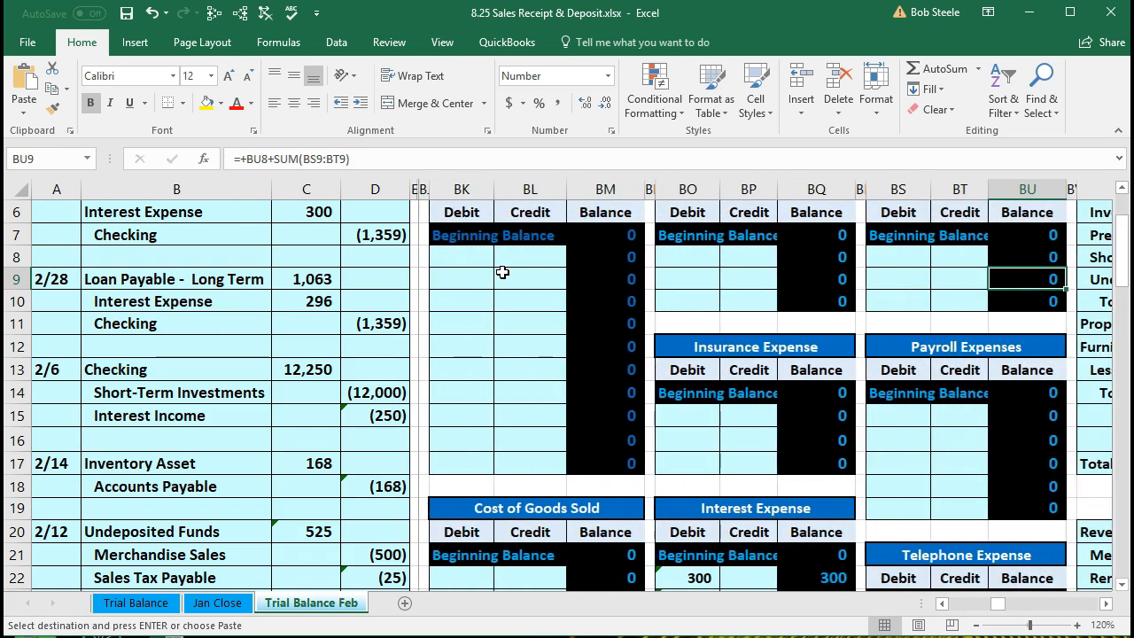
key("Right")
key("Right")
key("Right")
key("Right")
key("Right")
key("Right")
key("Right")
key("Right")
key("Right")
key("Right")
key("Right")
key("Right")
key("Right")
key("Right")
key("Right")
key("Right")
key("Right")
key("Right")
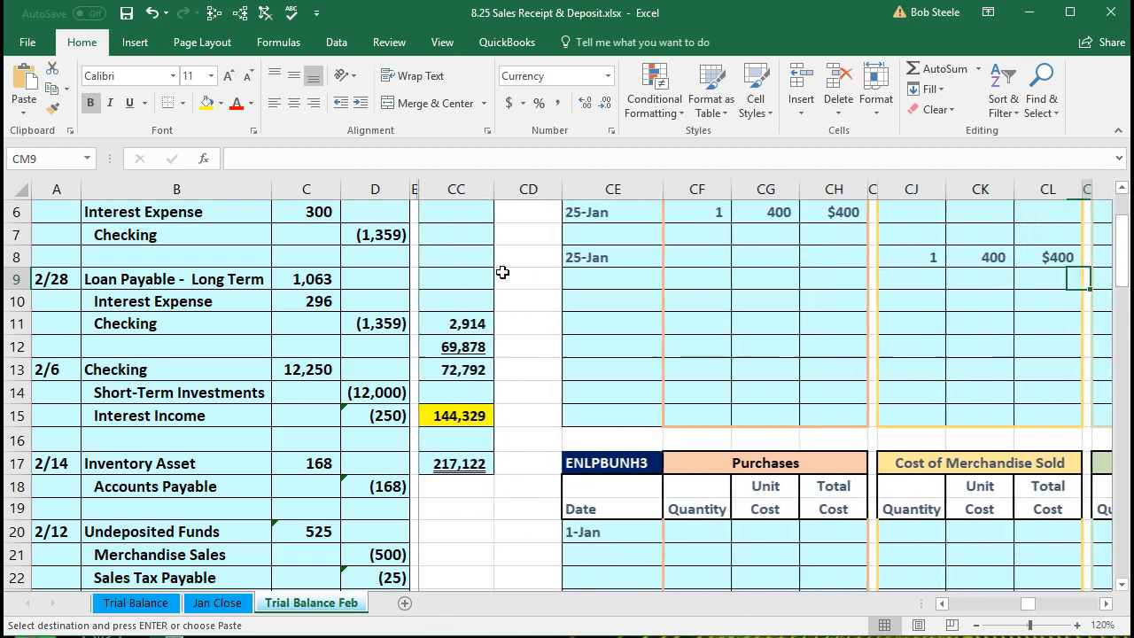
key("Right")
key("Right")
scroll(502, 272, "up", 2)
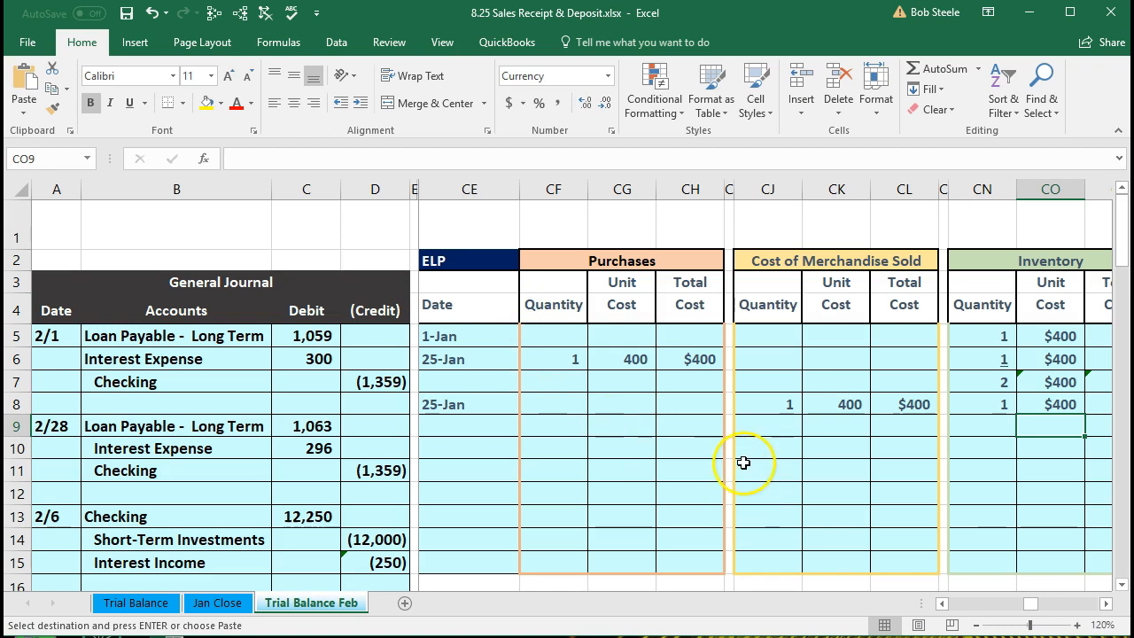
left_click(473, 429)
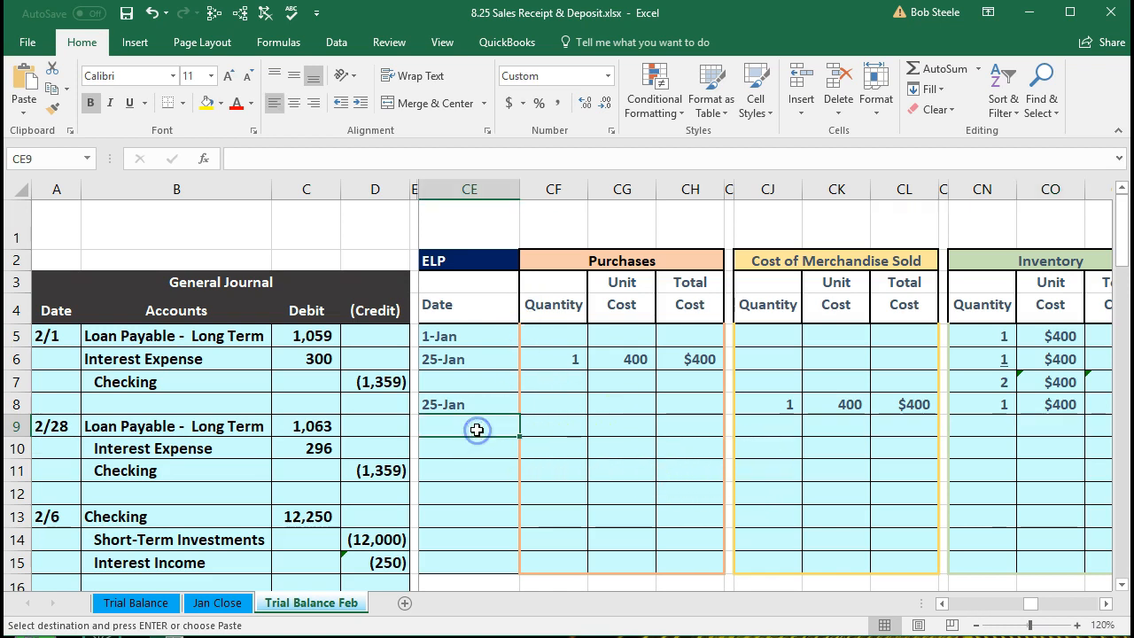
Enter the date 2/12 in CE9 of the ELP inventory card
scroll(476, 428, "down", 3)
scroll(476, 428, "down", 2)
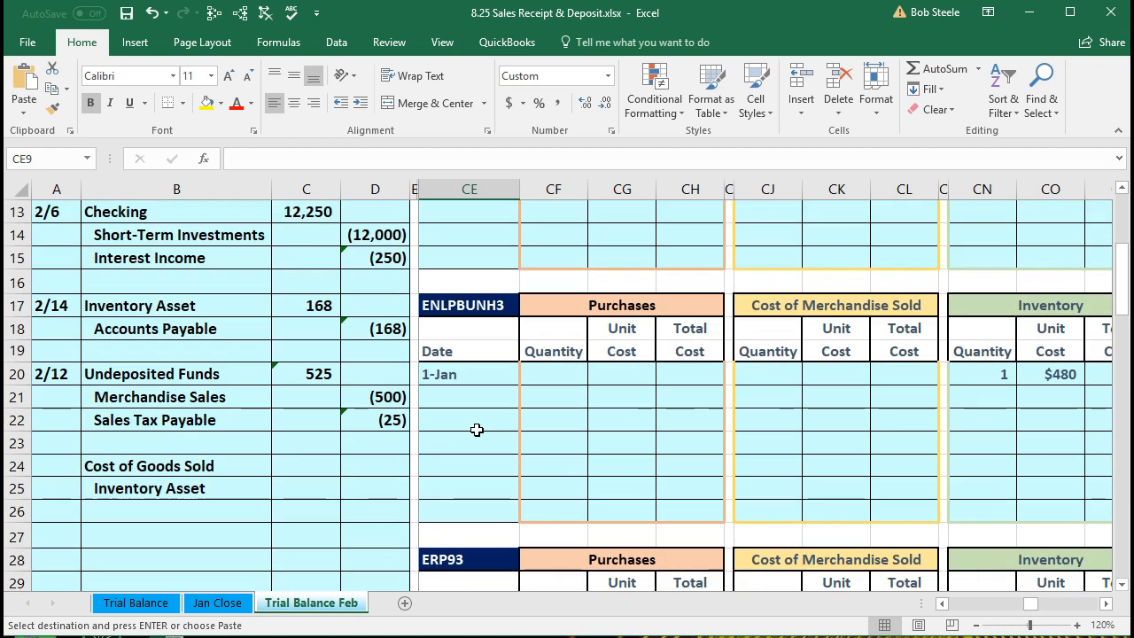
type("2/")
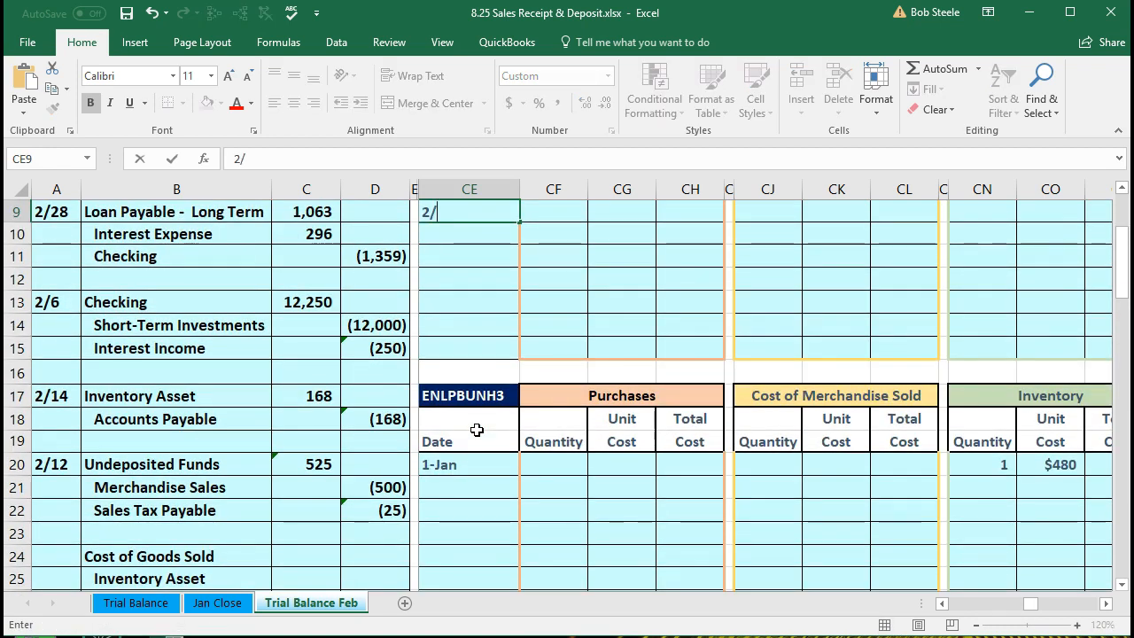
type("12")
key("Return")
scroll(476, 430, "up", 2)
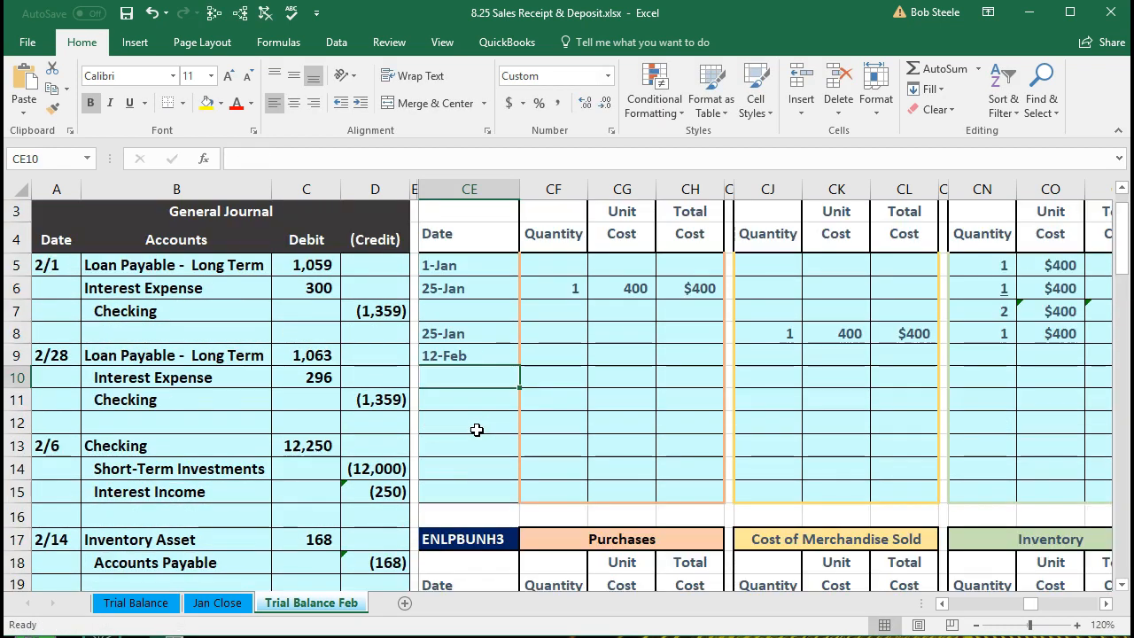
Examine the remaining inventory quantity and unit cost in CN8 and CO8 of the ELP card
left_click(477, 362)
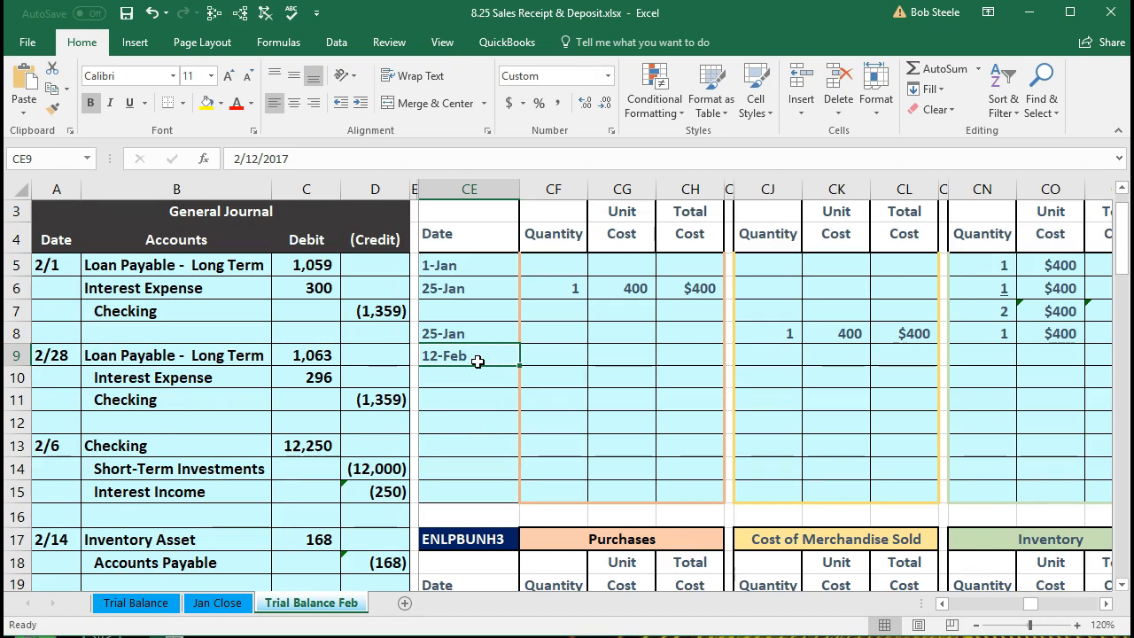
key("Right")
key("Right")
key("Right")
key("Right")
key("Right")
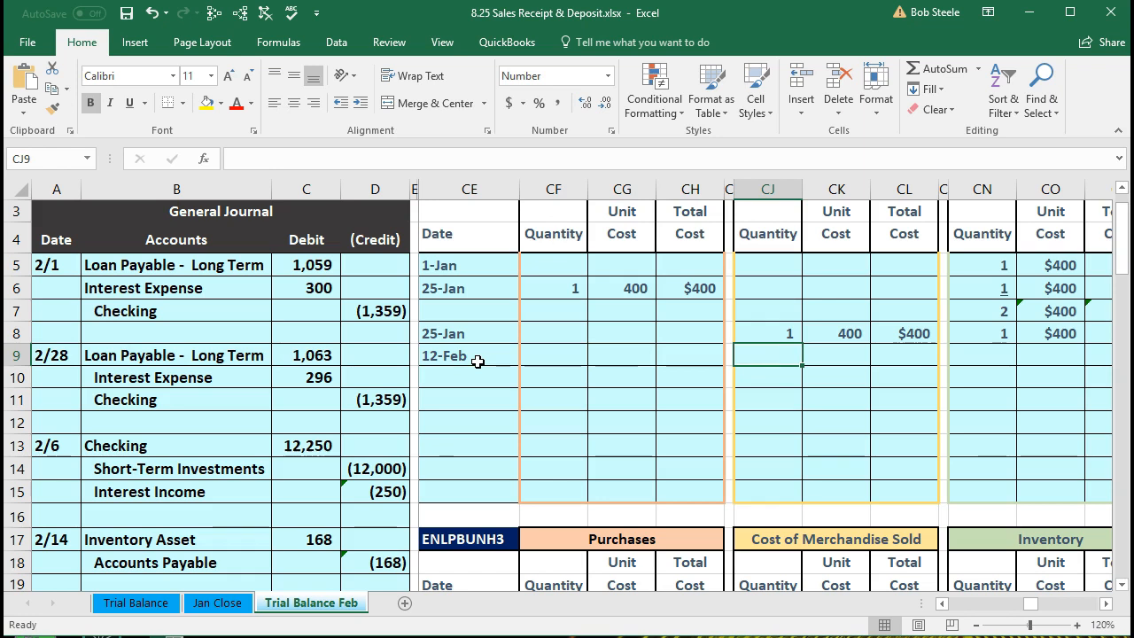
scroll(780, 393, "up", 1)
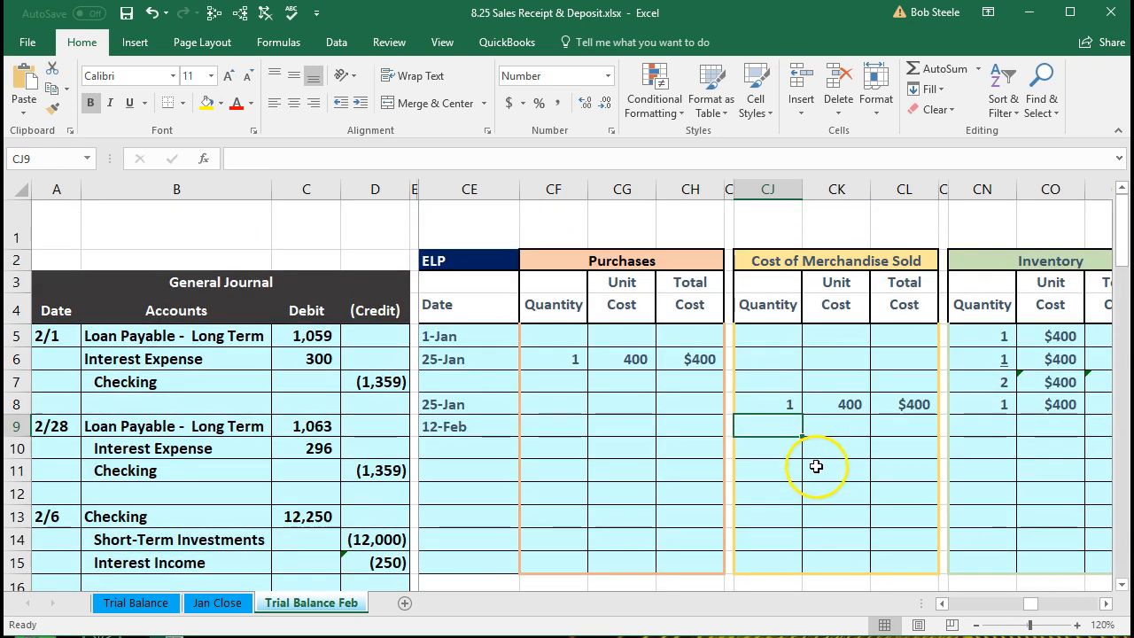
left_click(1106, 608)
left_click(1107, 608)
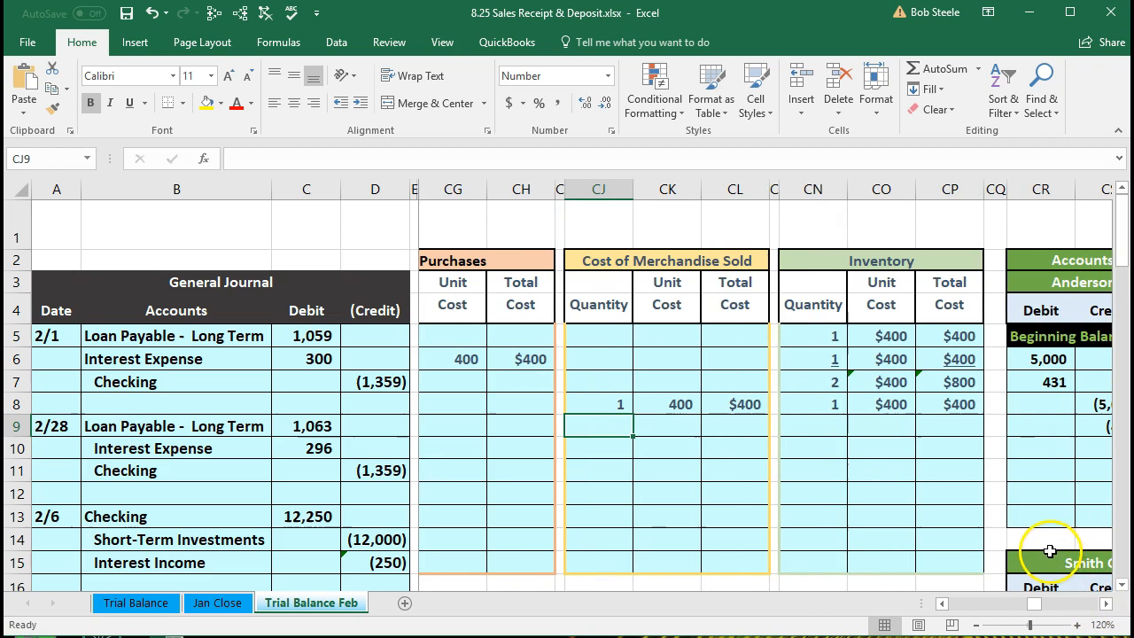
left_click(833, 407)
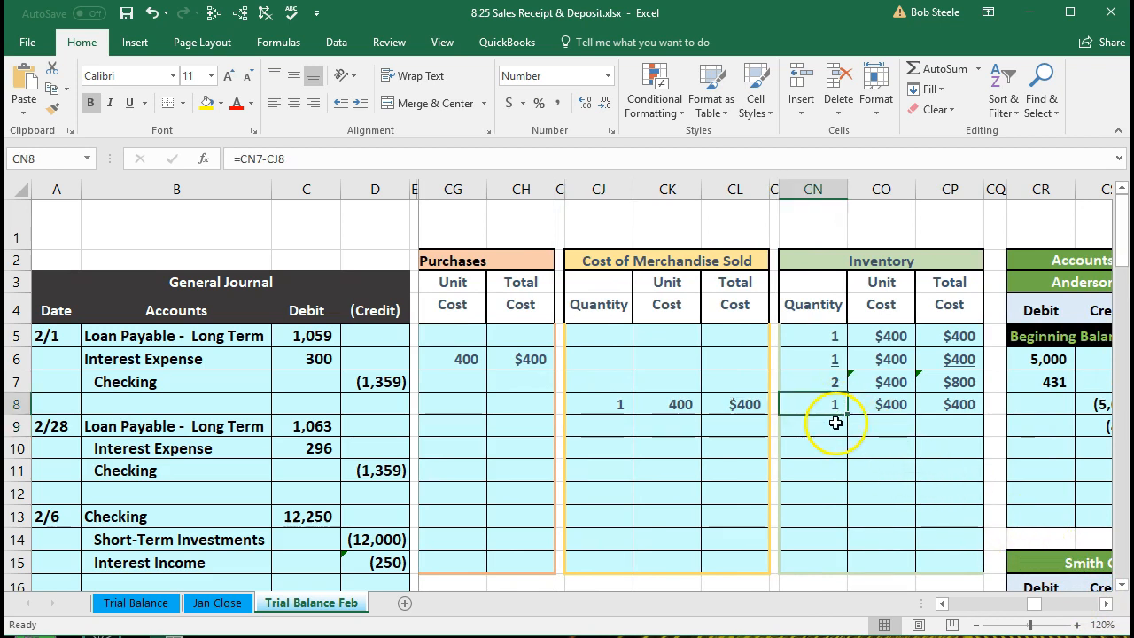
left_click(864, 408)
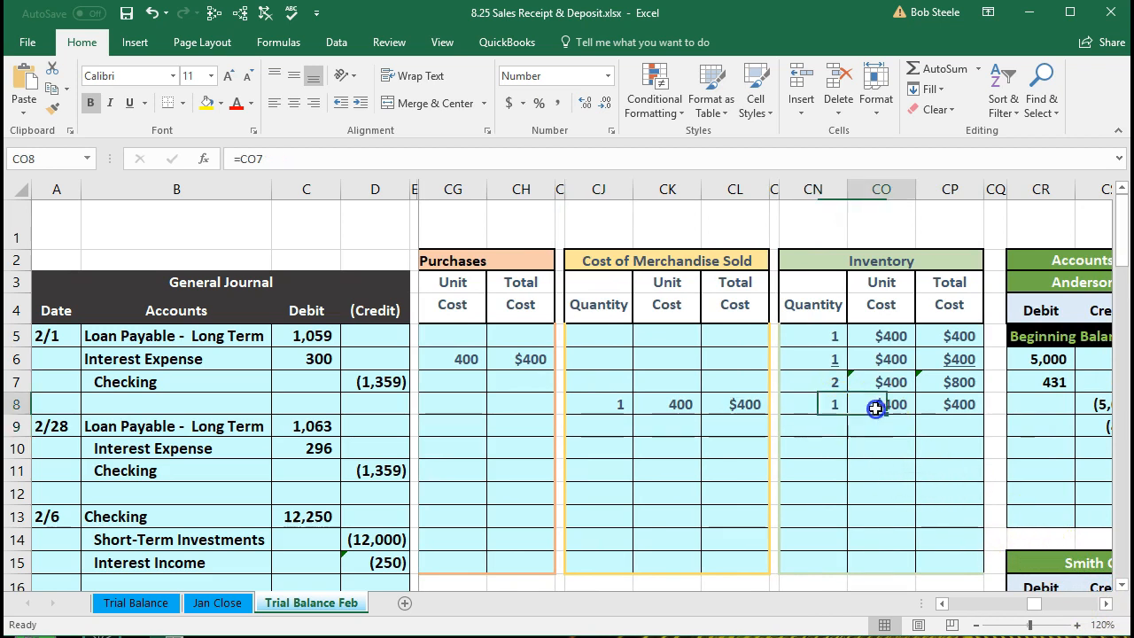
Enter quantity 1 in CJ9 and unit cost 400 in CK9 under Cost of Merchandise Sold on the ELP card
left_click(612, 423)
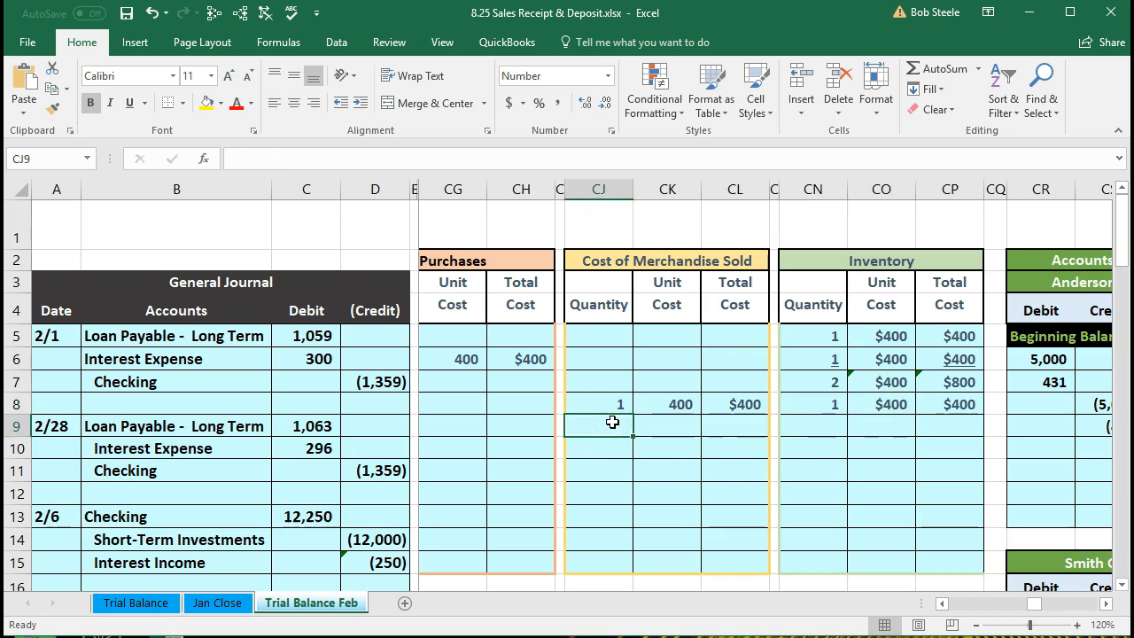
type("1")
key("Tab")
type("4")
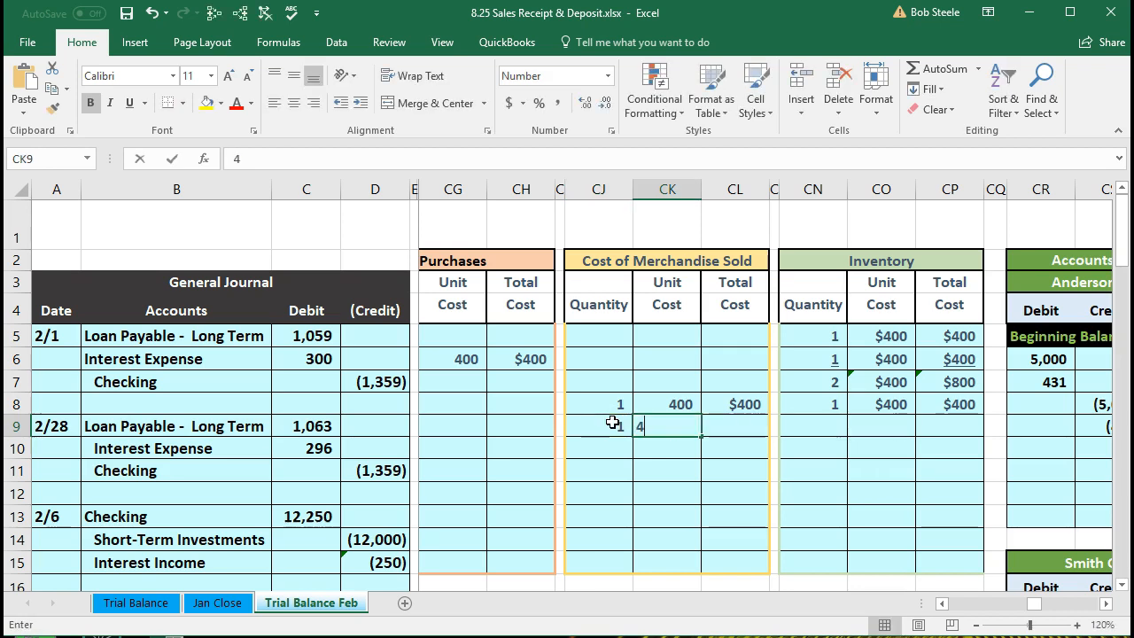
type("00")
key("Tab")
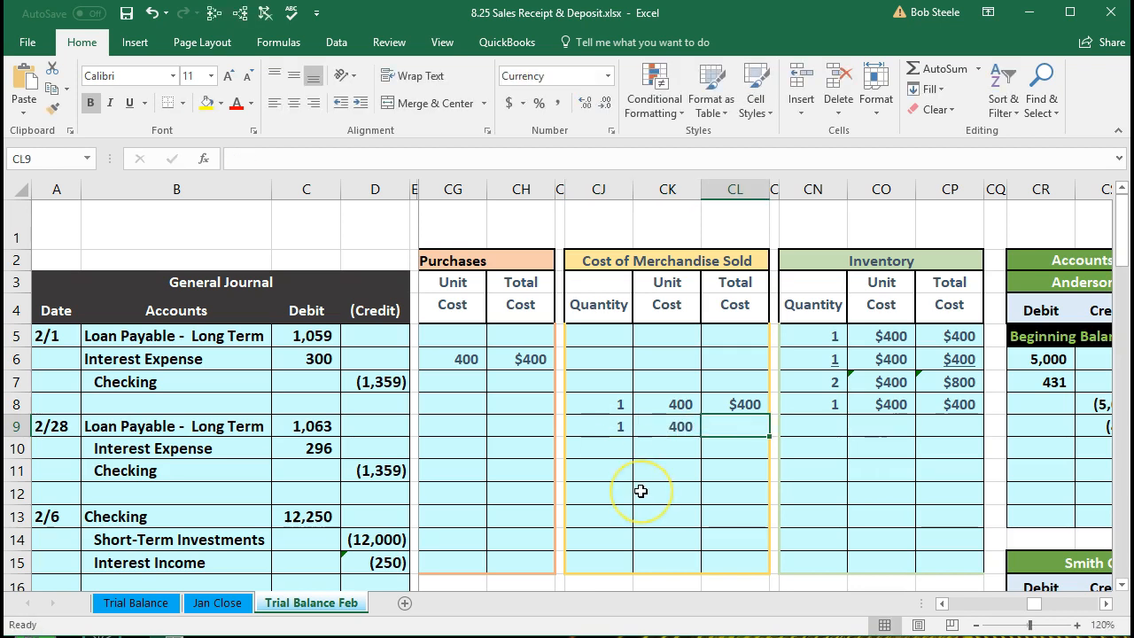
Calculate the total cost sold in CL9 by multiplying the quantity in CJ9 by the unit cost in CK9
type("=")
left_click(607, 428)
type("*")
left_click(663, 426)
key("Return")
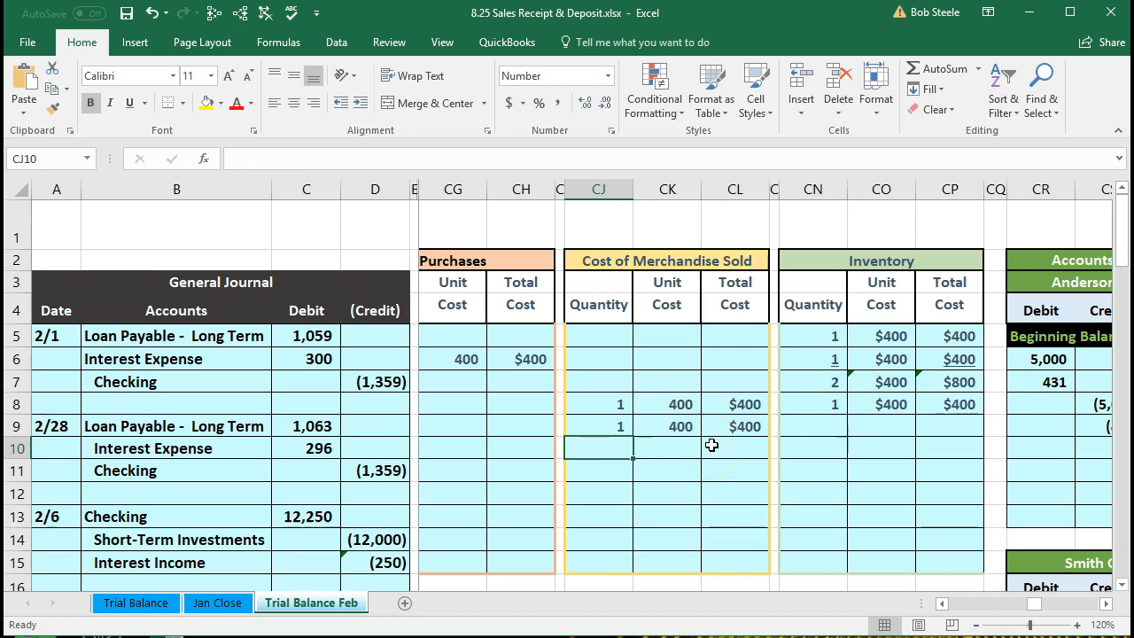
Calculate the remaining inventory quantity in CN9 with the formula =CN8-CJ9
left_click(795, 407)
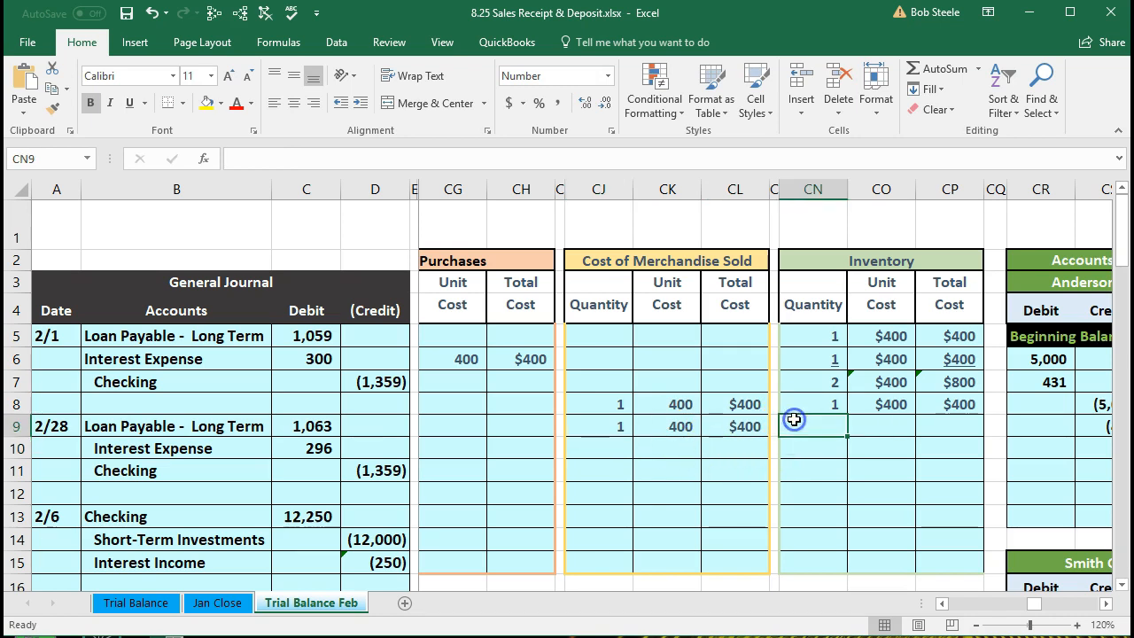
left_click(616, 429)
left_click(788, 423)
type("=")
left_click(813, 407)
type("-")
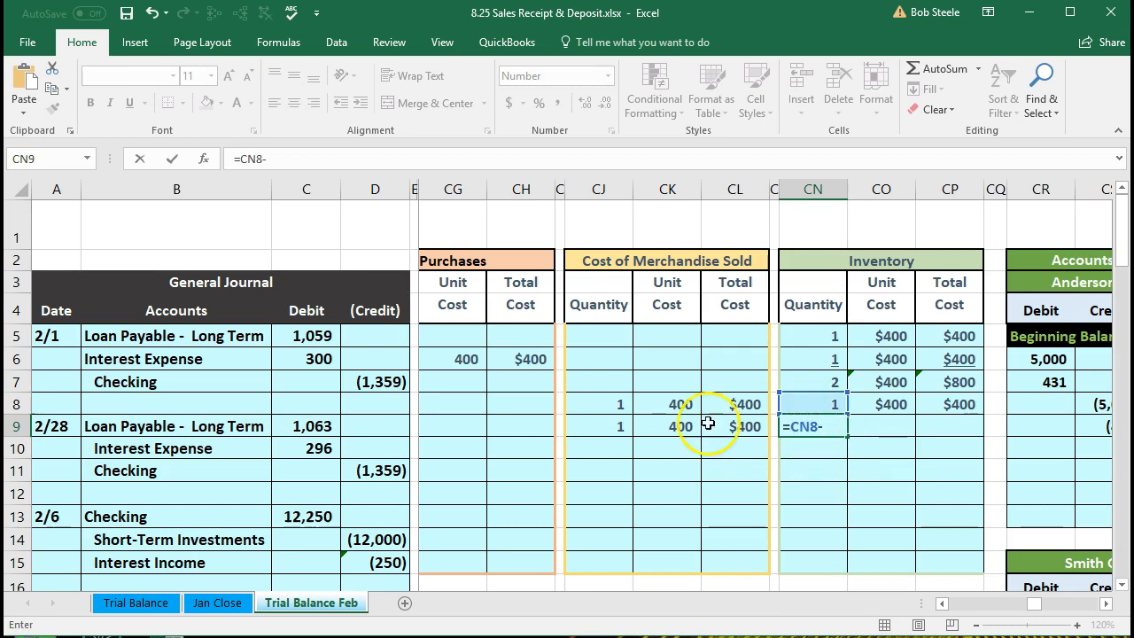
left_click(620, 426)
key("Return")
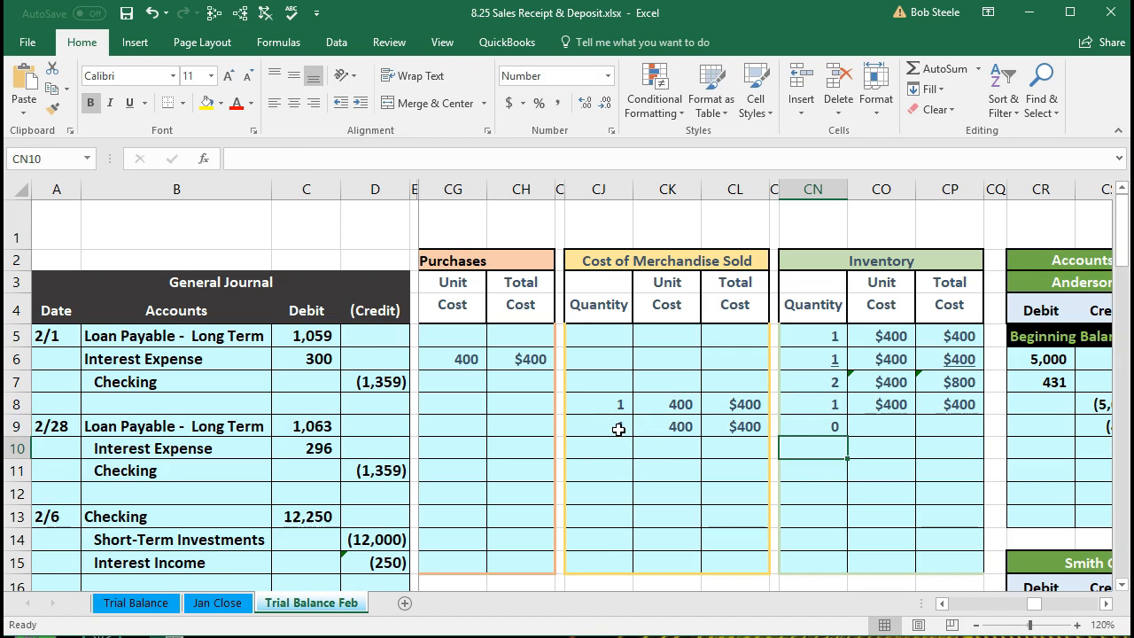
Carry the inventory unit cost down into CO9 with a formula referencing CO8
key("Right")
key("Up")
type("+")
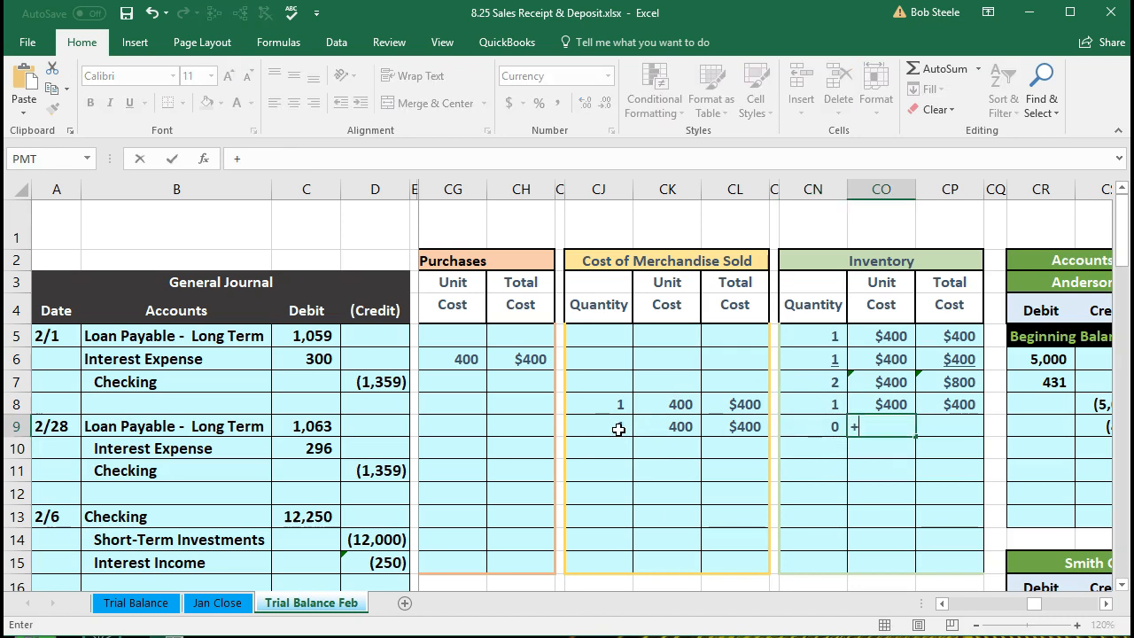
key("Up")
key("Return")
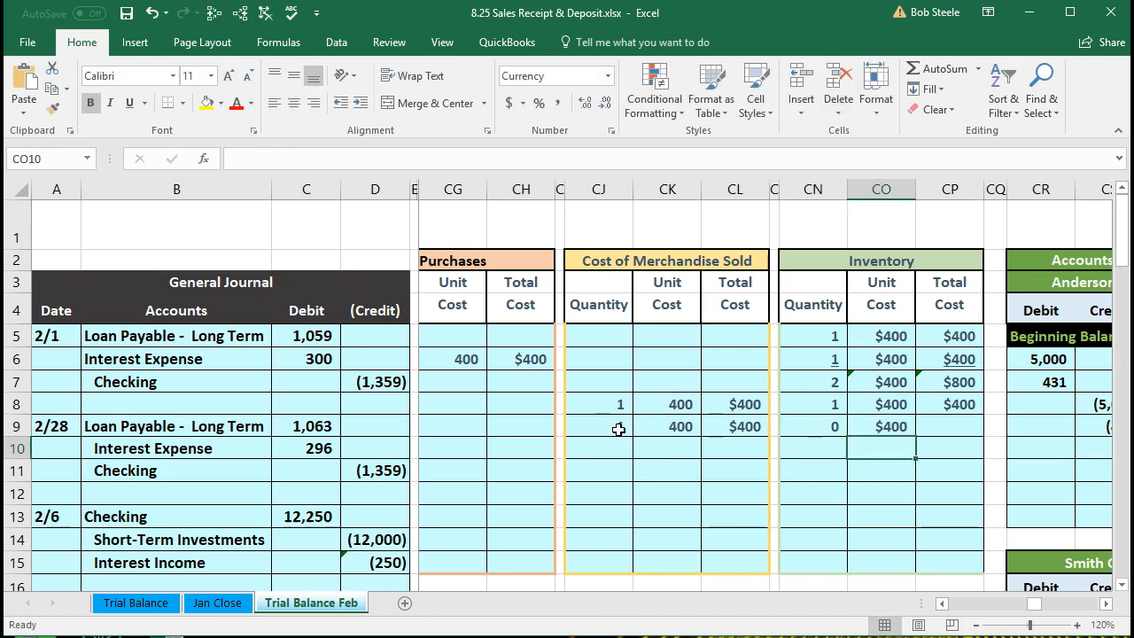
Calculate the total inventory cost in CP9 by multiplying the quantity in CN9 by the unit cost in CO9
key("Right")
key("Up")
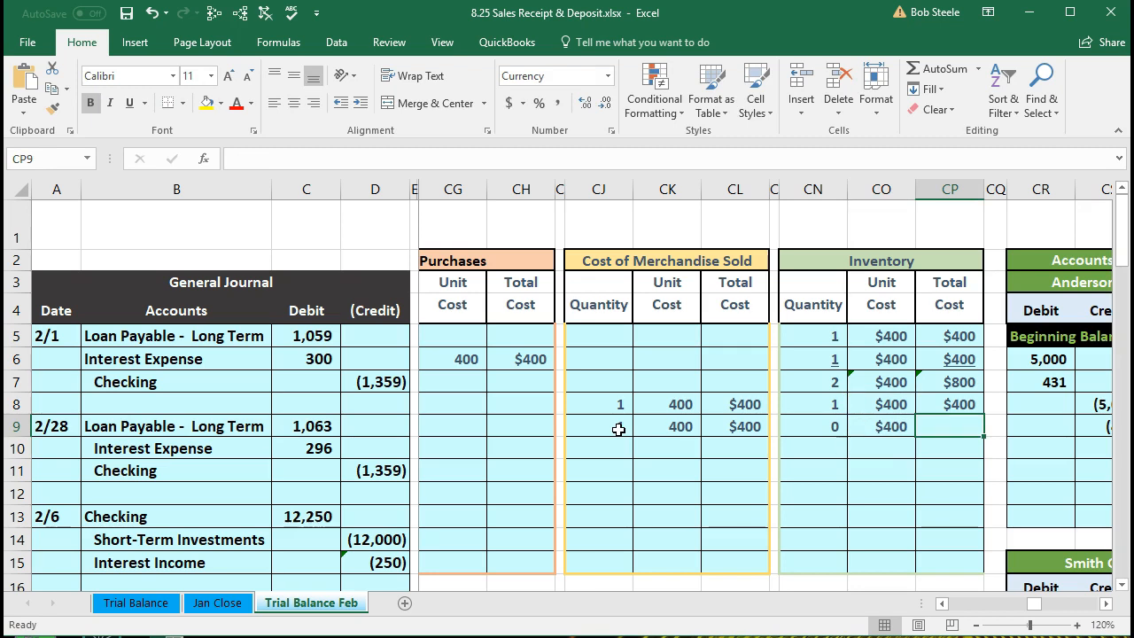
type("=")
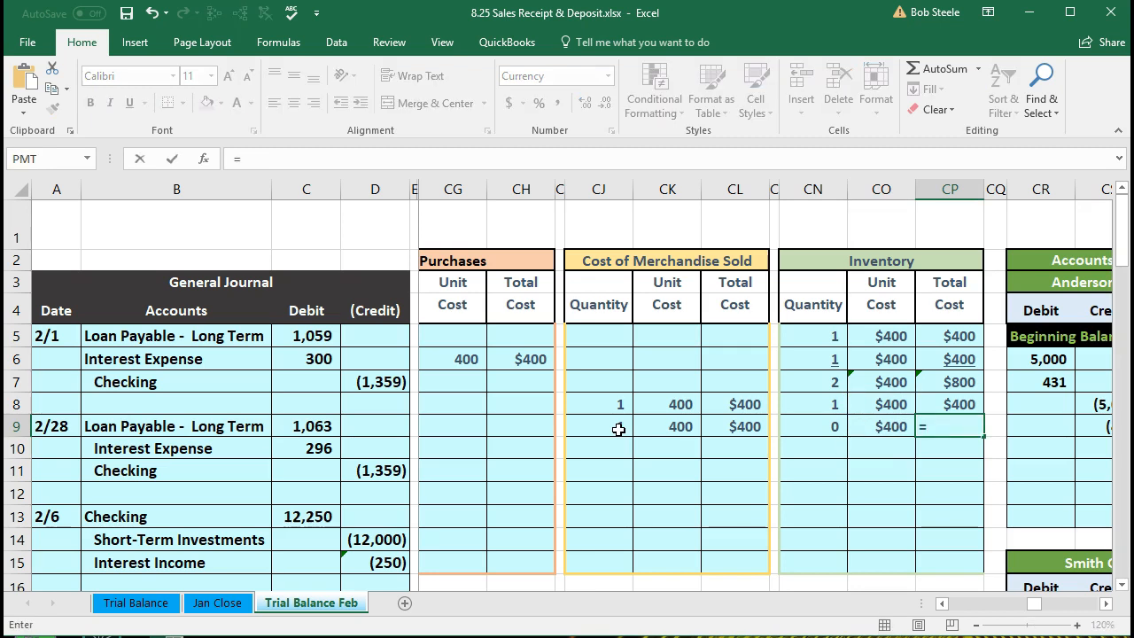
left_click(794, 431)
type("*")
left_click(879, 427)
key("Return")
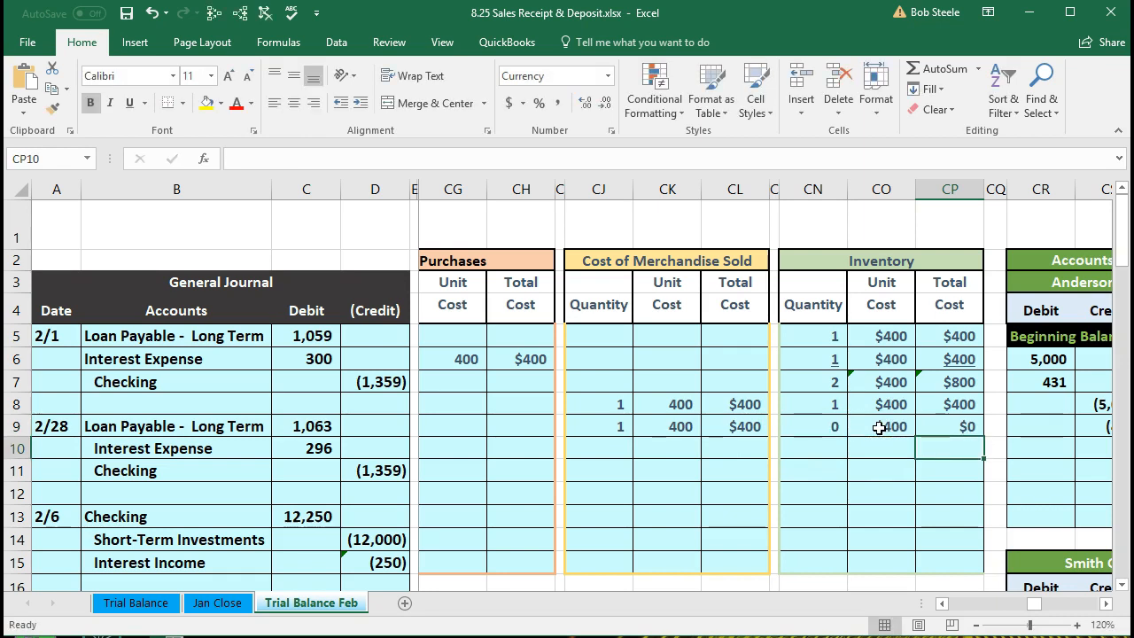
Enter 400 as the Cost of Goods Sold debit in C24 of the general journal
left_click(281, 471)
scroll(280, 471, "down", 2)
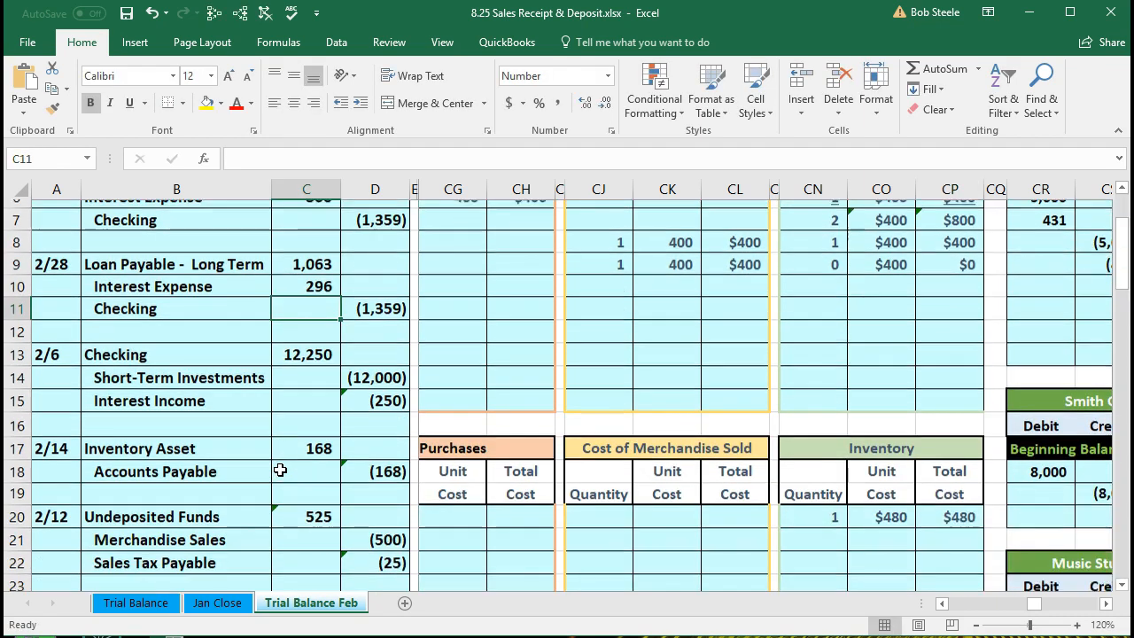
scroll(280, 471, "down", 2)
left_click(280, 468)
type("400")
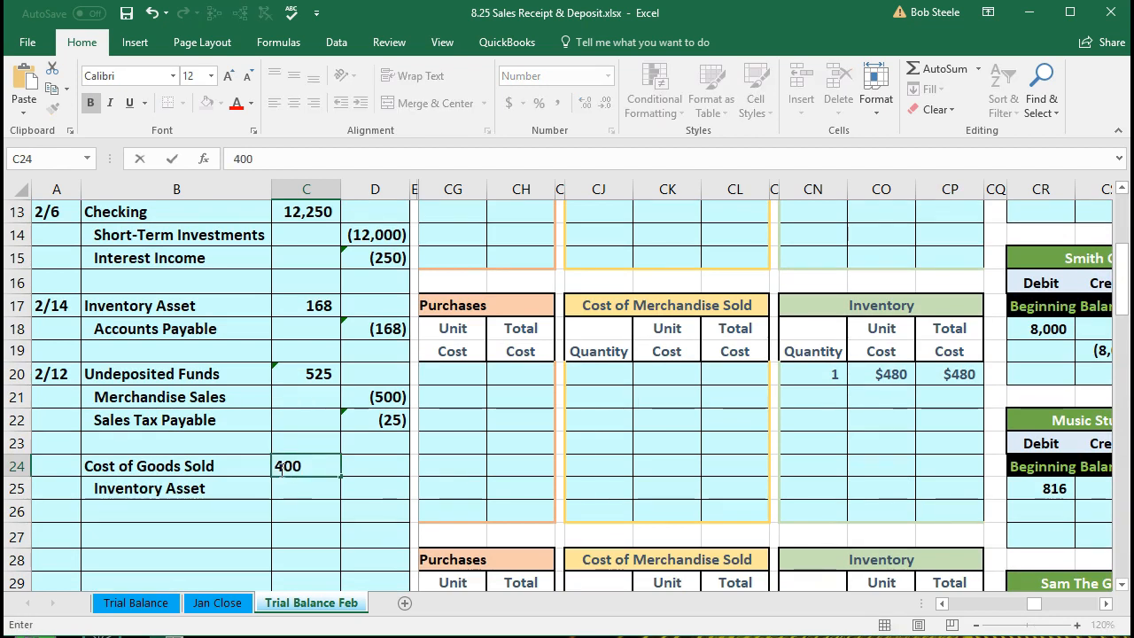
key("Return")
Credit Inventory Asset in D25 with the formula -C24 and review both sides of the entry
key("Right")
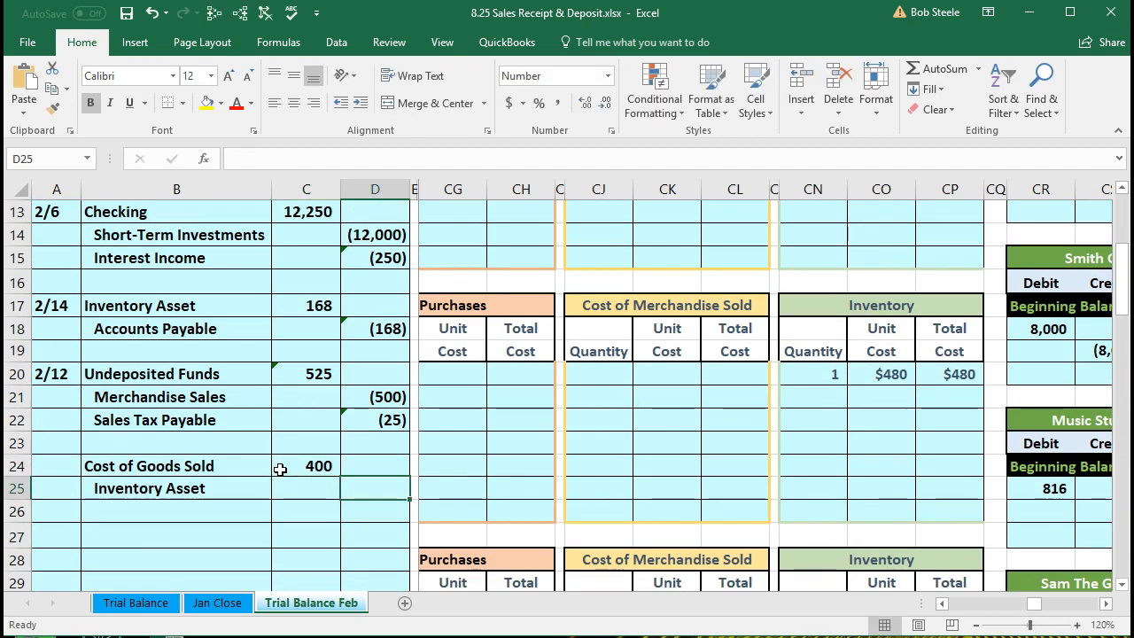
type("-")
left_click(280, 469)
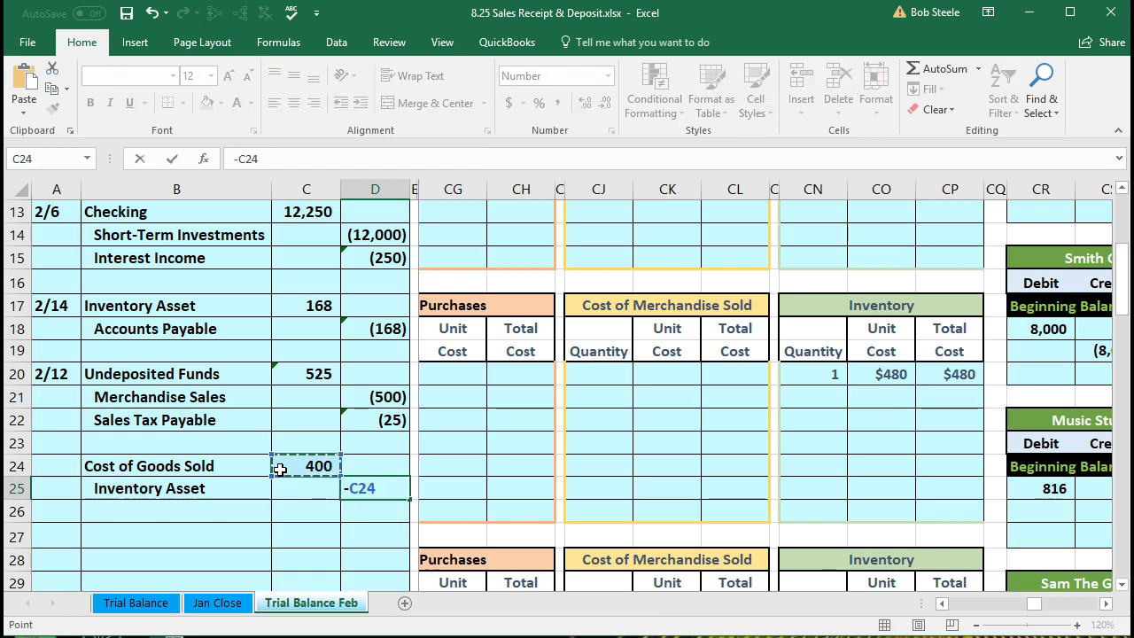
key("Return")
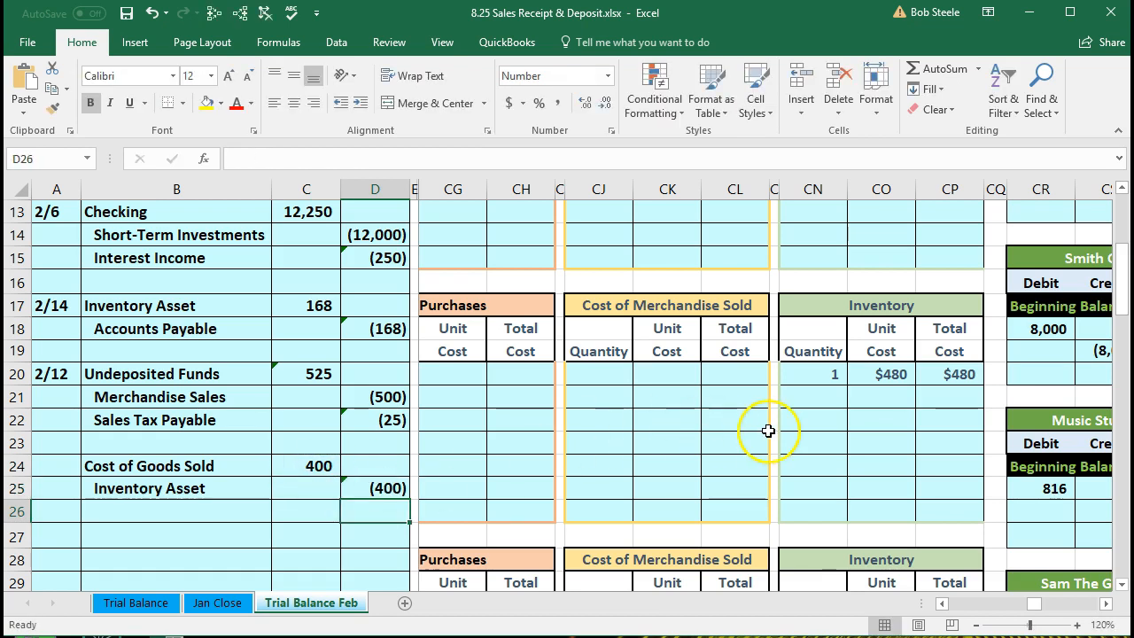
left_click(311, 468)
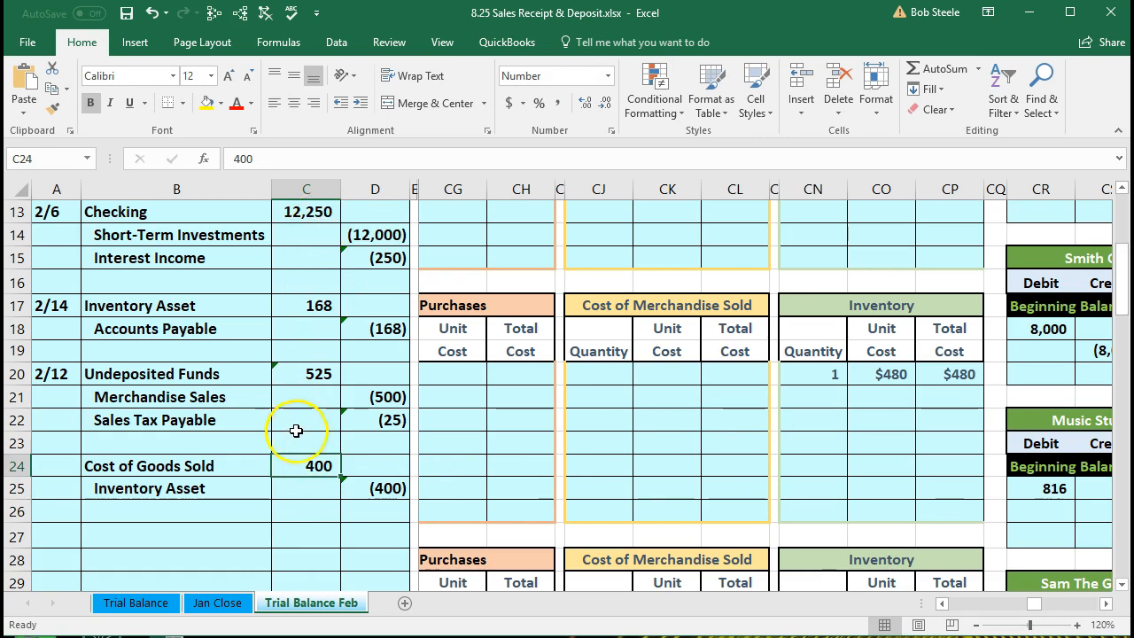
left_click(375, 492)
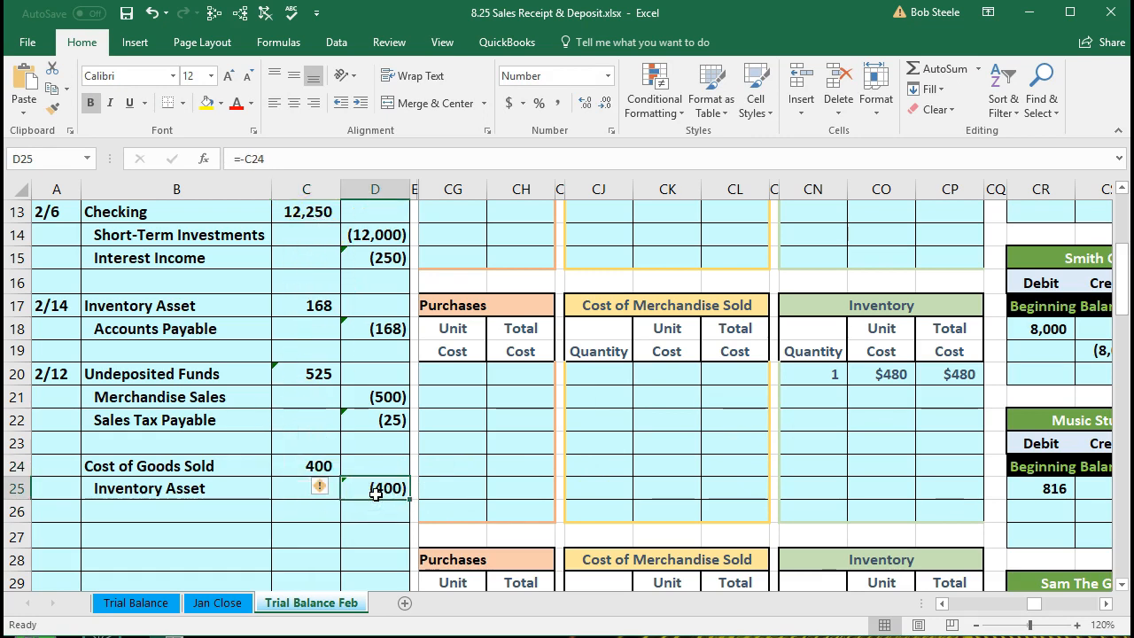
Edit the inventory total formula in CP93 to reference CP9 instead of CP8
left_click(808, 440)
scroll(808, 441, "down", 4)
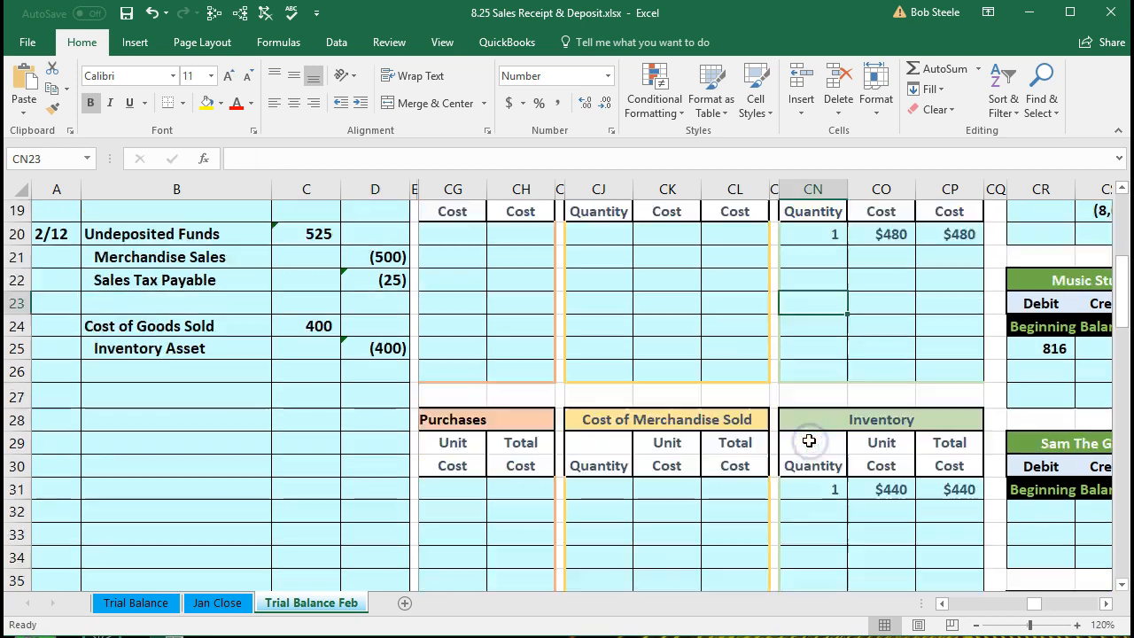
scroll(809, 440, "down", 11)
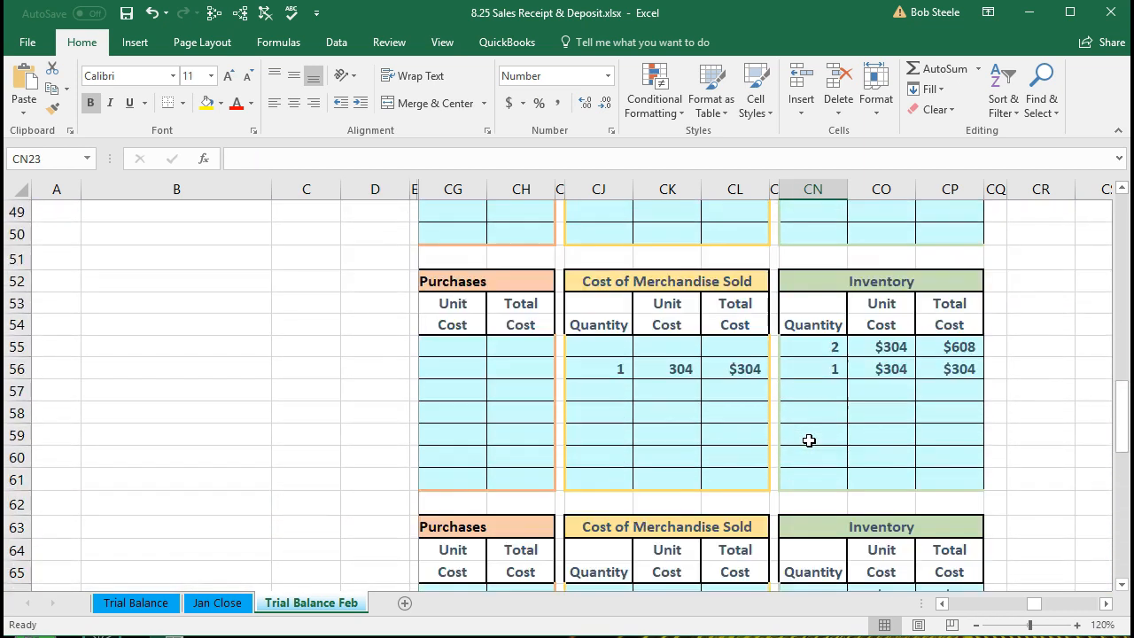
scroll(809, 441, "down", 8)
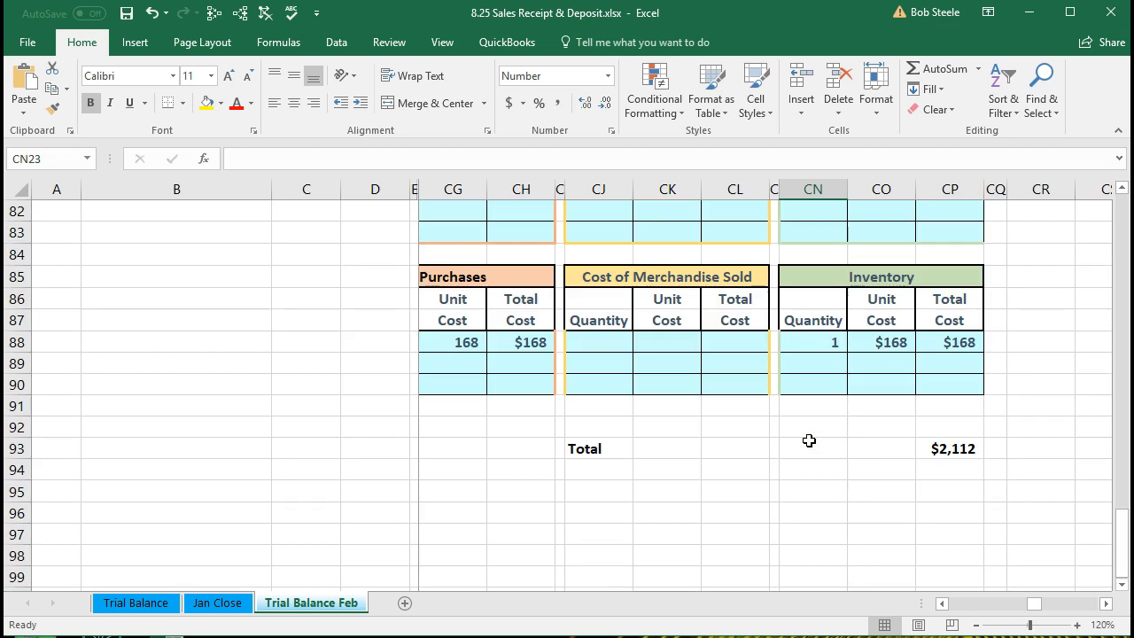
left_click(964, 447)
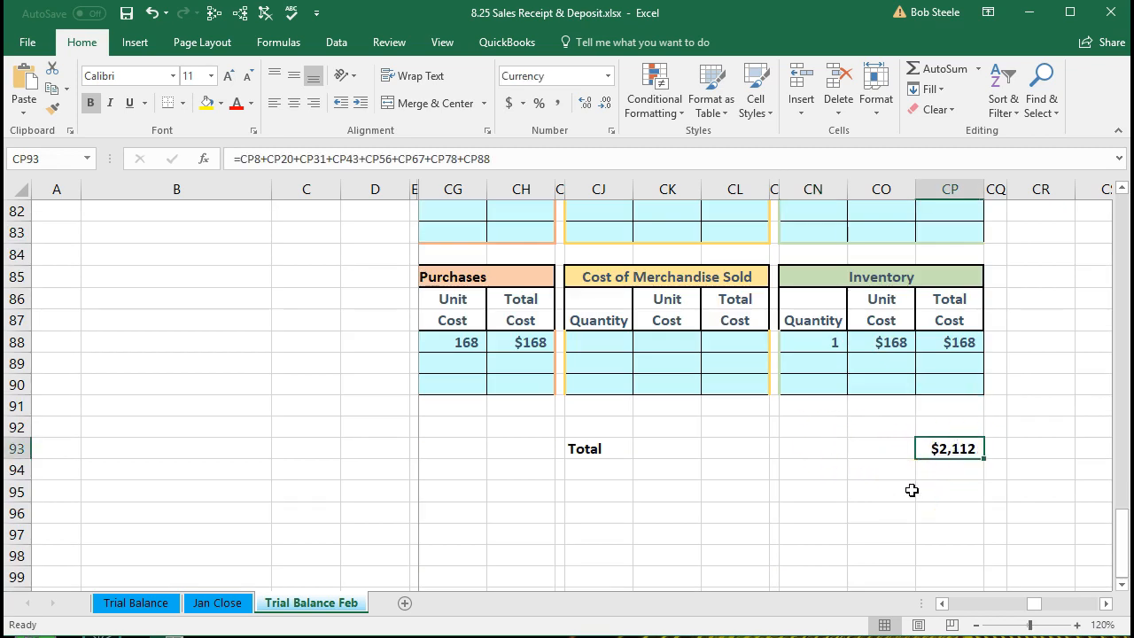
double_click(939, 450)
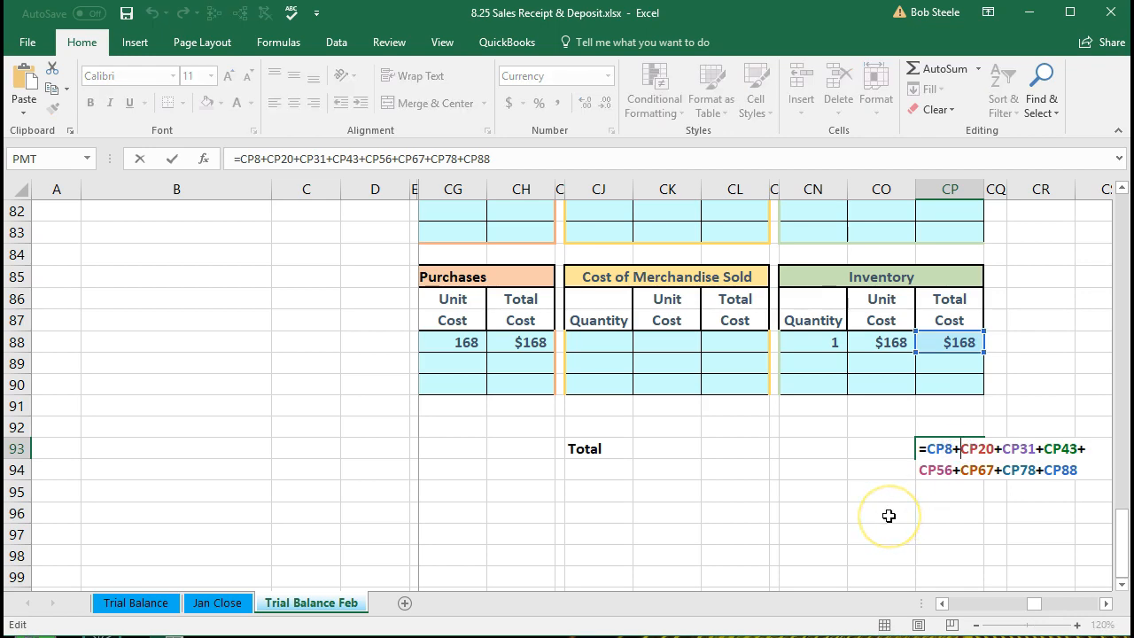
scroll(889, 515, "up", 17)
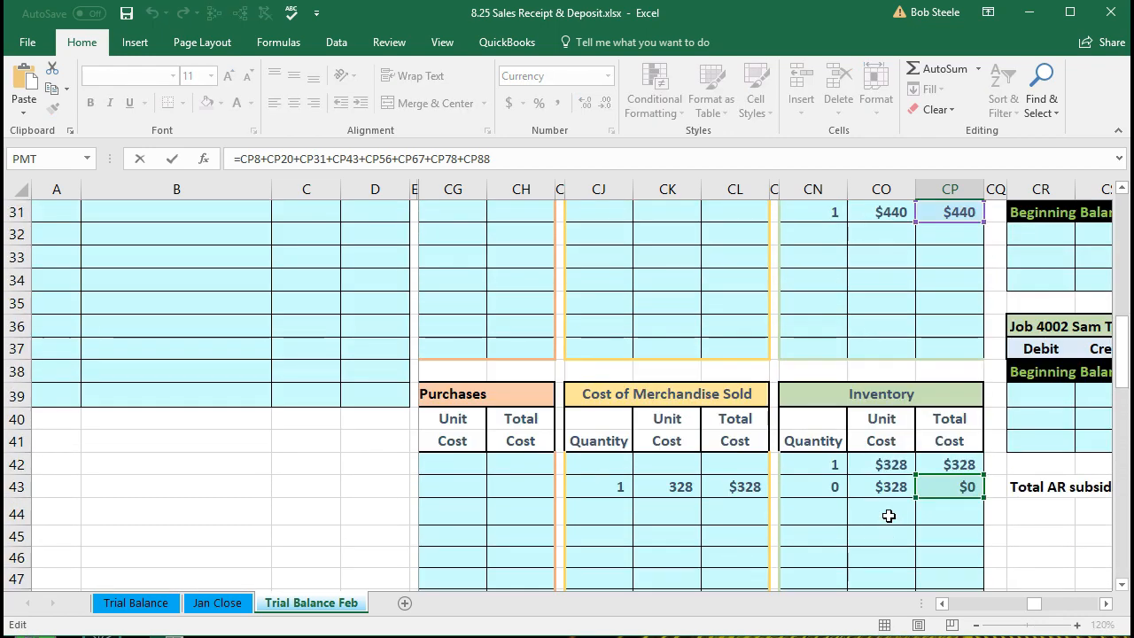
scroll(888, 516, "up", 10)
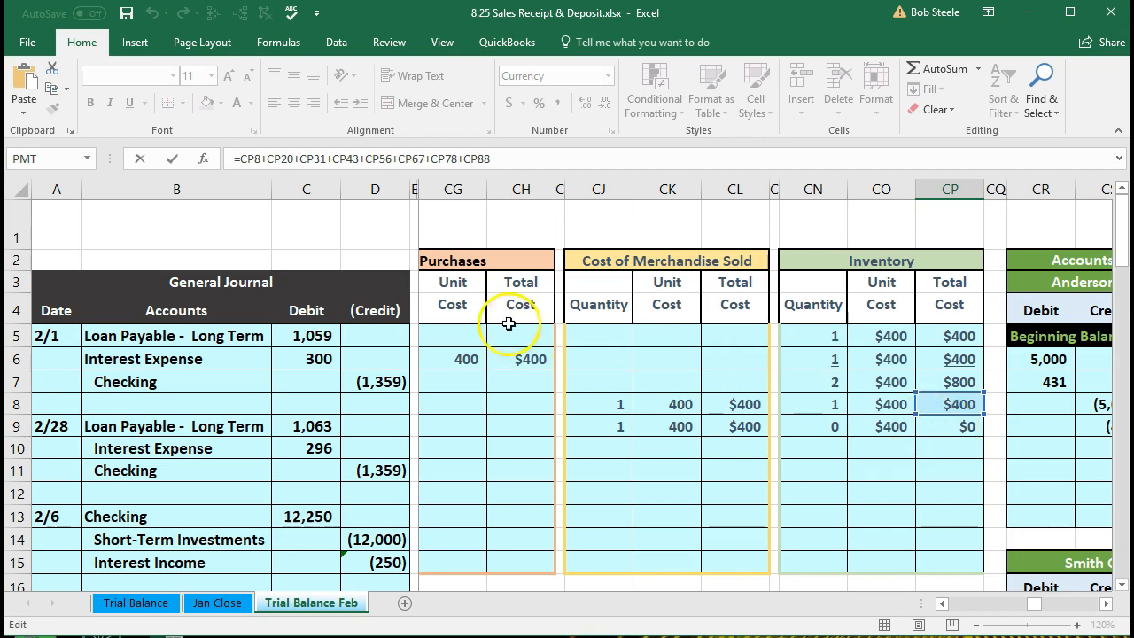
left_click(261, 160)
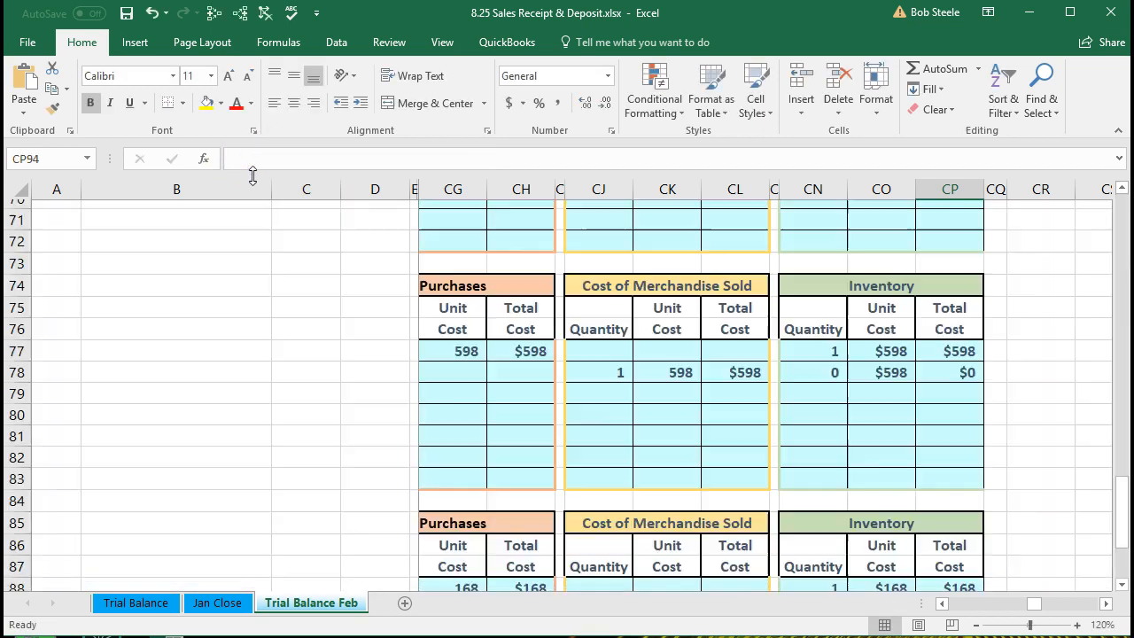
scroll(679, 405, "down", 1)
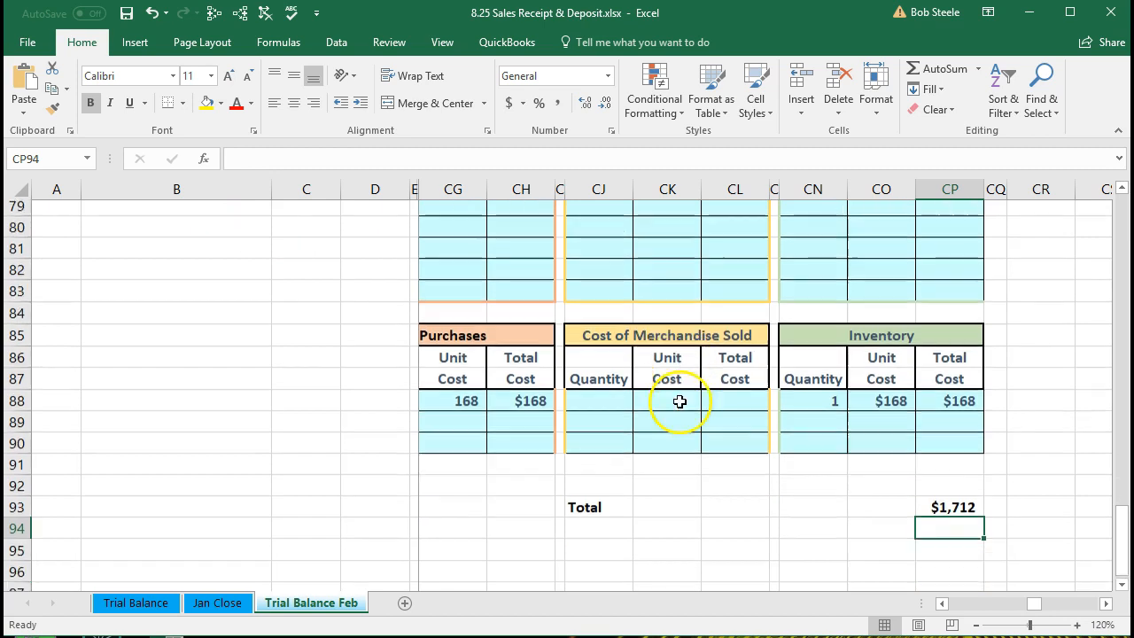
Clear the inventory total in CP93 and start a new addition formula with CP9, CP20 and CP31
left_click(947, 493)
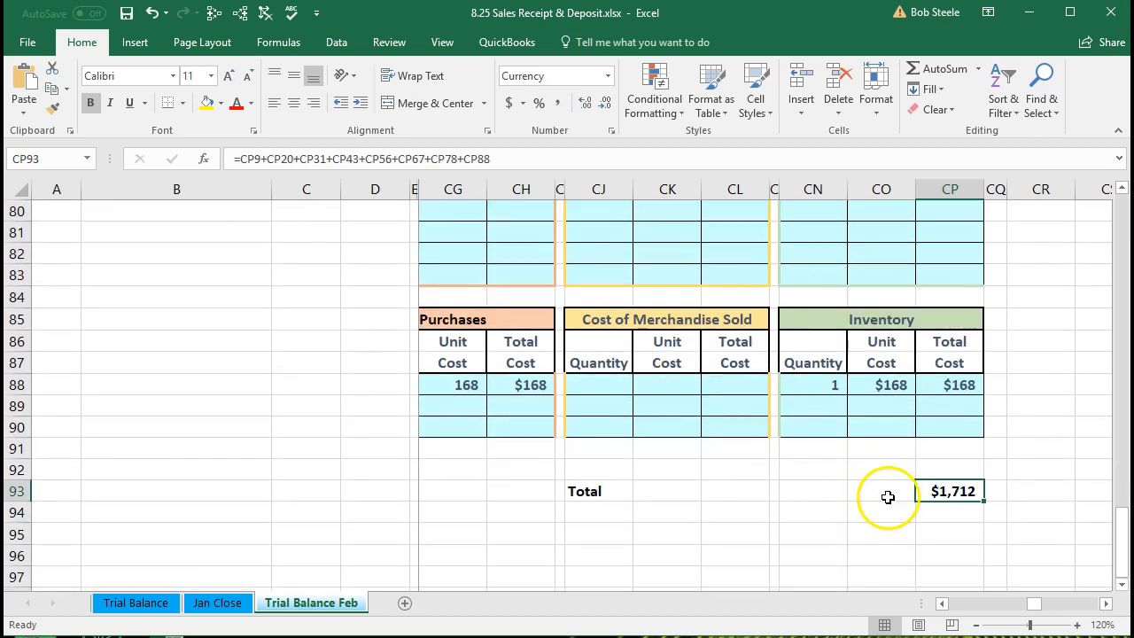
key("Delete")
type("=")
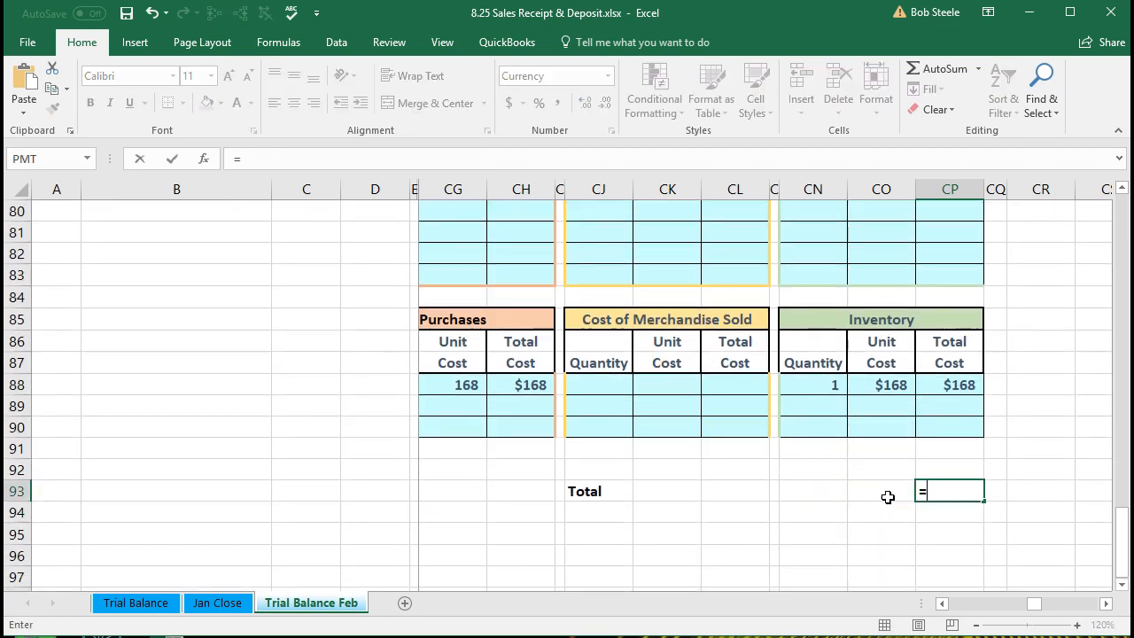
scroll(889, 498, "up", 20)
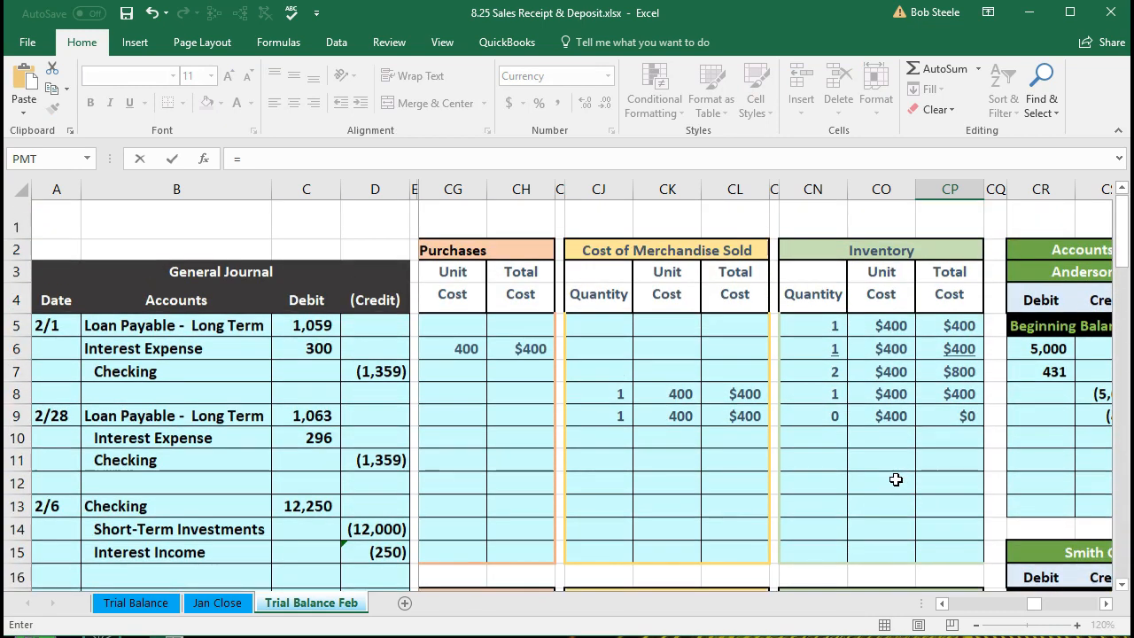
left_click(950, 426)
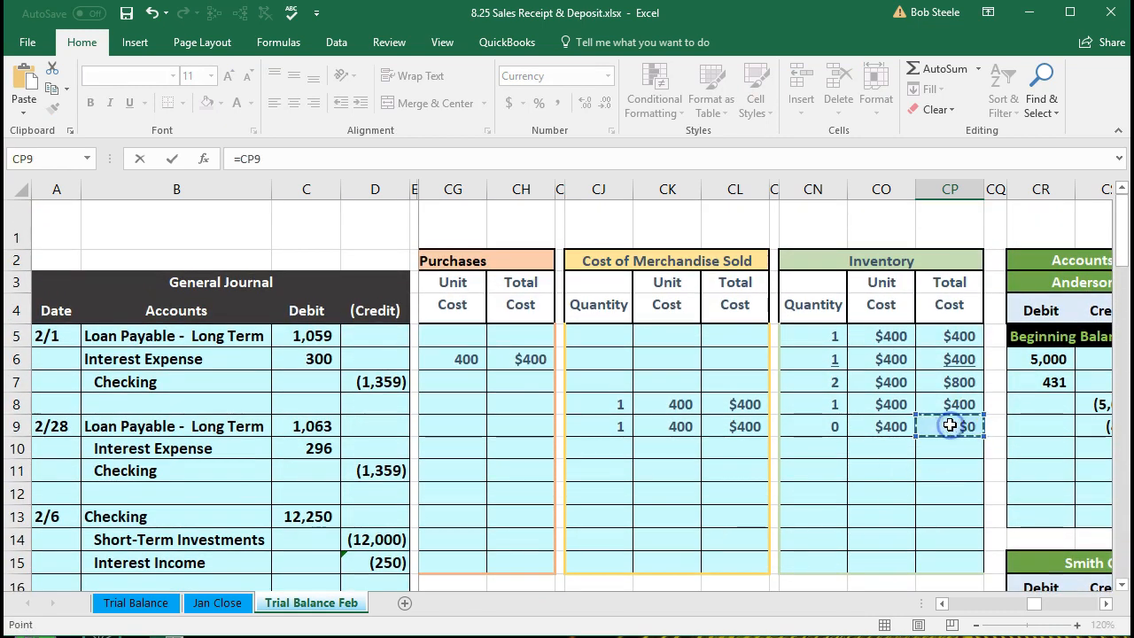
type("+")
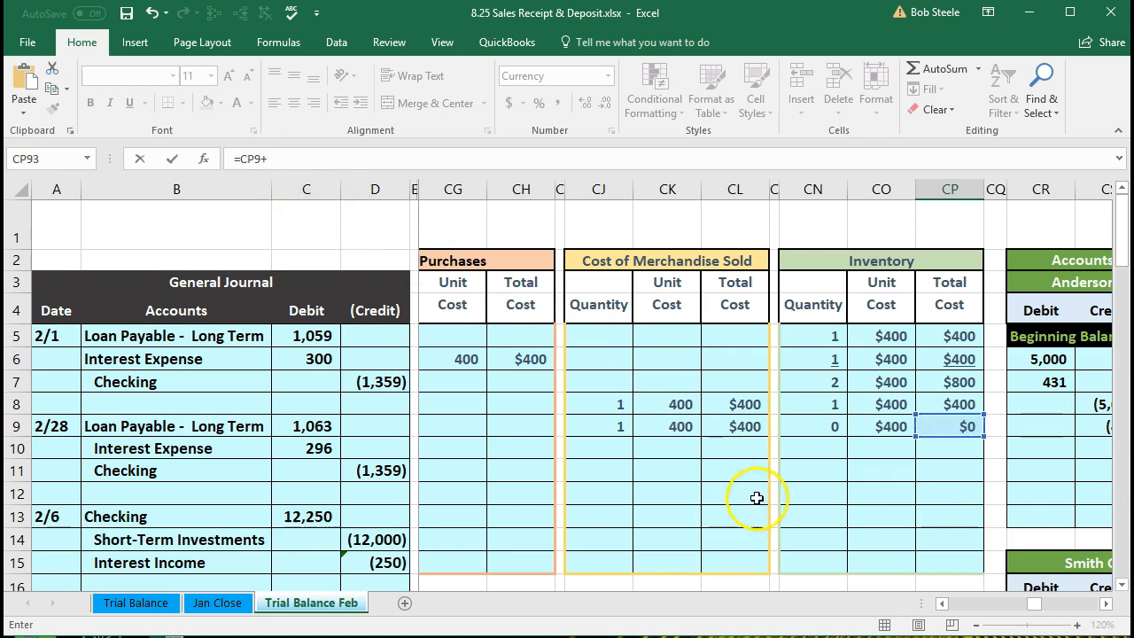
scroll(757, 498, "down", 4)
left_click(955, 375)
type("+")
scroll(858, 453, "down", 2)
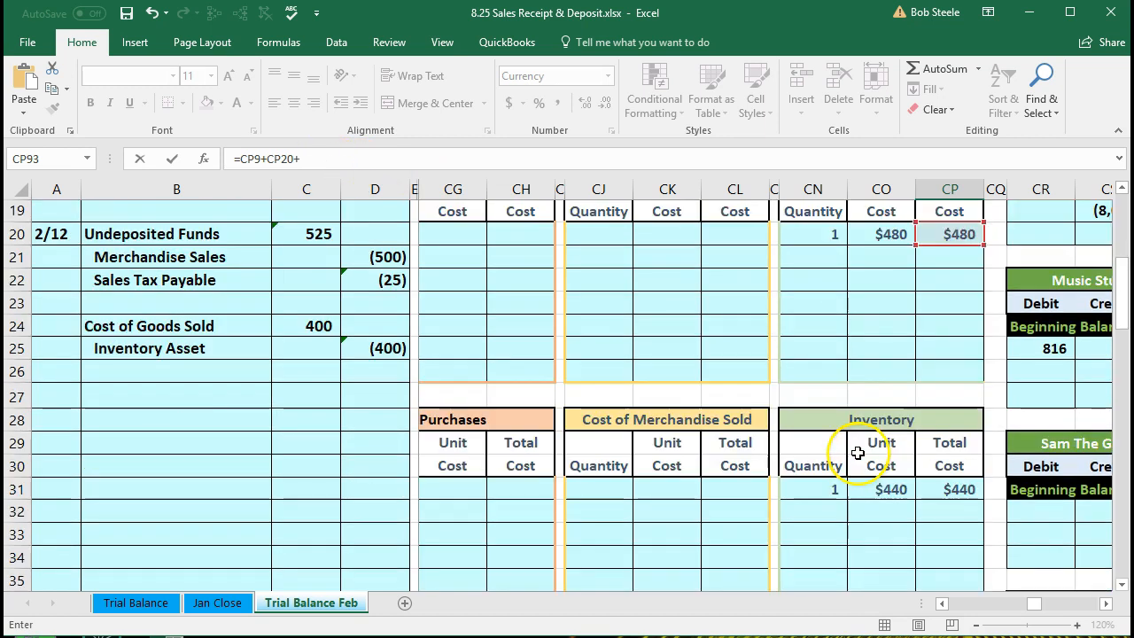
scroll(858, 452, "down", 2)
type("+")
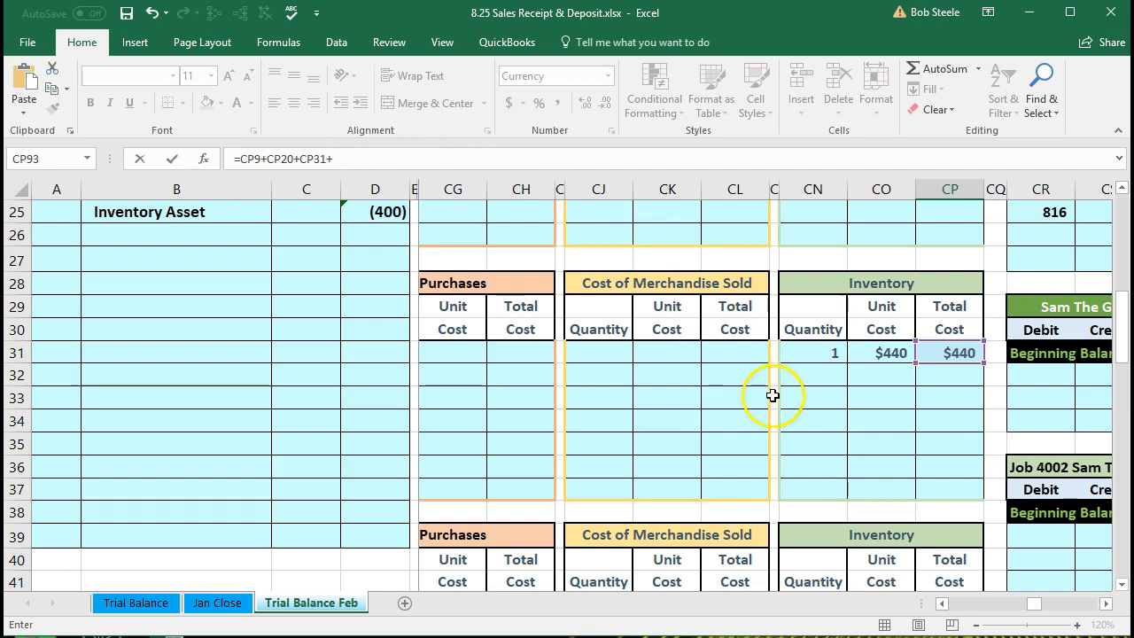
Add CP43, CP56, CP67, CP78 and CP88 to the inventory total formula and complete it
scroll(771, 392, "down", 4)
left_click(947, 351)
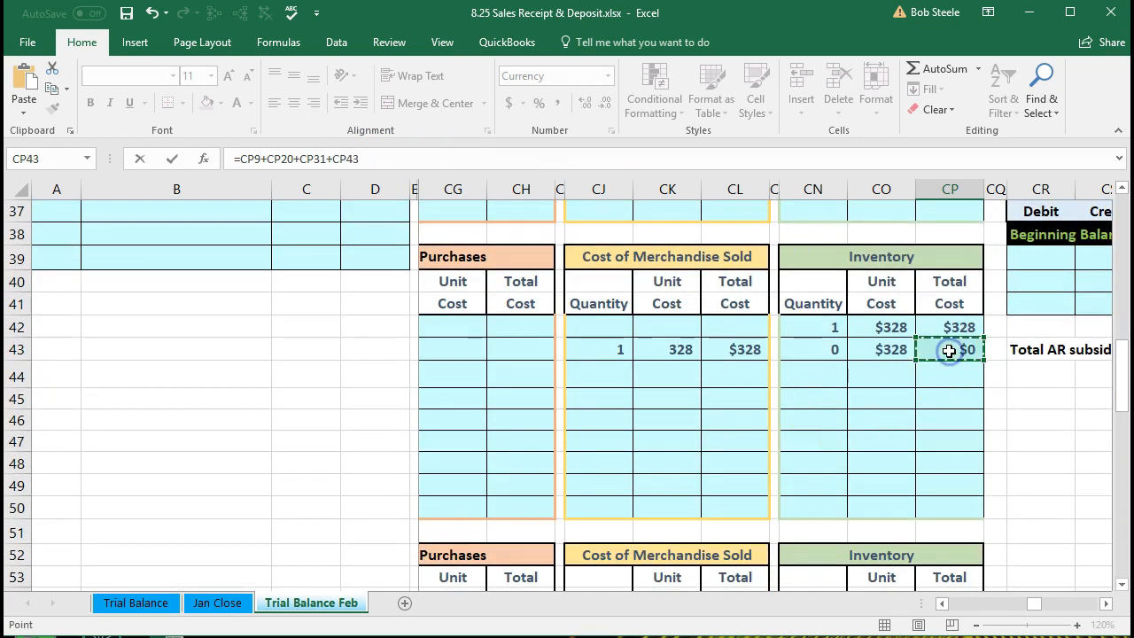
type("+")
scroll(949, 359, "down", 3)
left_click(962, 432)
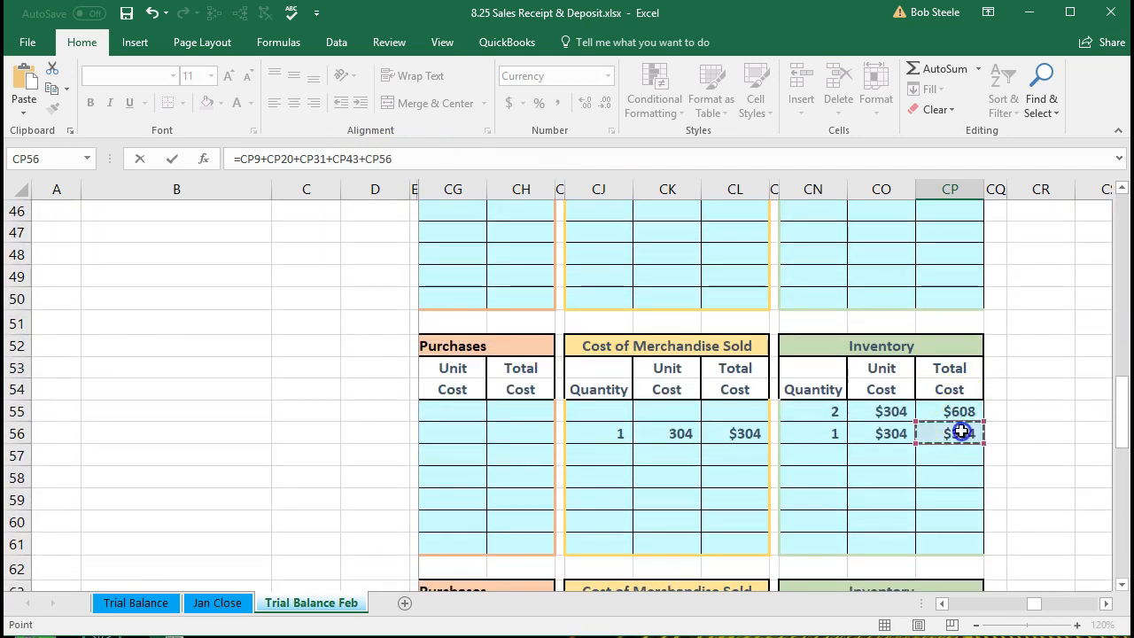
type("+")
scroll(961, 431, "down", 4)
left_click(960, 422)
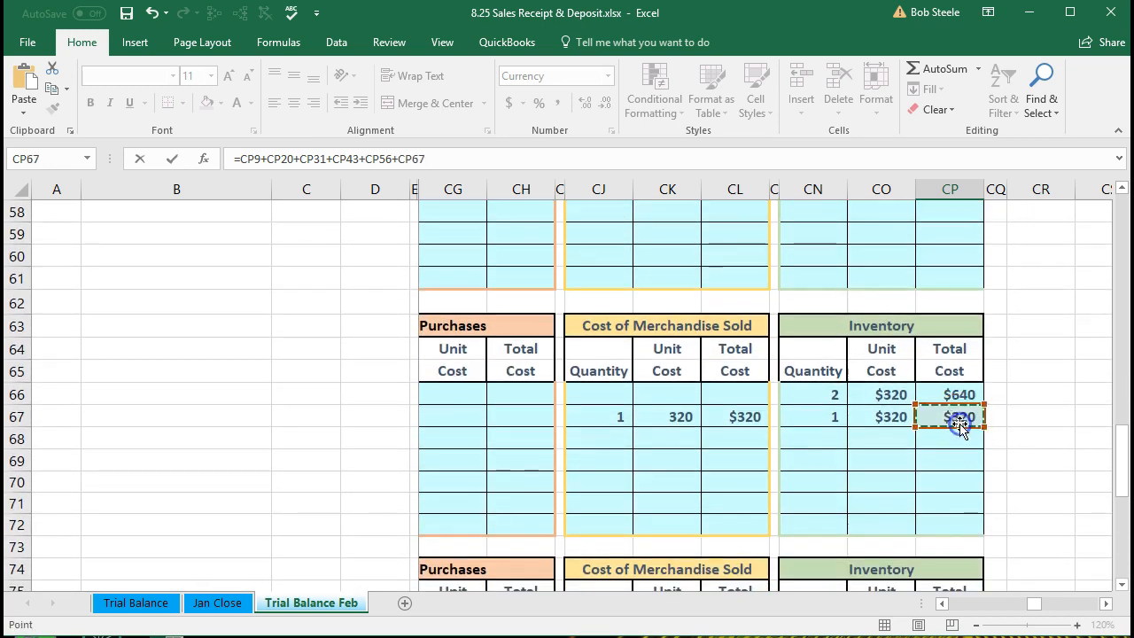
type("+")
scroll(961, 423, "down", 3)
left_click(961, 450)
type("+")
scroll(962, 450, "down", 4)
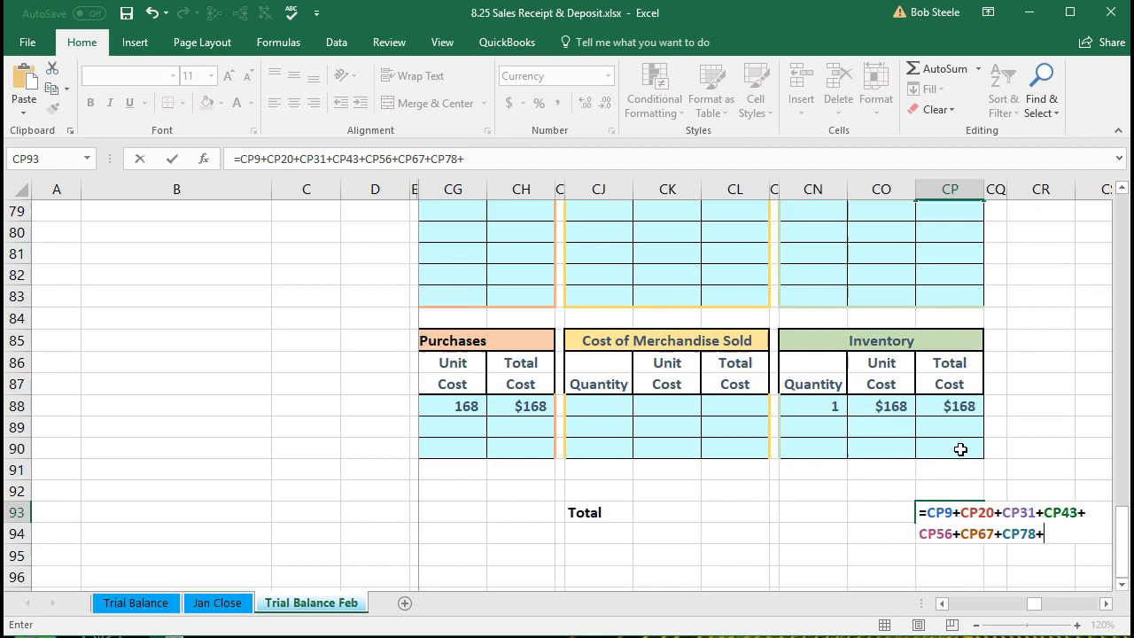
left_click(955, 407)
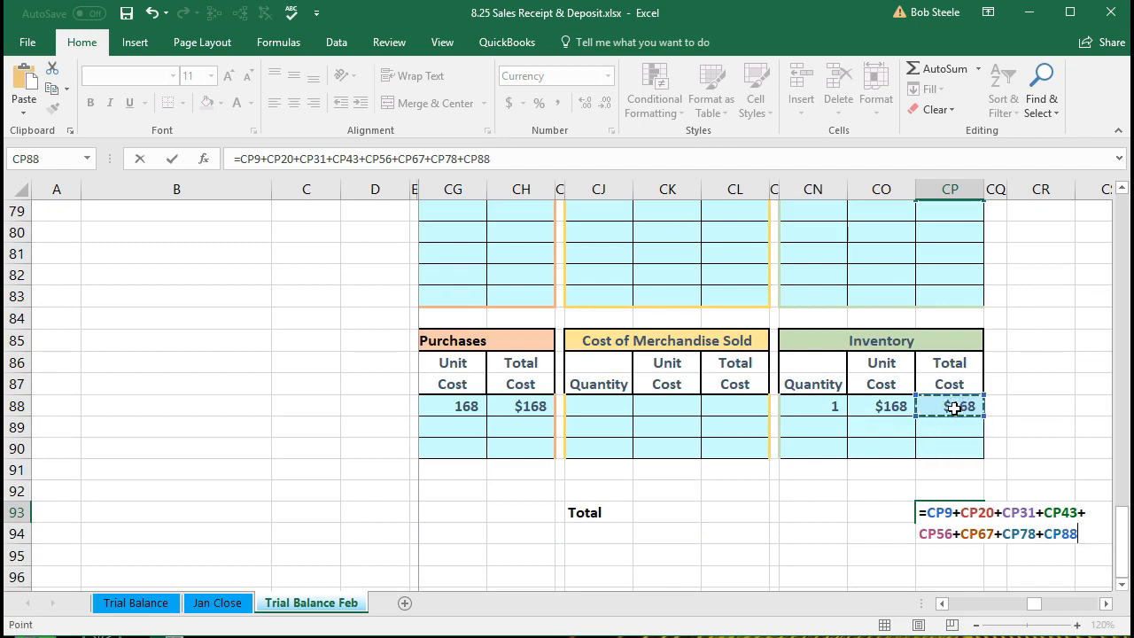
key("Return")
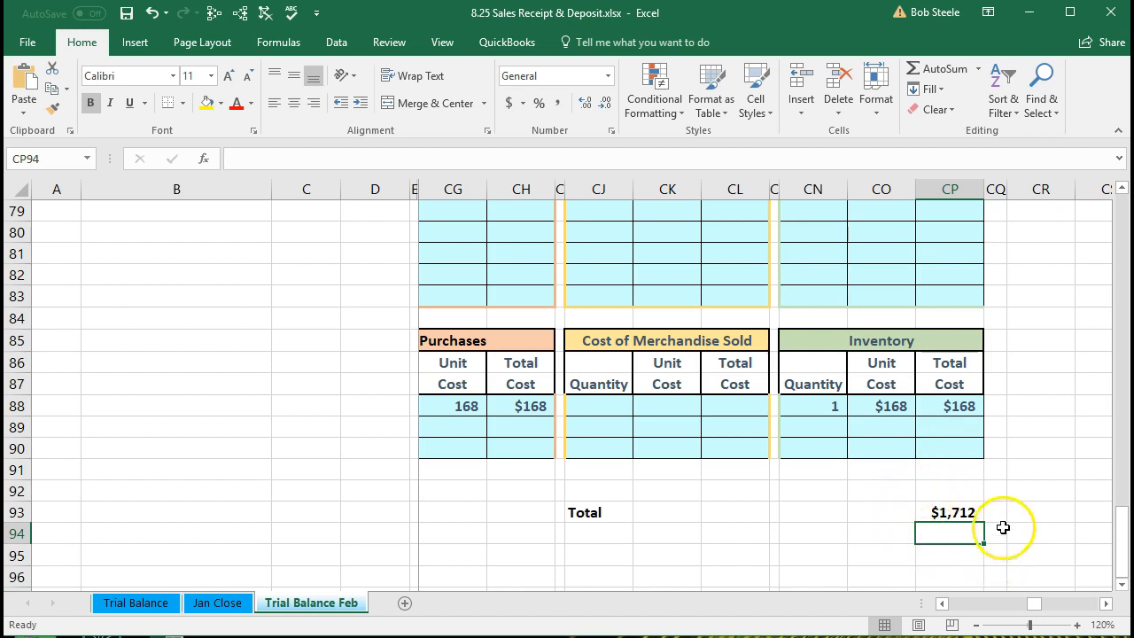
Compare the journal entry in B24:D25 with the Cost of Goods Sold line in row 26 of the trial balance
scroll(905, 489, "up", 14)
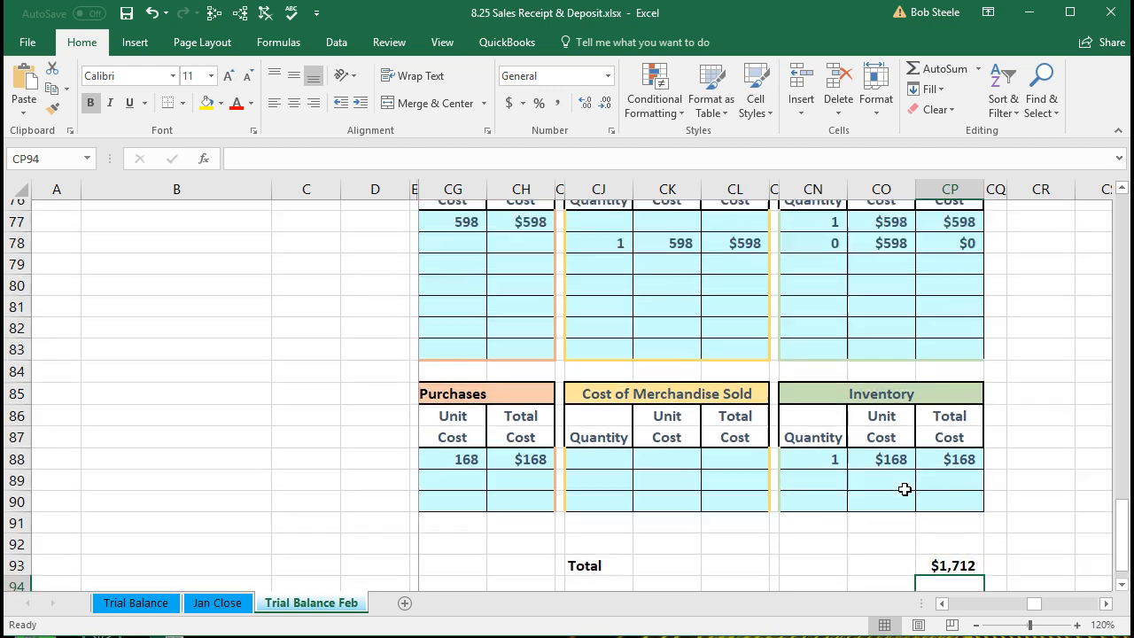
scroll(905, 489, "up", 12)
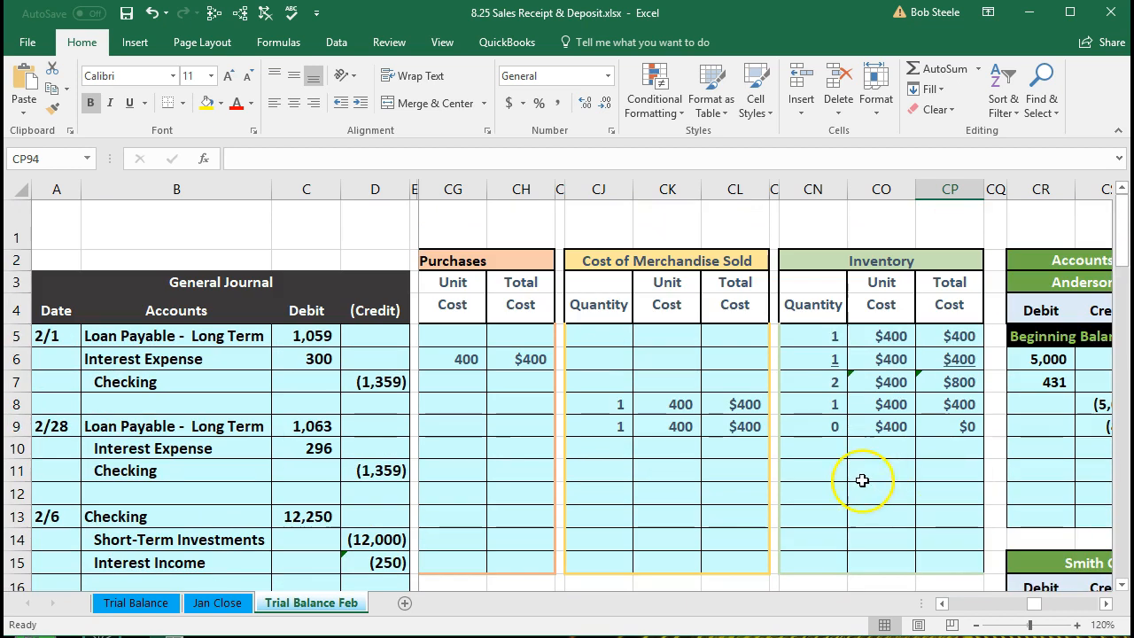
left_click(396, 426)
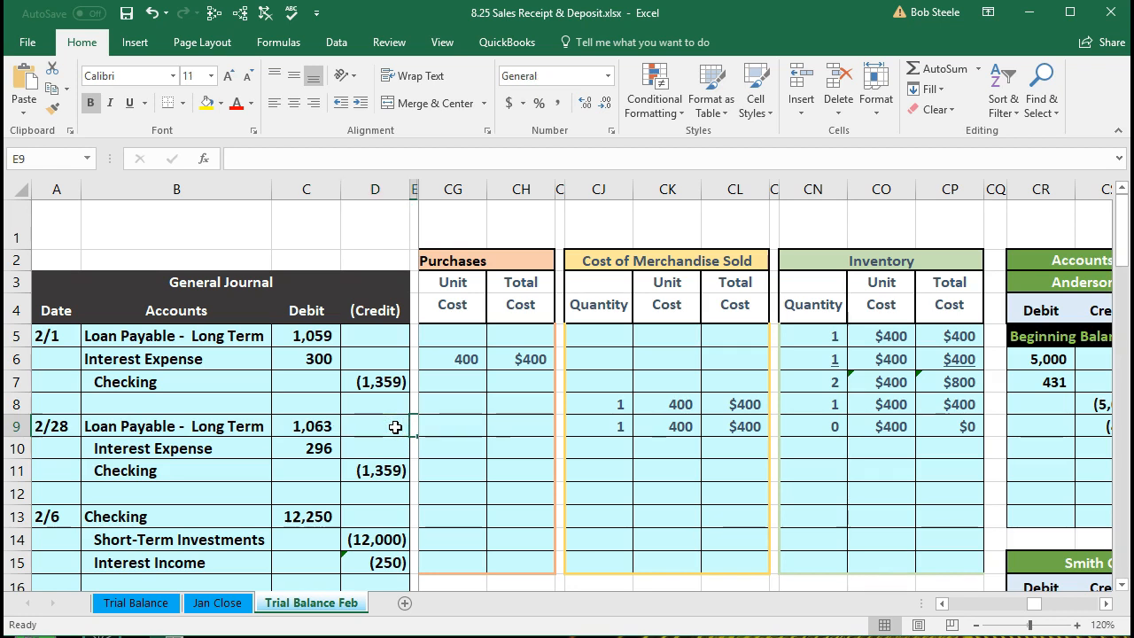
key("ctrl+Right")
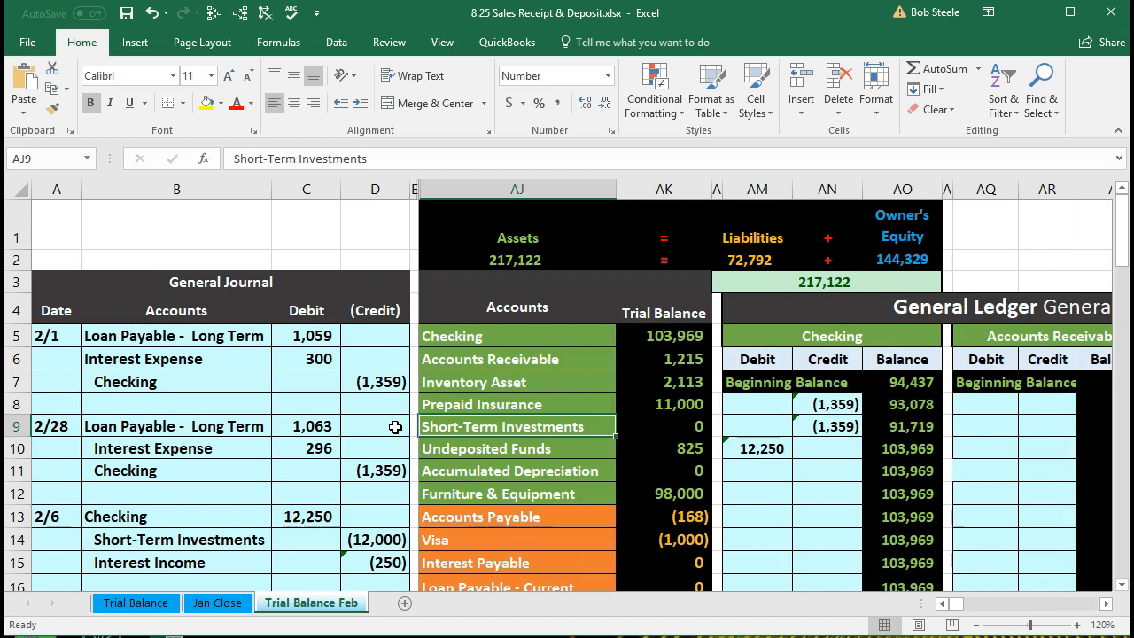
scroll(395, 426, "down", 6)
left_click_drag(190, 326, 371, 350)
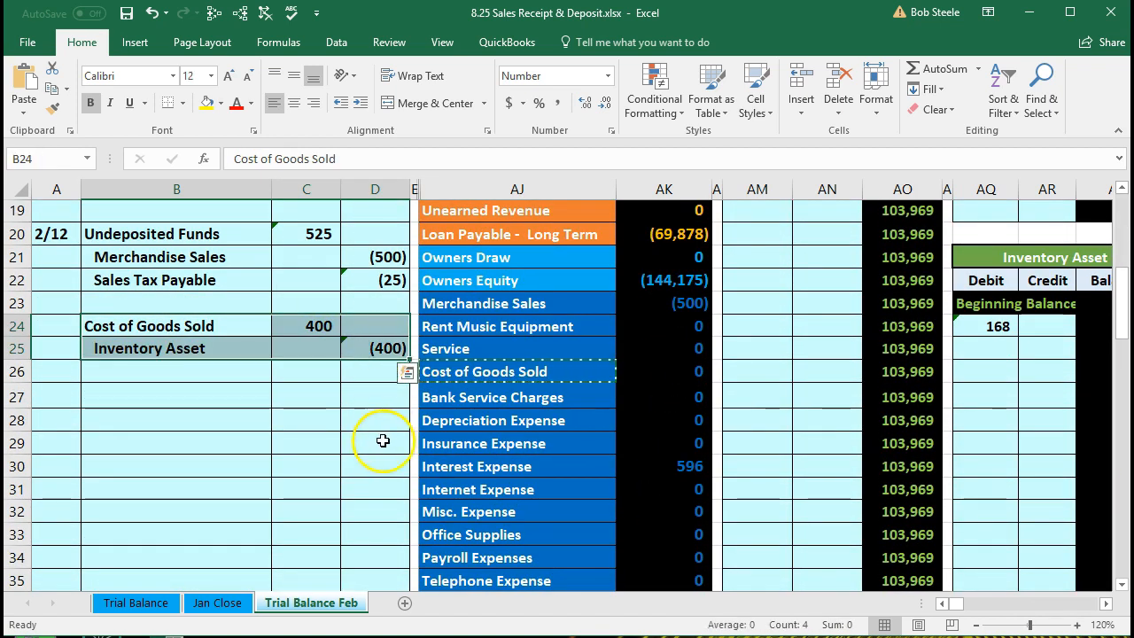
left_click_drag(486, 365, 645, 373)
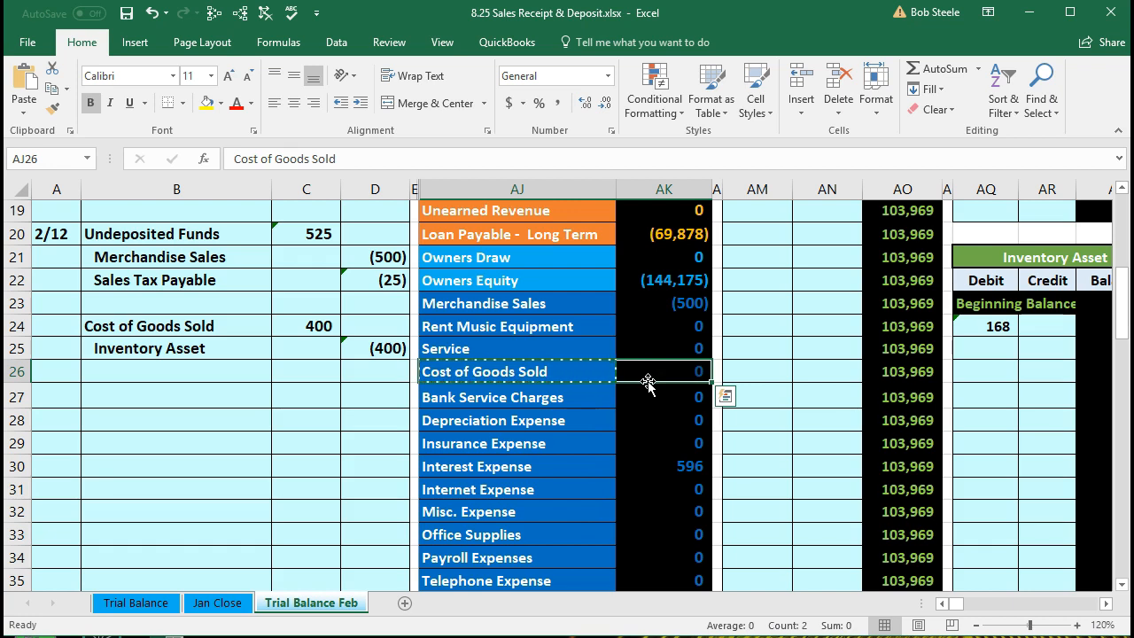
left_click(648, 382)
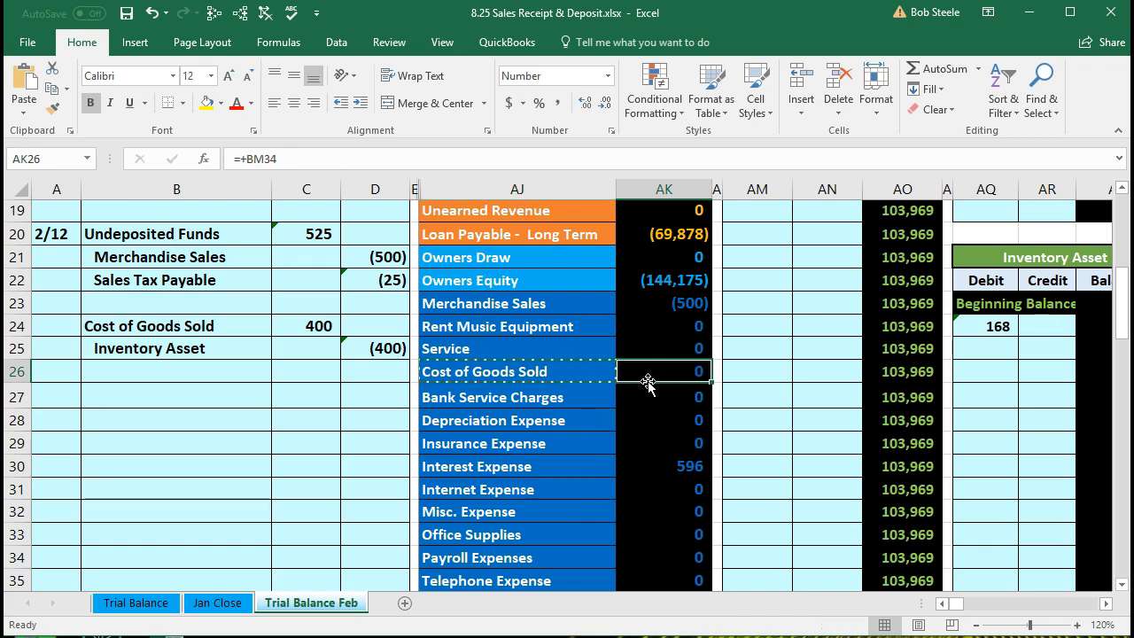
Post the cost of goods sold debit to BK22 of the Cost of Goods Sold ledger account by linking it to C24
key("Right")
key("Right")
key("Right")
key("Right")
key("Right")
key("Right")
key("Right")
key("Right")
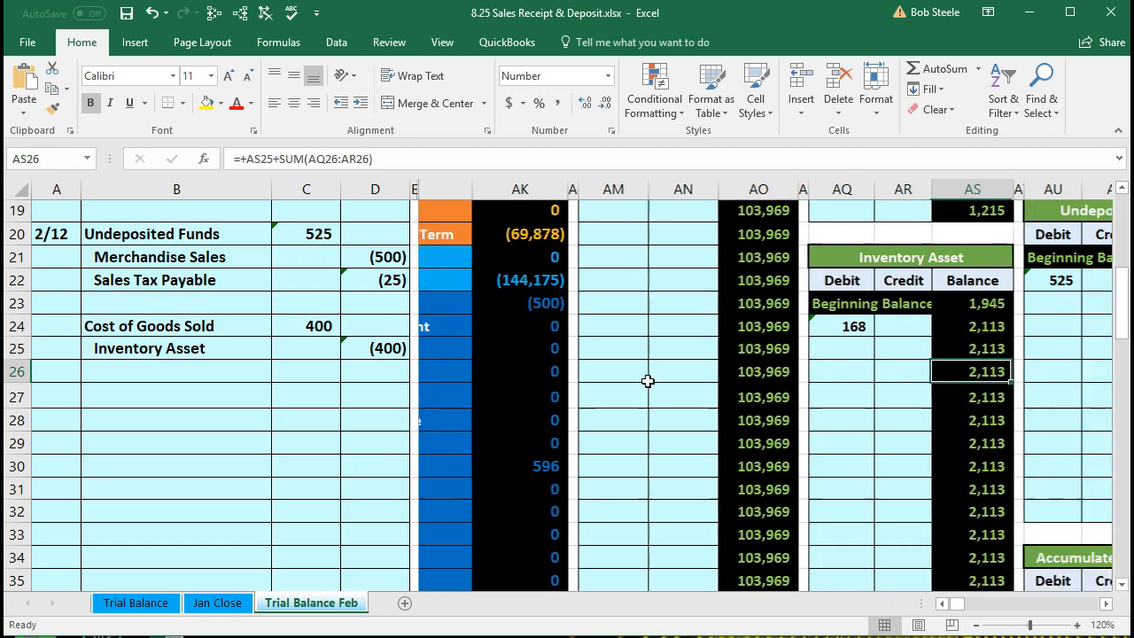
key("Right")
key("Right")
key("Right")
key("Right")
key("Right")
key("Right")
key("Right")
key("Right")
key("Right")
key("Right")
key("Right")
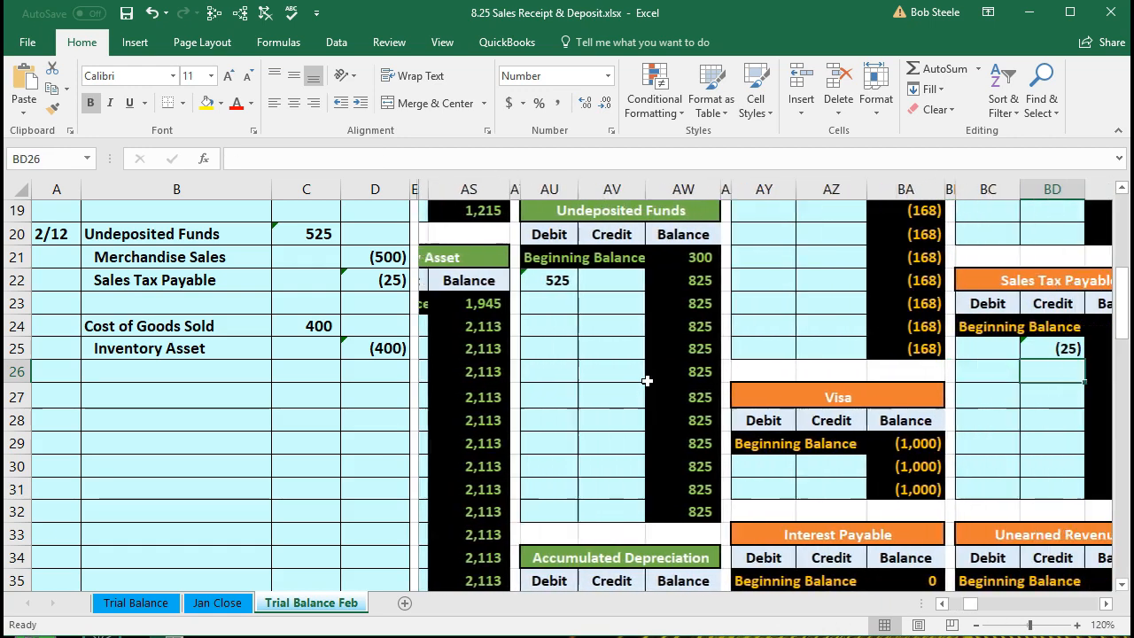
key("Right")
key("Right")
key("Right")
key("Right")
key("Right")
key("Right")
key("Right")
key("Right")
key("Right")
key("Right")
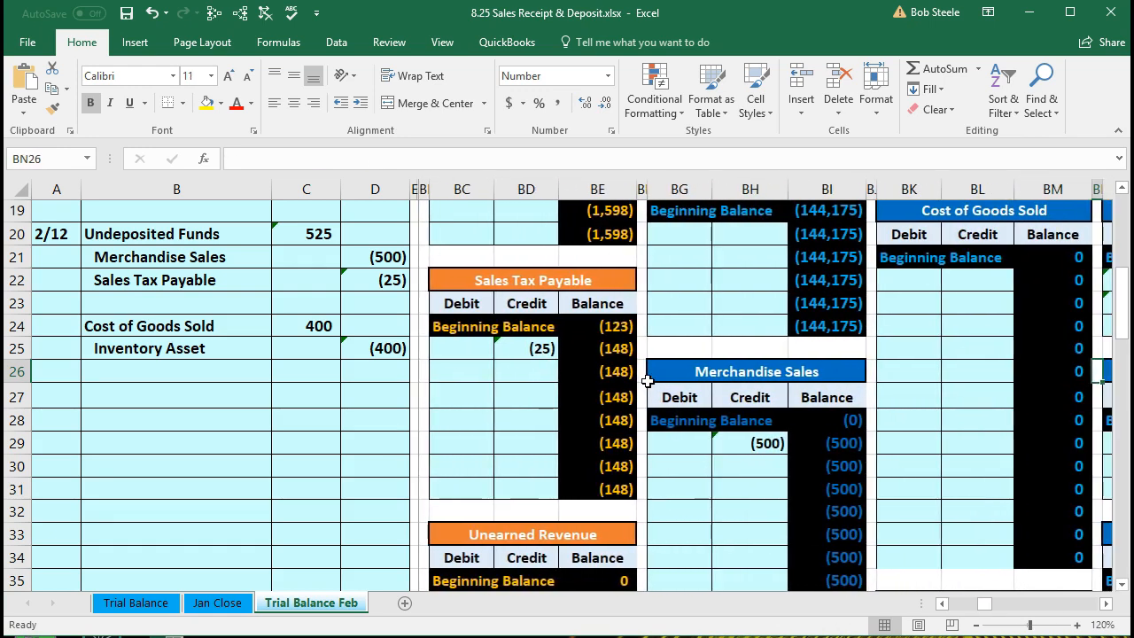
key("Right")
key("Right")
key("Right")
key("Right")
key("Right")
key("Right")
key("Right")
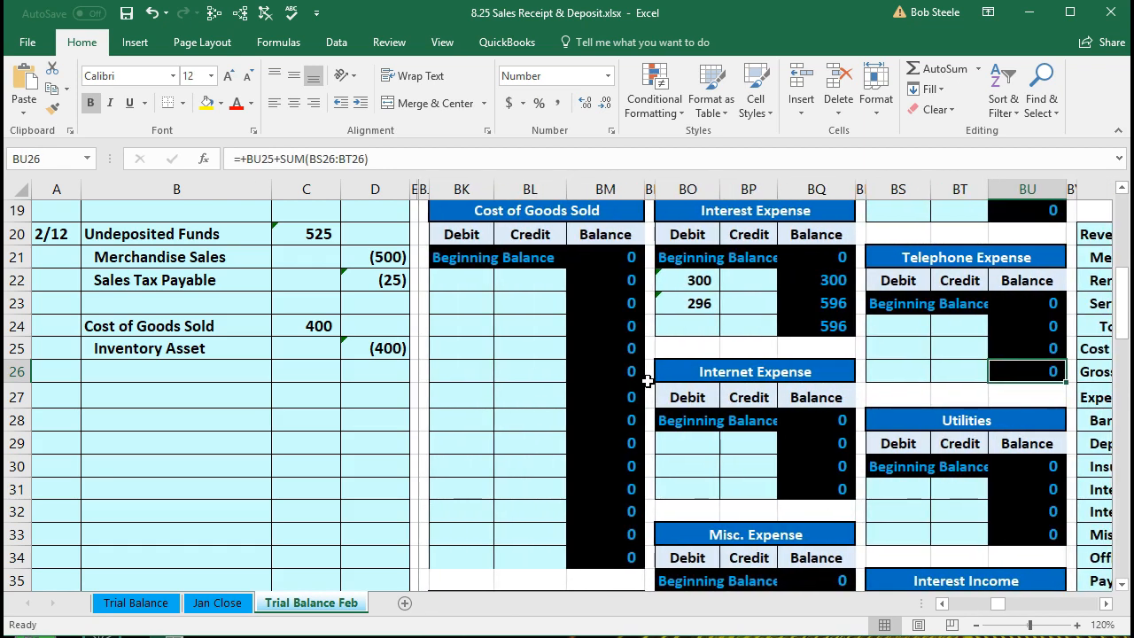
left_click(458, 281)
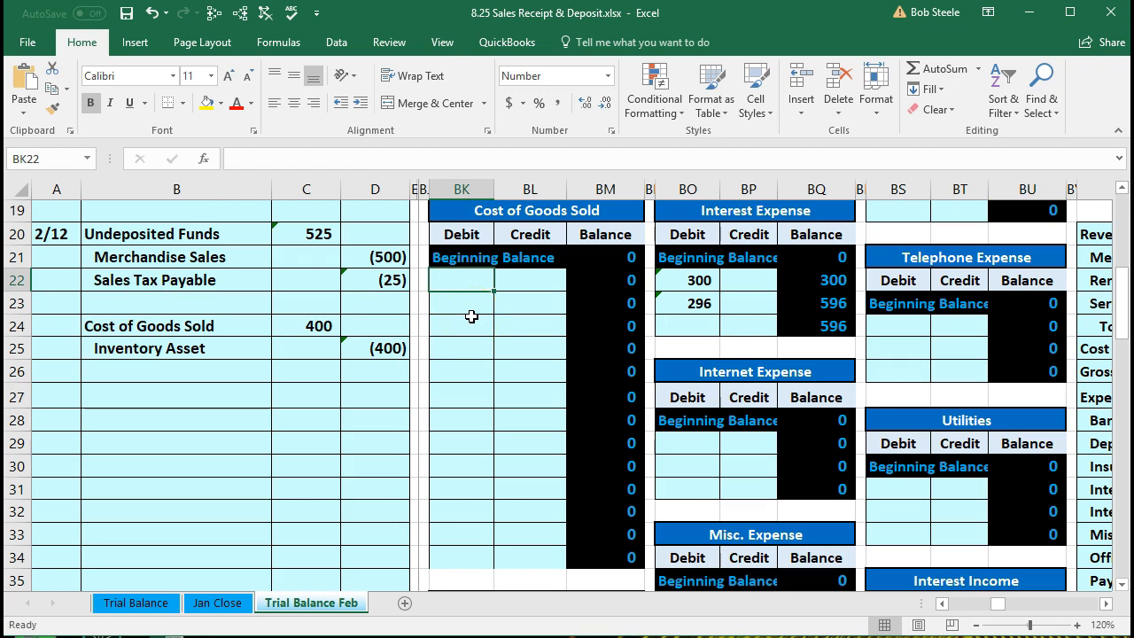
type("=")
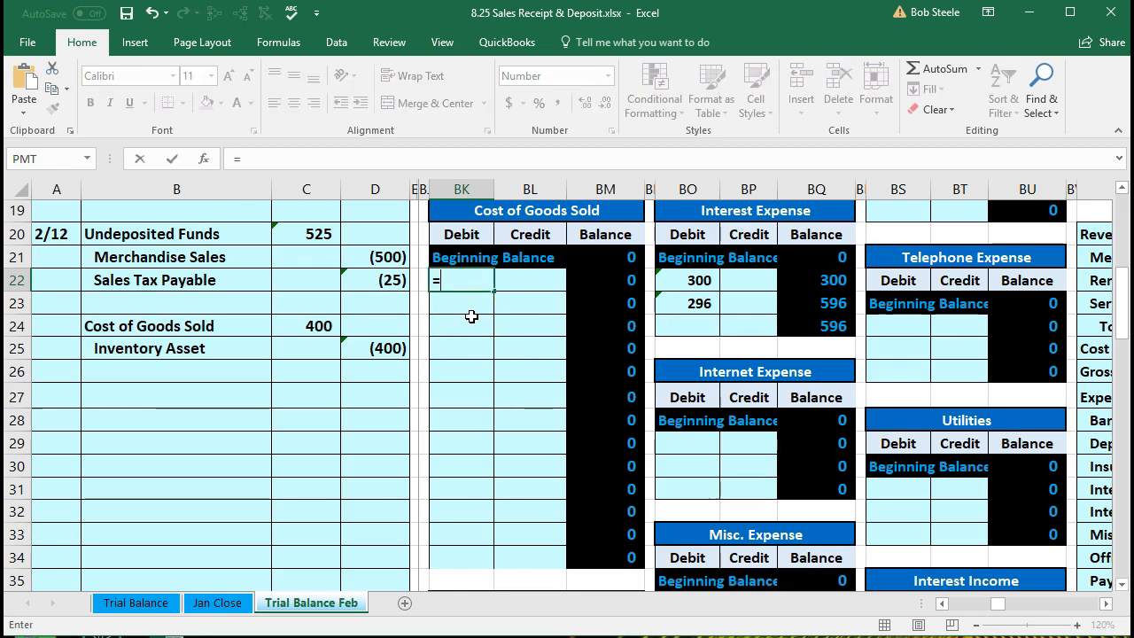
left_click(312, 330)
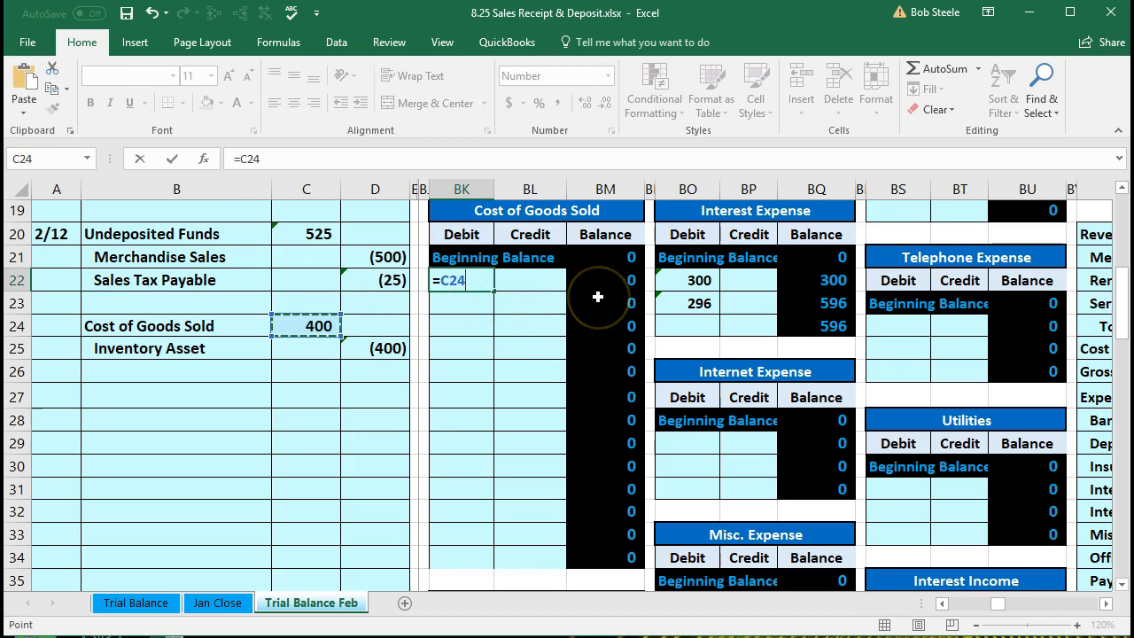
key("Return")
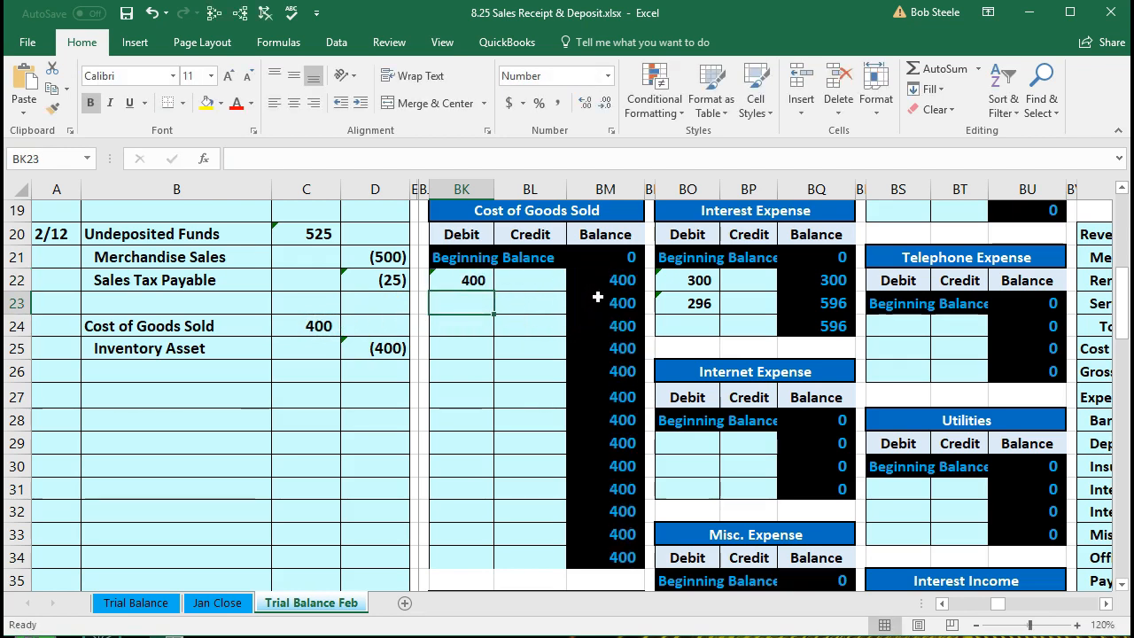
Check the Cost of Goods Sold balance in the trial balance against the Merchandise Sales balance
key("Left")
key("Left")
key("Left")
key("Left")
key("Left")
key("Left")
key("Left")
key("Left")
key("Left")
key("Left")
key("Left")
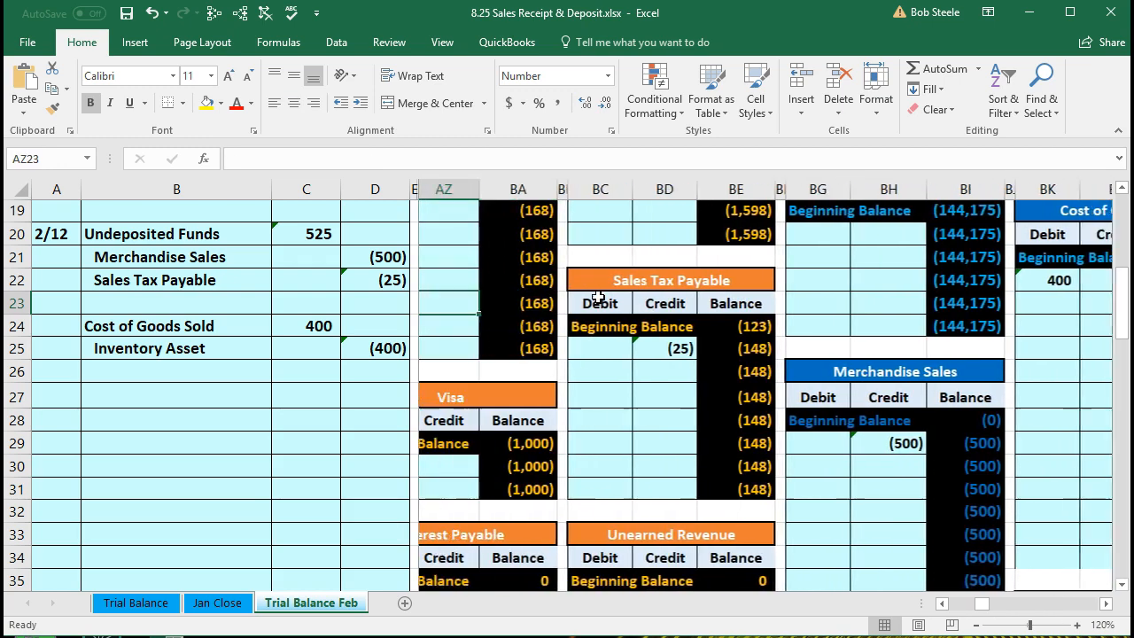
key("Left")
key("Left")
key("Left")
key("Left")
key("Left")
key("Left")
key("Left")
key("Left")
key("Left")
key("Left")
key("Left")
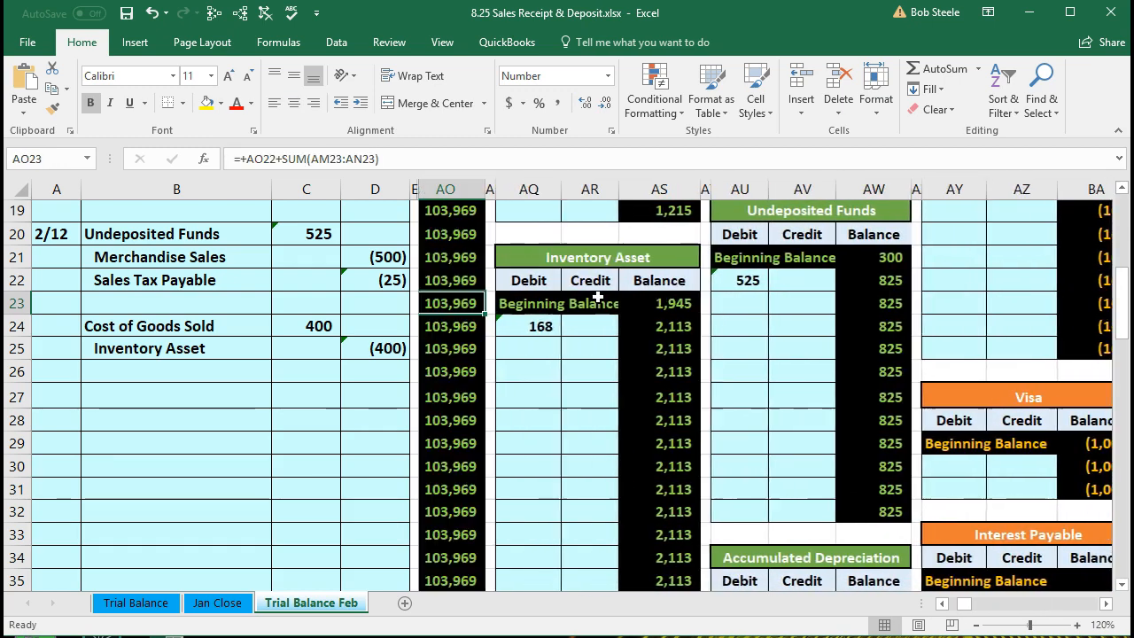
key("Left")
key("Left")
key("Left")
key("Left")
key("Left")
key("Left")
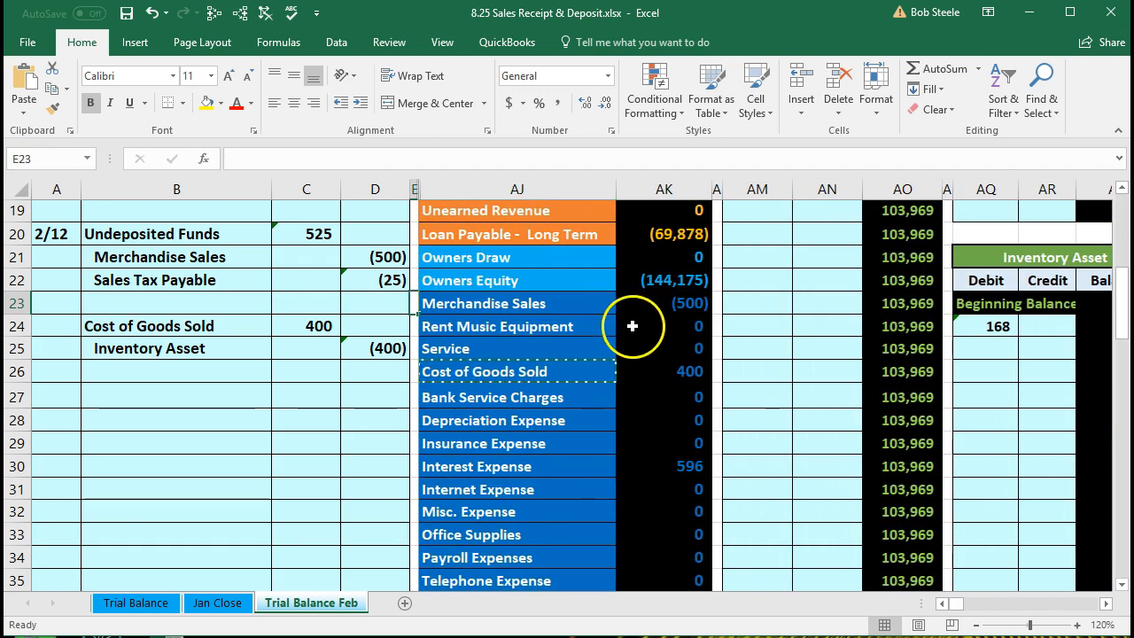
left_click(665, 370)
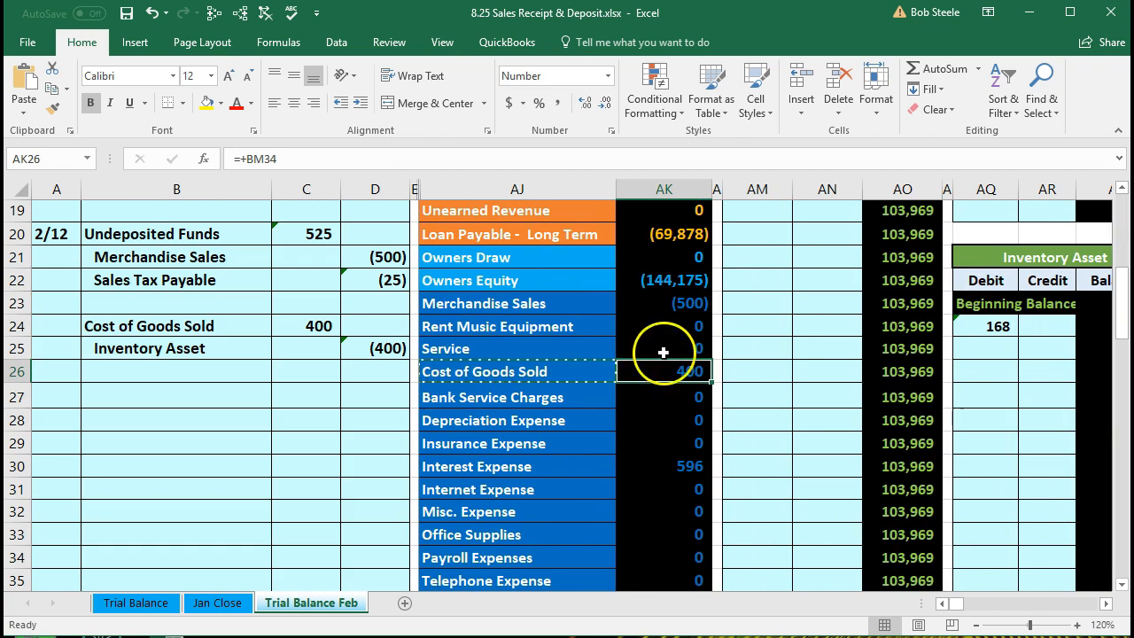
left_click(657, 305)
left_click(666, 373)
Review the Inventory Asset line in row 7 of the trial balance and the accounting equation totals above it
scroll(341, 492, "up", 2)
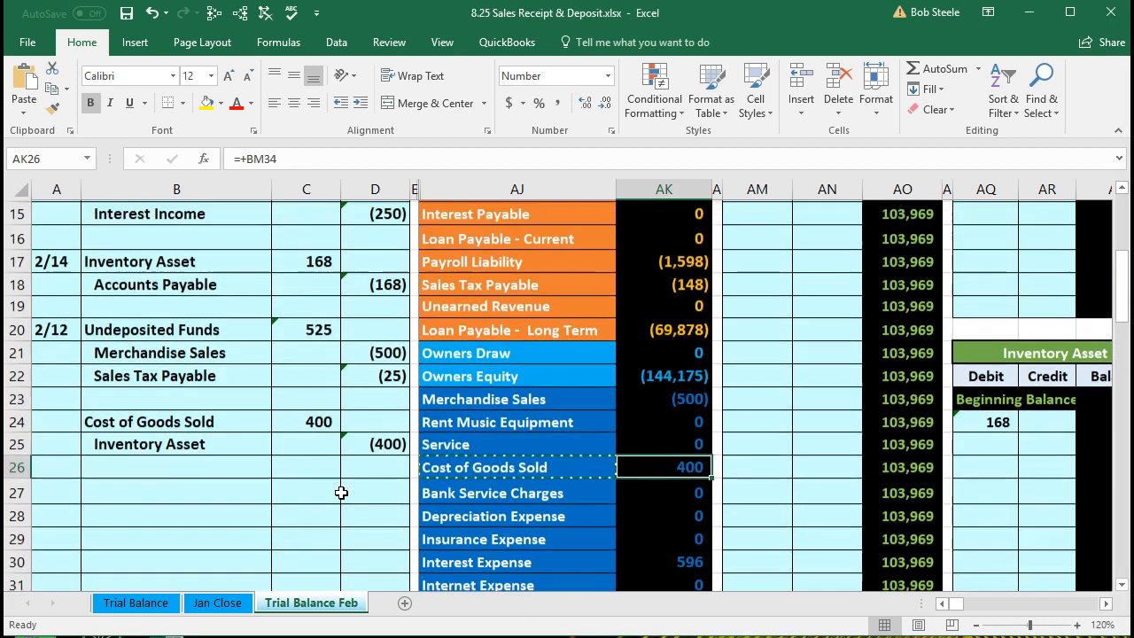
scroll(341, 492, "up", 3)
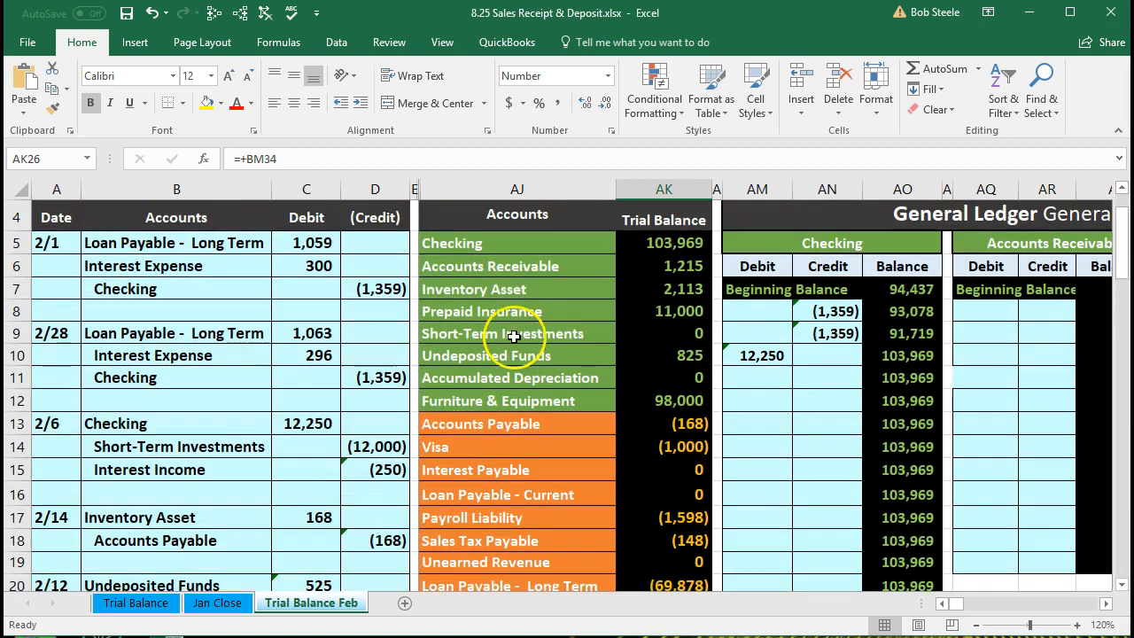
left_click(526, 285)
left_click_drag(526, 285, 660, 289)
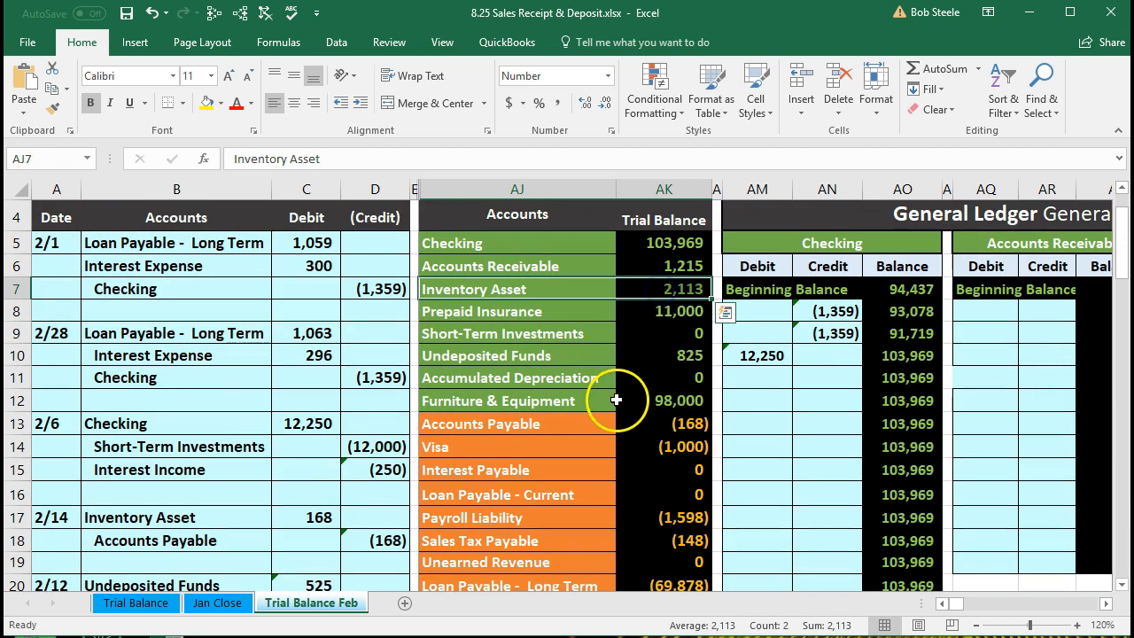
scroll(601, 428, "down", 2)
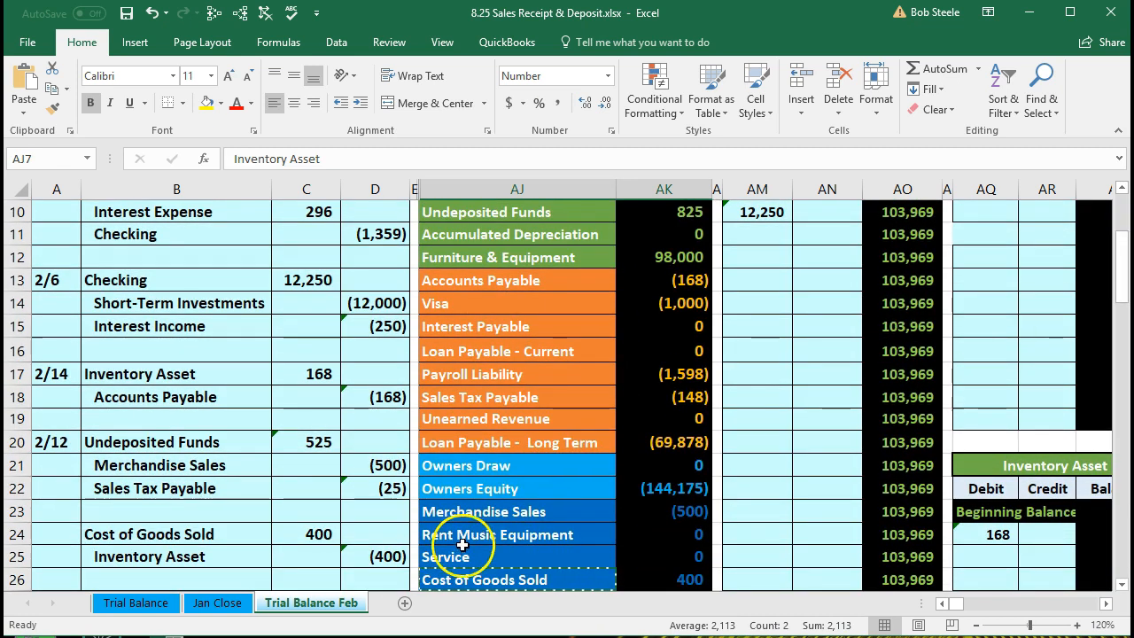
scroll(457, 550, "up", 3)
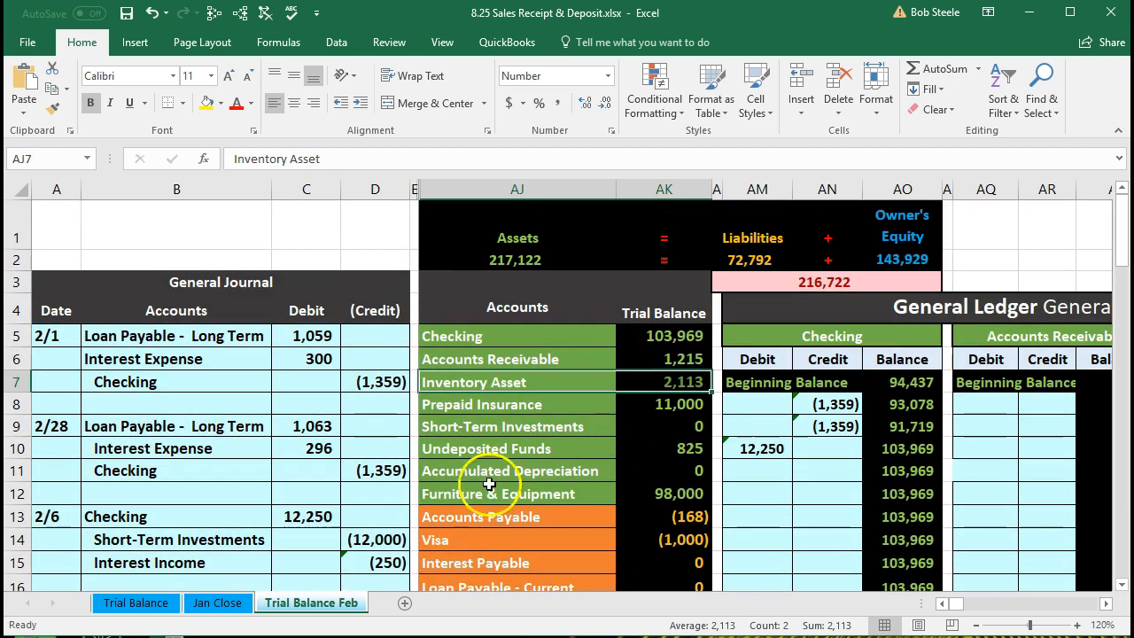
Locate the Inventory Asset account in the general ledger
left_click(508, 448)
key("Right")
key("Right")
key("Right")
key("Right")
key("Right")
key("Right")
key("Right")
key("Right")
key("Right")
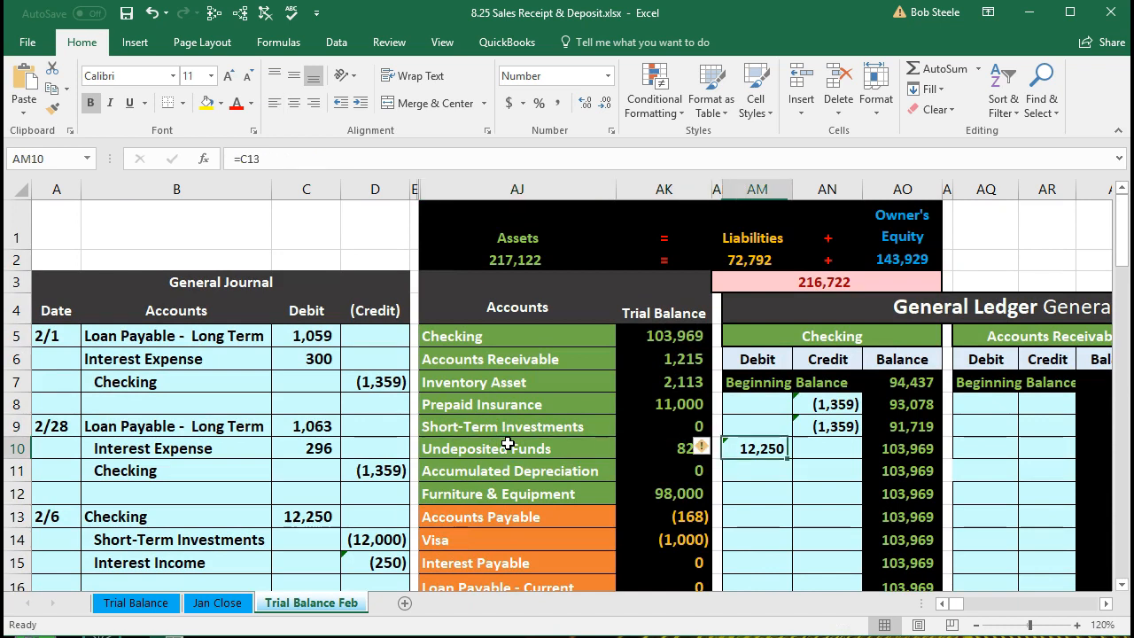
key("Right")
key("Right")
key("Right")
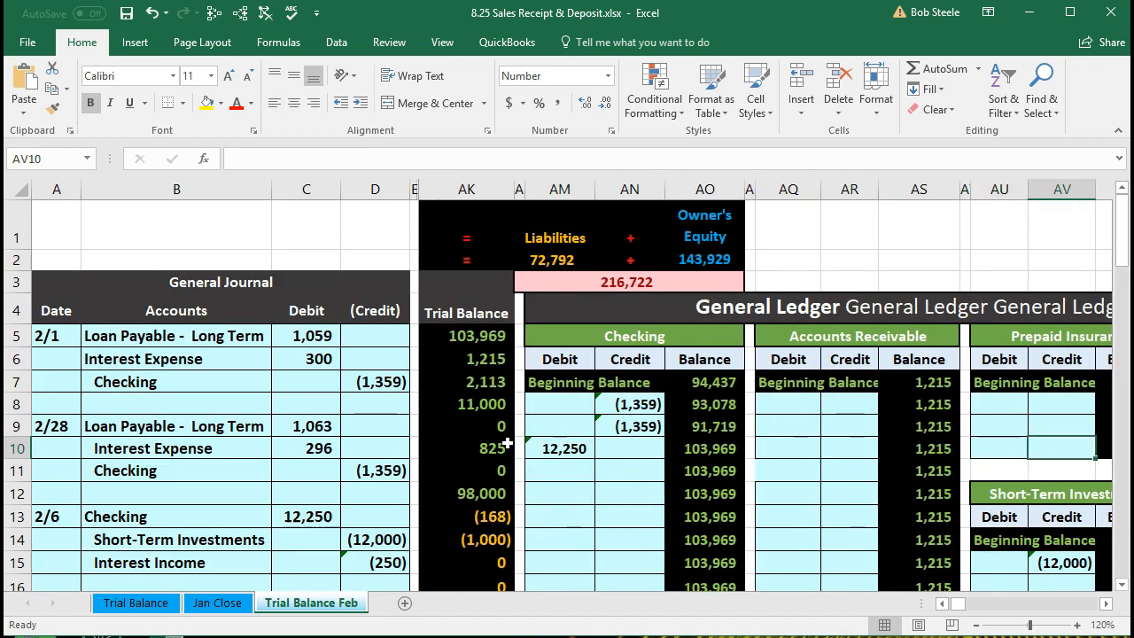
scroll(814, 447, "down", 5)
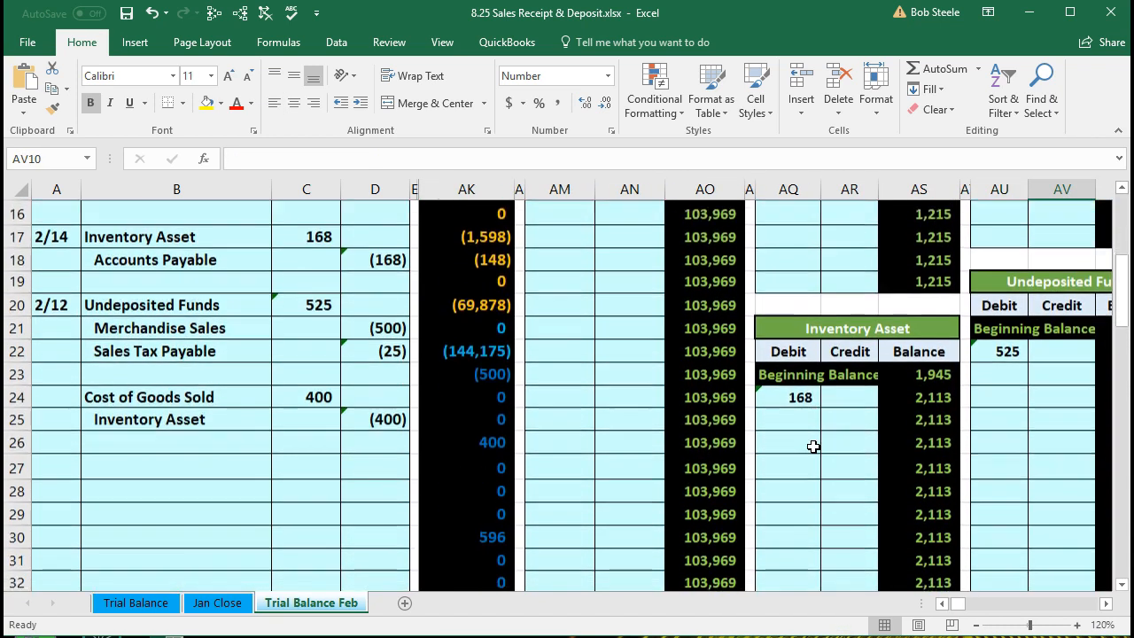
scroll(813, 446, "down", 1)
left_click(802, 352)
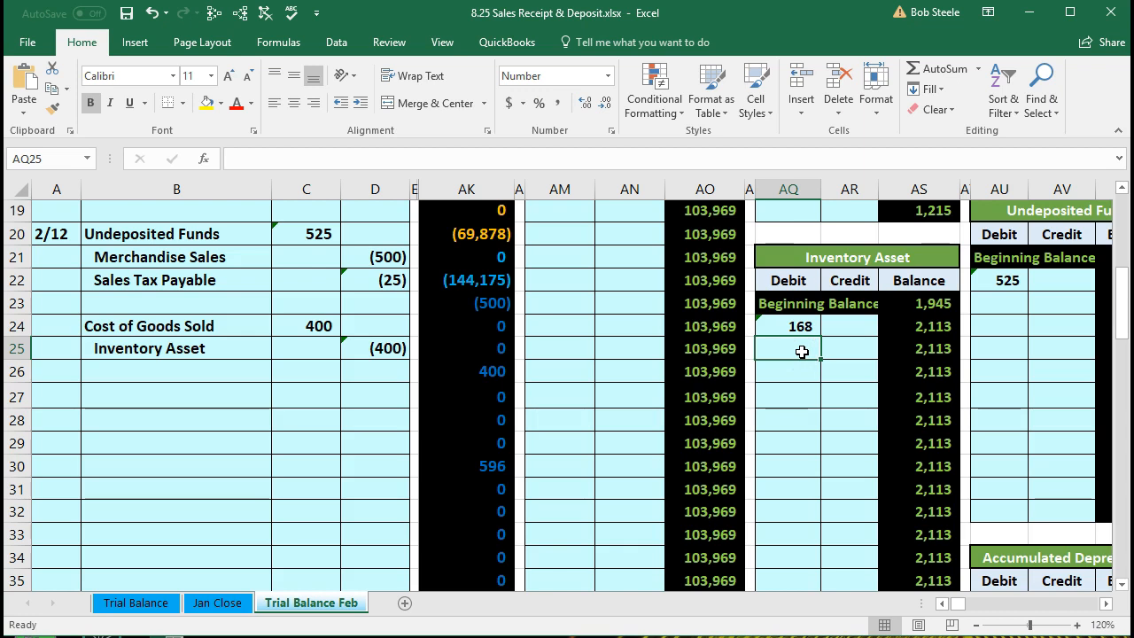
type("=")
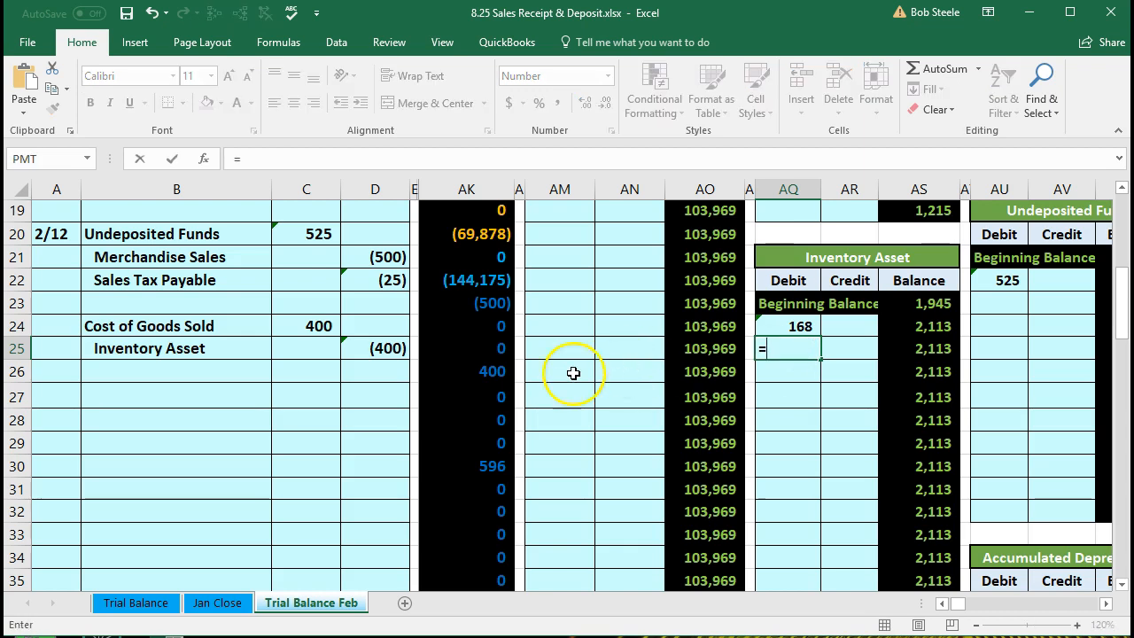
left_click(389, 350)
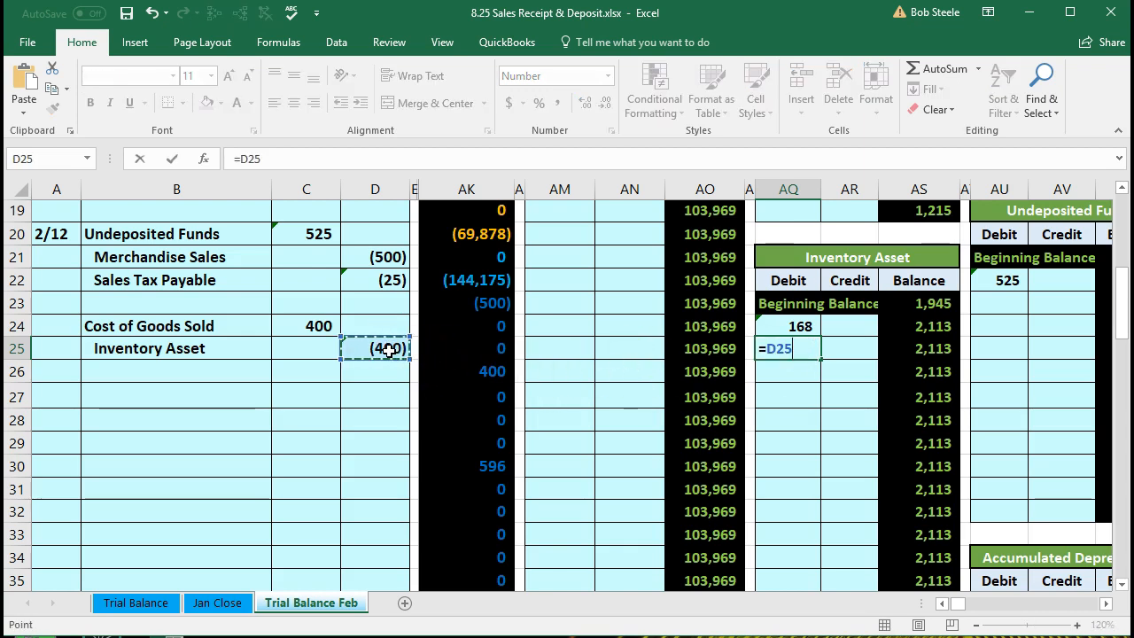
key("BackSpace")
key("BackSpace")
key("BackSpace")
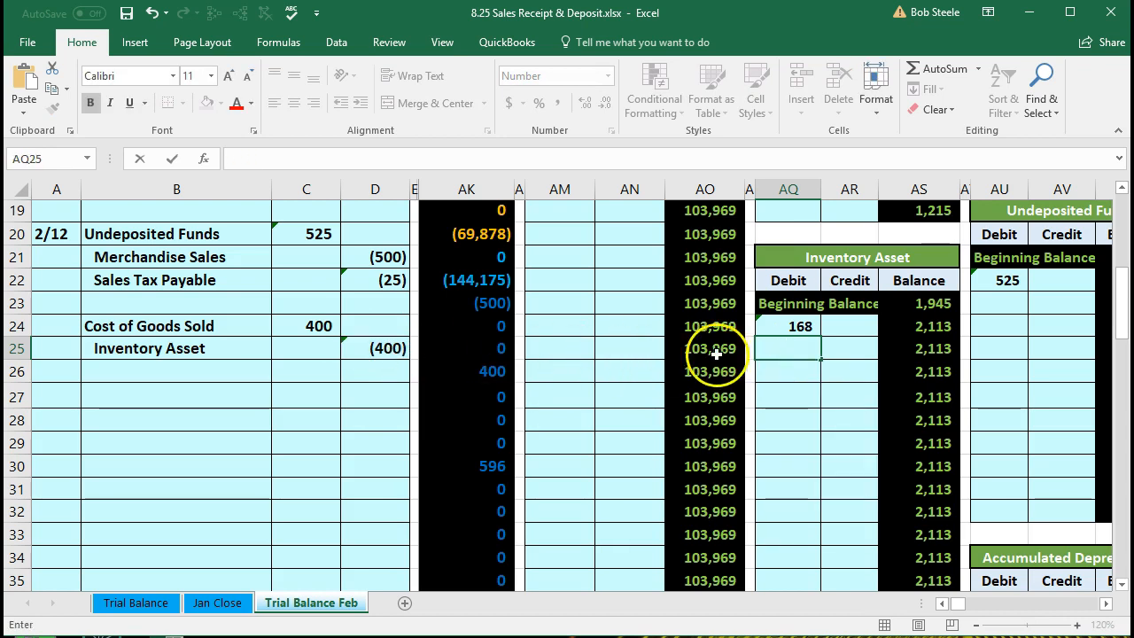
Post the inventory credit to AR25 of the Inventory Asset ledger account by linking it to D25
left_click(851, 350)
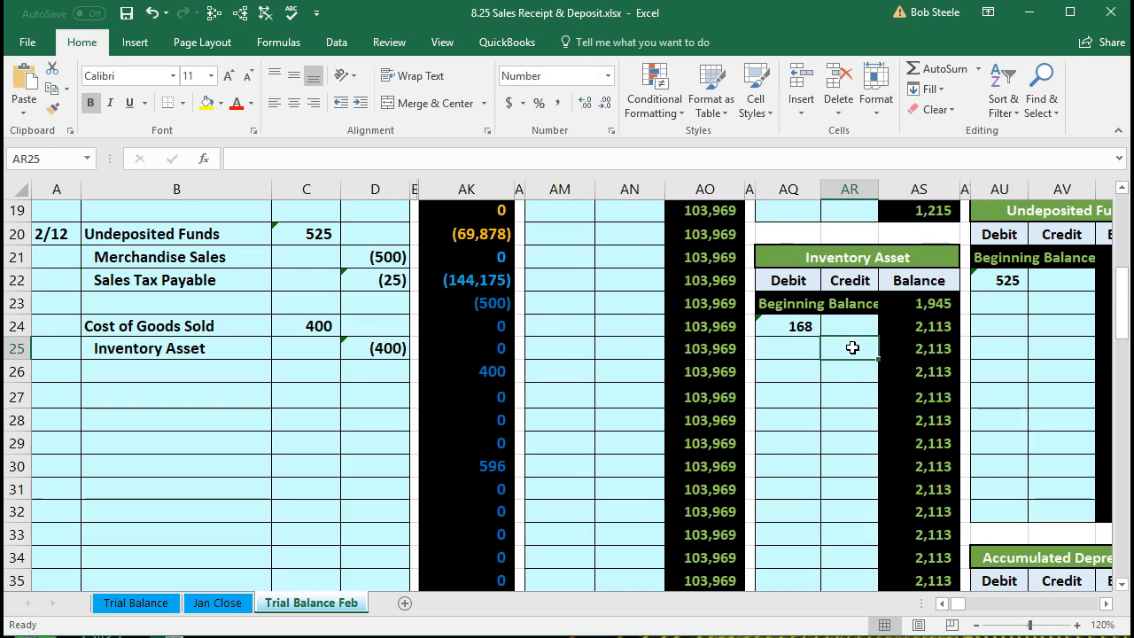
type("=")
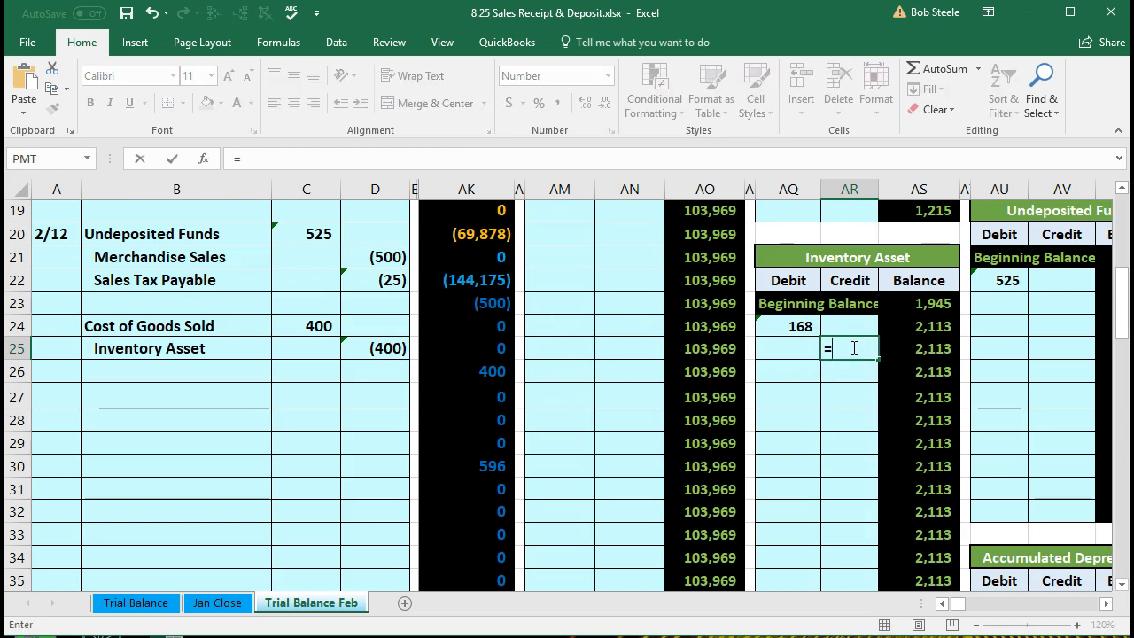
left_click(392, 349)
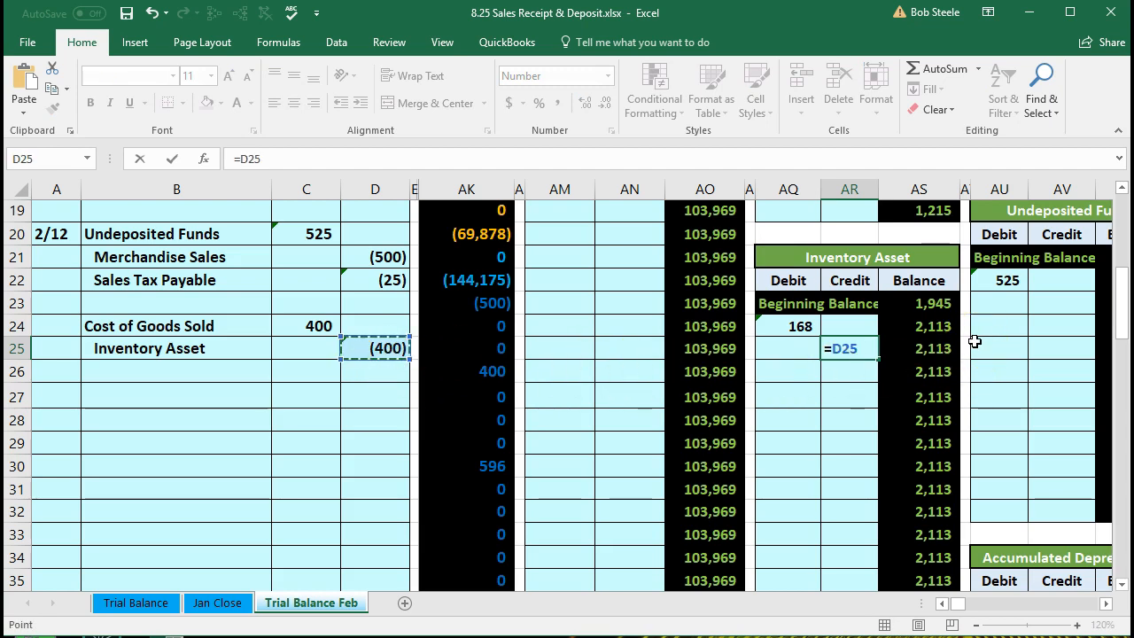
key("Return")
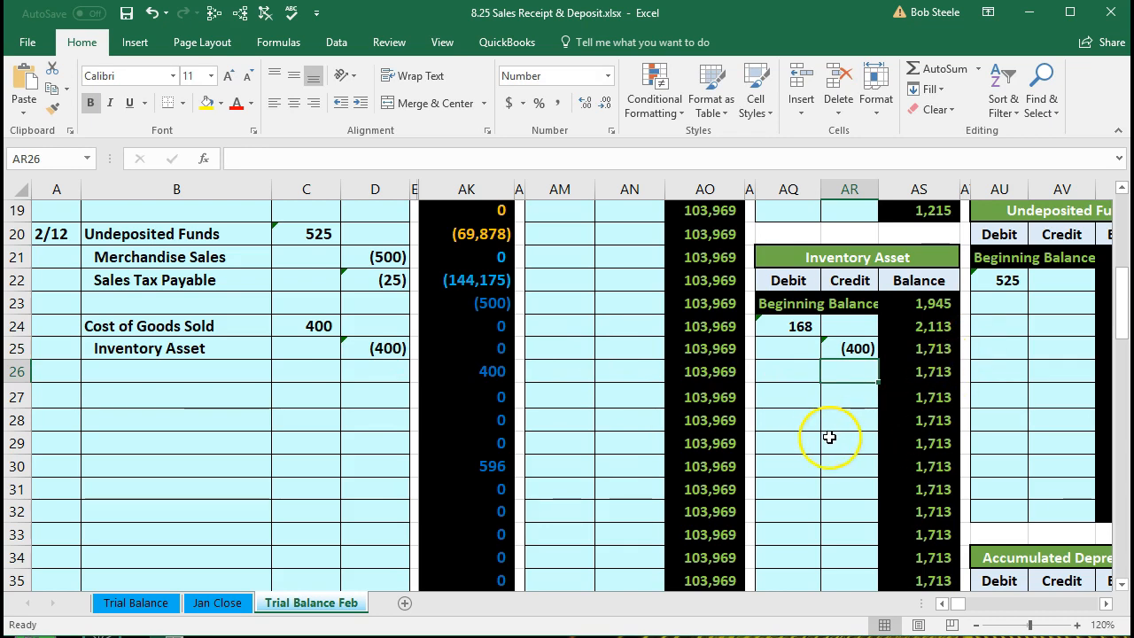
Check the Inventory Asset balance in AK7 of the trial balance and the accounting equation totals in rows 2 and 3
key("Left")
key("Left")
key("Left")
key("Left")
key("Left")
key("Left")
key("Left")
key("Left")
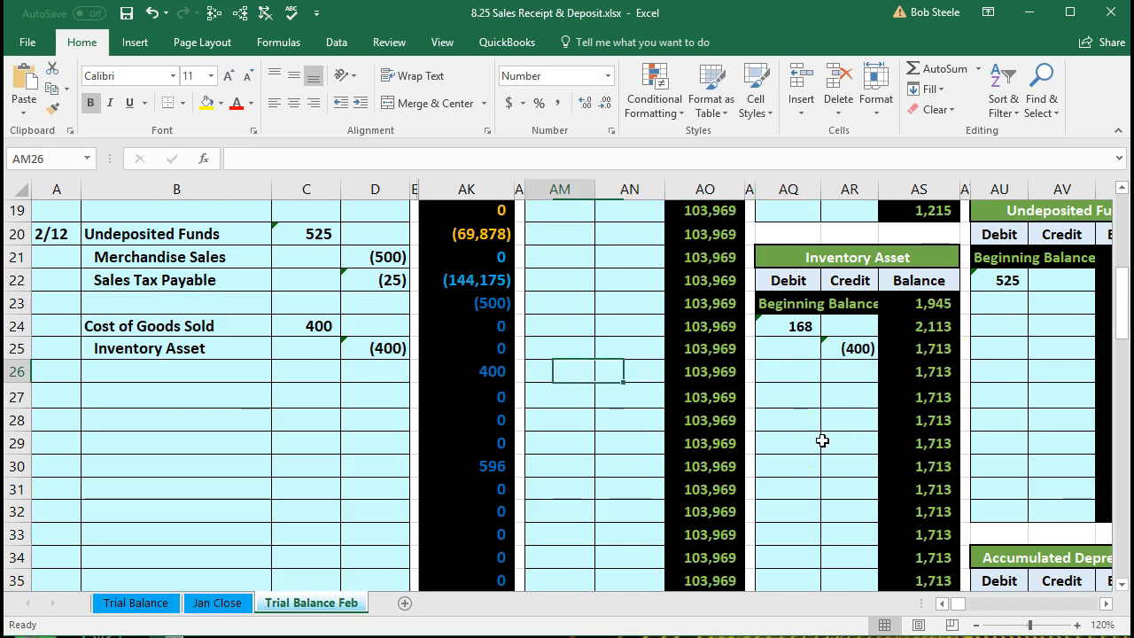
key("ctrl+c")
key("Left")
key("Left")
scroll(822, 441, "up", 6)
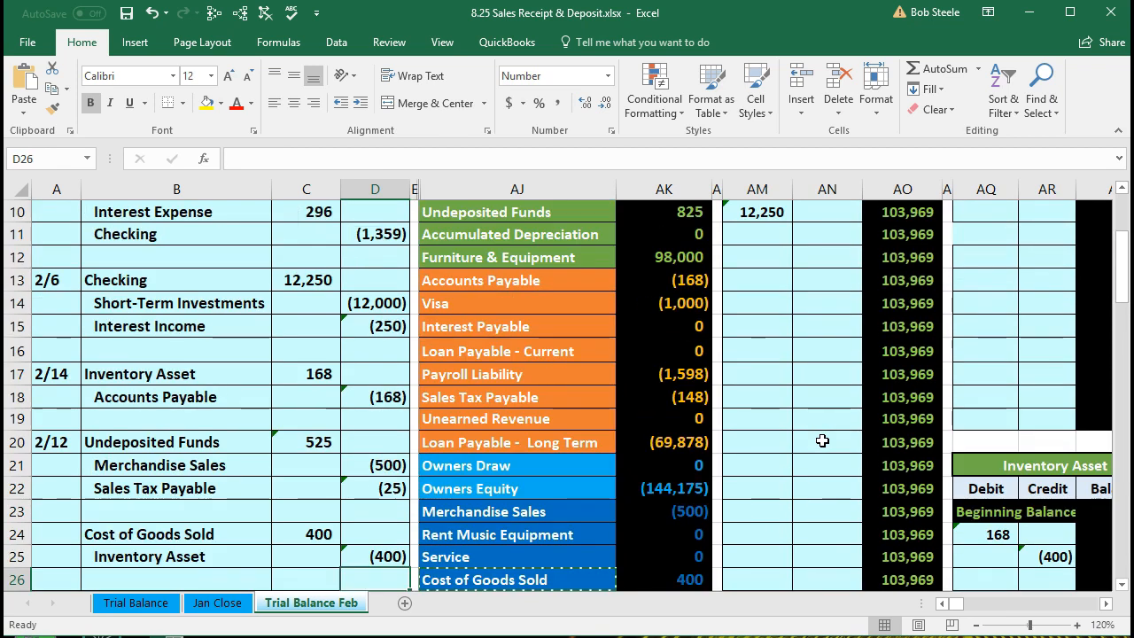
scroll(800, 427, "up", 1)
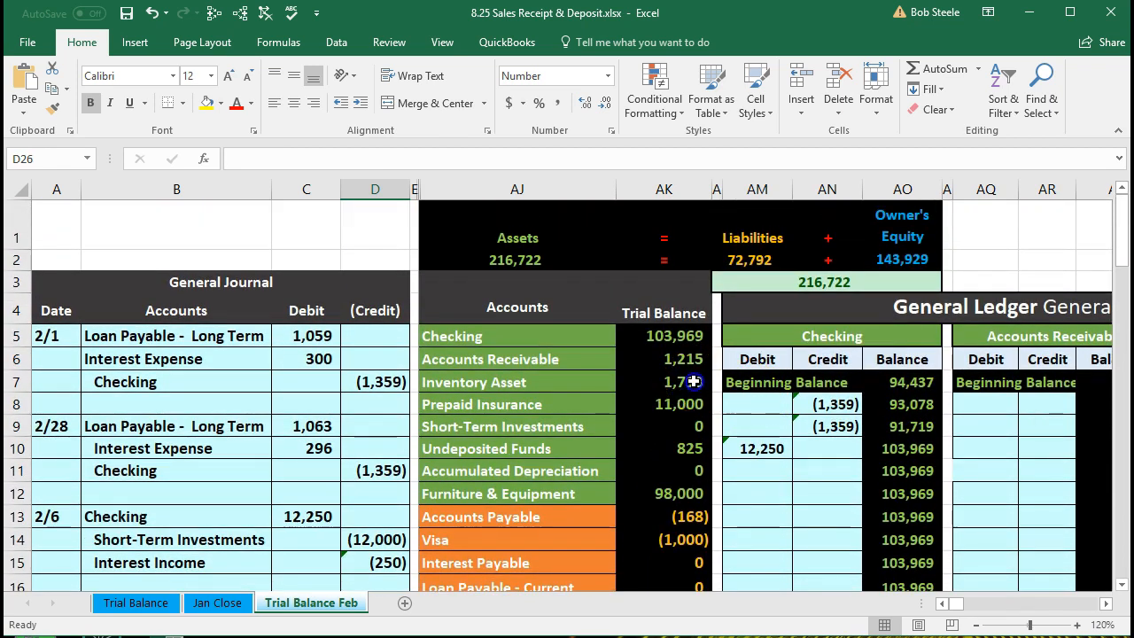
left_click(690, 381)
left_click(535, 382)
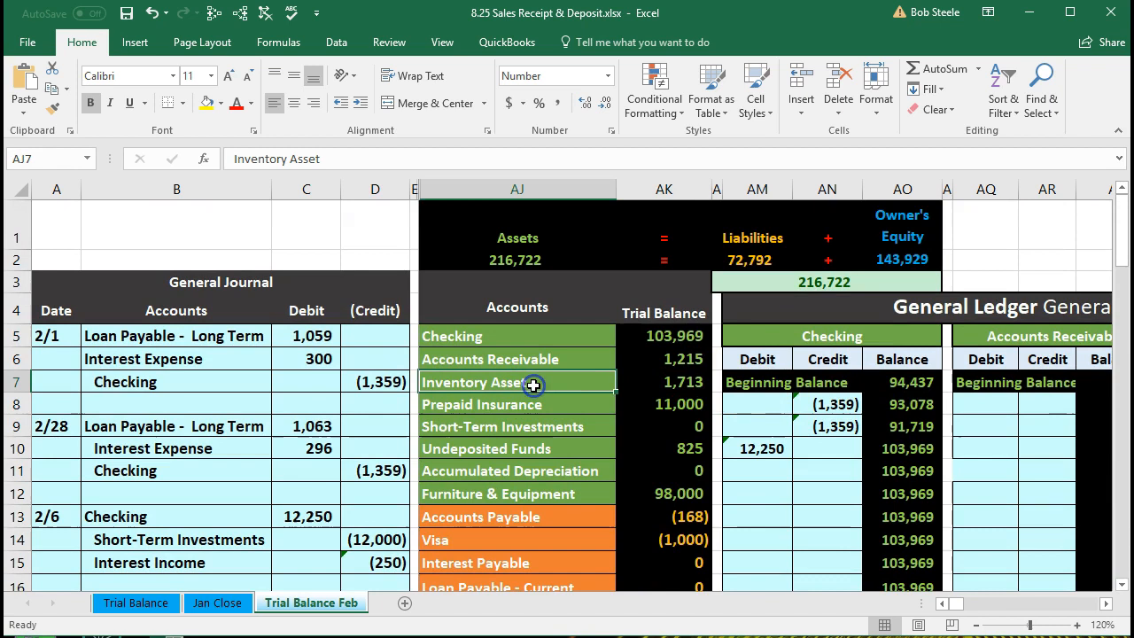
left_click(648, 388)
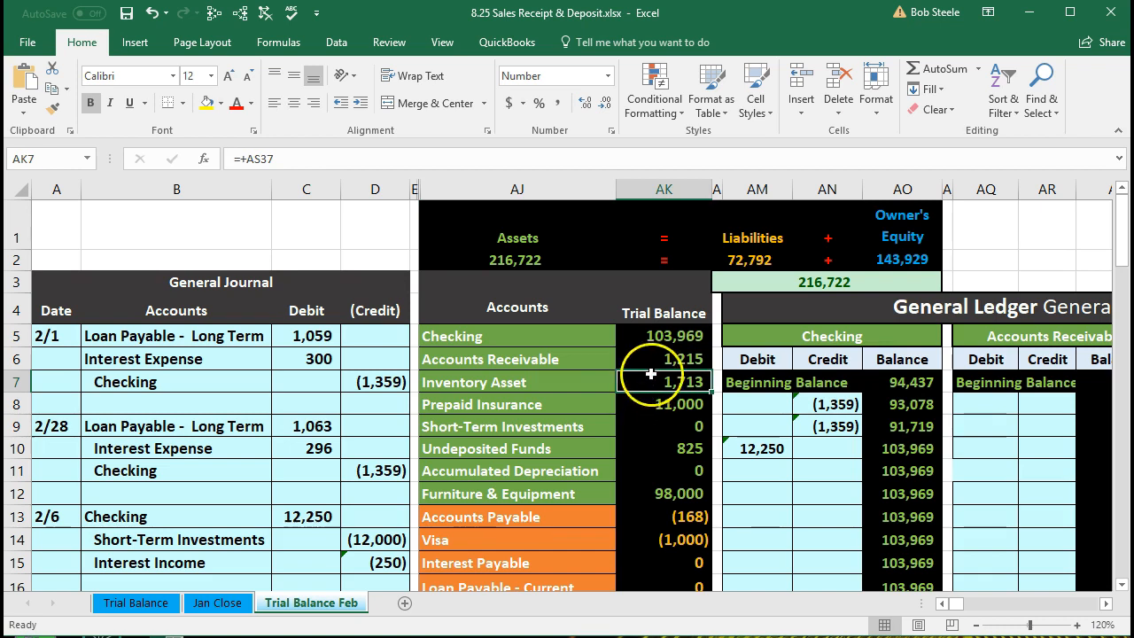
Select the Checking balance in AK5 and unfreeze the worksheet panes
left_click(640, 340)
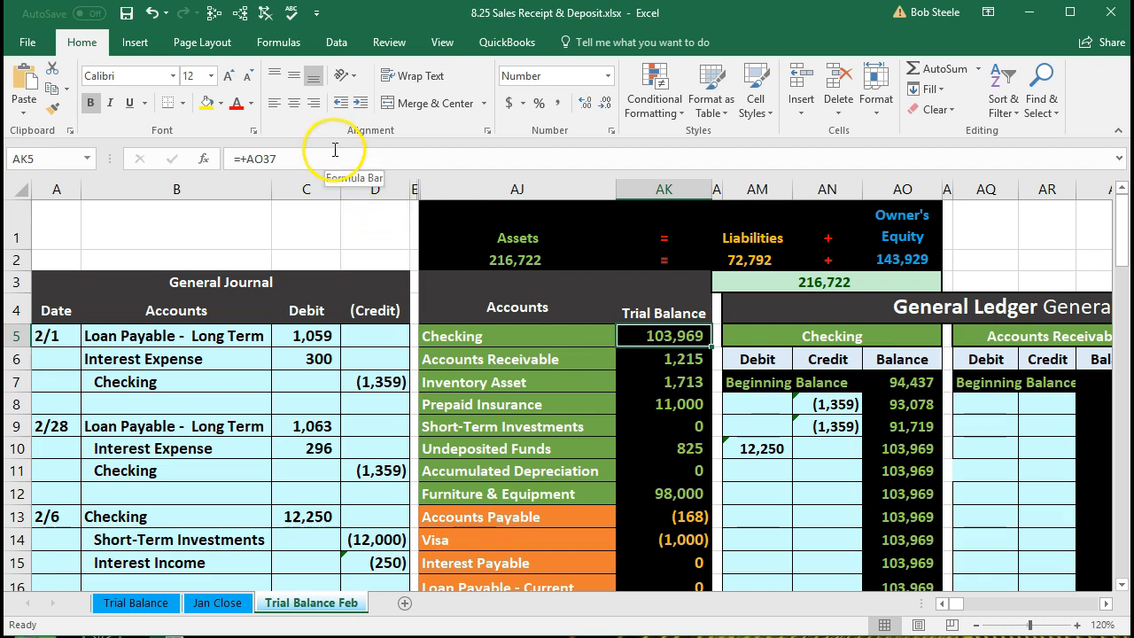
left_click(439, 44)
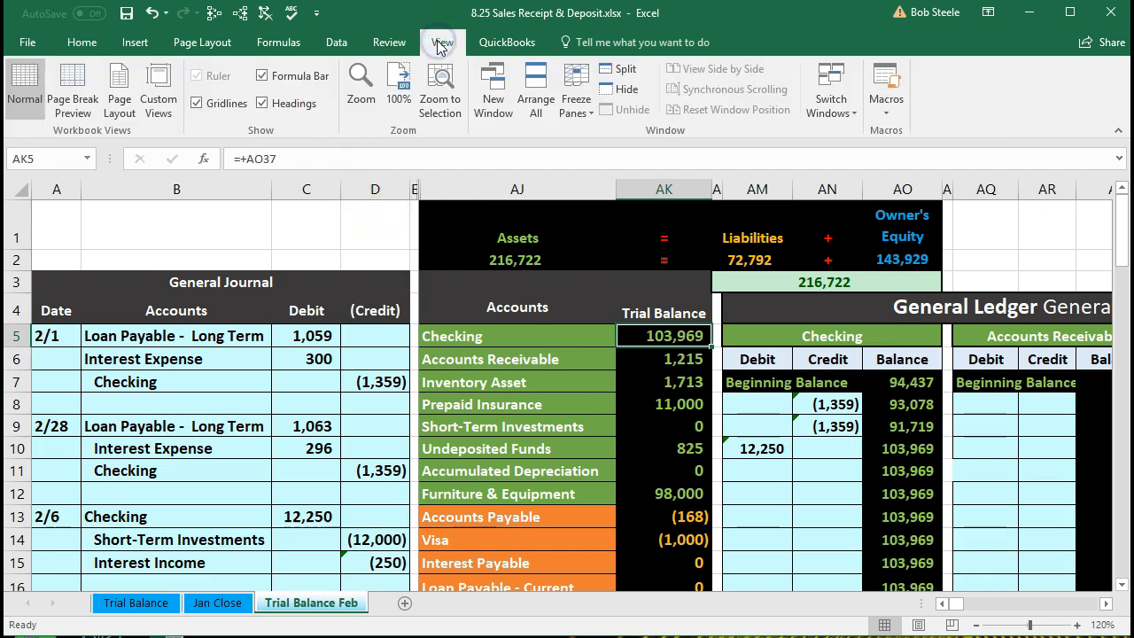
left_click(572, 111)
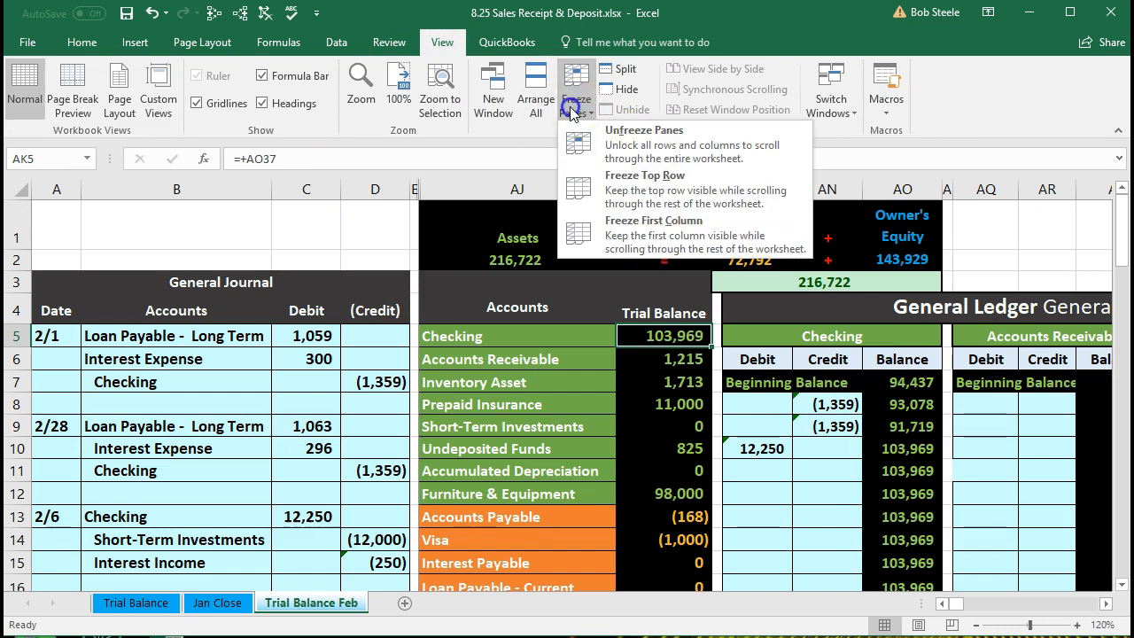
left_click(661, 148)
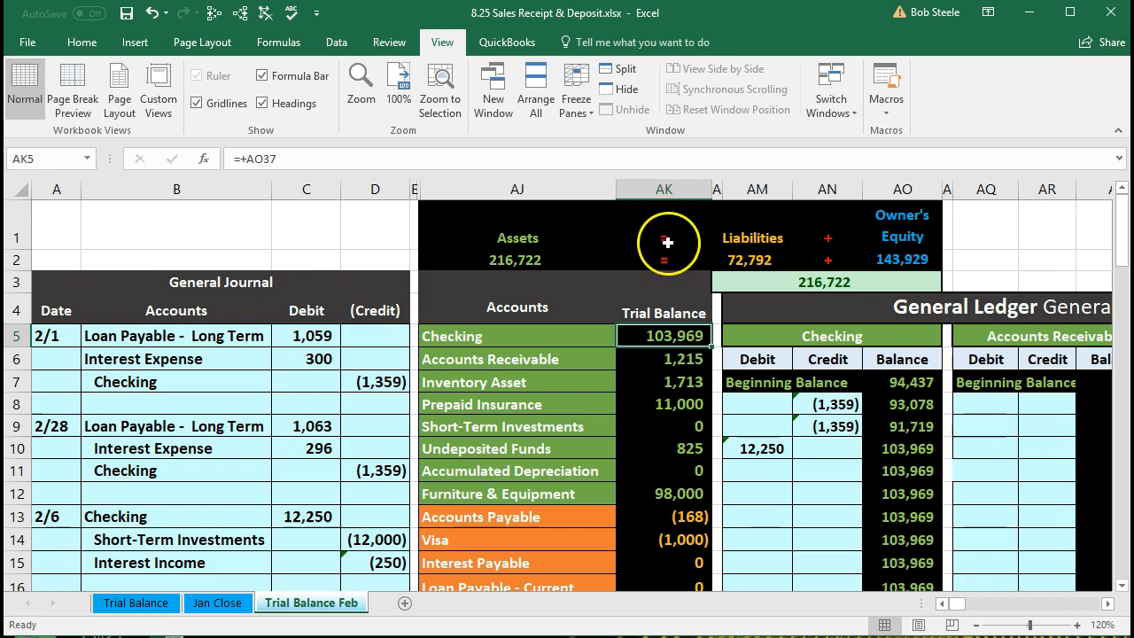
Trace the dependents of the Checking balance in AK5 and select the Inventory Asset balance in AK7
left_click(244, 15)
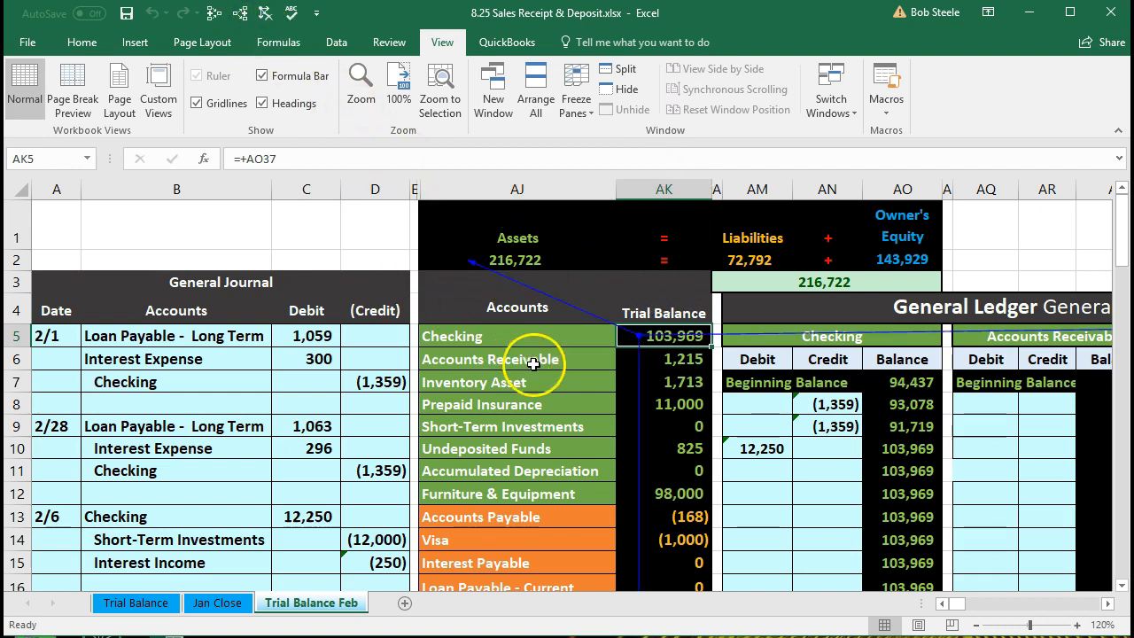
left_click(689, 392)
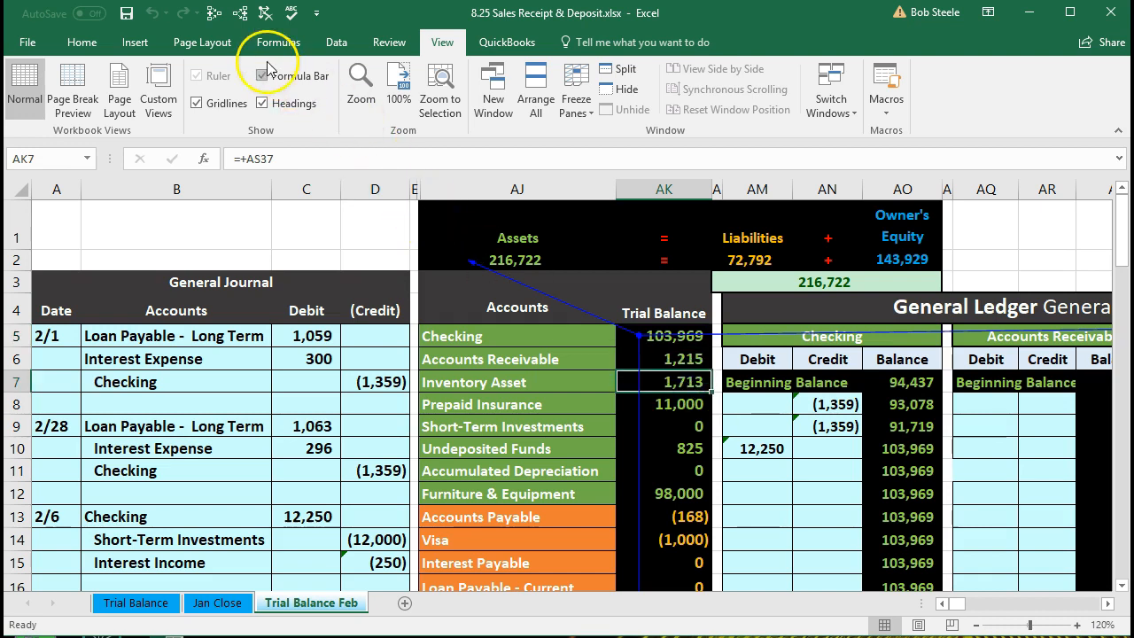
Trace the dependents of the trial balance amounts for Inventory Asset, Merchandise Sales and Cost of Goods Sold
left_click(242, 17)
scroll(506, 435, "down", 4)
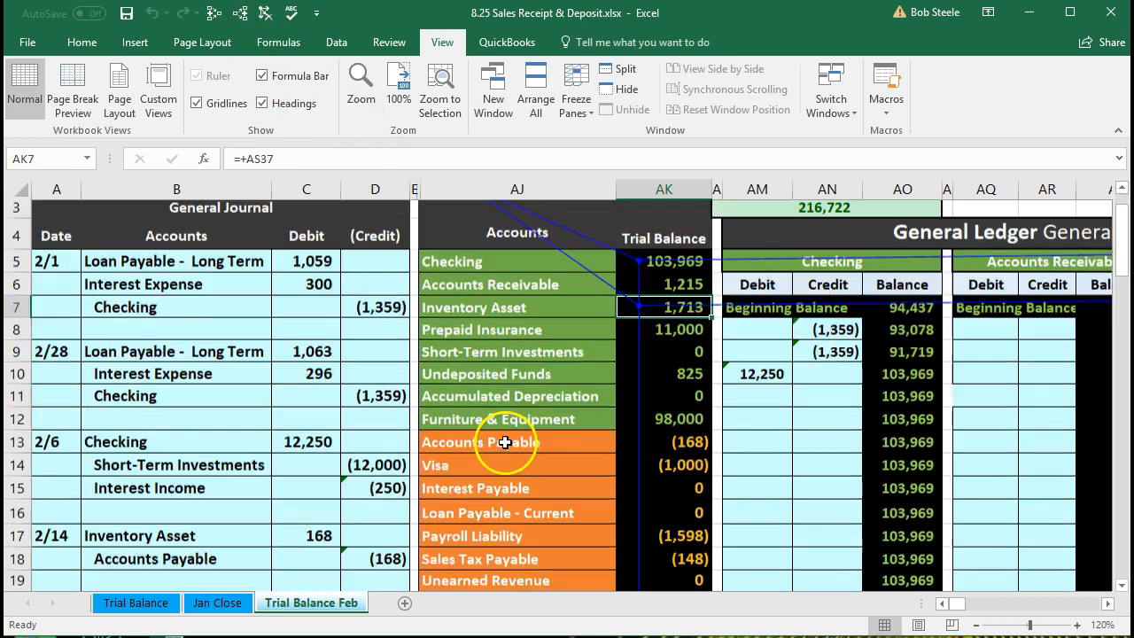
left_click(664, 442)
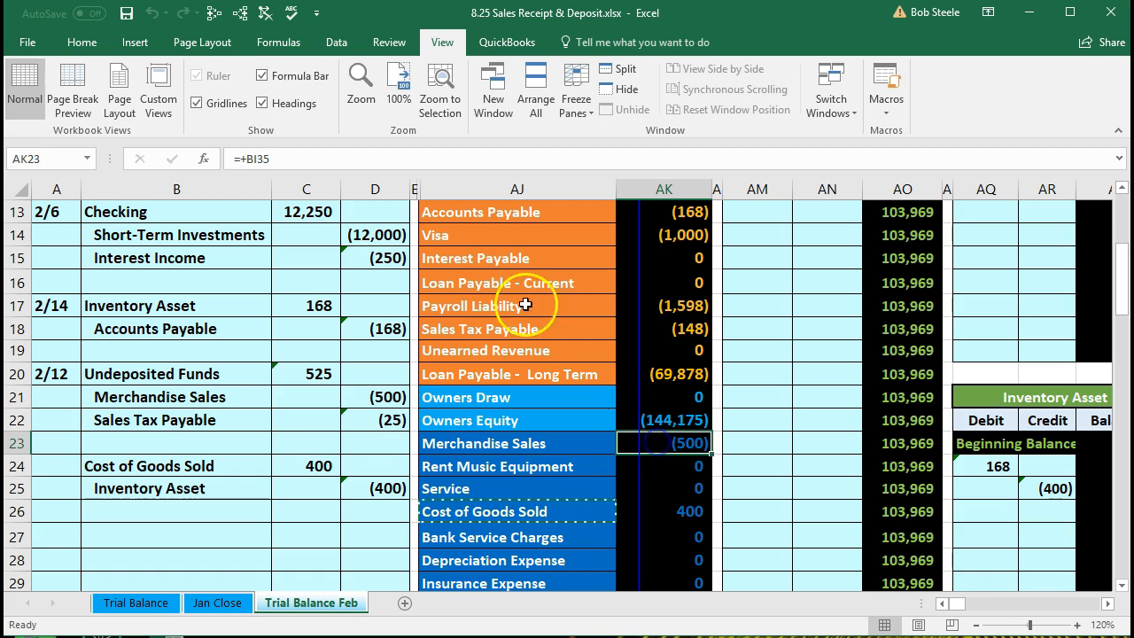
left_click(244, 16)
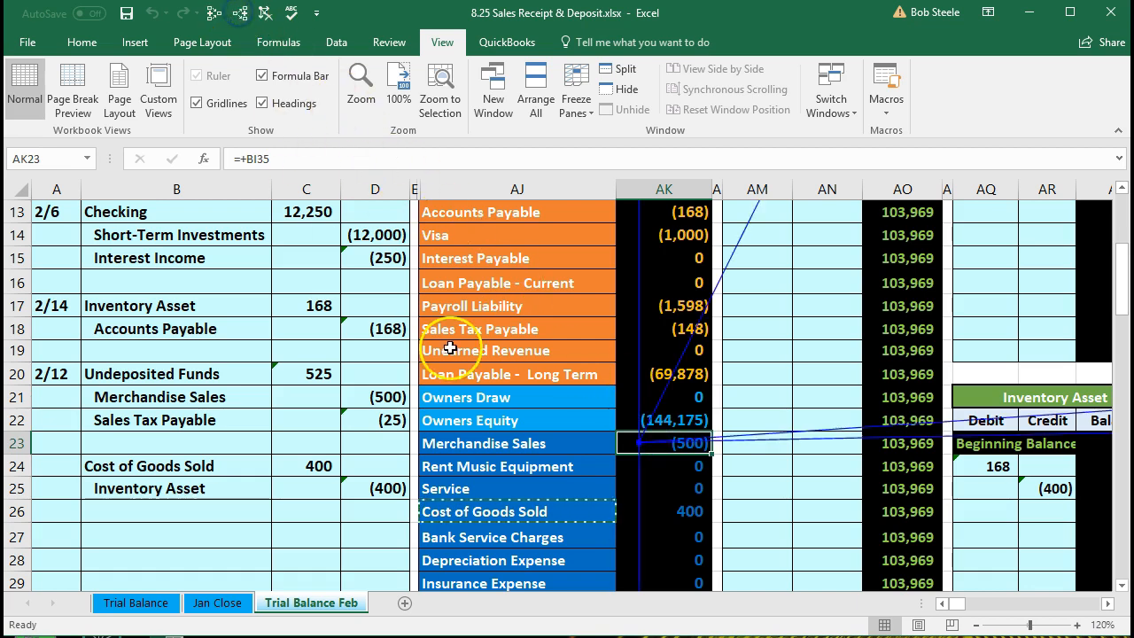
scroll(537, 448, "down", 1)
left_click(661, 446)
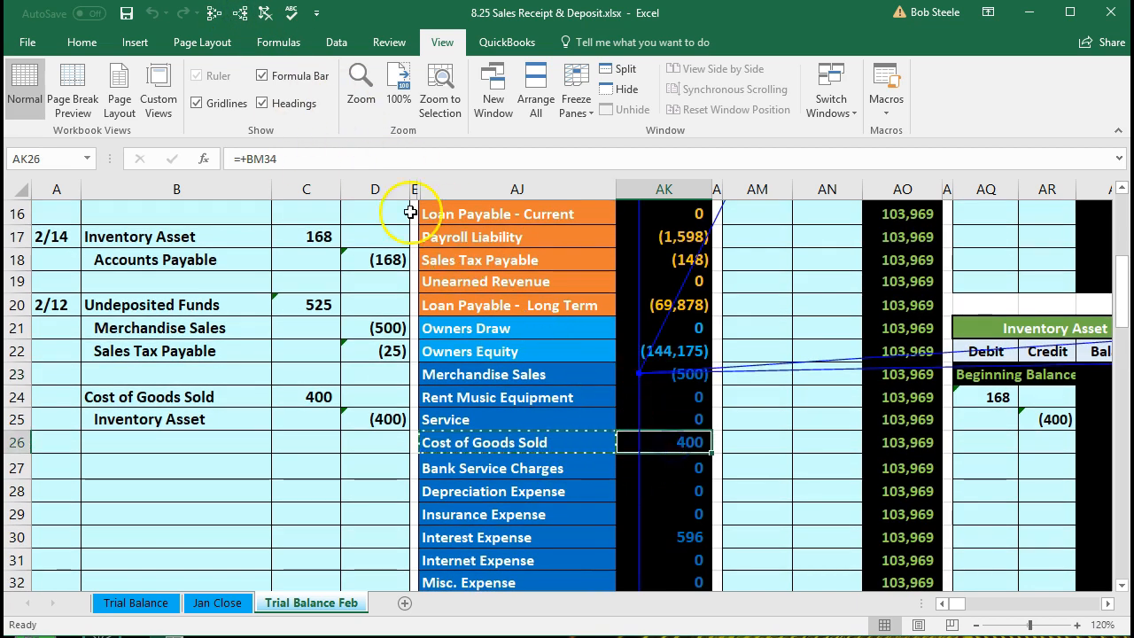
left_click(241, 16)
Examine the balance sheet's Cash, Inventory Asset, Total Assets and Total Liabilities & Equity amounts beyond the general ledger
scroll(576, 381, "up", 4)
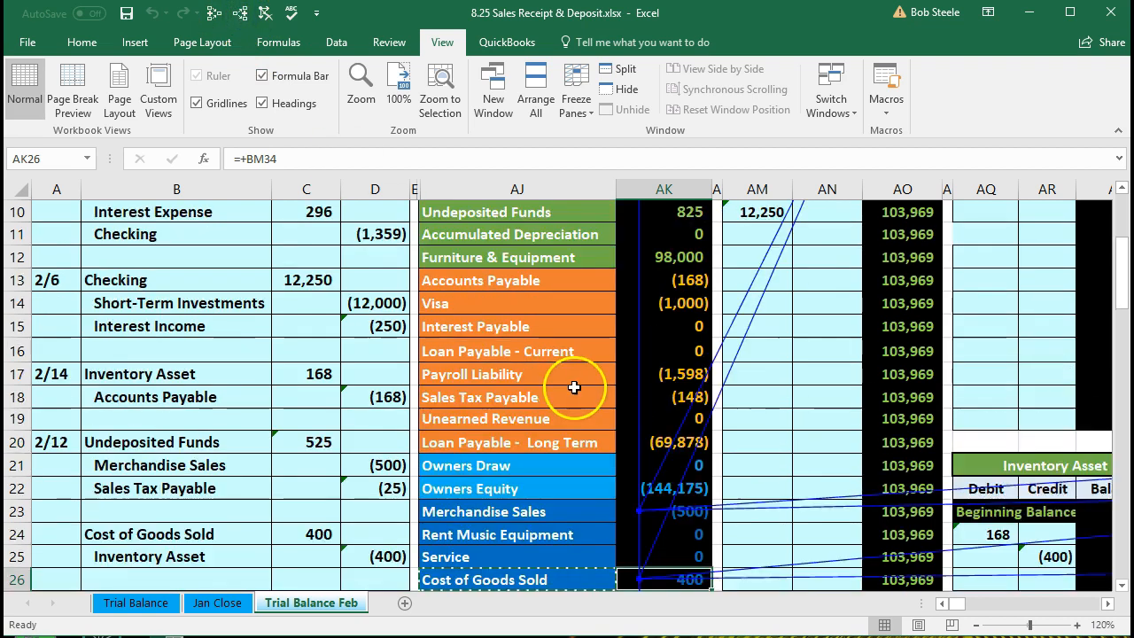
left_click(676, 353)
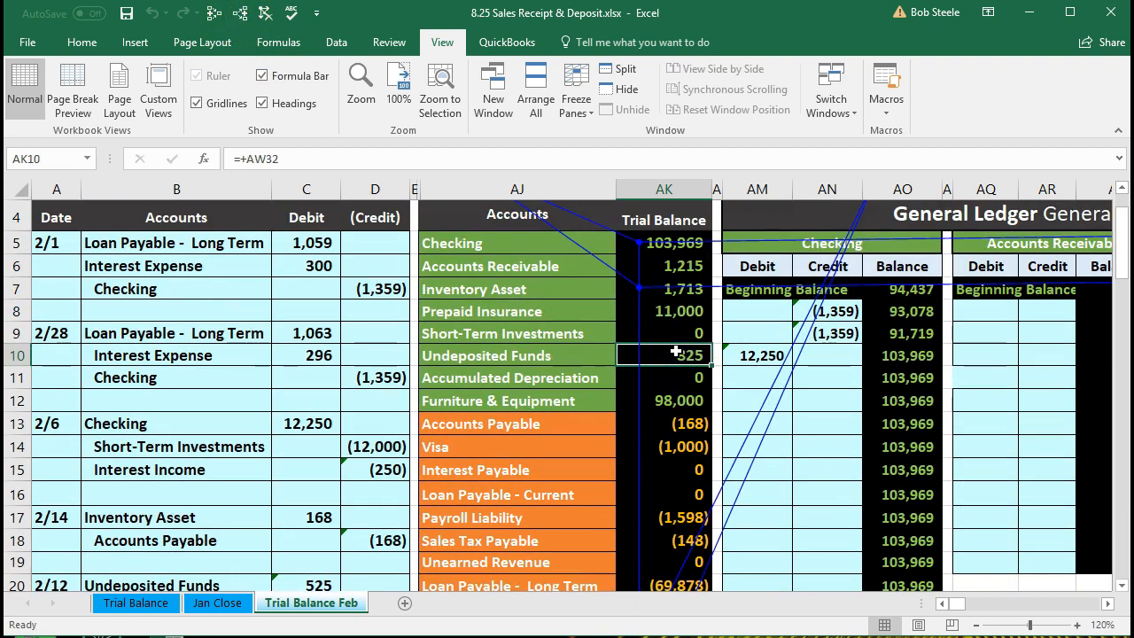
key("Right")
key("Right")
key("Right")
key("Right")
key("Right")
key("Right")
key("Right")
key("Right")
key("Right")
key("Right")
key("Right")
key("Right")
key("Right")
key("Right")
key("Right")
key("Right")
key("Right")
key("Right")
key("Right")
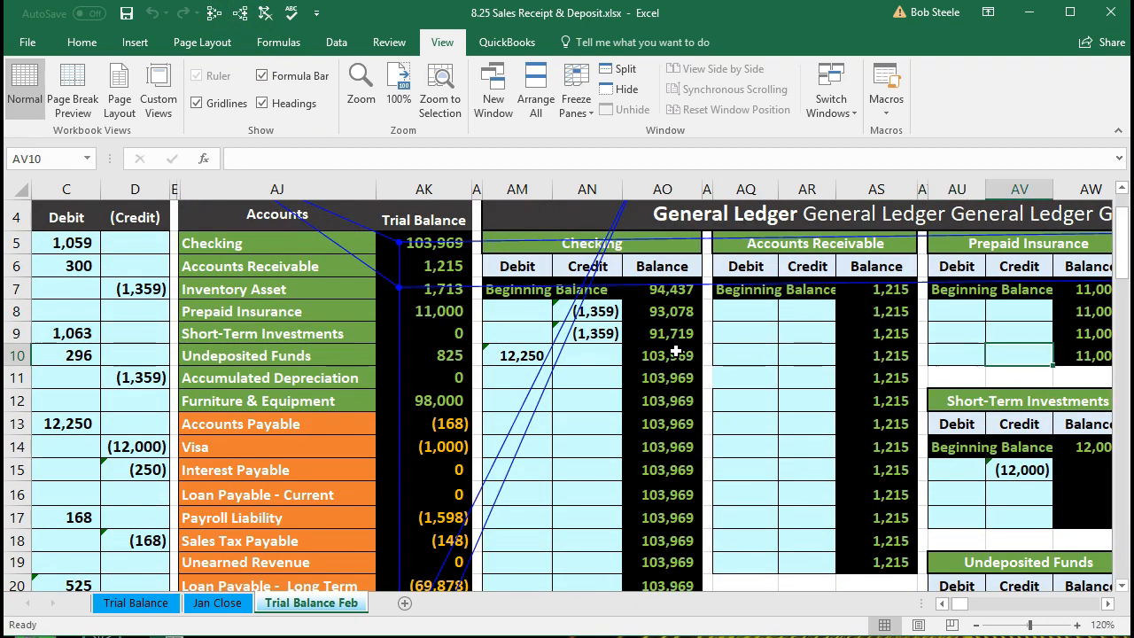
key("Right")
key("Right")
key("Right")
key("Right")
key("Right")
key("Right")
key("Right")
key("Right")
key("Right")
key("Right")
key("Right")
key("Right")
key("Right")
key("Right")
key("Right")
key("Right")
key("Right")
key("Right")
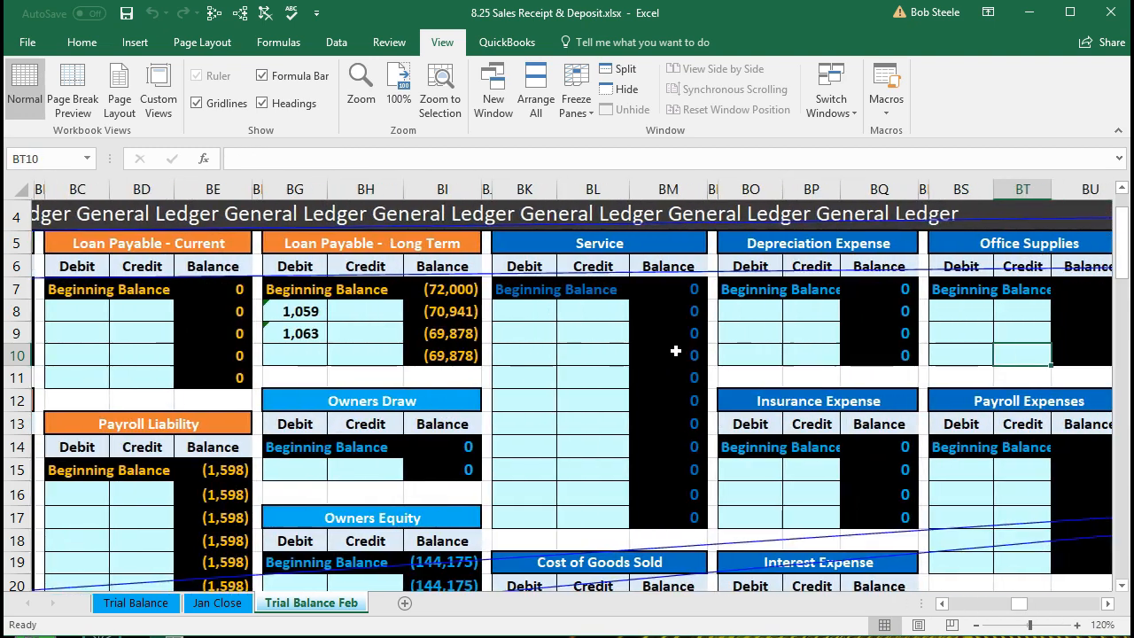
key("Right")
key("Right")
key("Right")
key("Right")
key("Right")
key("Right")
key("Right")
key("Right")
key("Right")
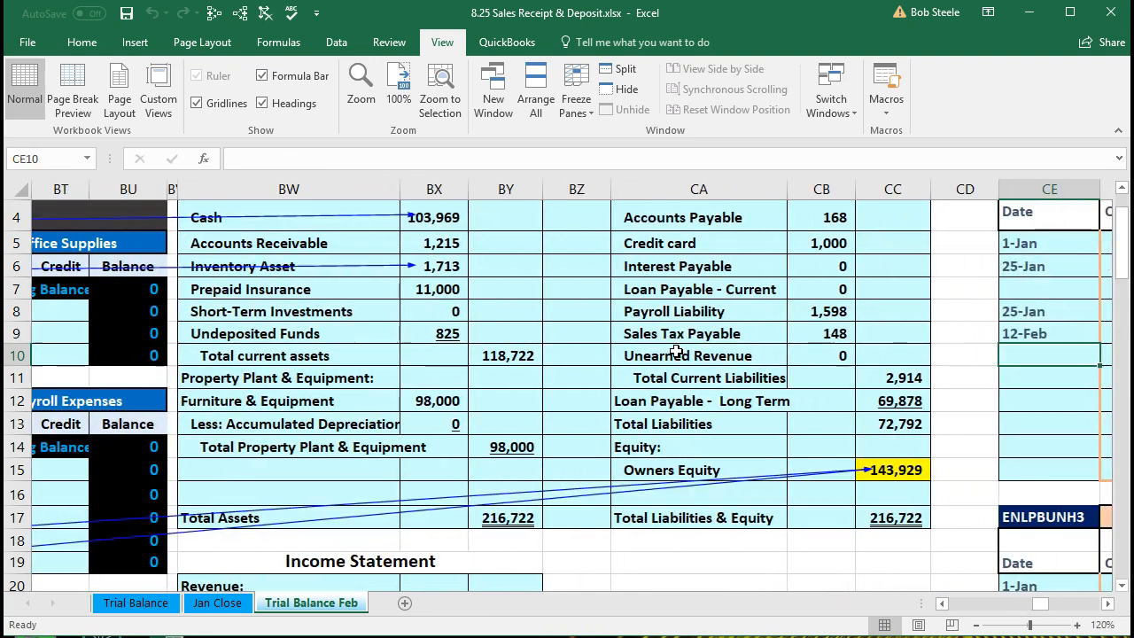
scroll(676, 352, "up", 1)
left_click(447, 312)
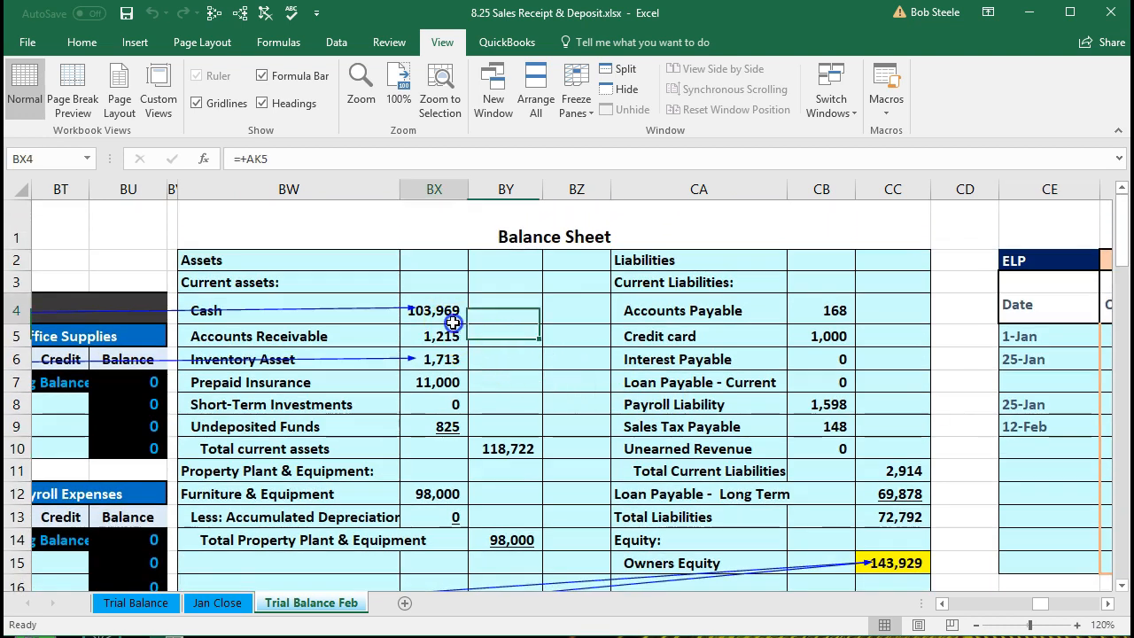
left_click(447, 359)
scroll(521, 386, "down", 2)
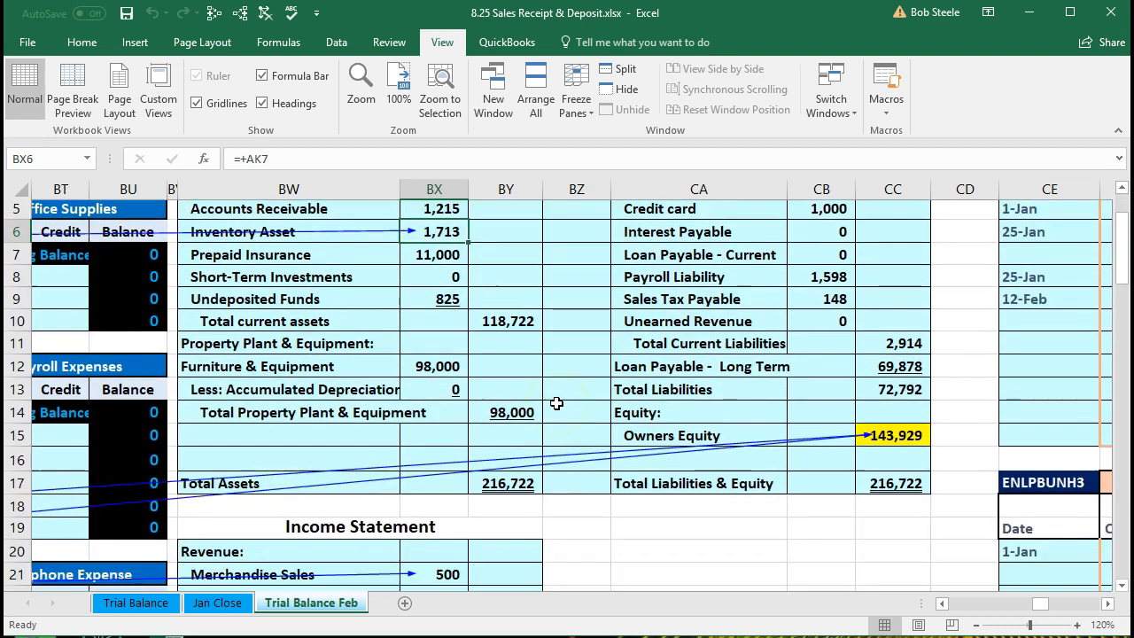
left_click(521, 441)
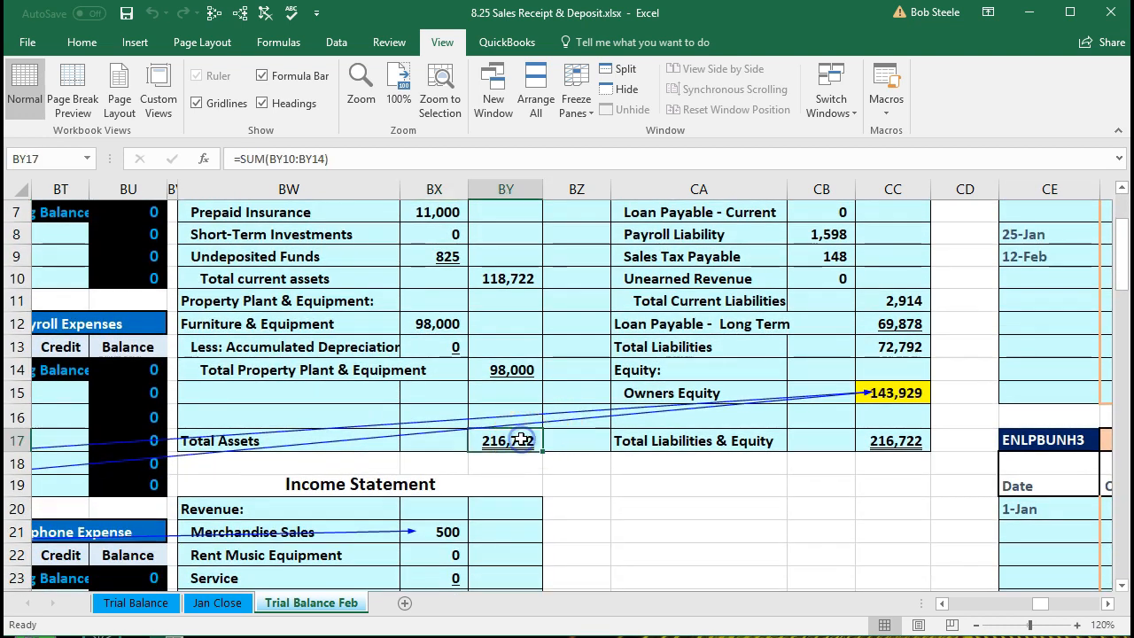
left_click(873, 441)
Review the income statement's Merchandise Sales, Cost of Goods Sold, Gross Profit and Net Income amounts
scroll(858, 473, "down", 3)
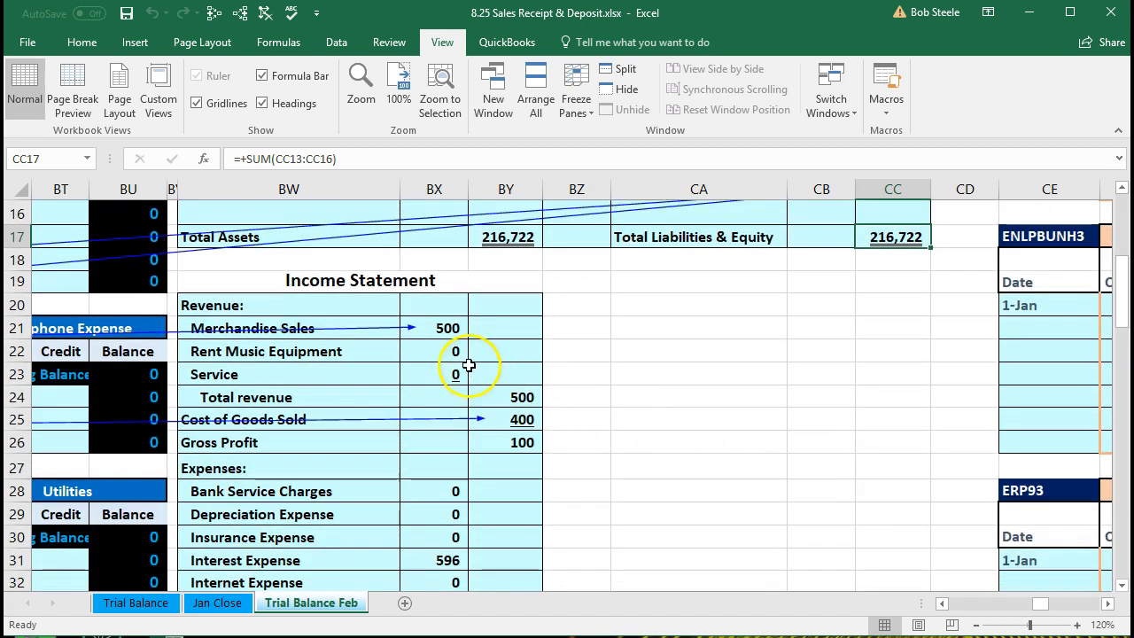
left_click(435, 328)
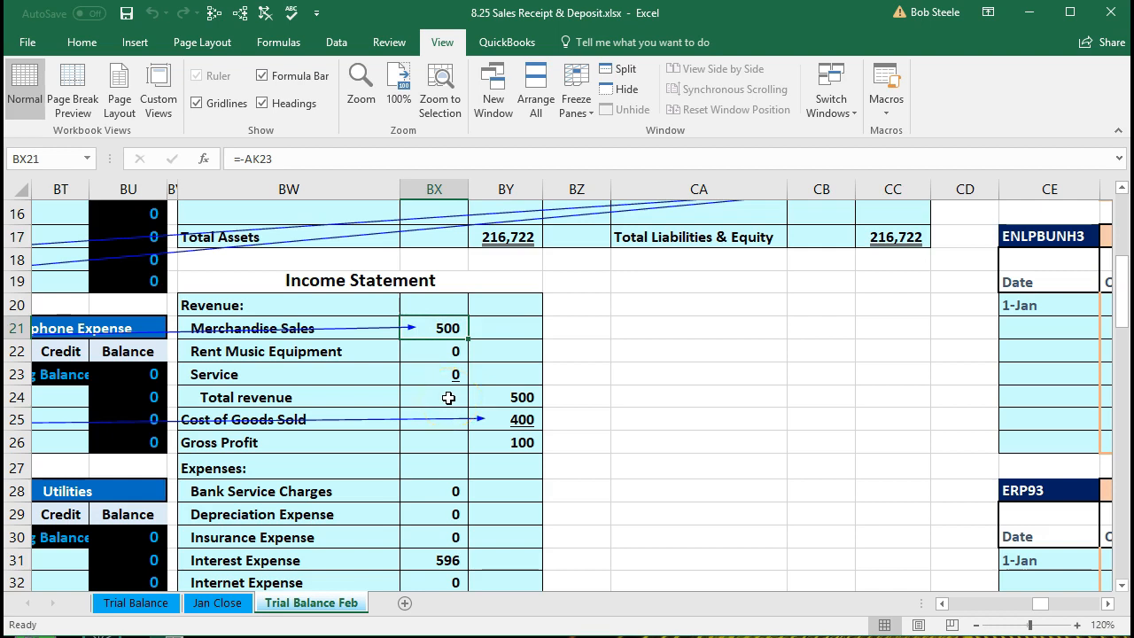
left_click(512, 420)
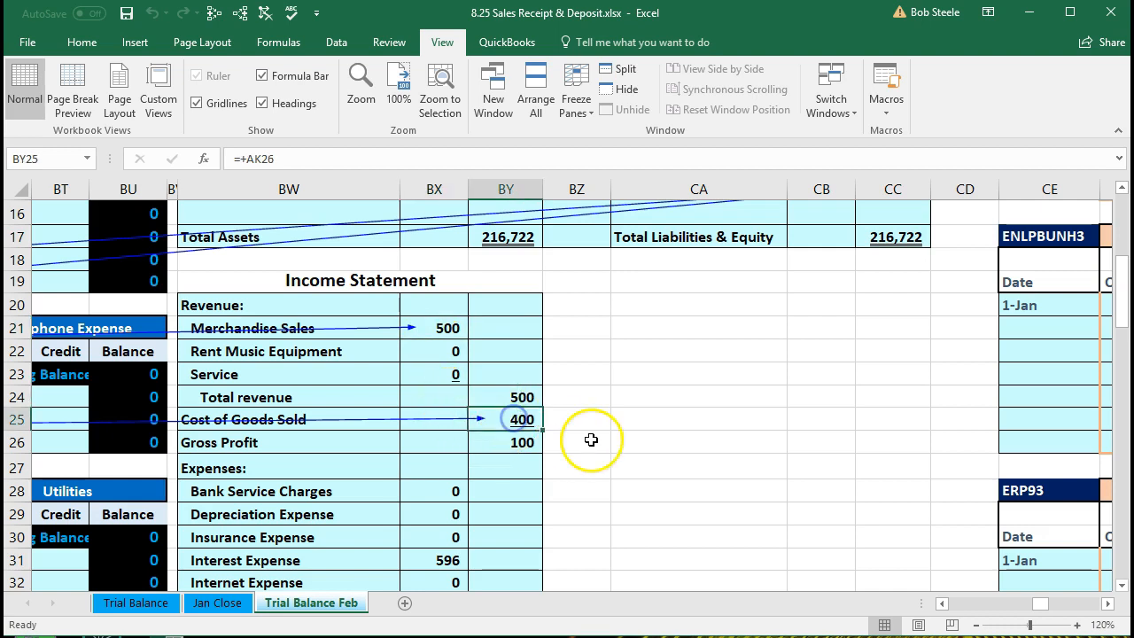
left_click(520, 443)
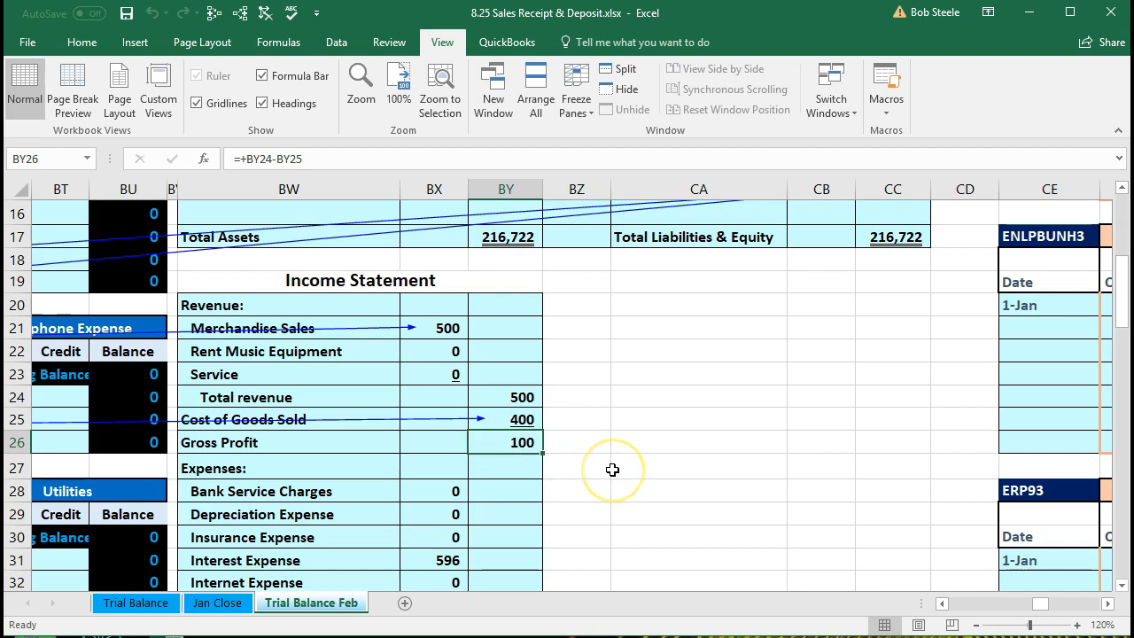
scroll(612, 469, "down", 4)
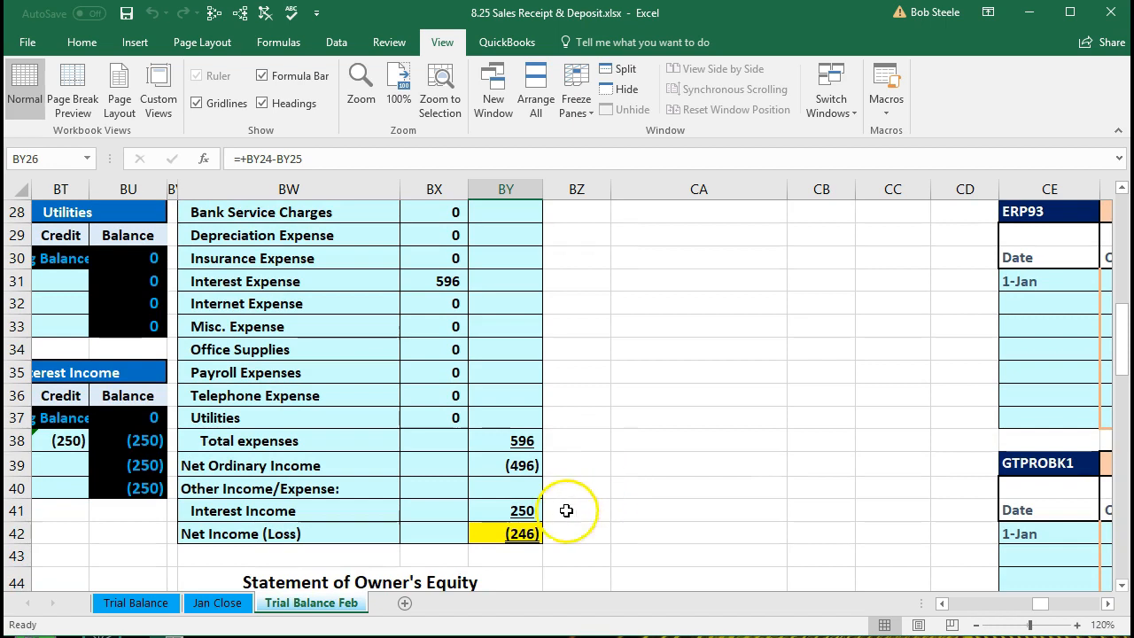
left_click(529, 530)
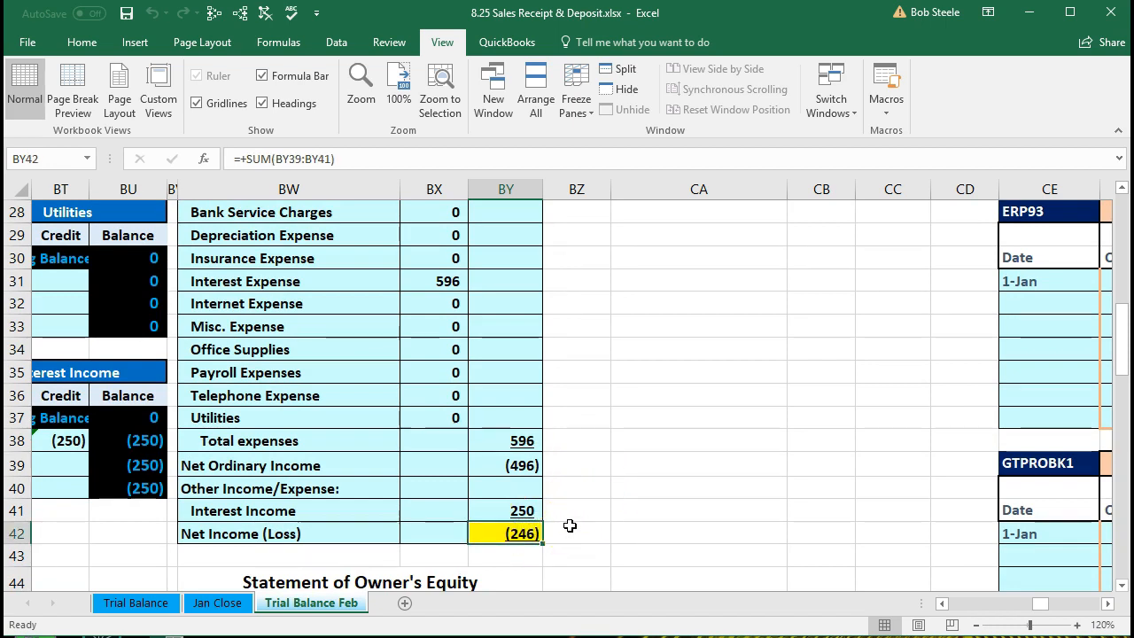
Compare Net Income and Ending Owner's Equity in the Statement of Owner's Equity with Owners Equity on the balance sheet
scroll(570, 526, "down", 3)
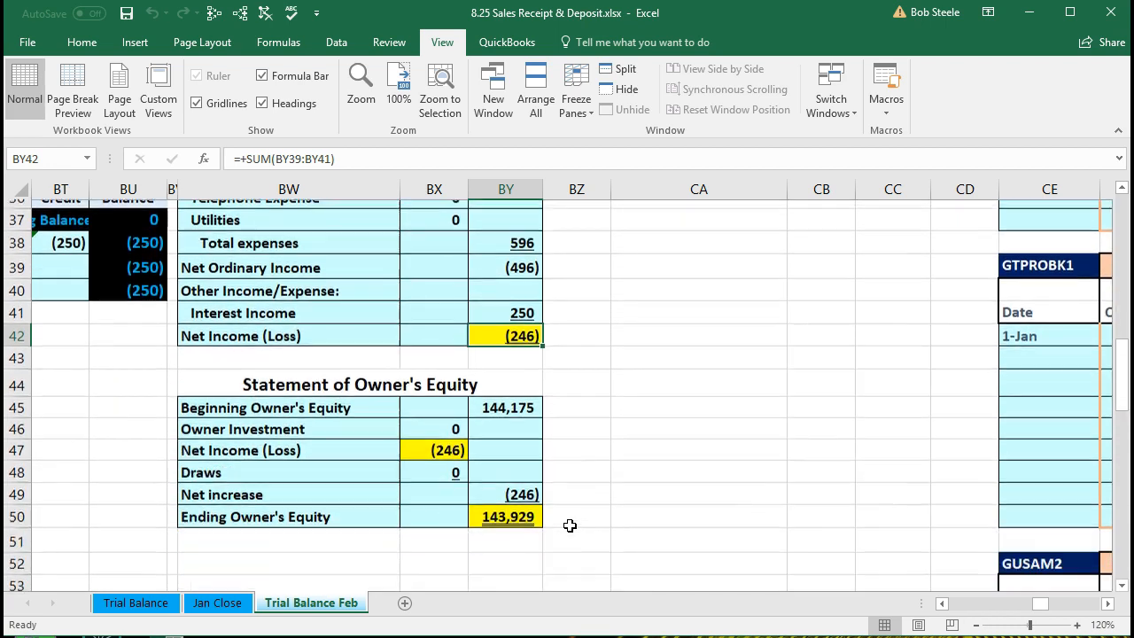
left_click(432, 442)
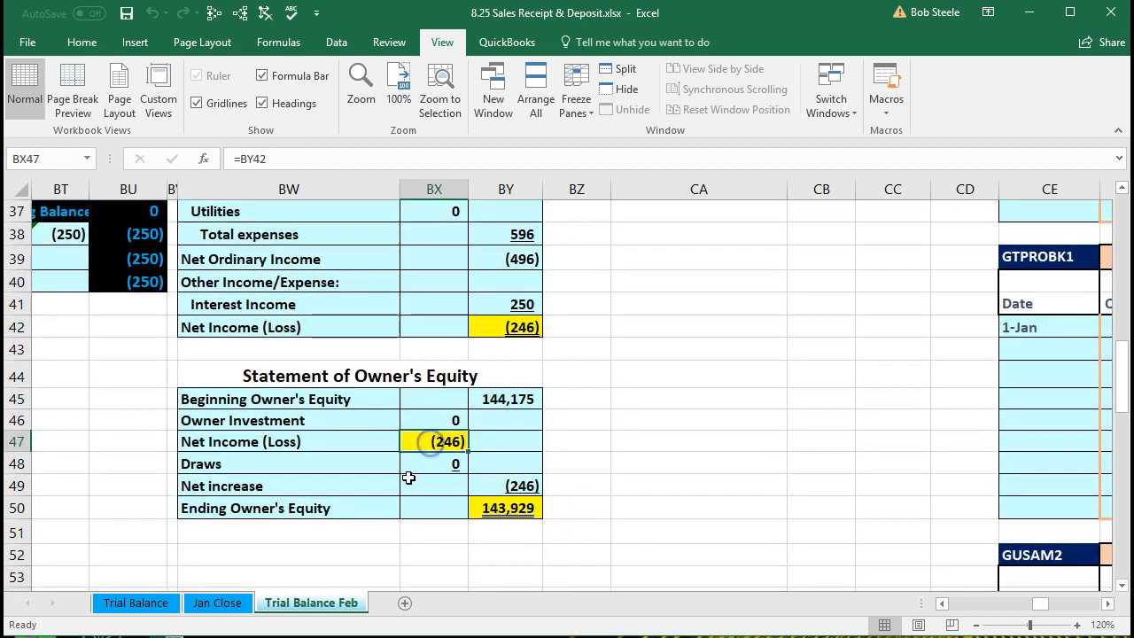
left_click(499, 509)
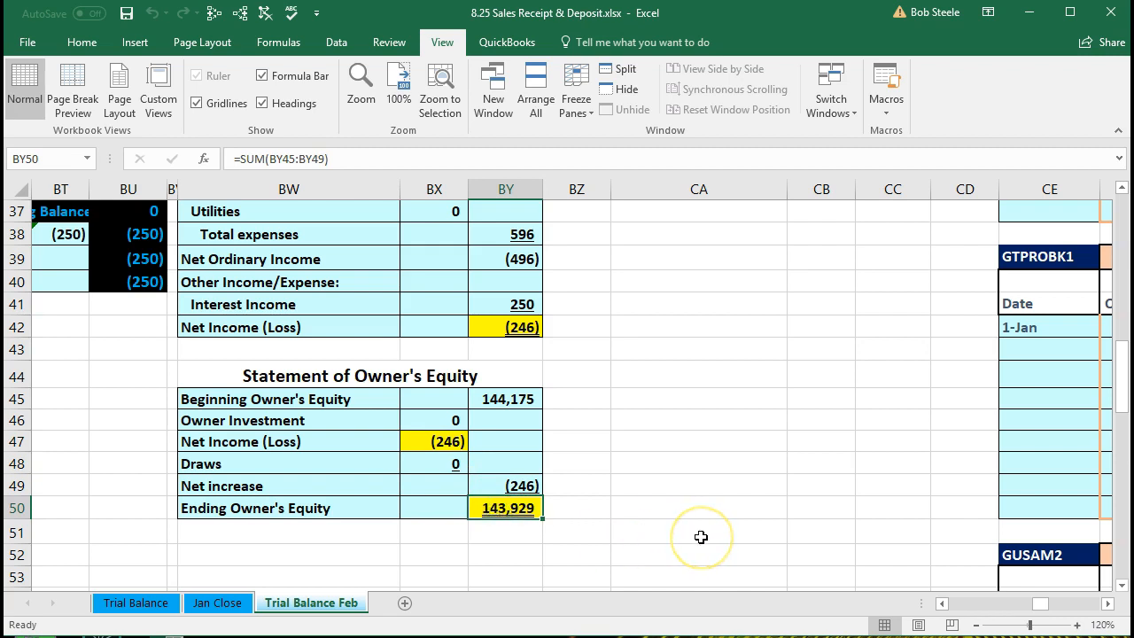
scroll(701, 537, "up", 12)
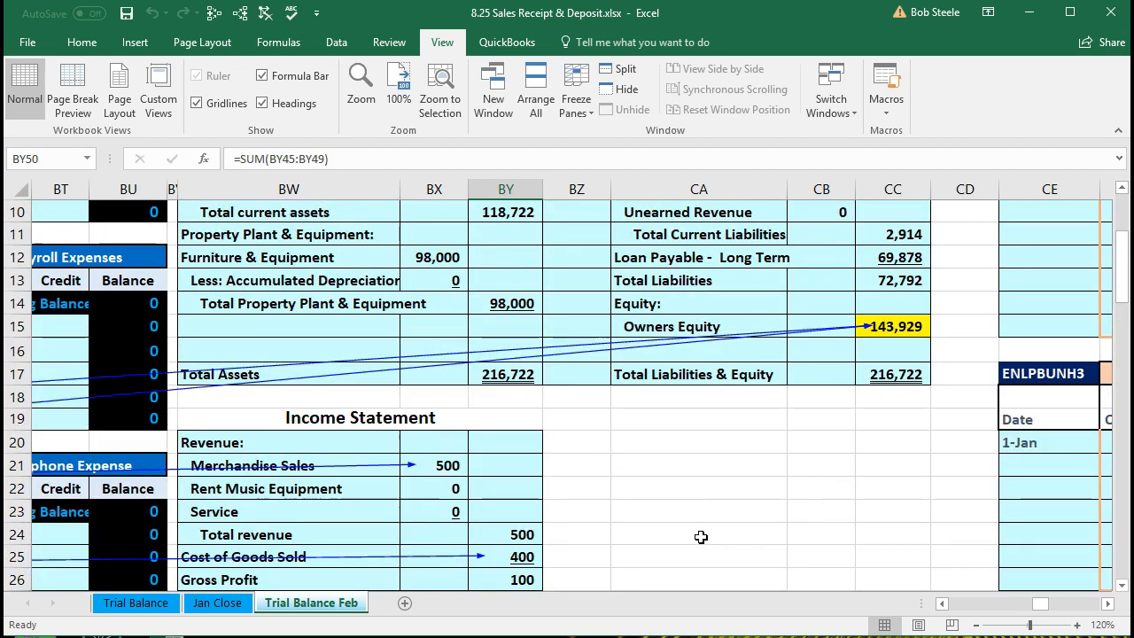
left_click(873, 566)
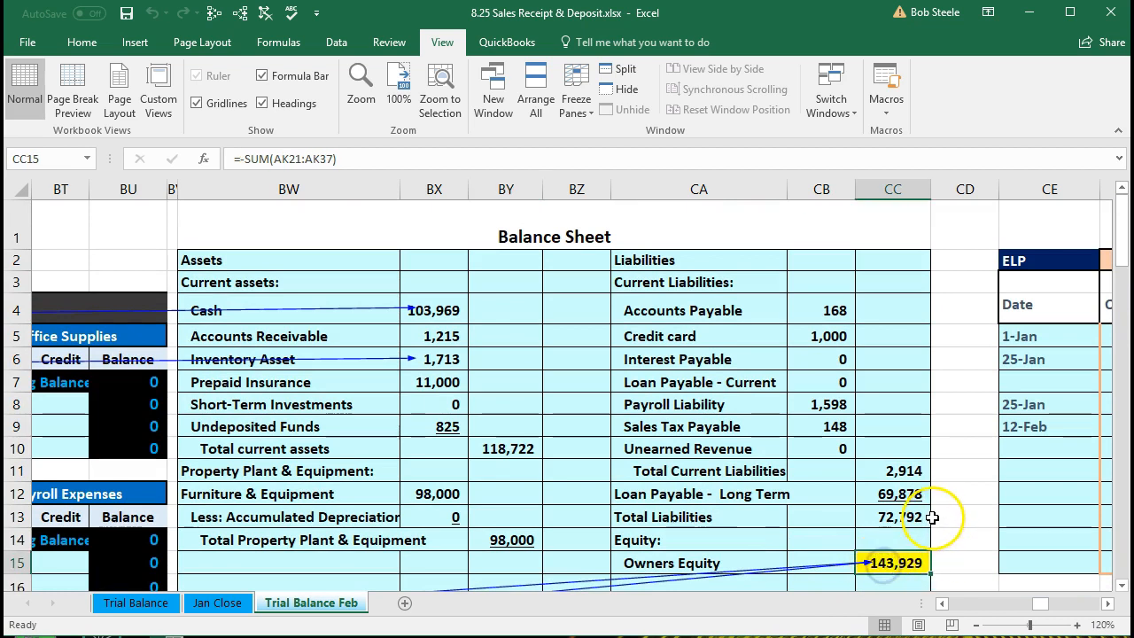
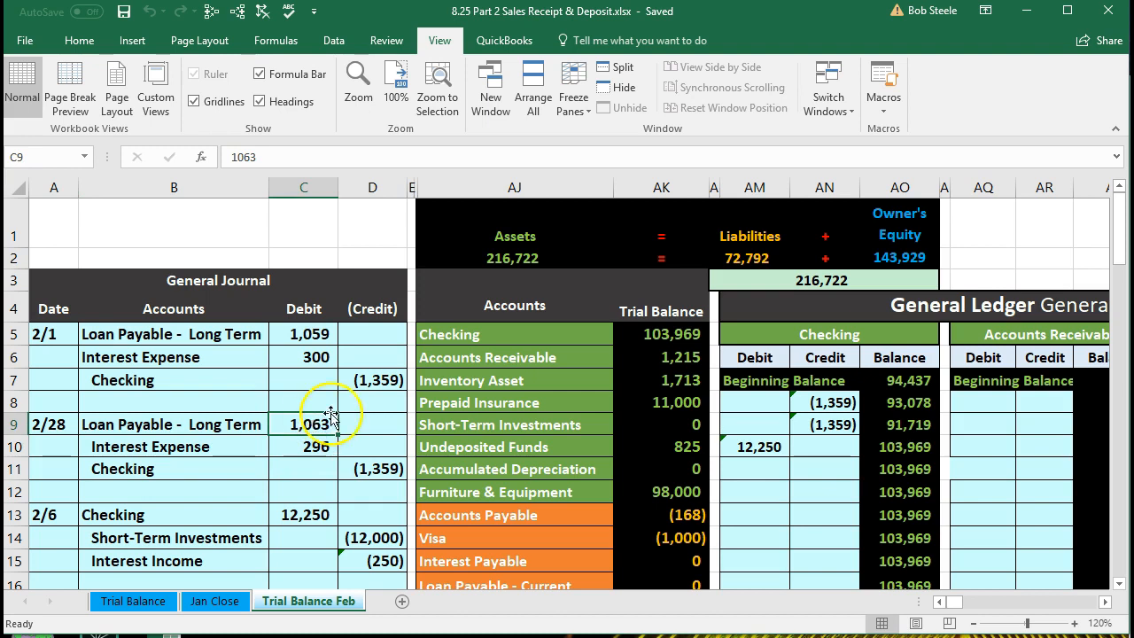
Examine the Checking row of the trial balance and the general journal entries through the Cost of Goods Sold entry
left_click_drag(443, 330, 624, 332)
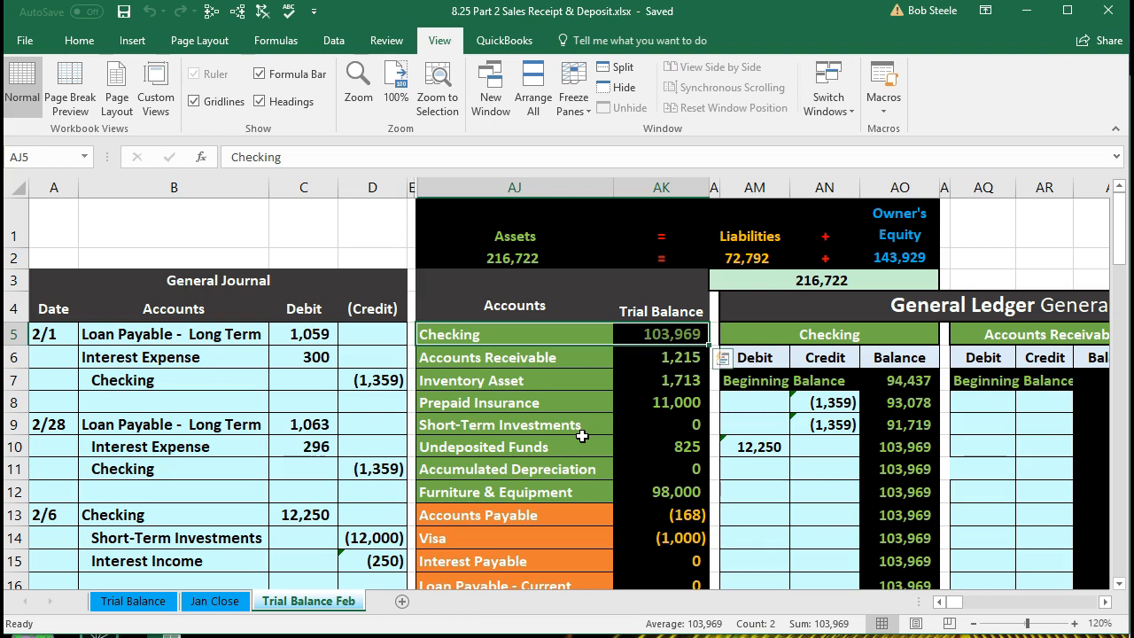
left_click(372, 463)
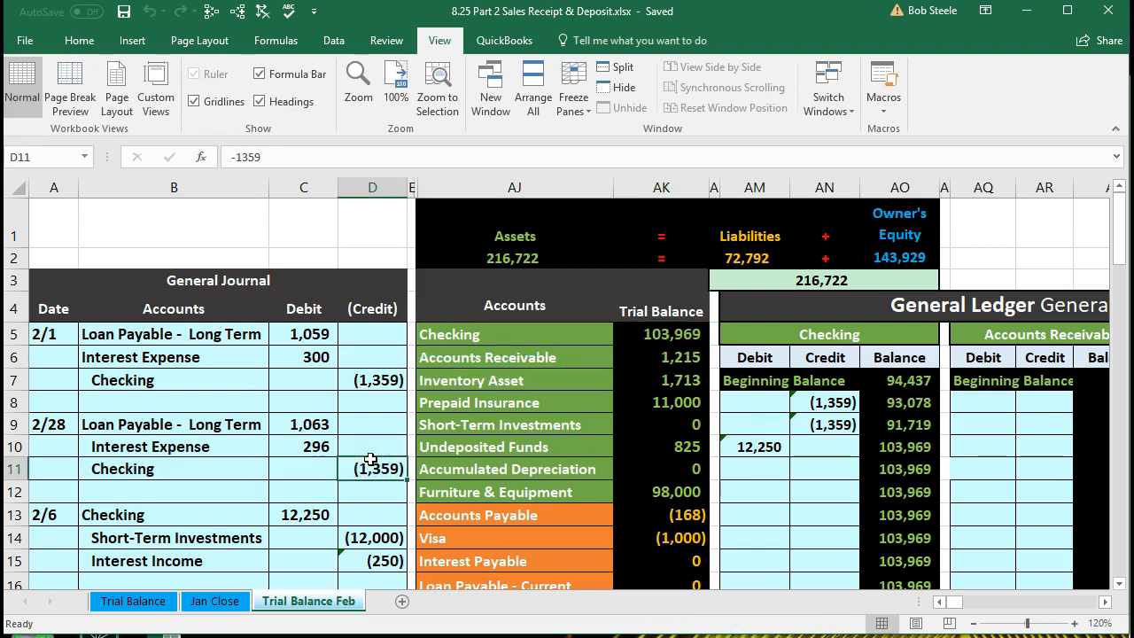
scroll(370, 461, "down", 2)
scroll(370, 460, "down", 3)
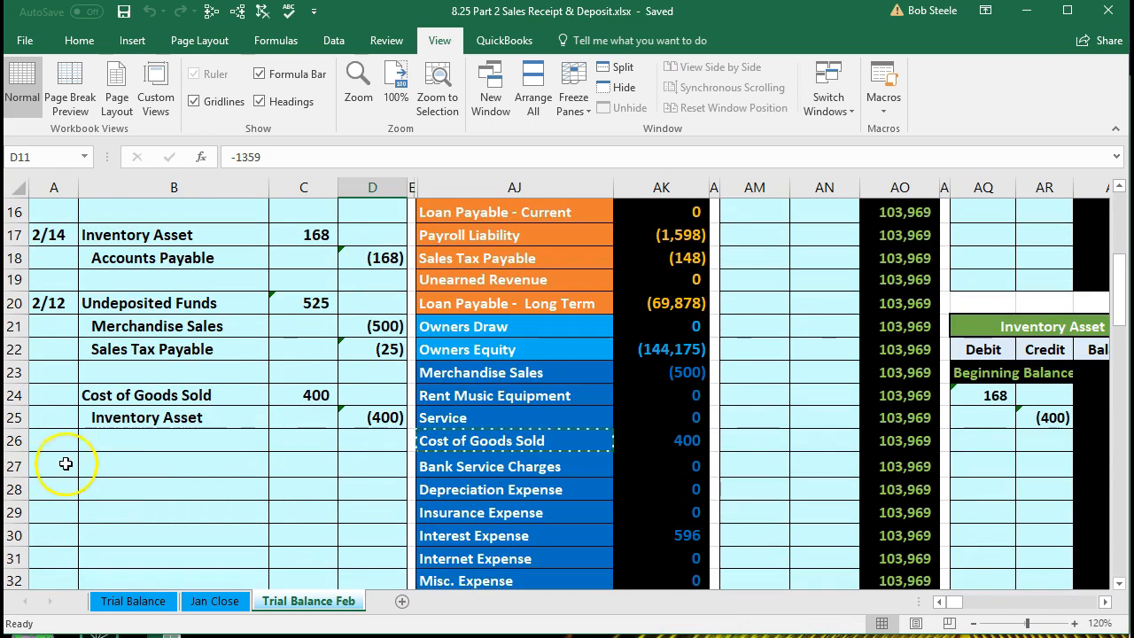
left_click(65, 464)
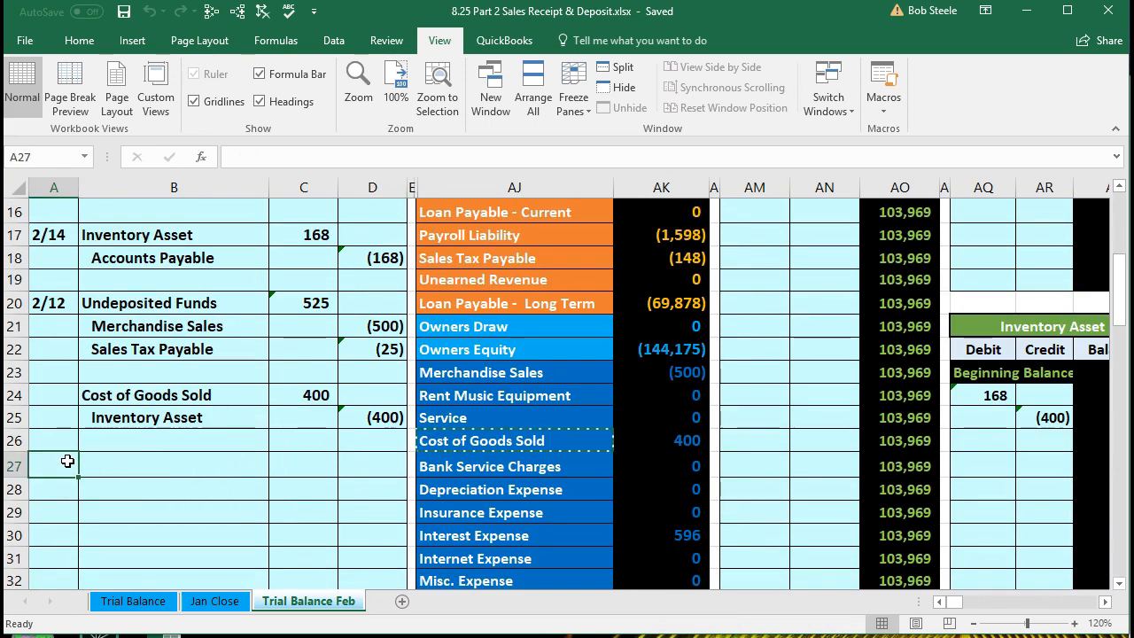
type("02")
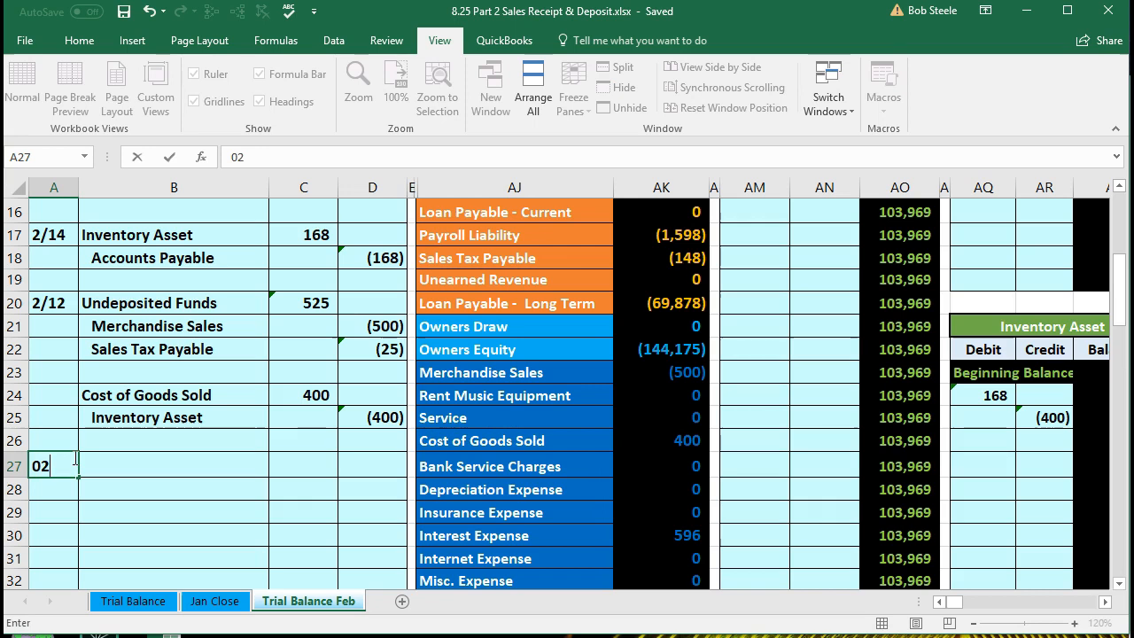
type("12")
key("Return")
Set the date of the new general journal entry in cell A27 to 2/12
left_click(73, 457)
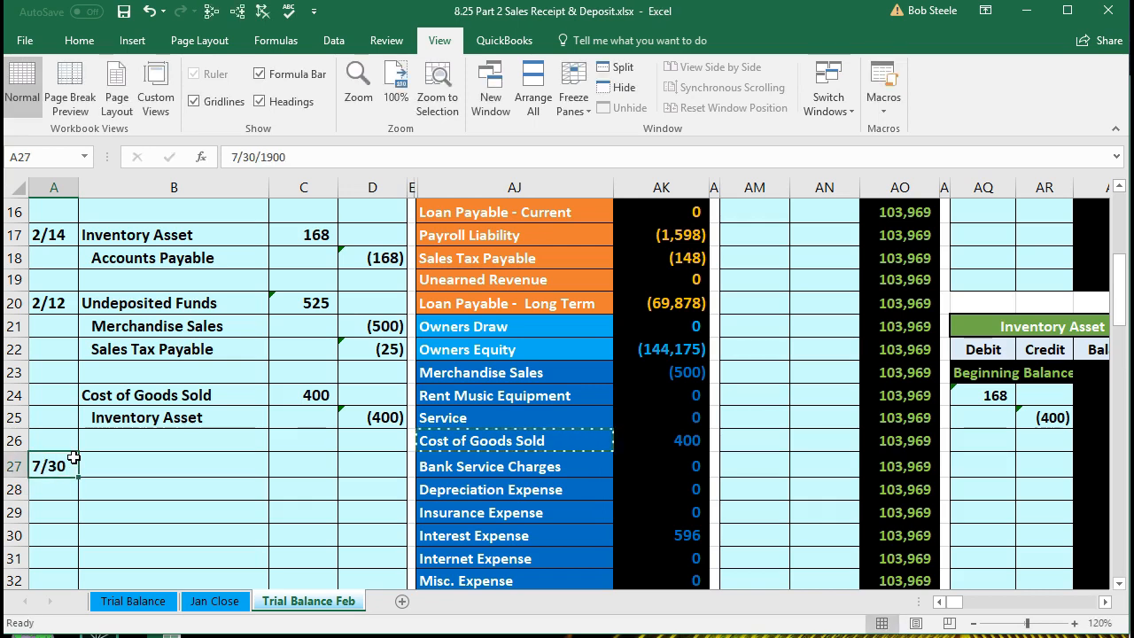
type("2/12")
key("Return")
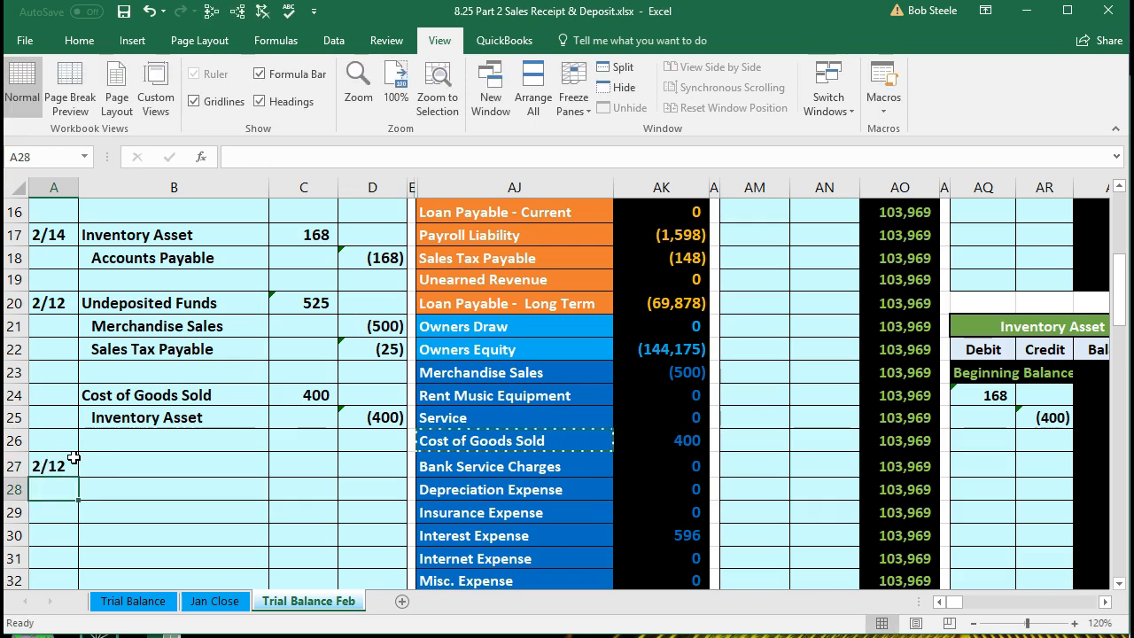
Copy the Checking account name from the trial balance and paste it as values into cell B27 of the general journal
scroll(225, 431, "up", 5)
left_click(457, 331)
right_click(506, 330)
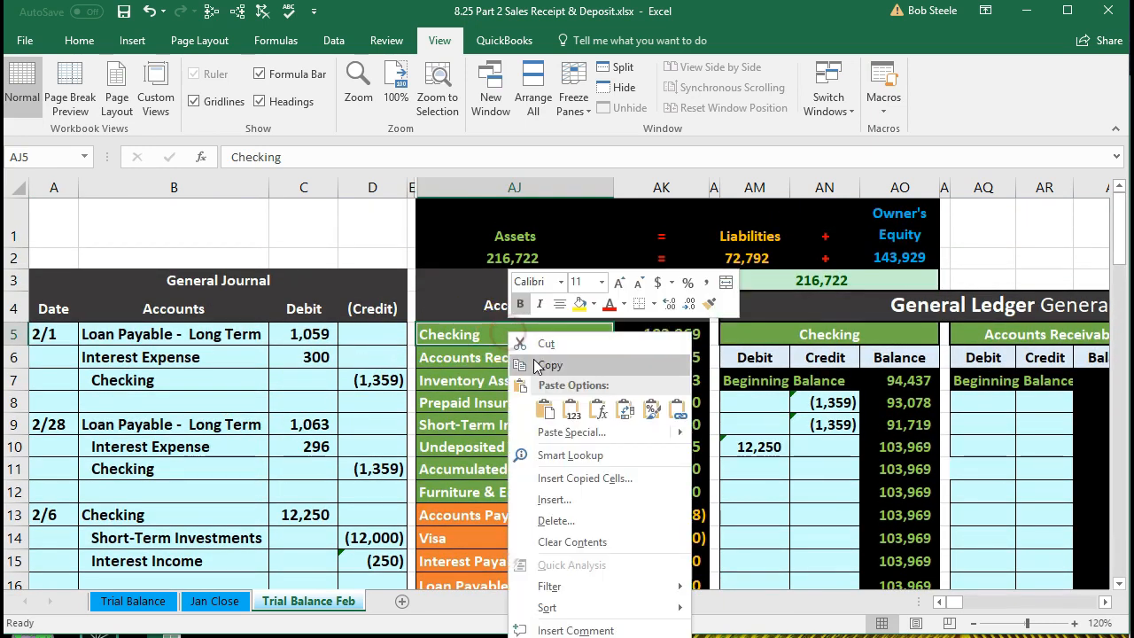
left_click(547, 365)
scroll(402, 426, "down", 4)
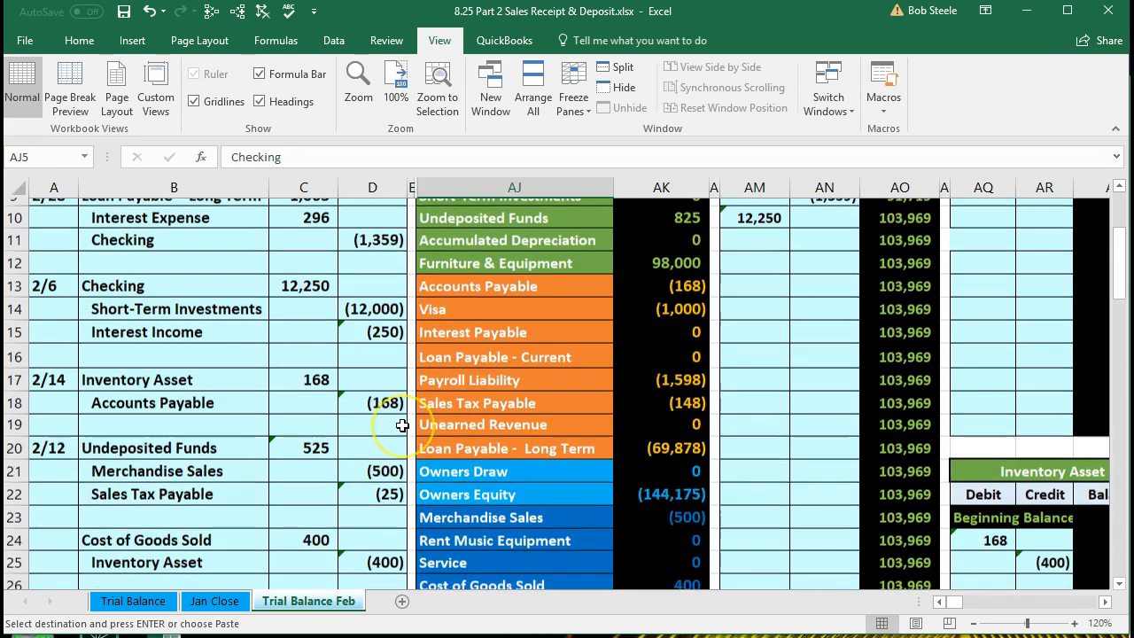
scroll(403, 426, "down", 1)
left_click(173, 468)
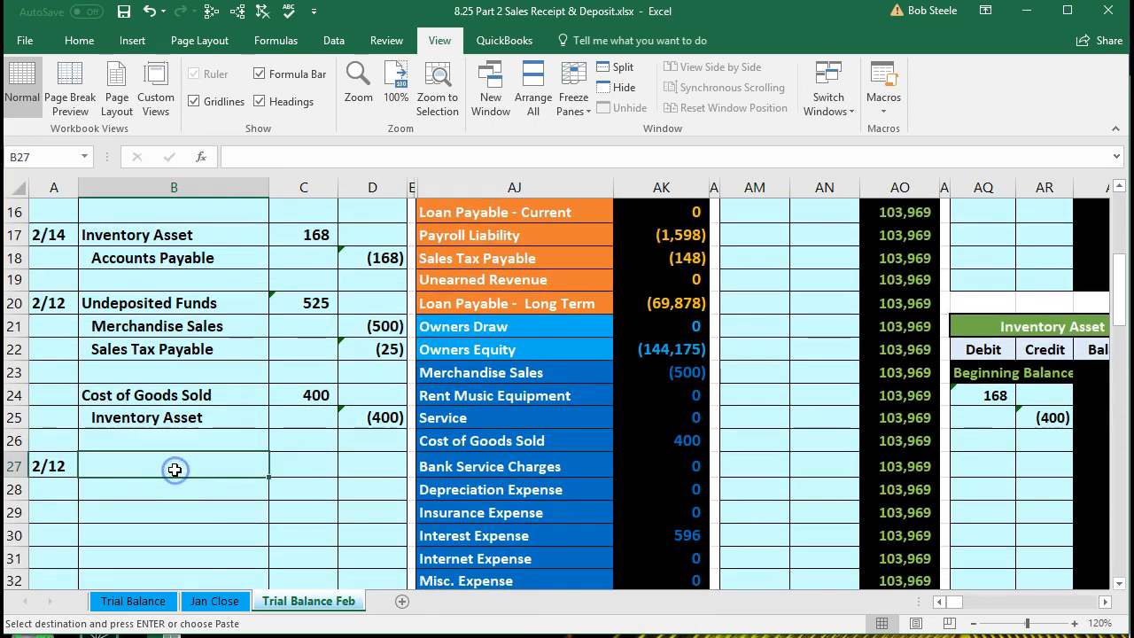
right_click(175, 470)
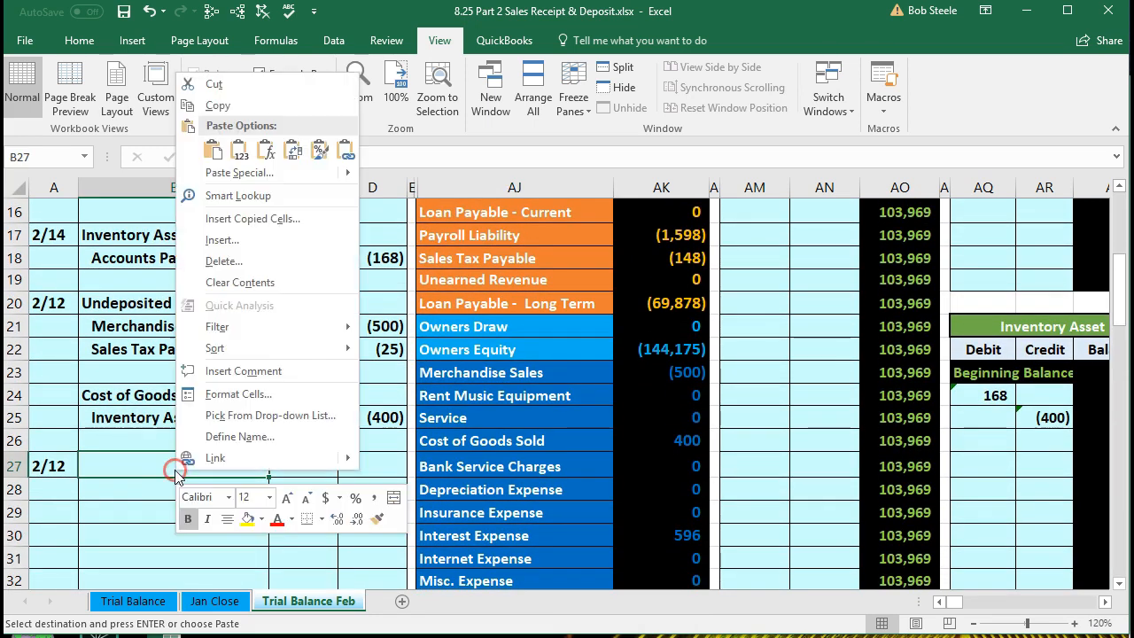
left_click(229, 149)
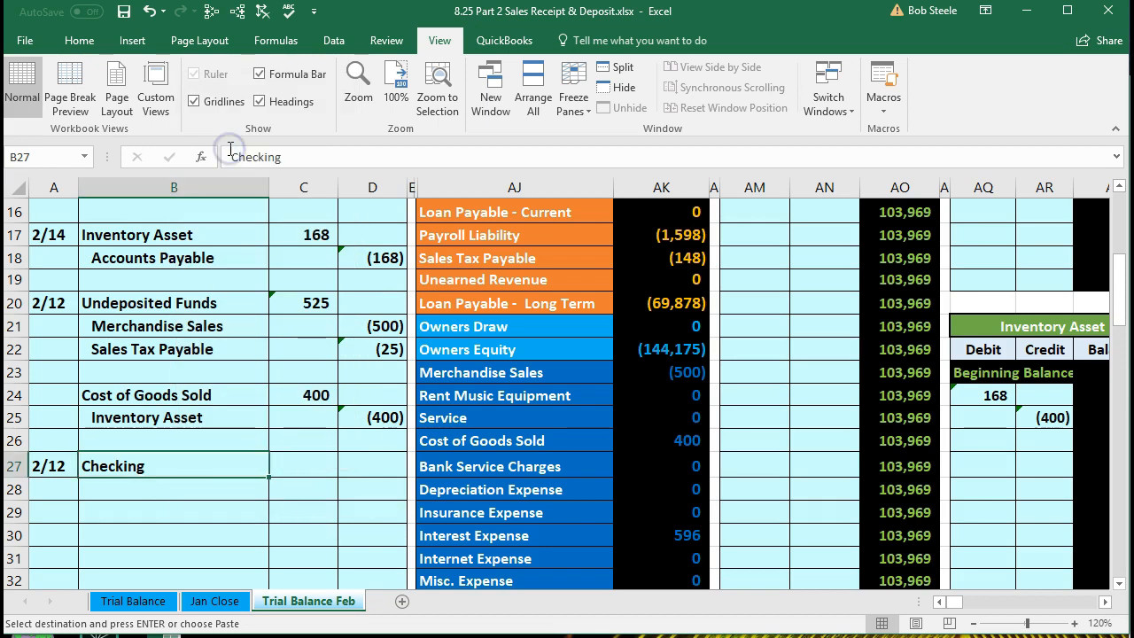
Check the Undeposited Funds balance in the trial balance and enter 825 as the Checking debit in cell C27
left_click(300, 463)
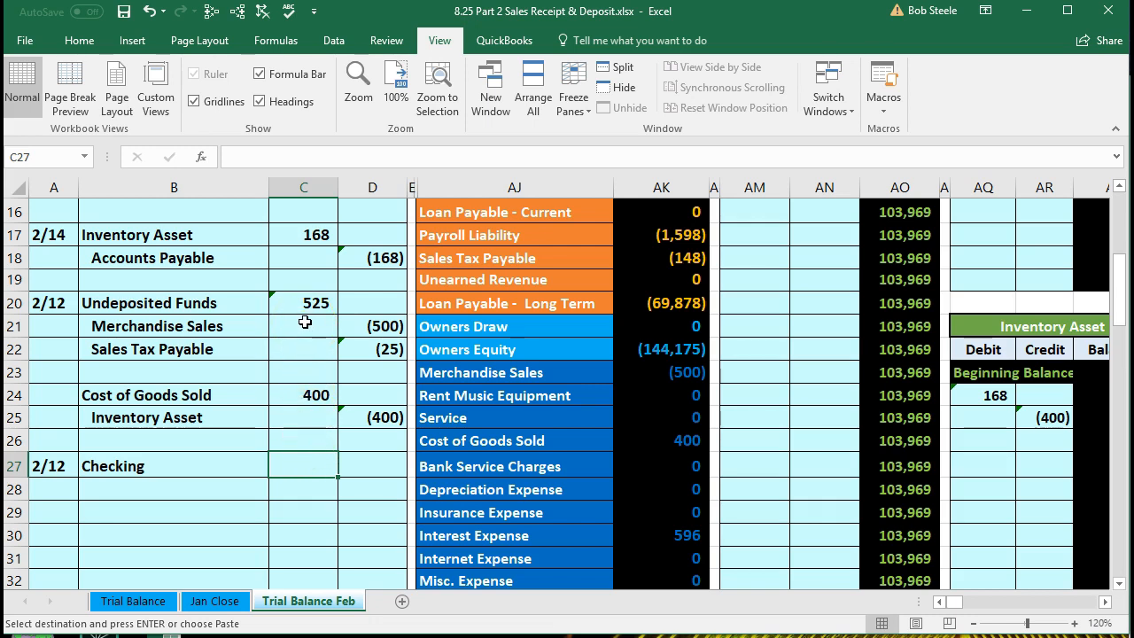
scroll(375, 400, "up", 3)
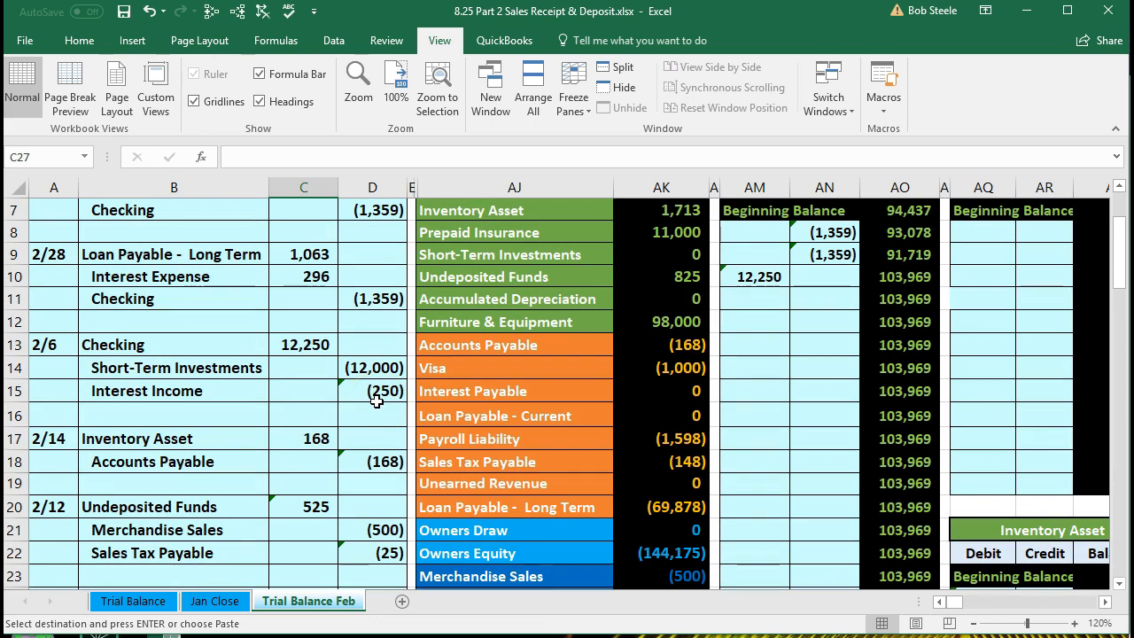
left_click(633, 277)
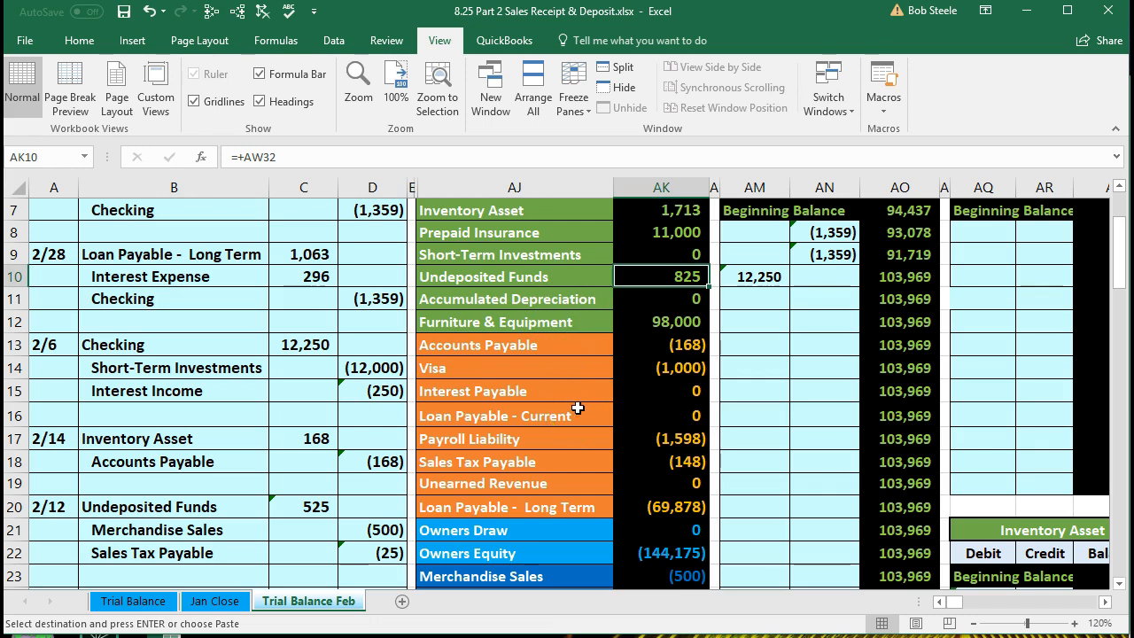
left_click(356, 509)
scroll(354, 507, "down", 1)
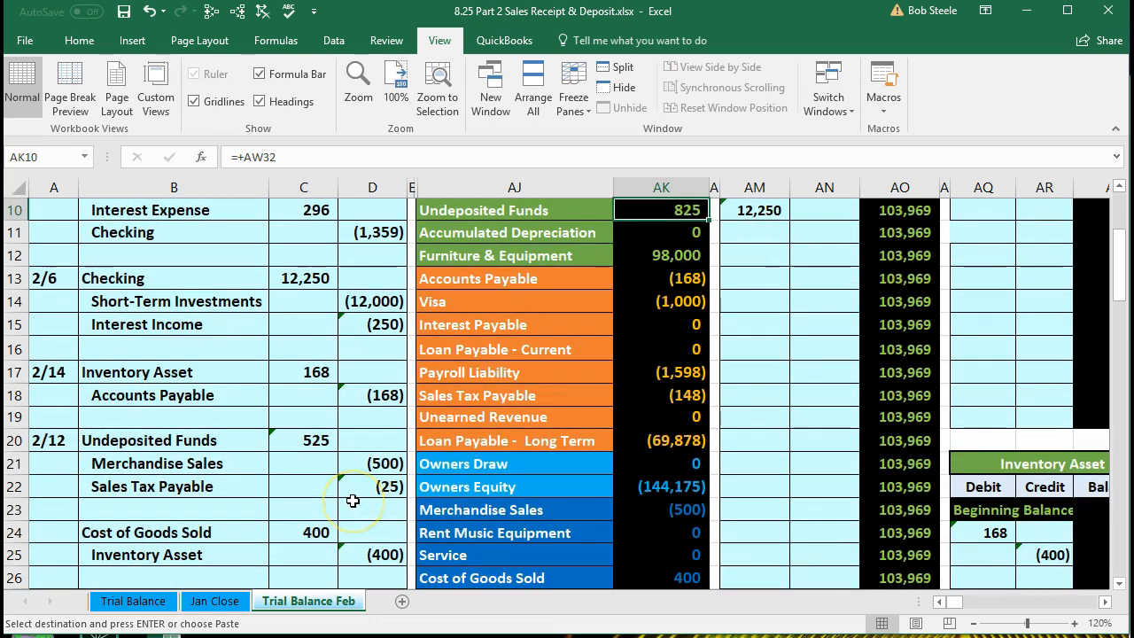
scroll(352, 499, "down", 1)
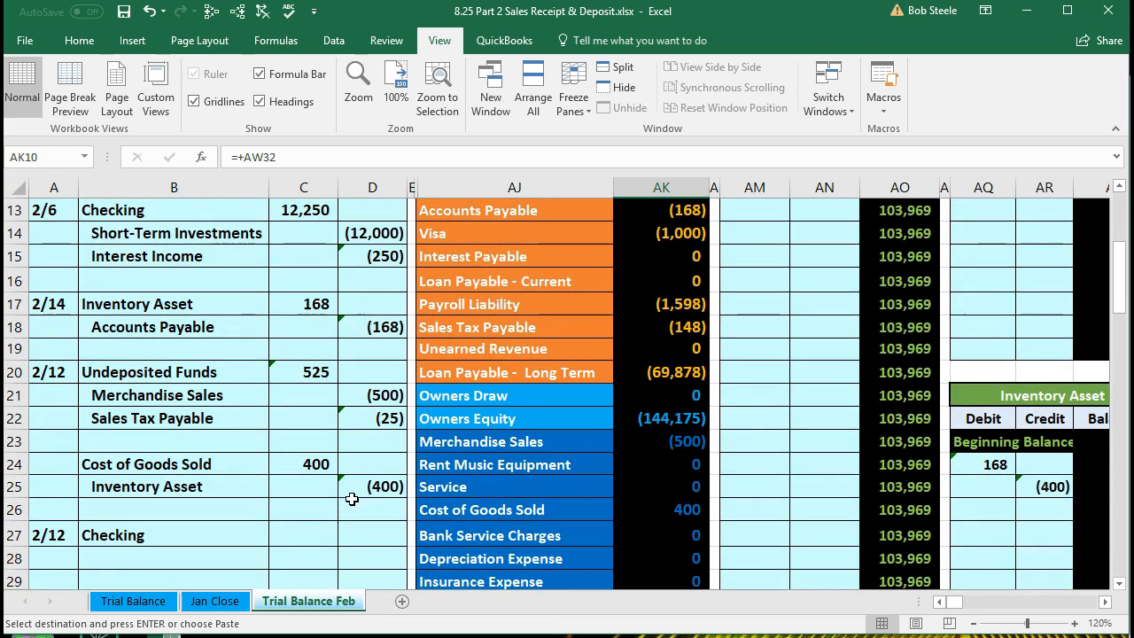
scroll(332, 484, "down", 1)
left_click(307, 465)
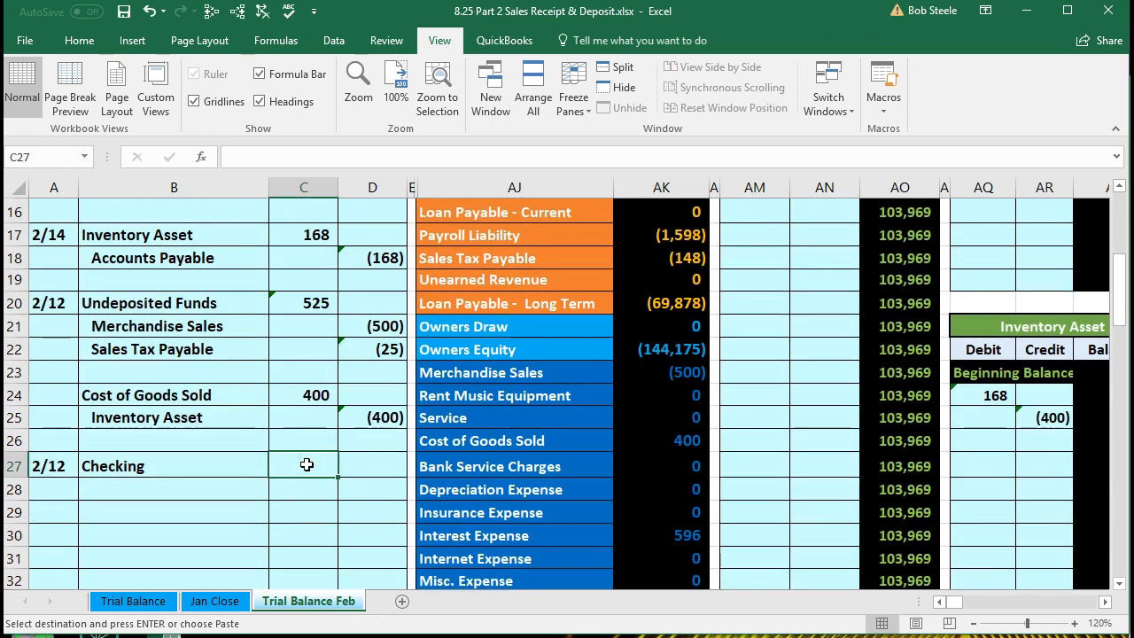
type("8")
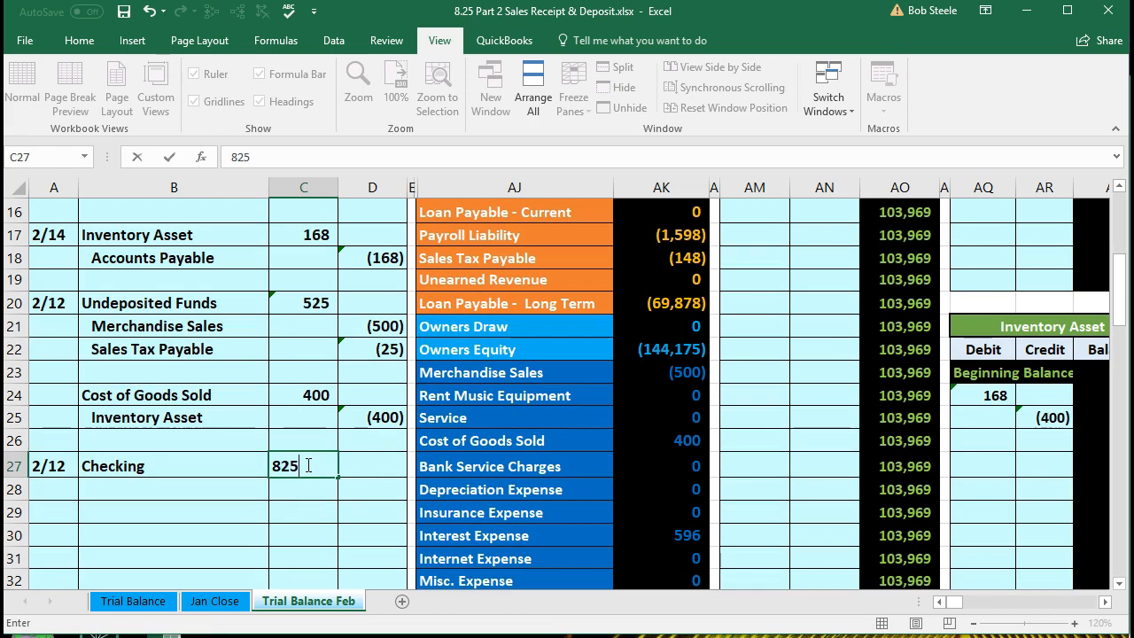
type("25")
key("Return")
Copy the Undeposited Funds account name from the trial balance into cell B28 as values and indent it
scroll(306, 465, "up", 3)
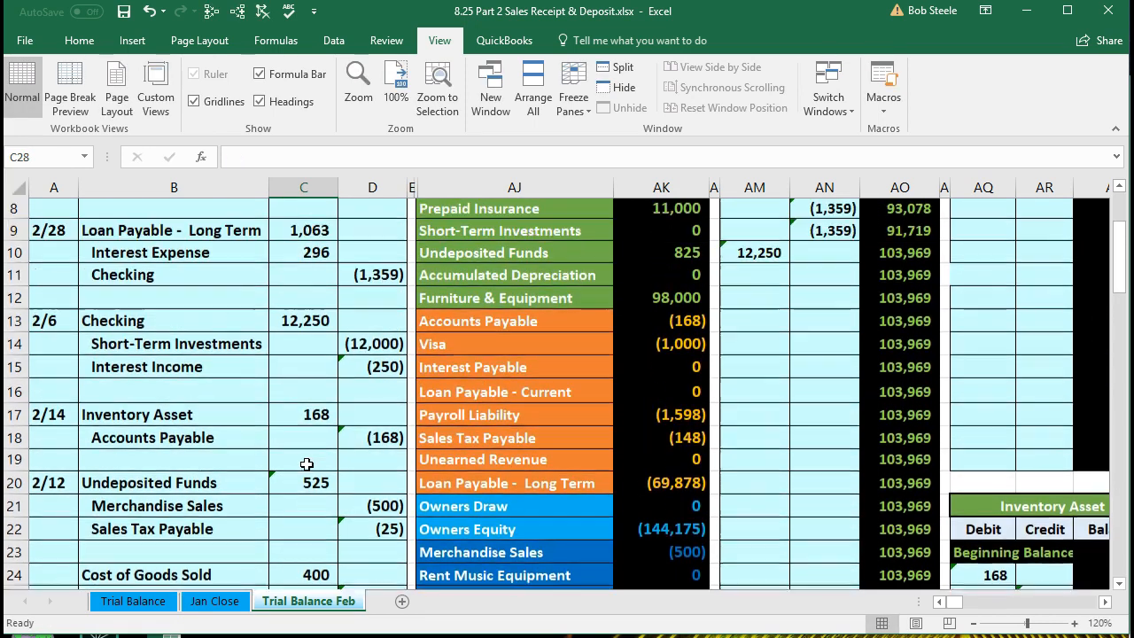
scroll(307, 465, "up", 1)
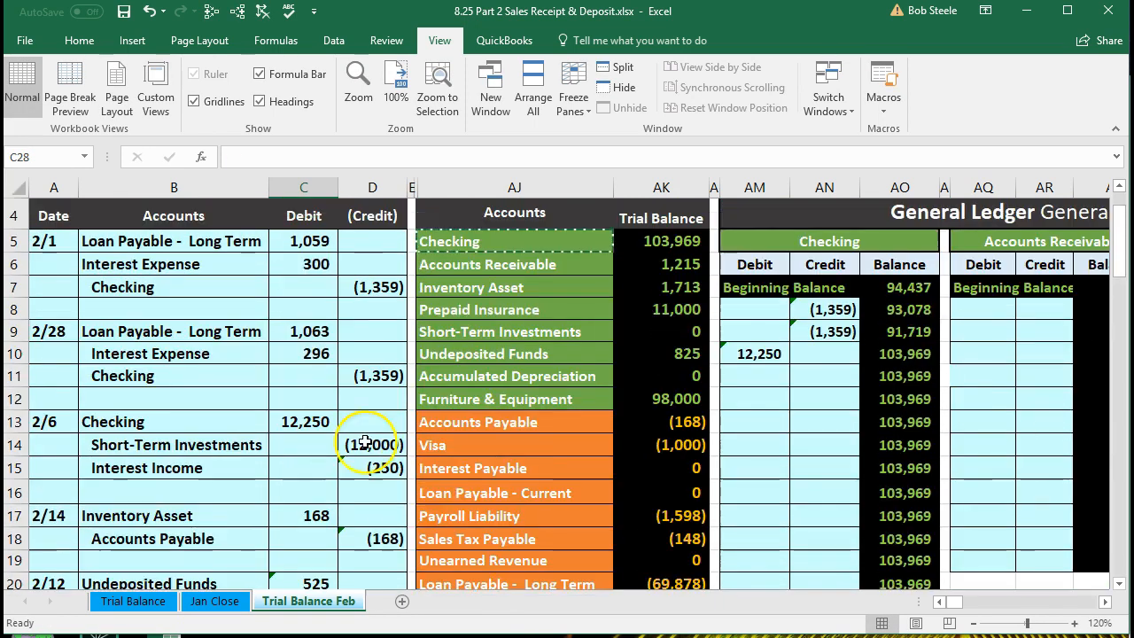
left_click(501, 354)
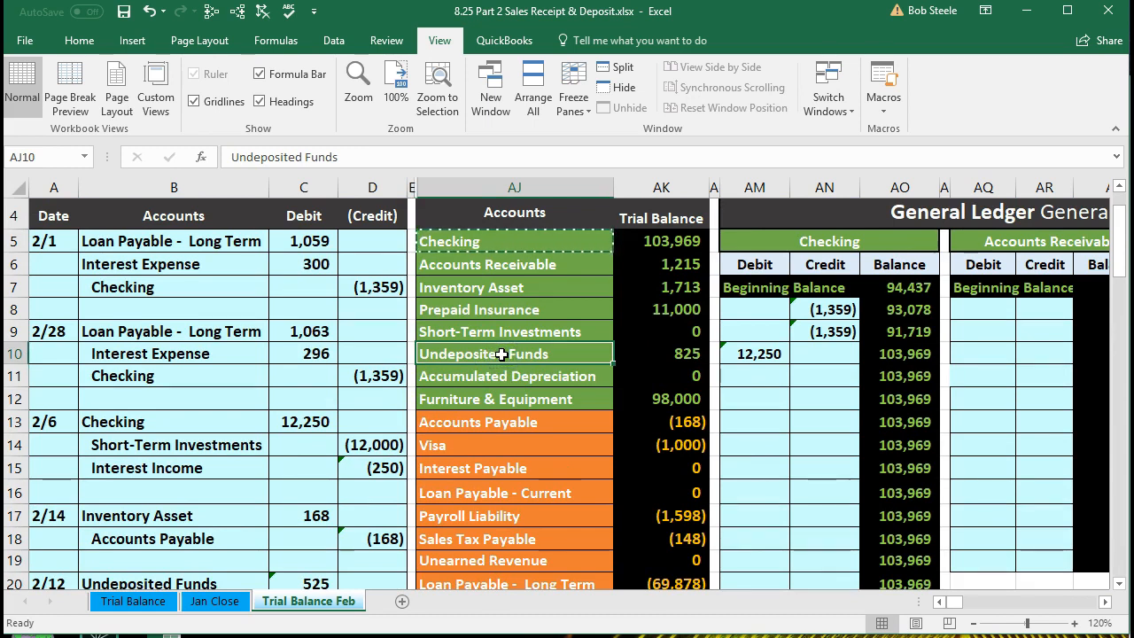
right_click(568, 355)
left_click(590, 387)
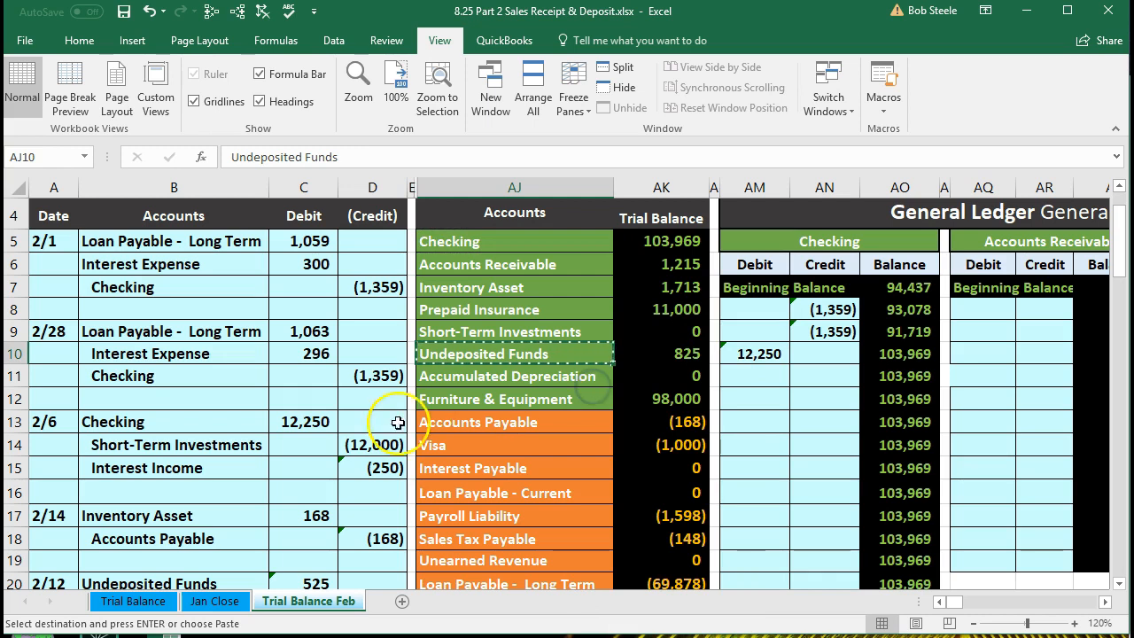
scroll(270, 452, "down", 4)
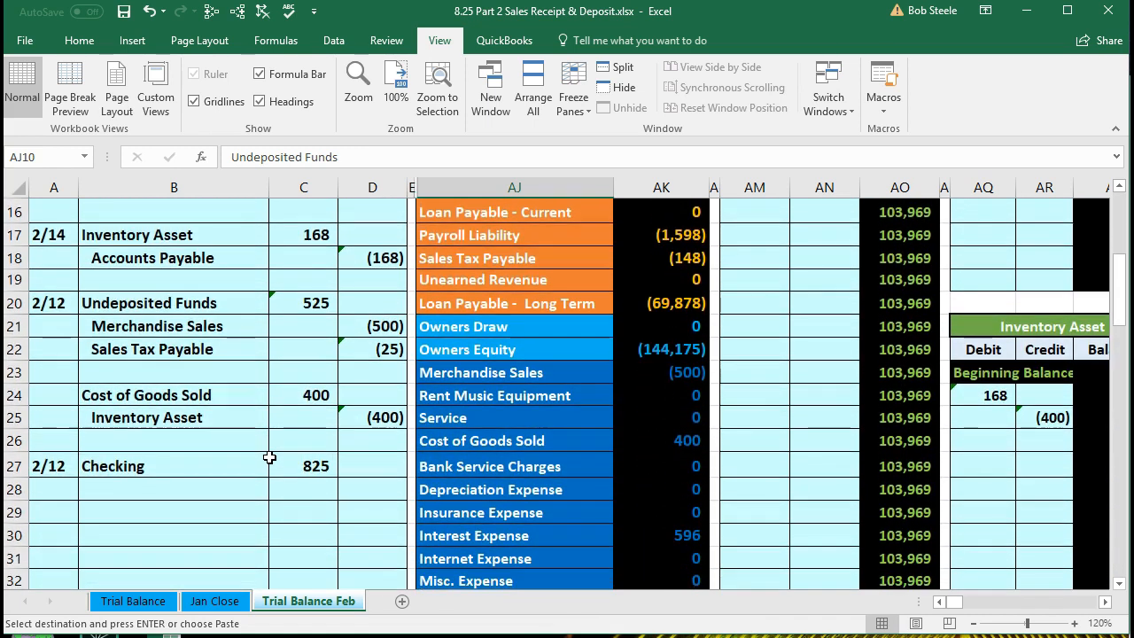
scroll(270, 457, "down", 1)
left_click(155, 415)
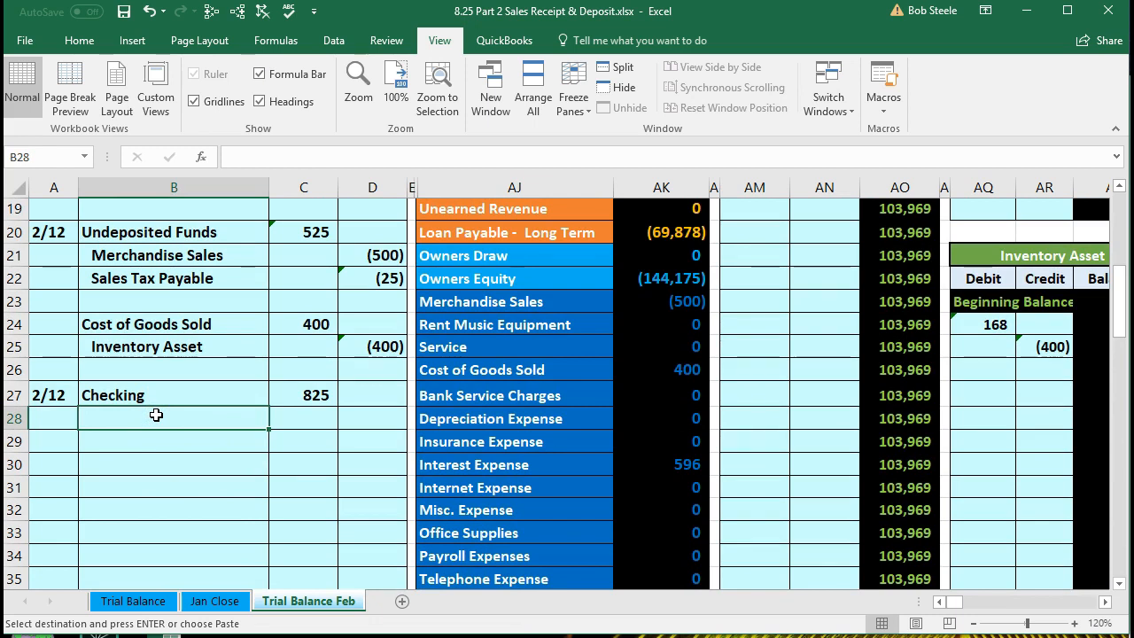
right_click(155, 415)
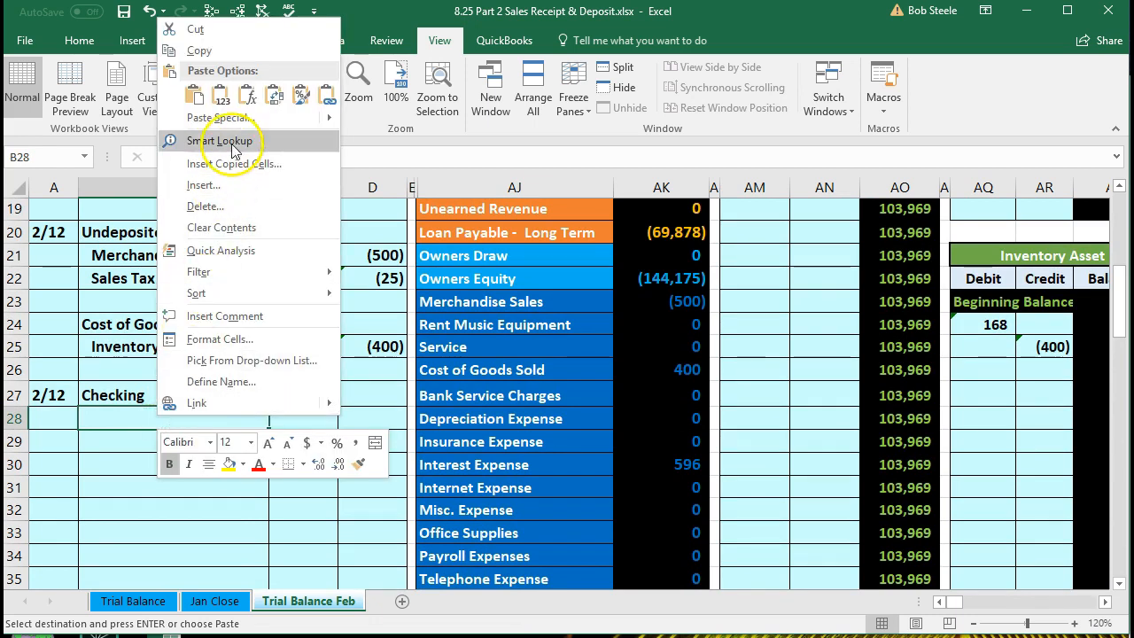
left_click(222, 95)
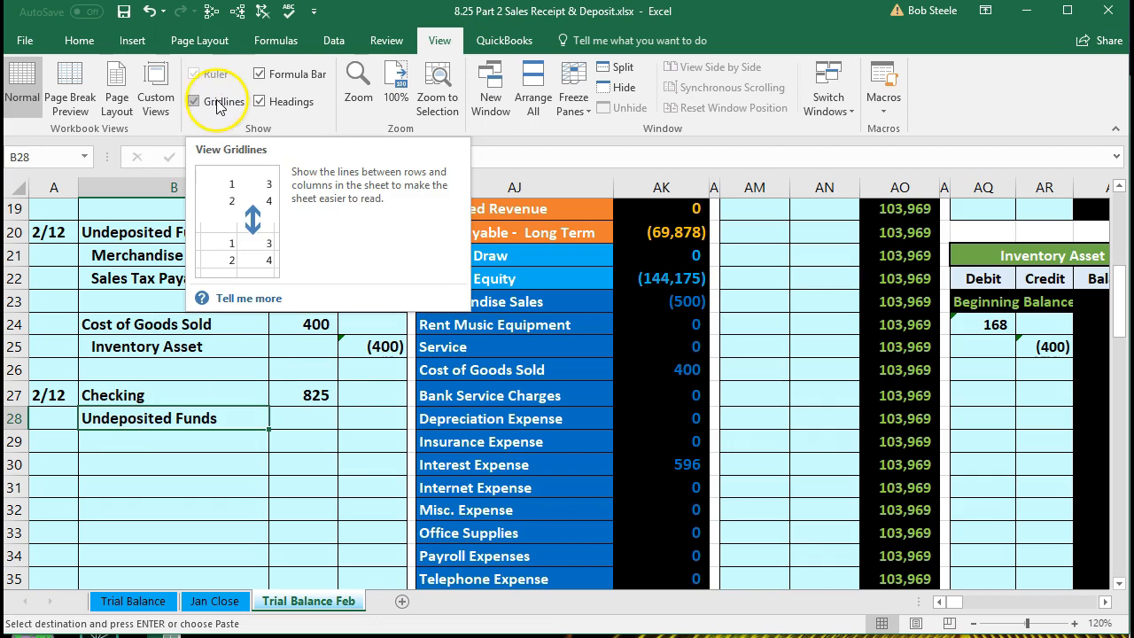
left_click(79, 42)
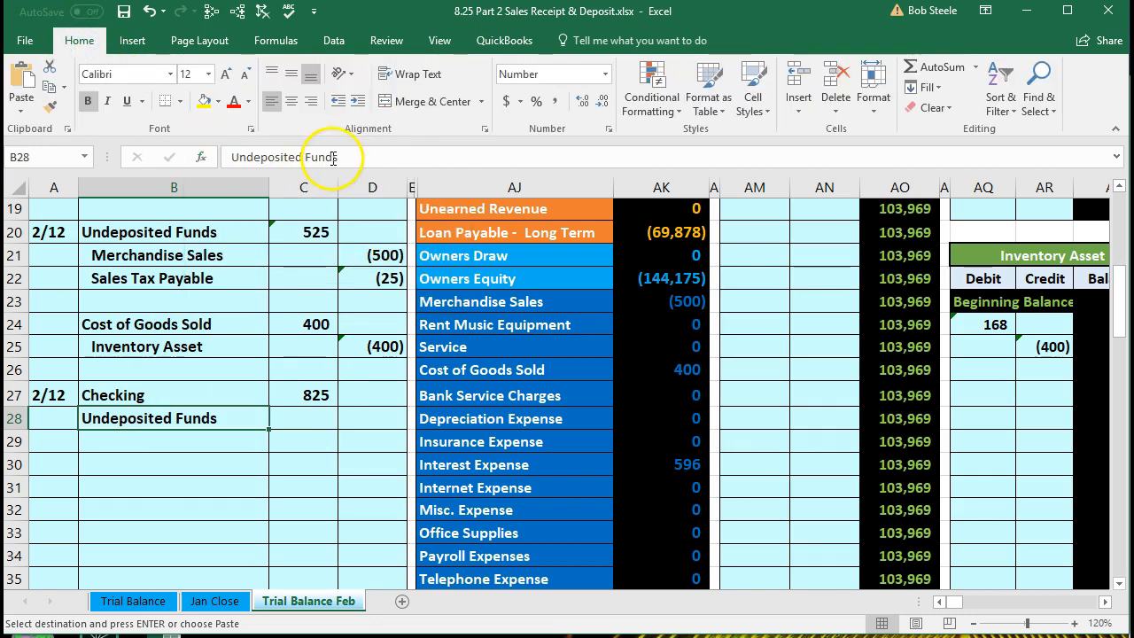
left_click(357, 101)
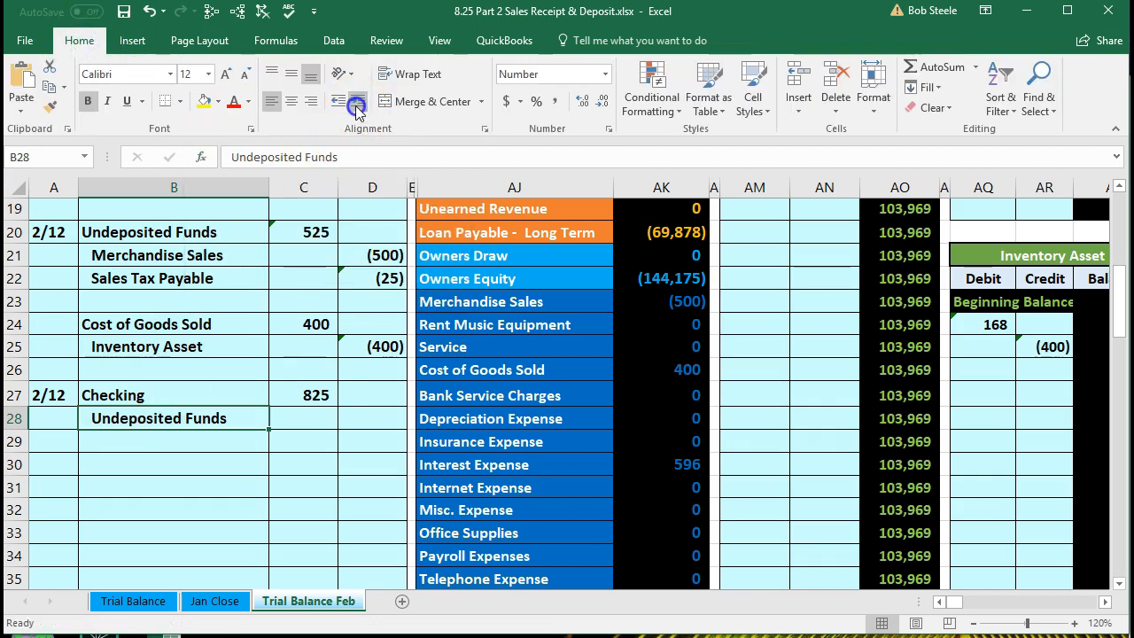
Enter the Undeposited Funds credit in cell D28 as a formula for the negative of the Checking debit in C27
left_click(381, 417)
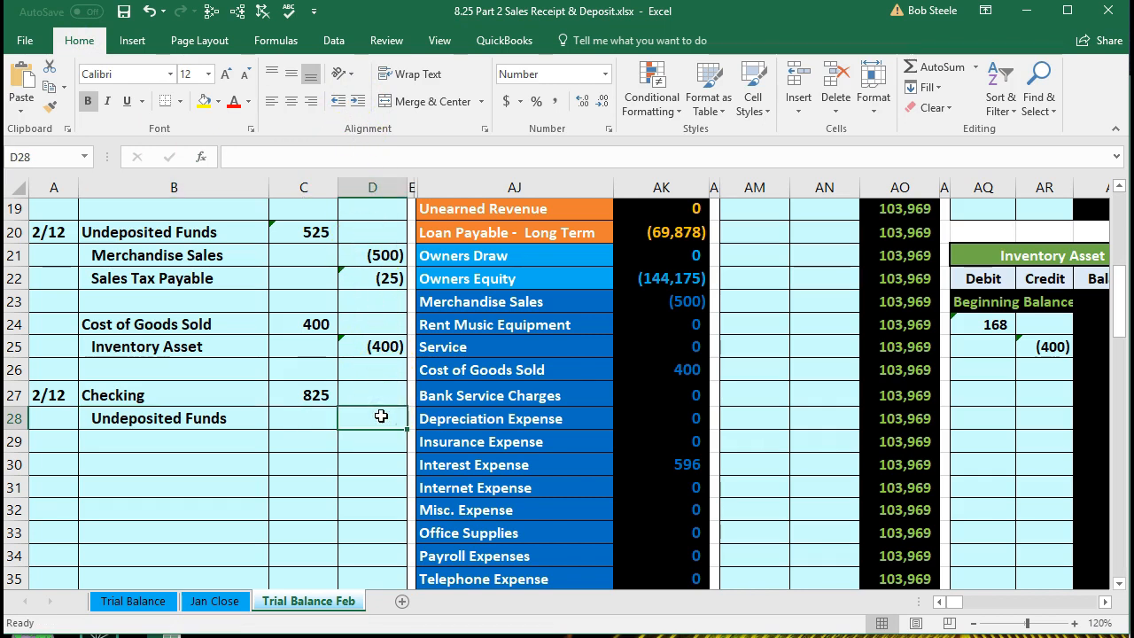
type("=-")
key("Left")
key("Up")
key("Return")
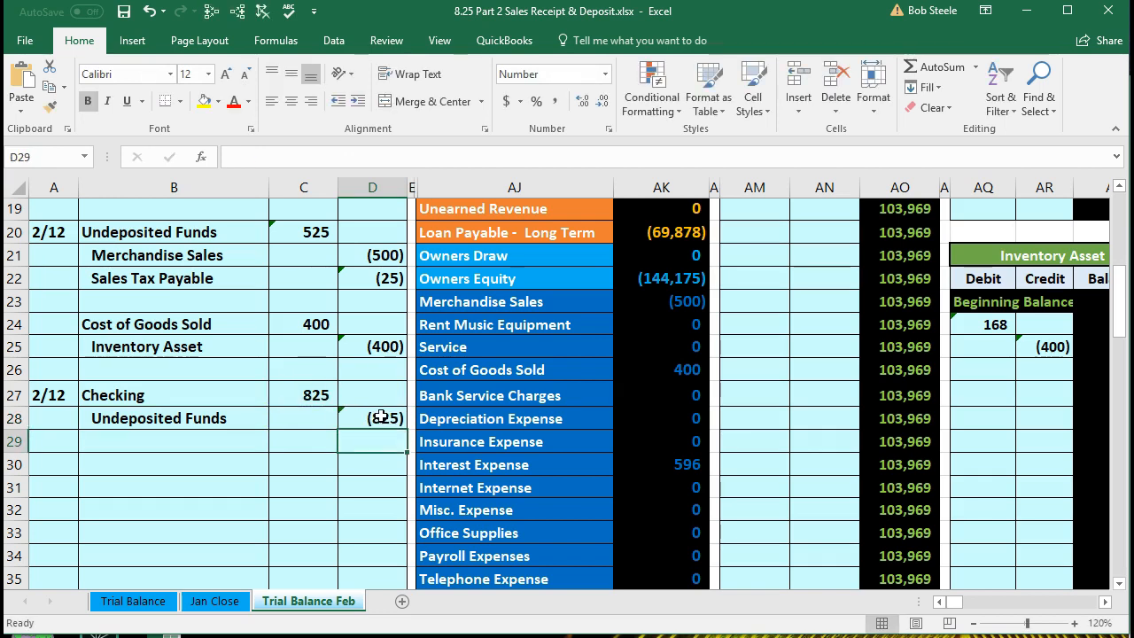
left_click_drag(236, 398, 374, 415)
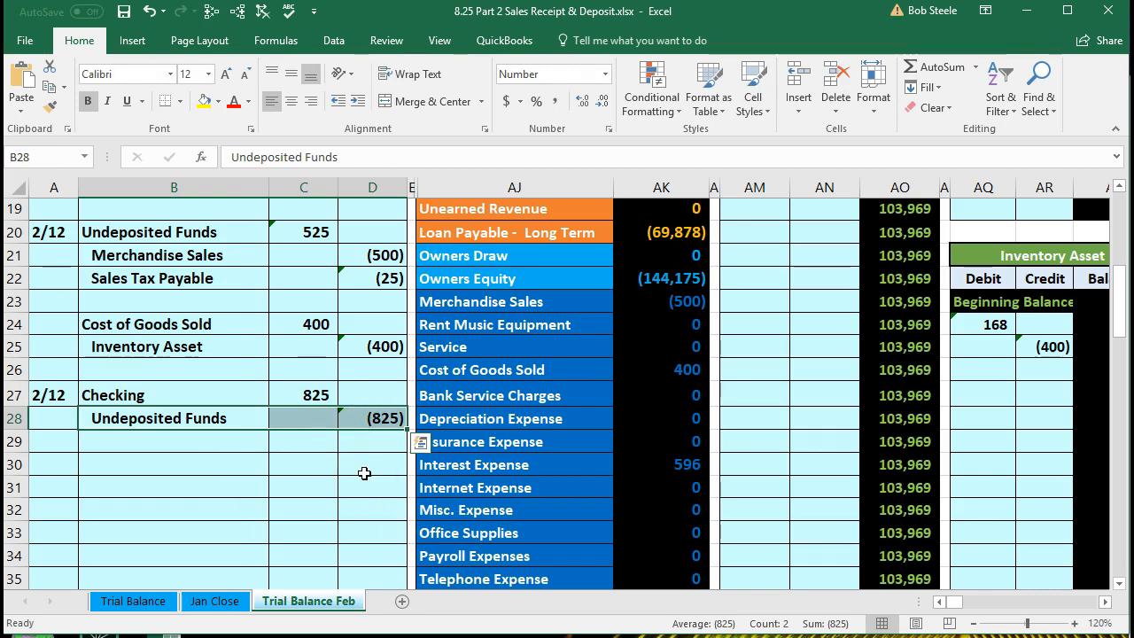
left_click(364, 474)
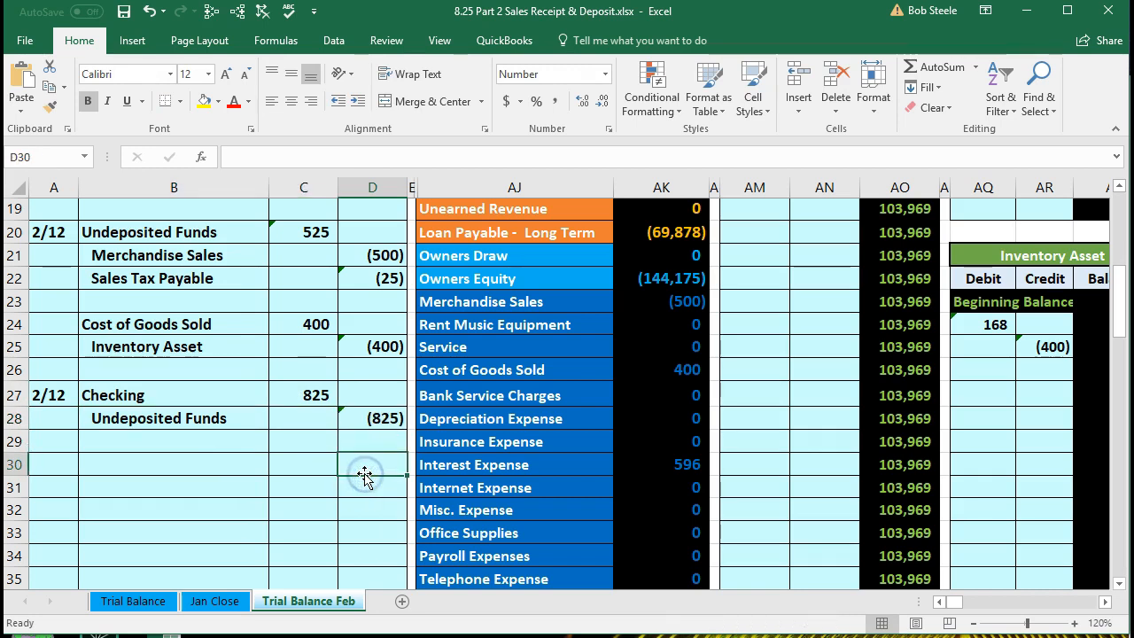
left_click_drag(171, 395, 355, 417)
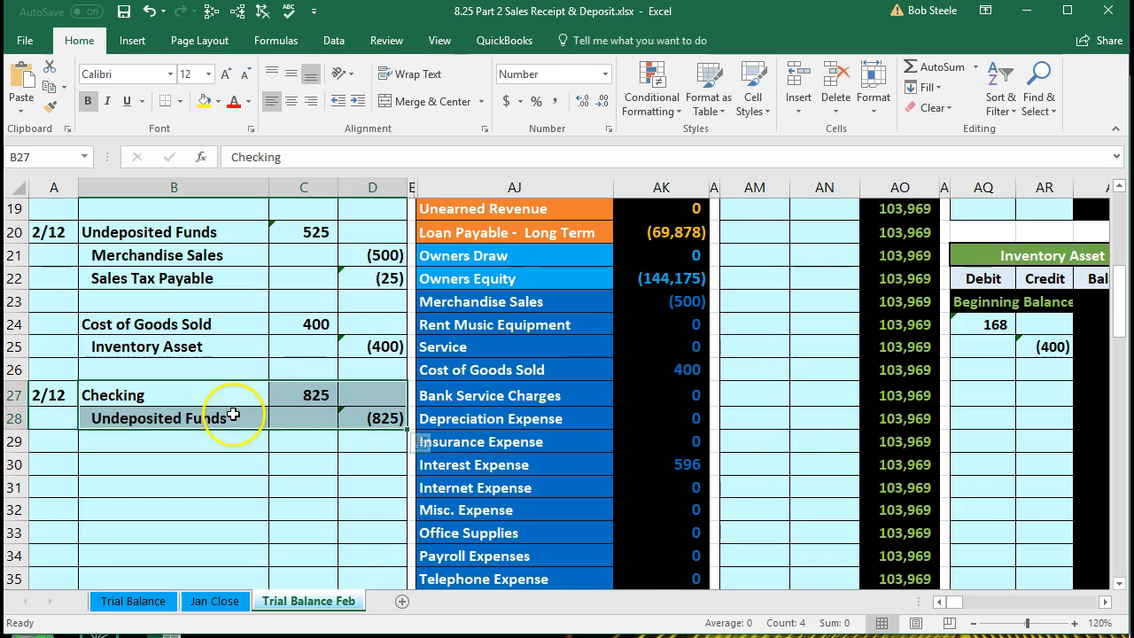
Post the deposit to the debit side of the Checking ledger account by linking cell AM11 to the journal debit with =C27
left_click(292, 395)
scroll(345, 493, "up", 2)
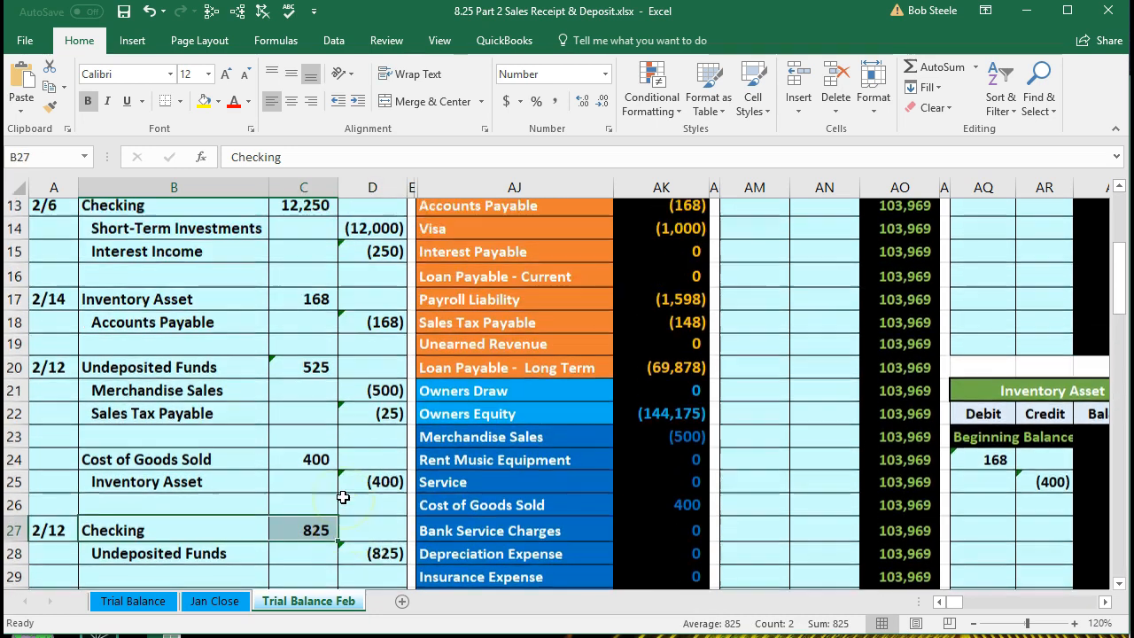
scroll(343, 498, "up", 3)
left_click_drag(465, 248, 627, 241)
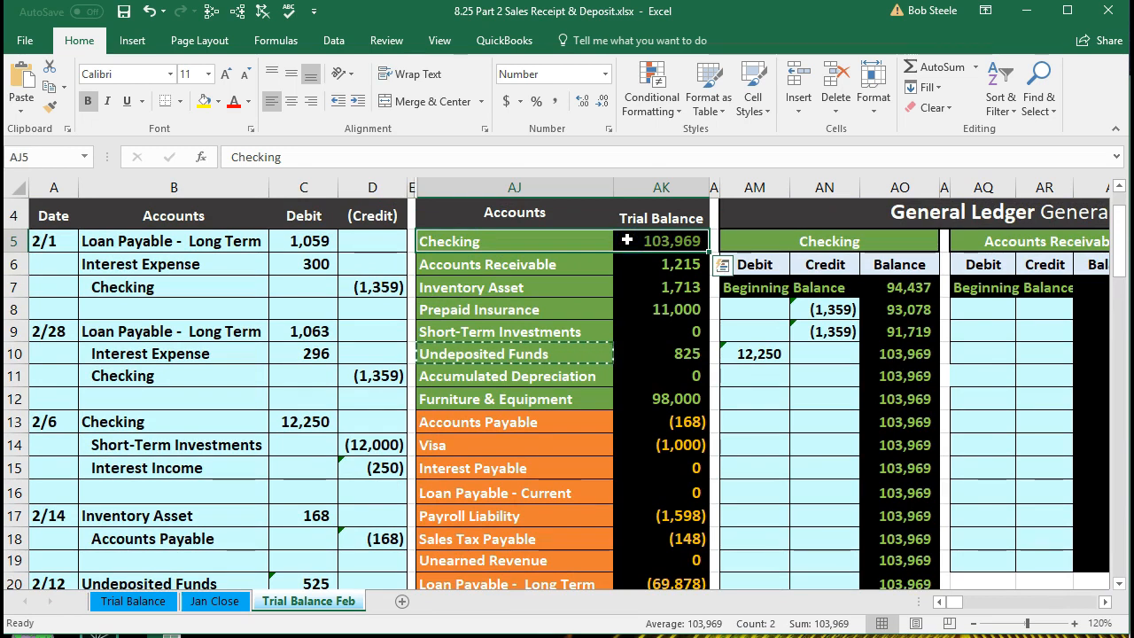
left_click(749, 376)
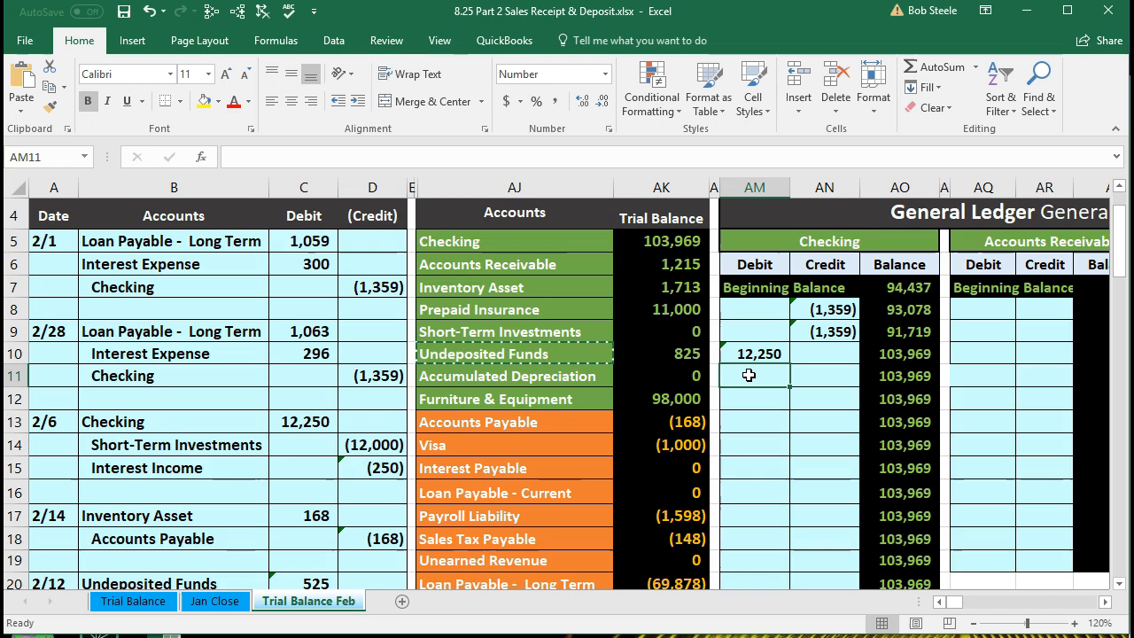
scroll(749, 376, "down", 2)
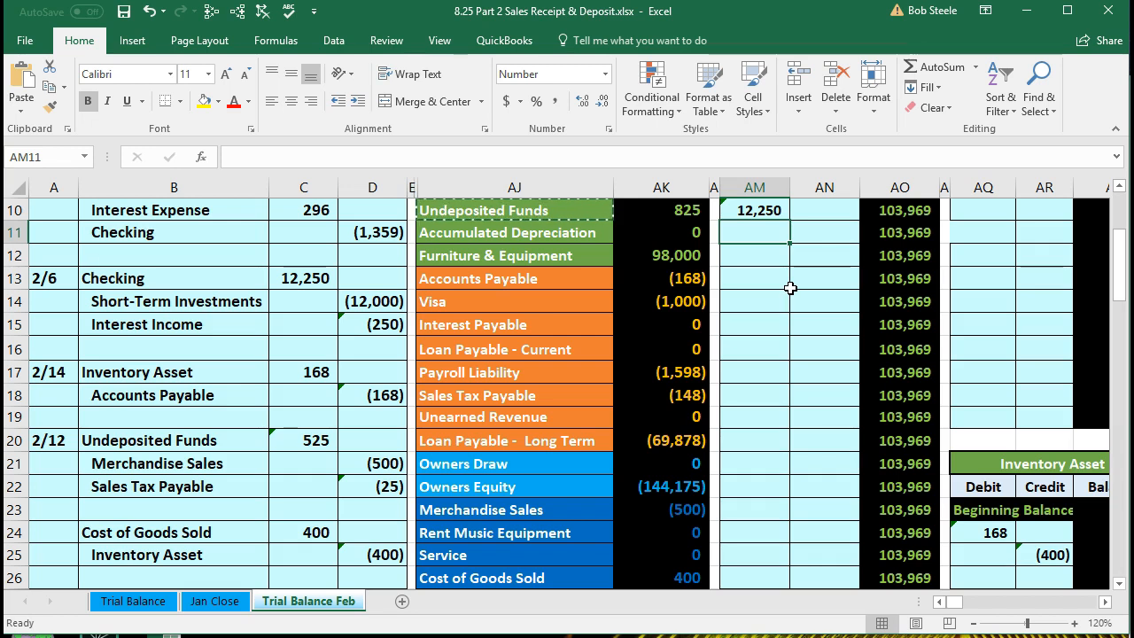
key("Escape")
type("=")
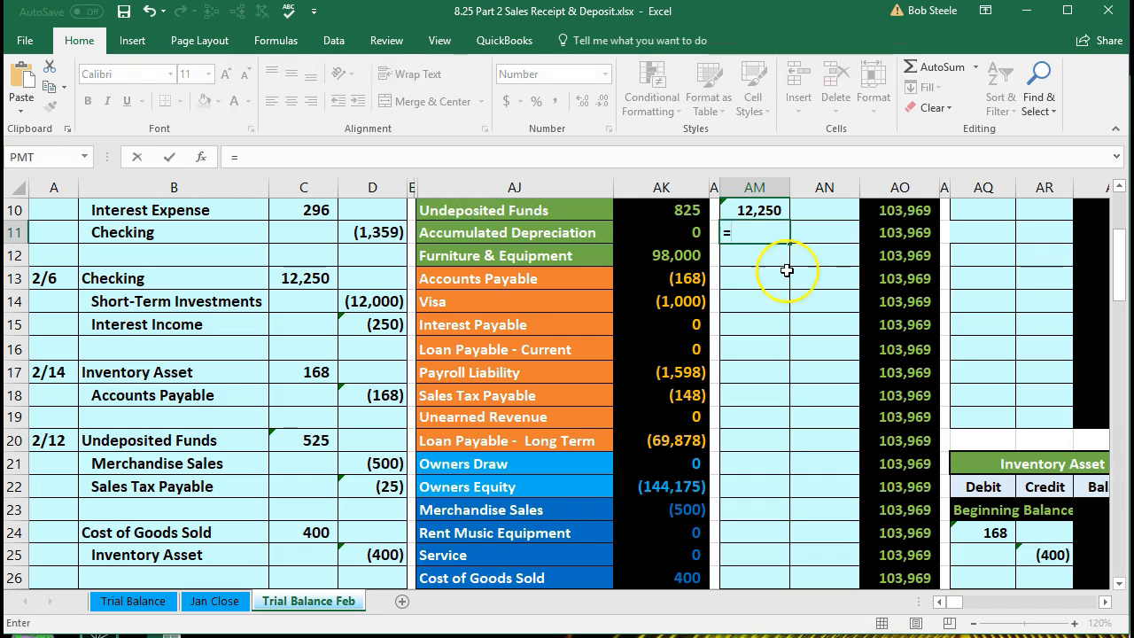
scroll(395, 470, "down", 1)
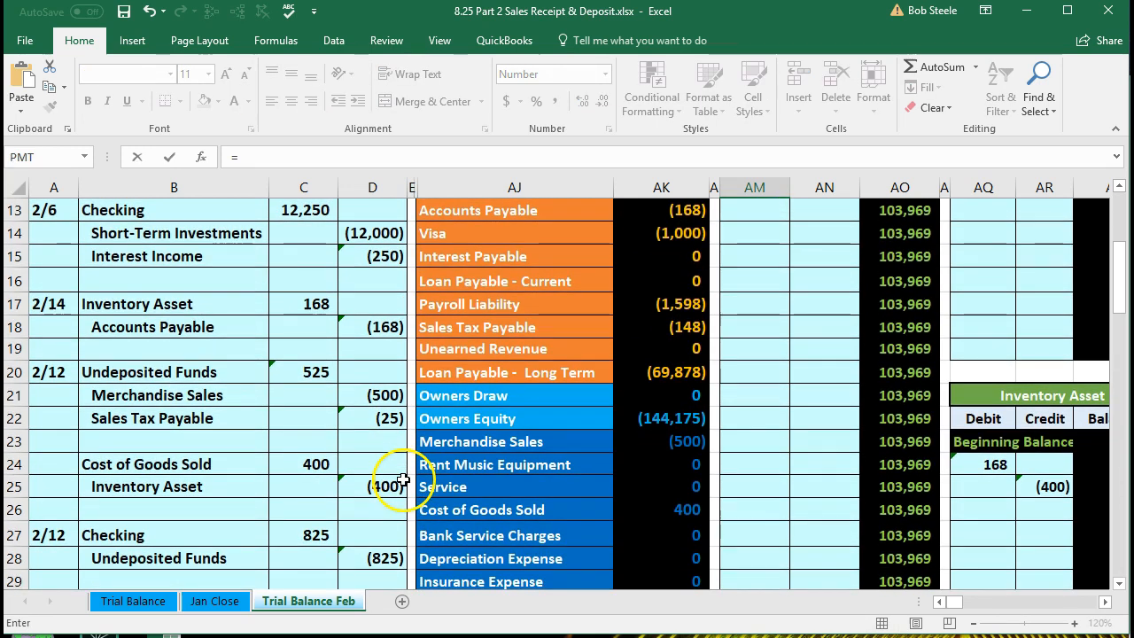
left_click(310, 532)
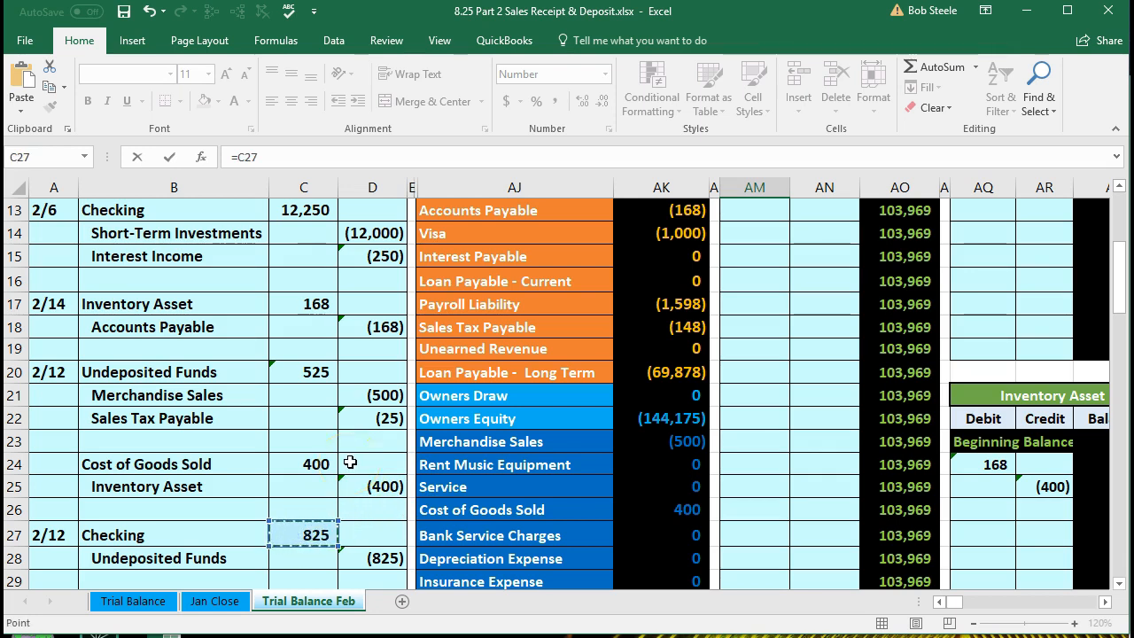
key("Return")
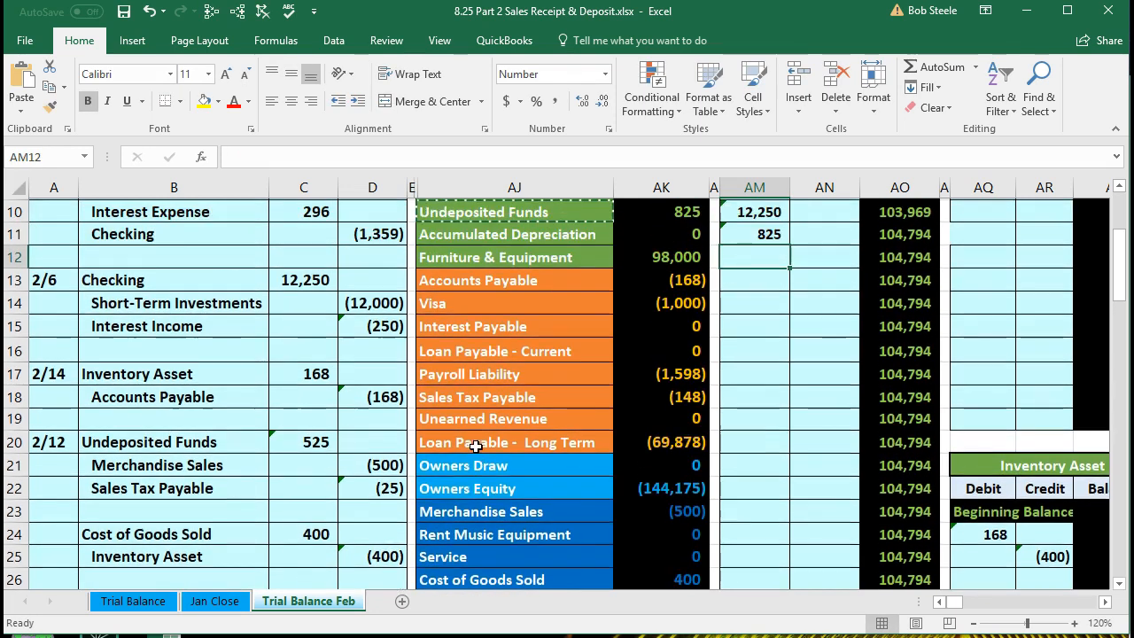
Review the Checking balance in the ledger and trial balance, then compare the Undeposited Funds journal credit with its trial balance amount
scroll(476, 445, "up", 1)
left_click(890, 322)
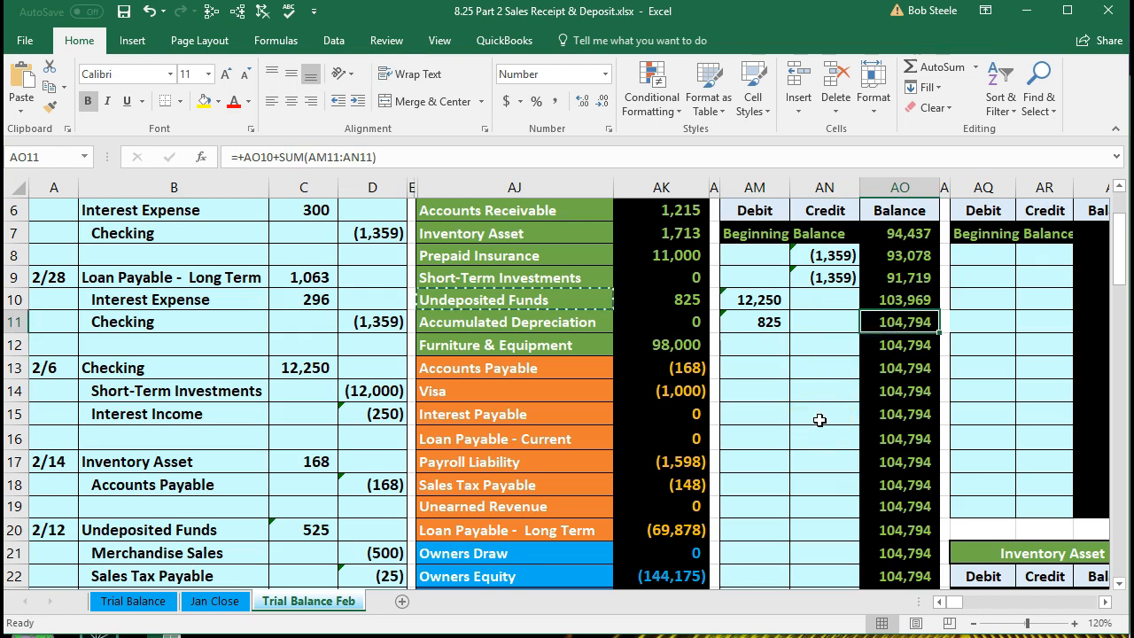
scroll(819, 420, "up", 2)
left_click(675, 335)
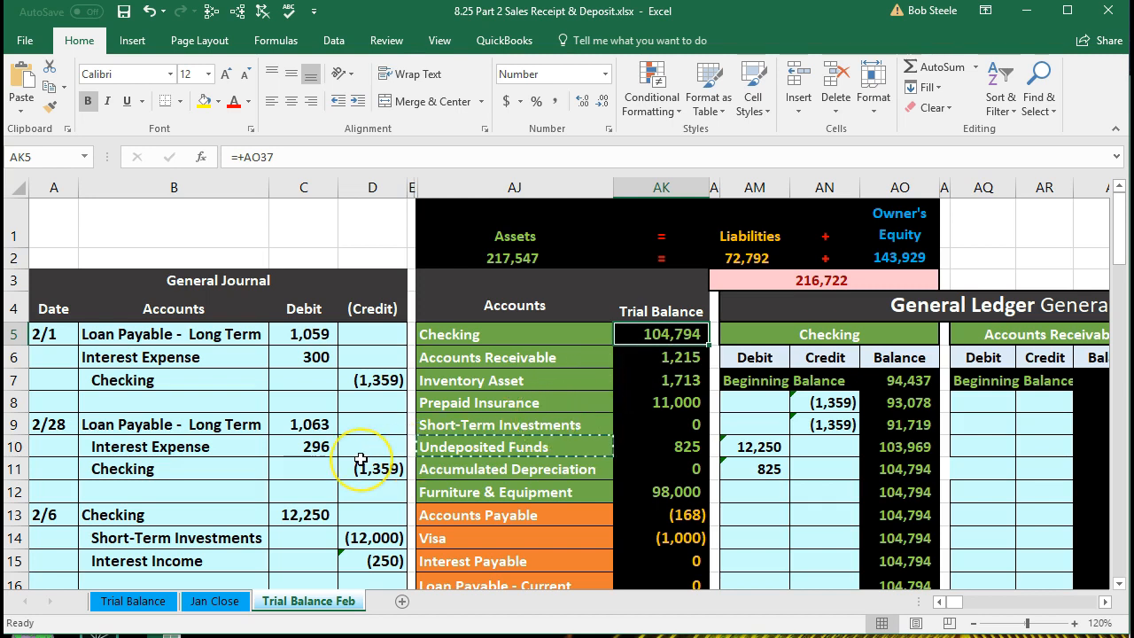
scroll(361, 460, "down", 5)
left_click_drag(235, 485, 359, 483)
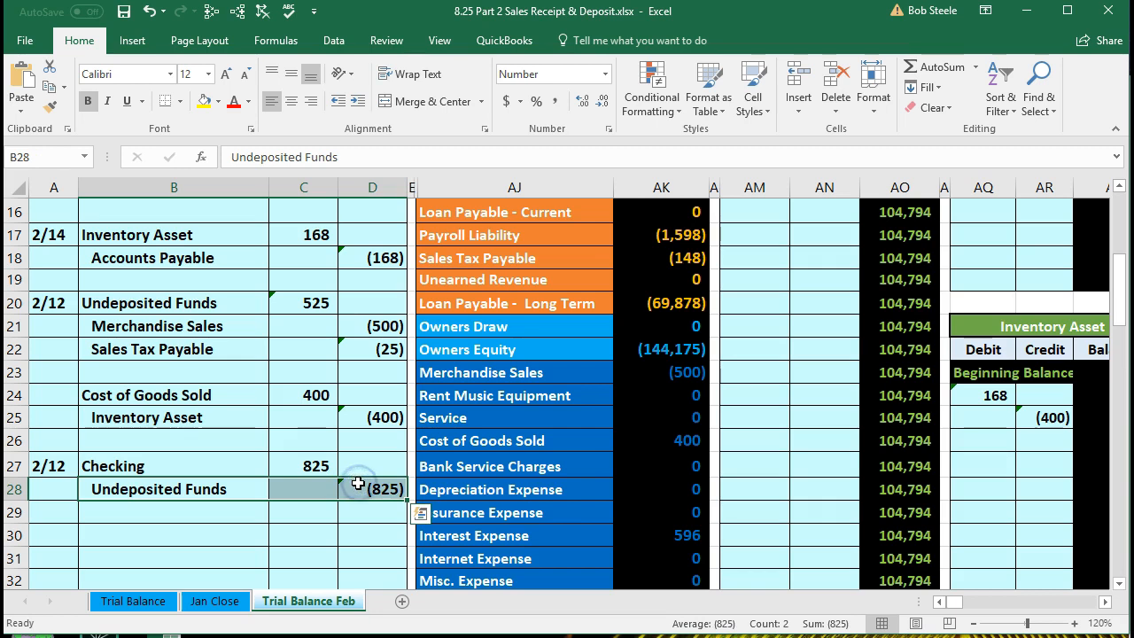
scroll(364, 484, "up", 3)
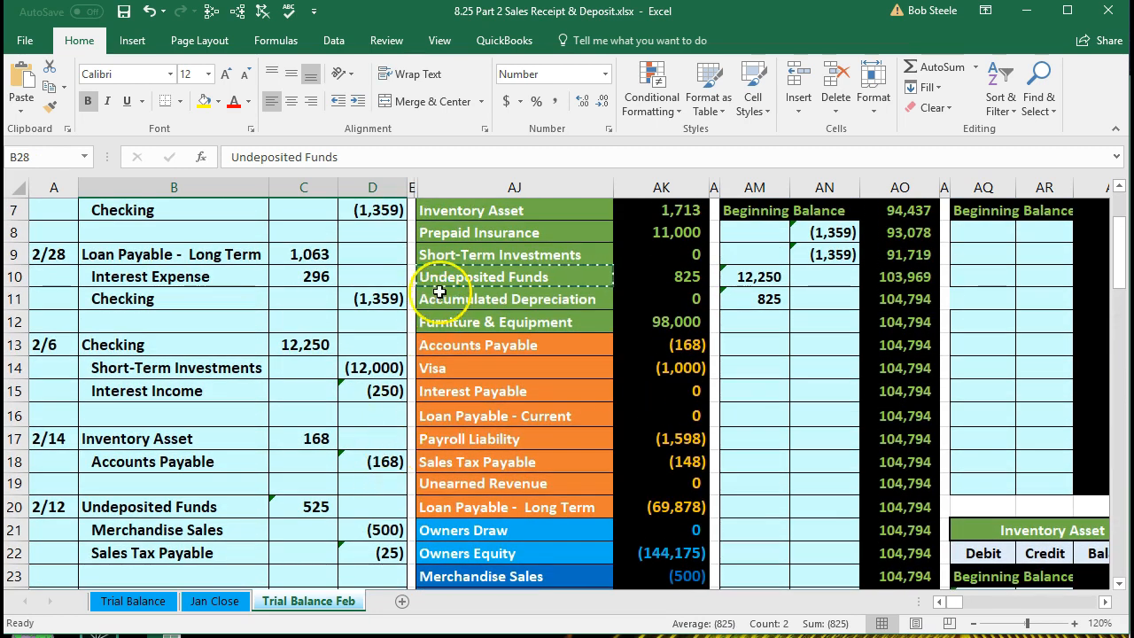
left_click_drag(443, 278, 635, 274)
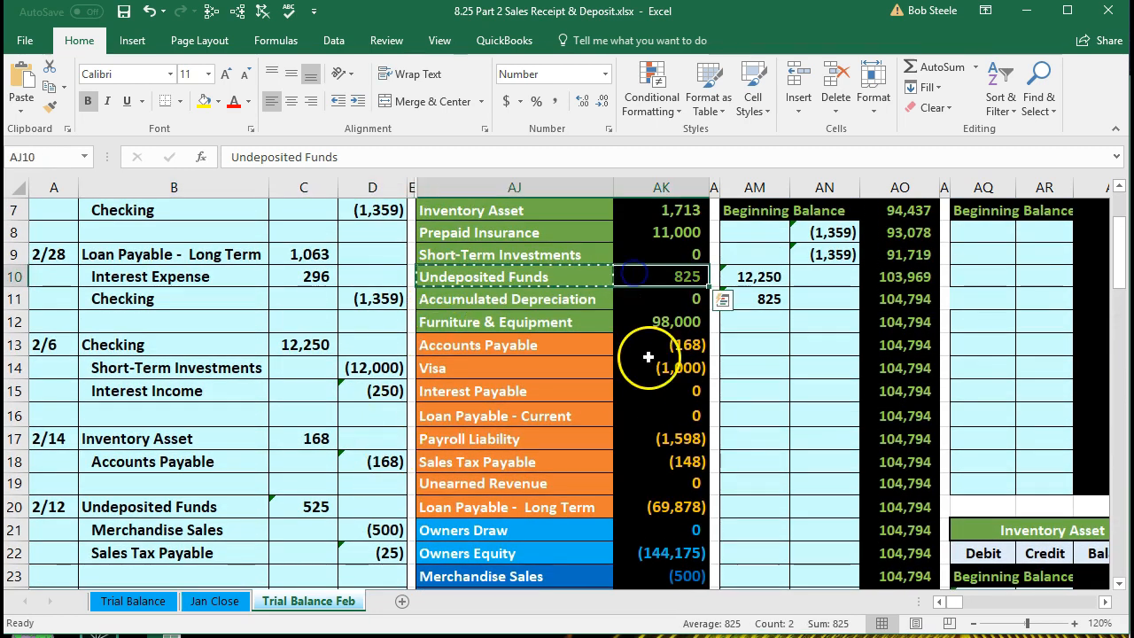
scroll(648, 390, "up", 1)
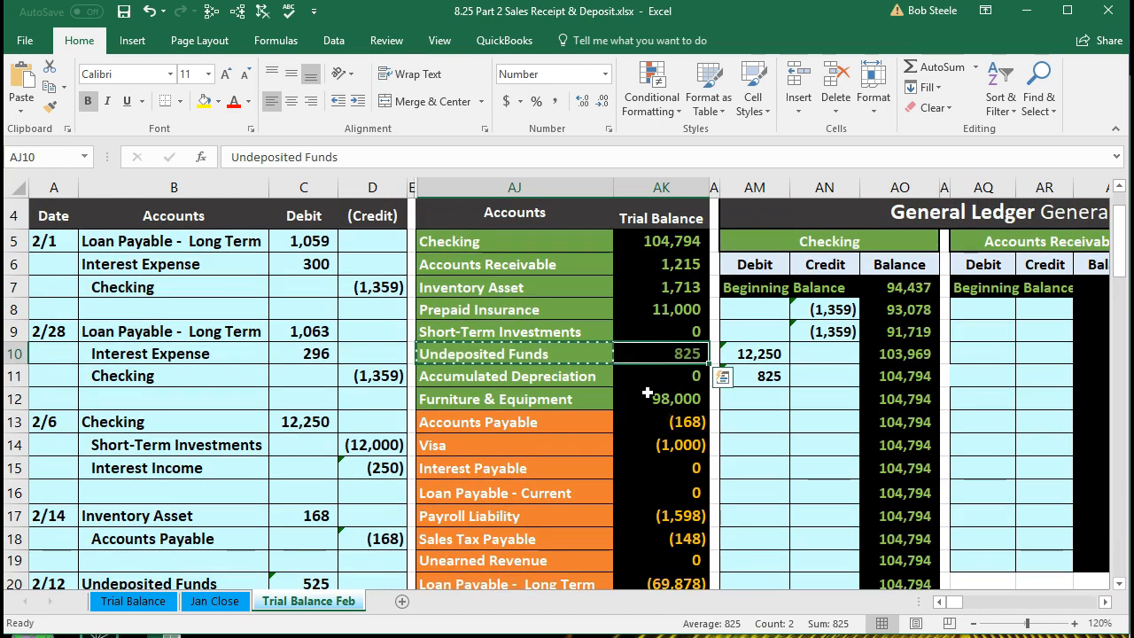
Locate the Undeposited Funds account in the general ledger
key("Right")
key("Right")
key("Right")
key("Right")
key("Right")
key("Right")
key("Right")
key("Right")
key("Right")
key("Right")
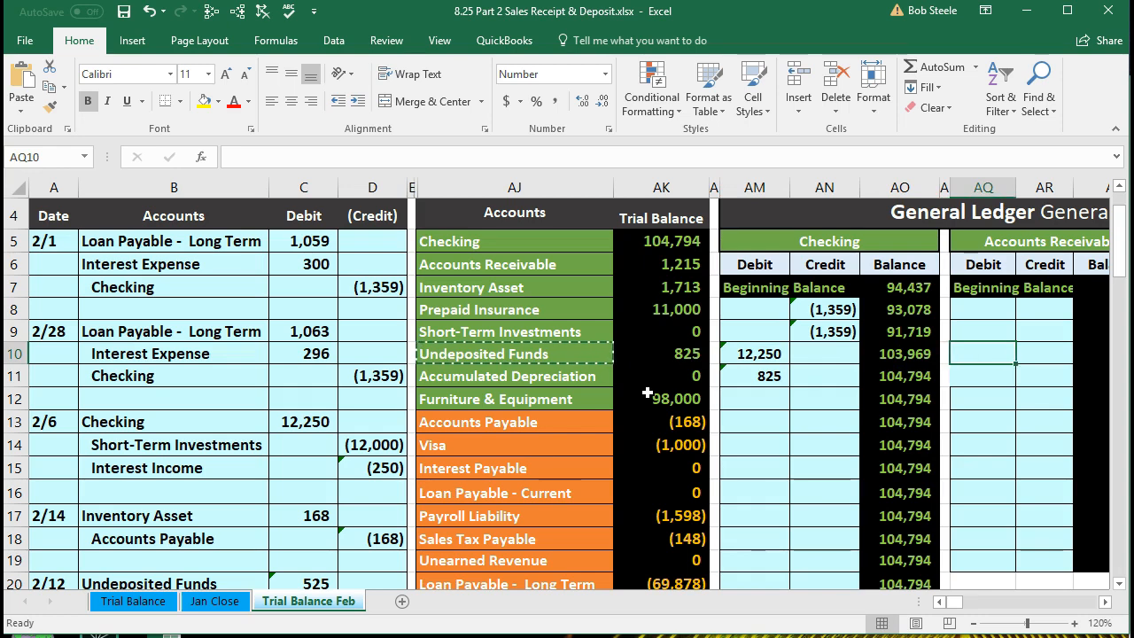
key("Right")
key("Right")
key("Right")
key("Right")
key("Right")
key("Right")
key("Right")
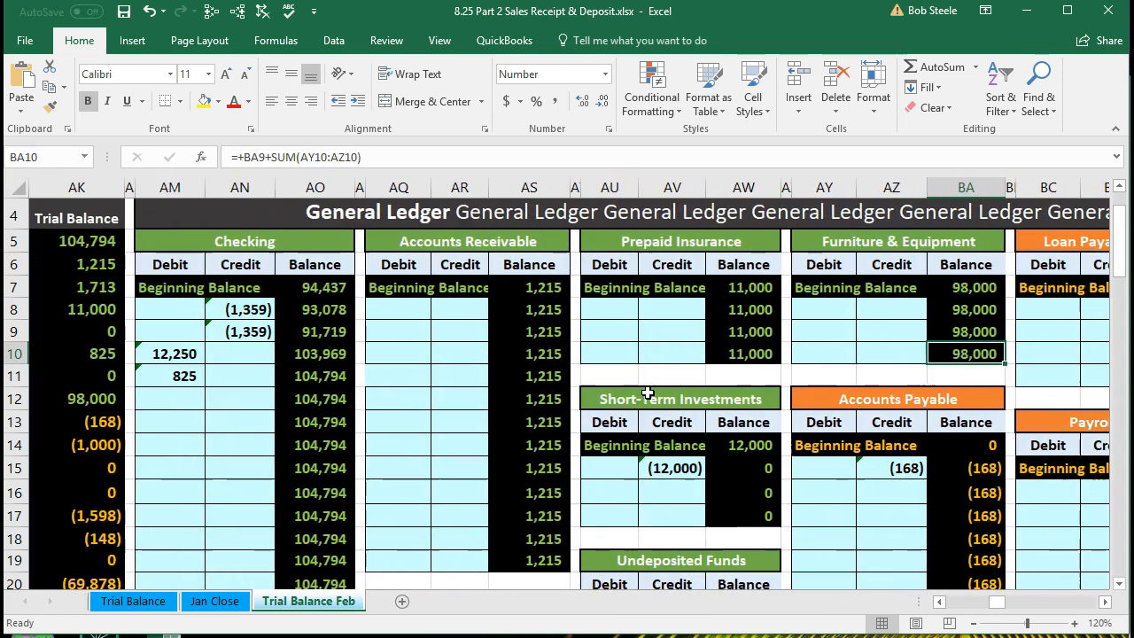
scroll(648, 392, "down", 3)
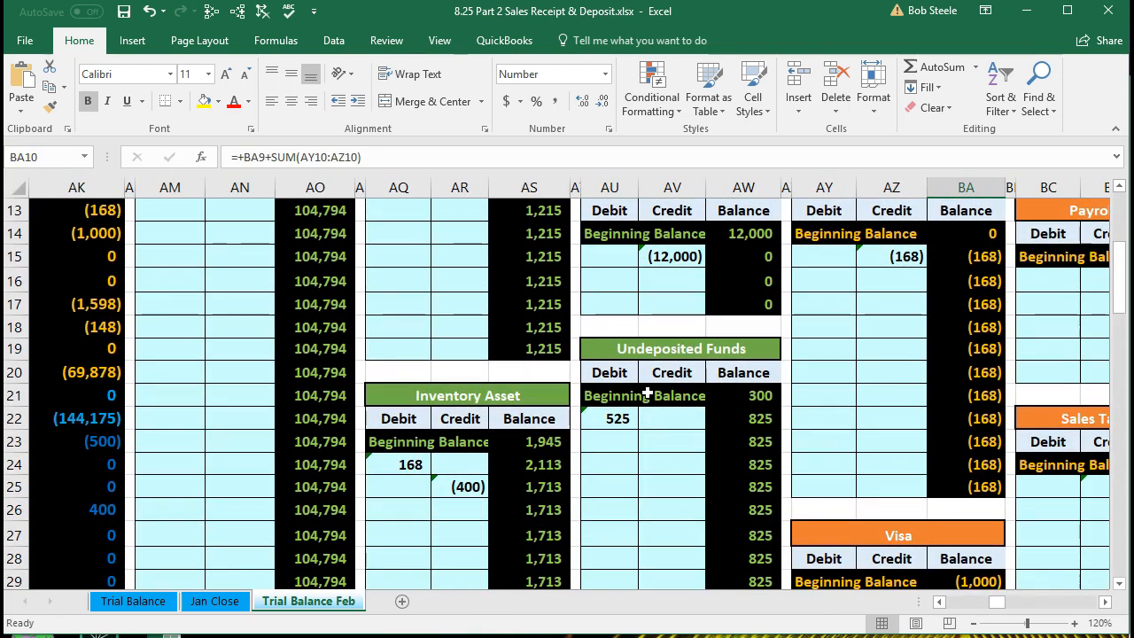
Freeze the panes at cell AJ1 so the general journal columns stay in view beside the ledger
left_click(998, 604)
left_click_drag(999, 603, 953, 603)
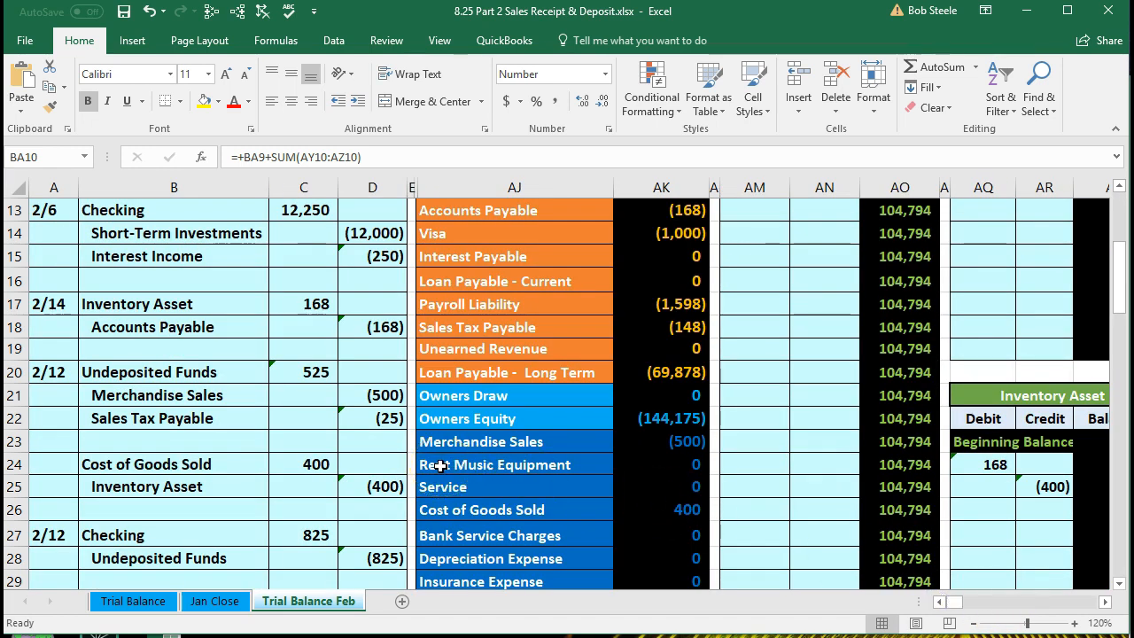
scroll(440, 467, "up", 4)
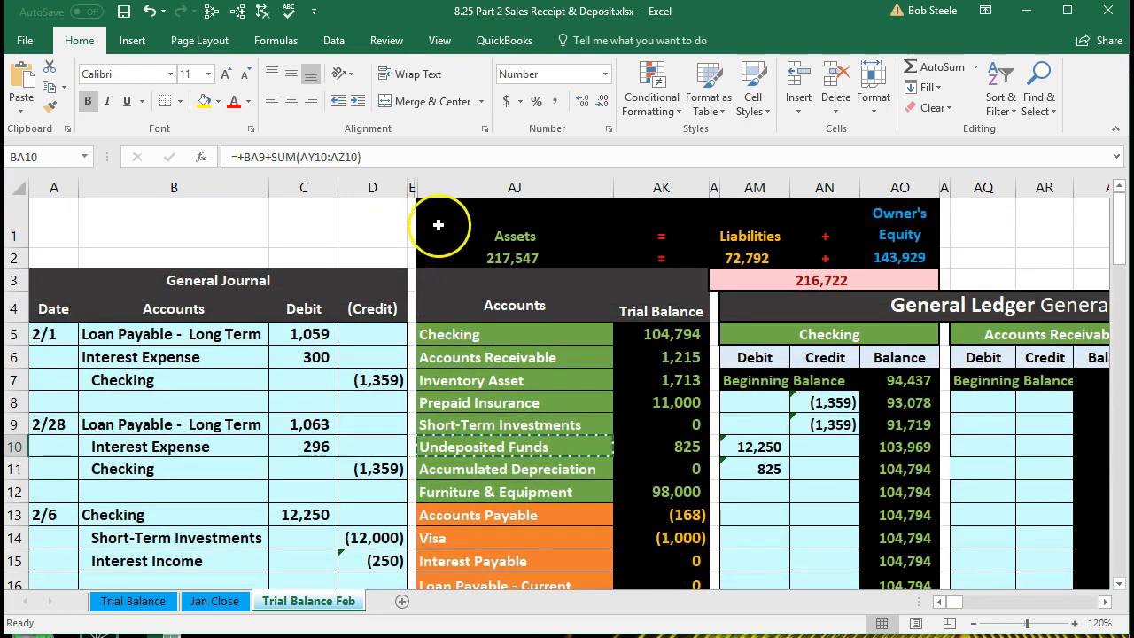
left_click(438, 225)
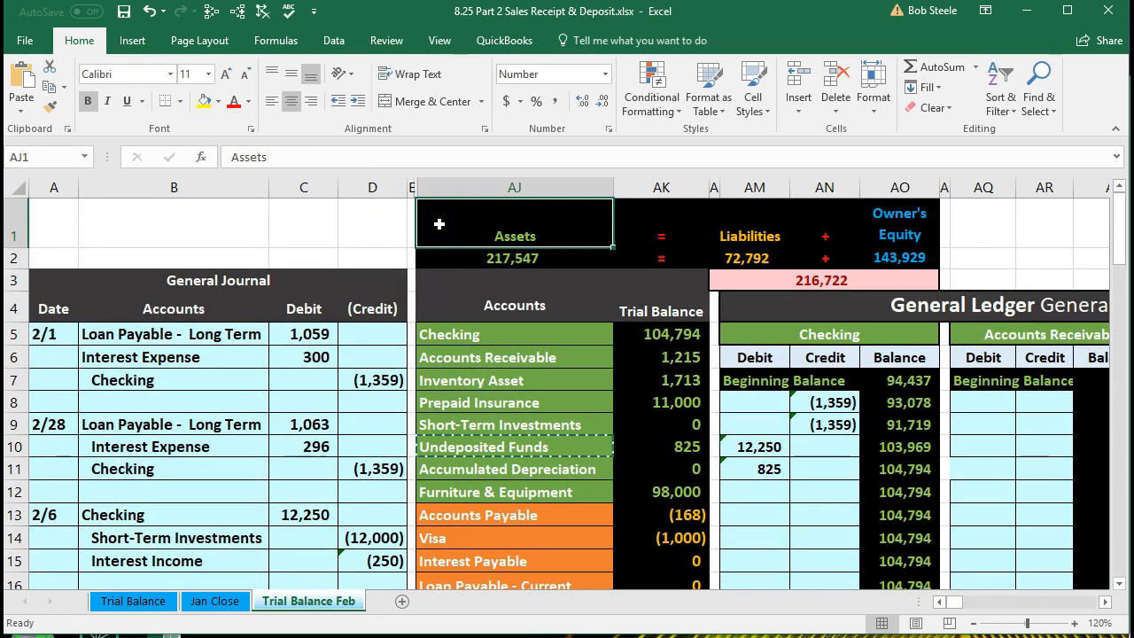
left_click(440, 46)
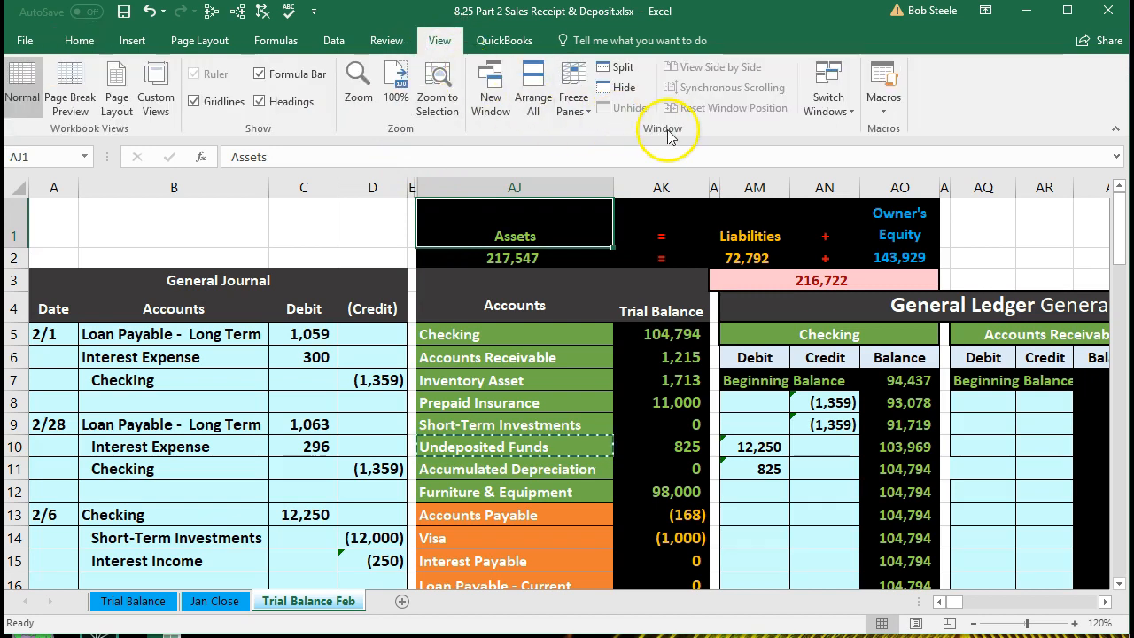
left_click(574, 93)
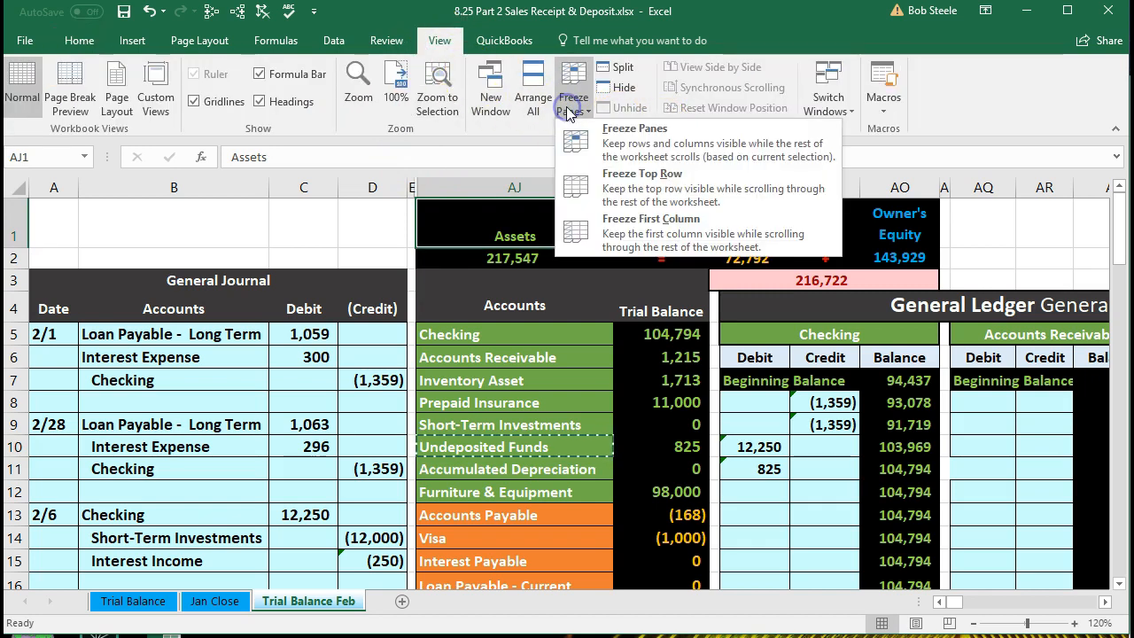
left_click(642, 141)
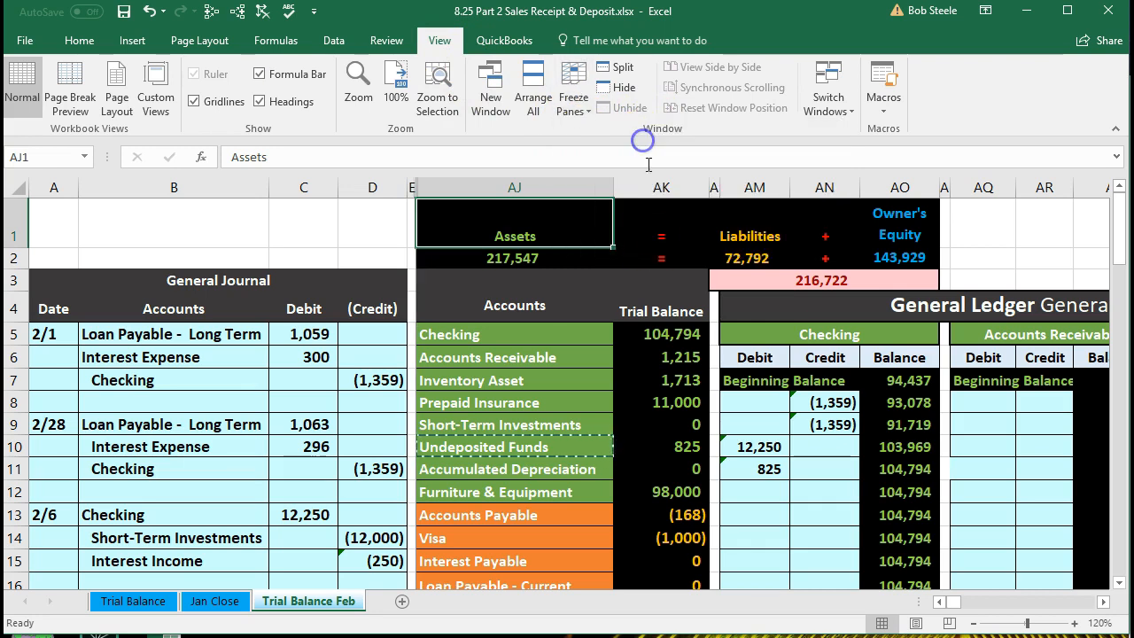
Post the deposit credit to the Undeposited Funds ledger account by linking cell AU23 to the journal credit with =D28
scroll(695, 452, "down", 1)
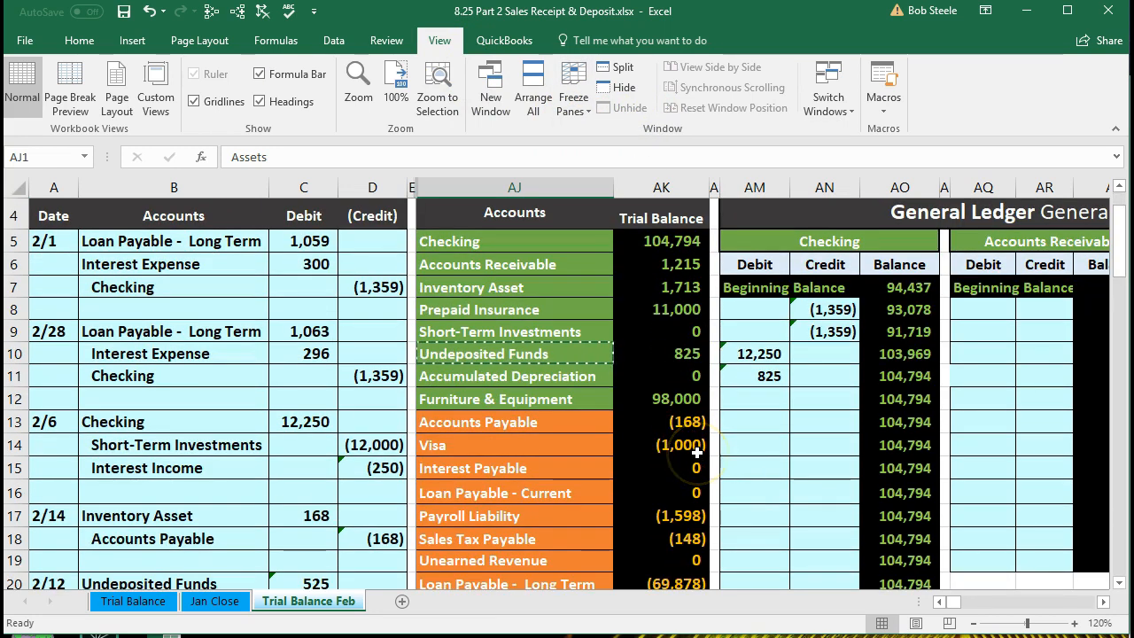
left_click(698, 452)
key("Right")
key("Right")
key("Right")
key("Right")
key("Right")
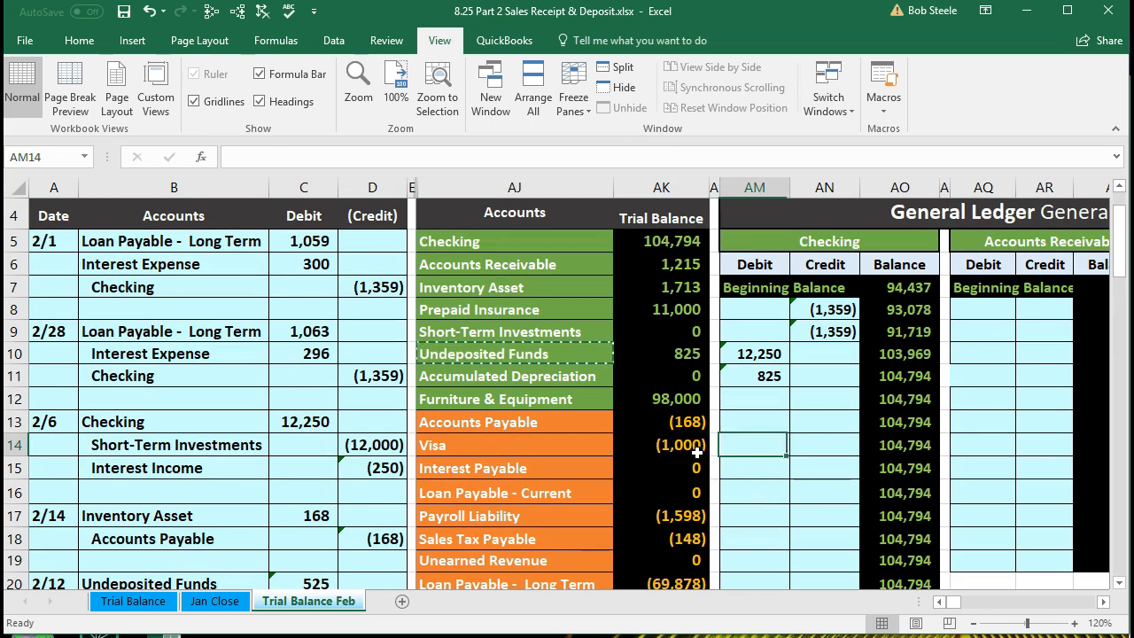
key("Right")
key("Right")
key("Right")
key("Right")
key("Right")
key("Right")
key("Right")
key("Right")
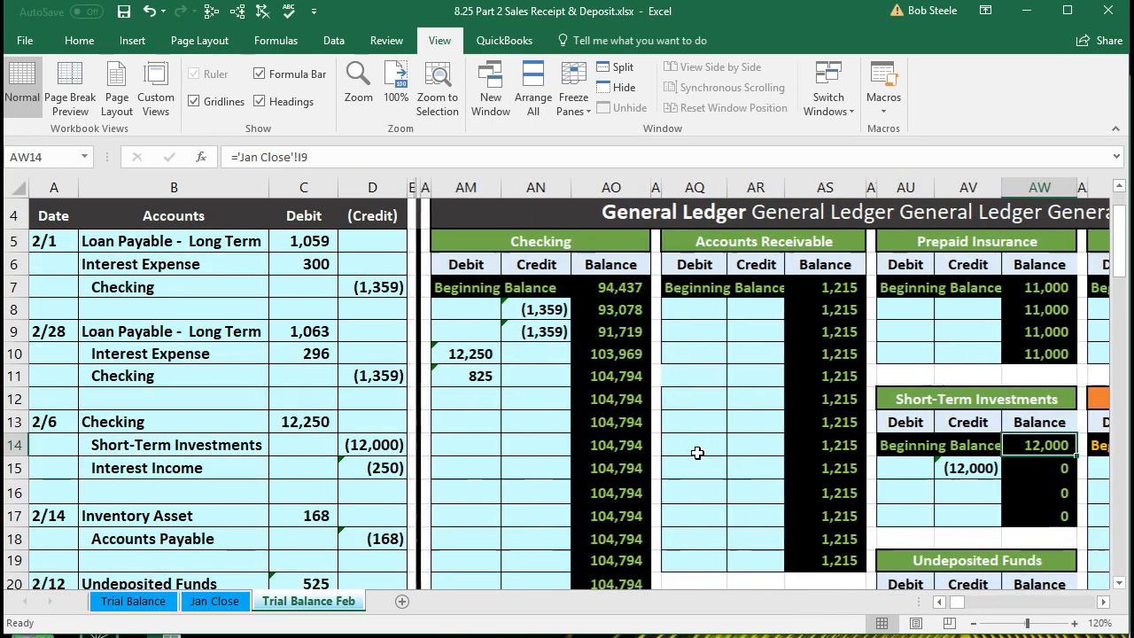
key("Right")
key("Right")
key("Right")
key("Right")
key("Right")
key("Right")
key("Right")
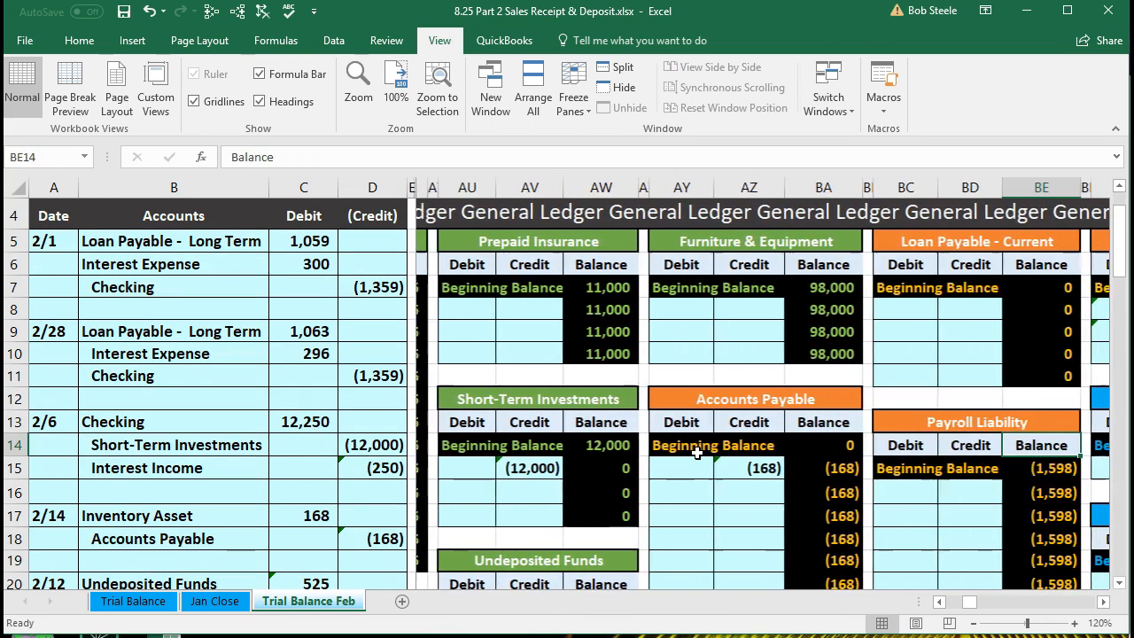
key("Down")
key("Down")
key("Down")
key("Down")
key("Down")
key("Down")
key("Down")
key("Down")
key("Down")
key("Down")
key("Down")
key("Down")
key("Down")
key("Down")
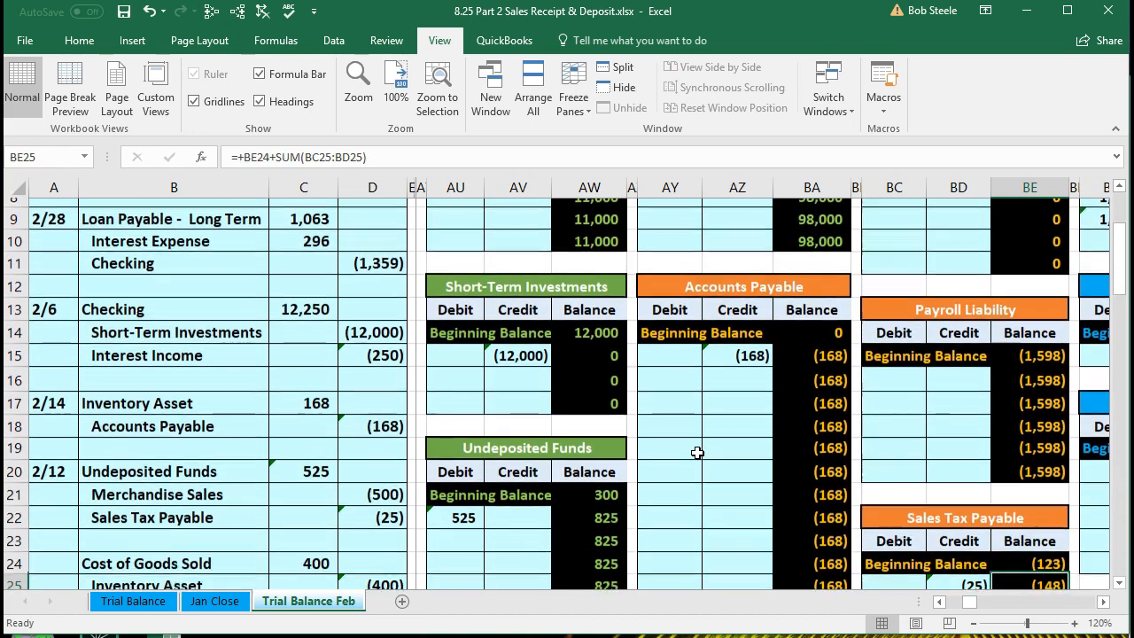
key("Down")
key("Down")
key("Down")
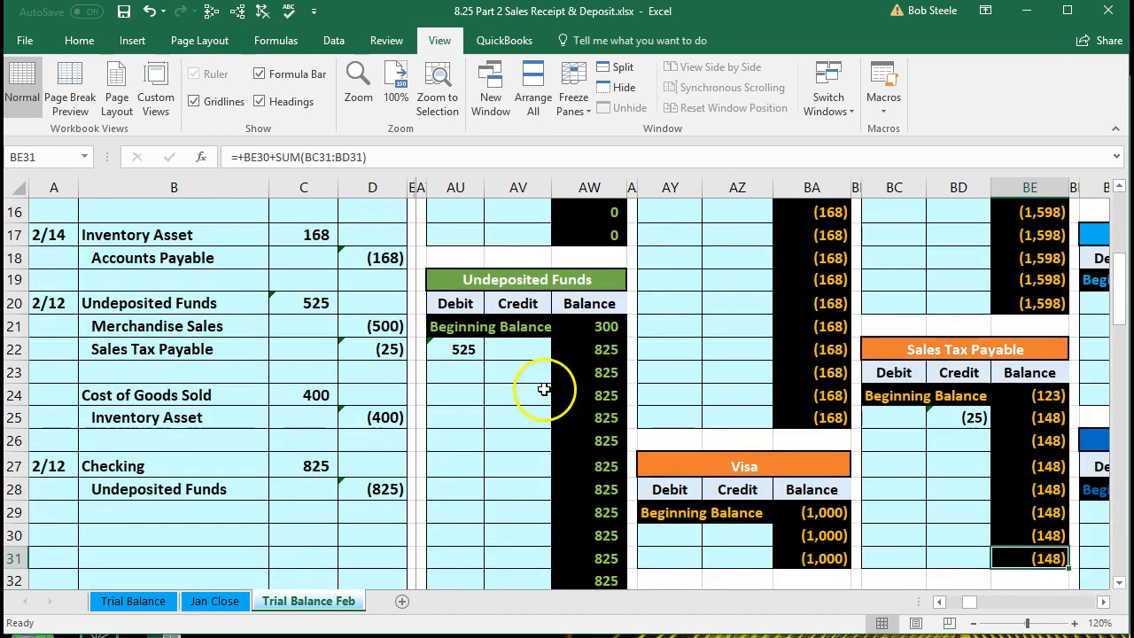
left_click(460, 372)
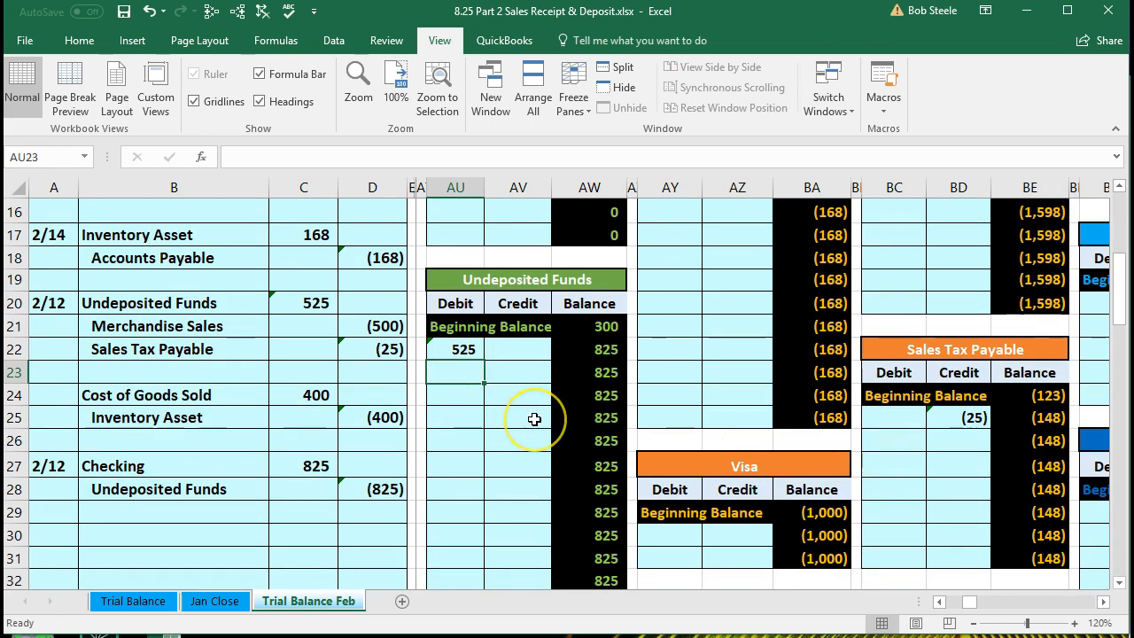
type("=")
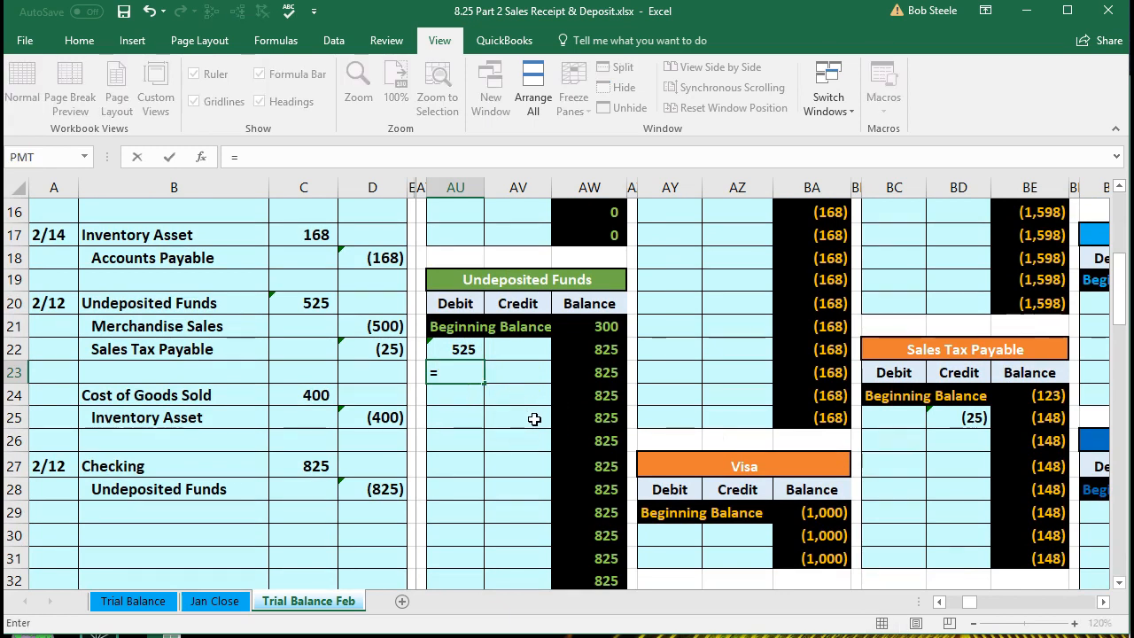
left_click(397, 488)
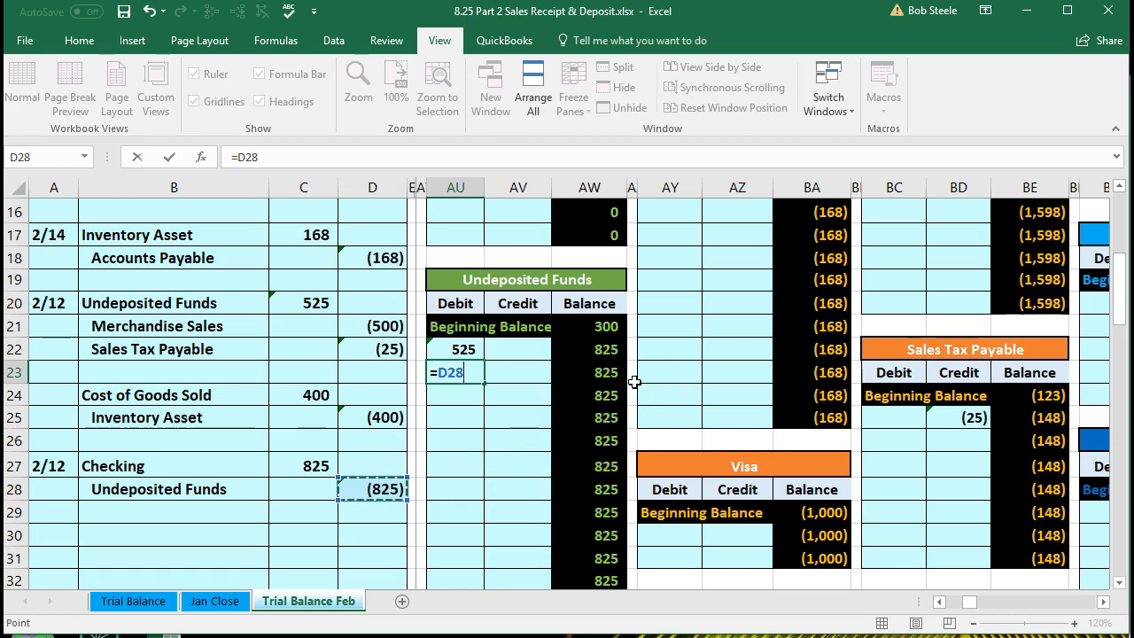
key("Return")
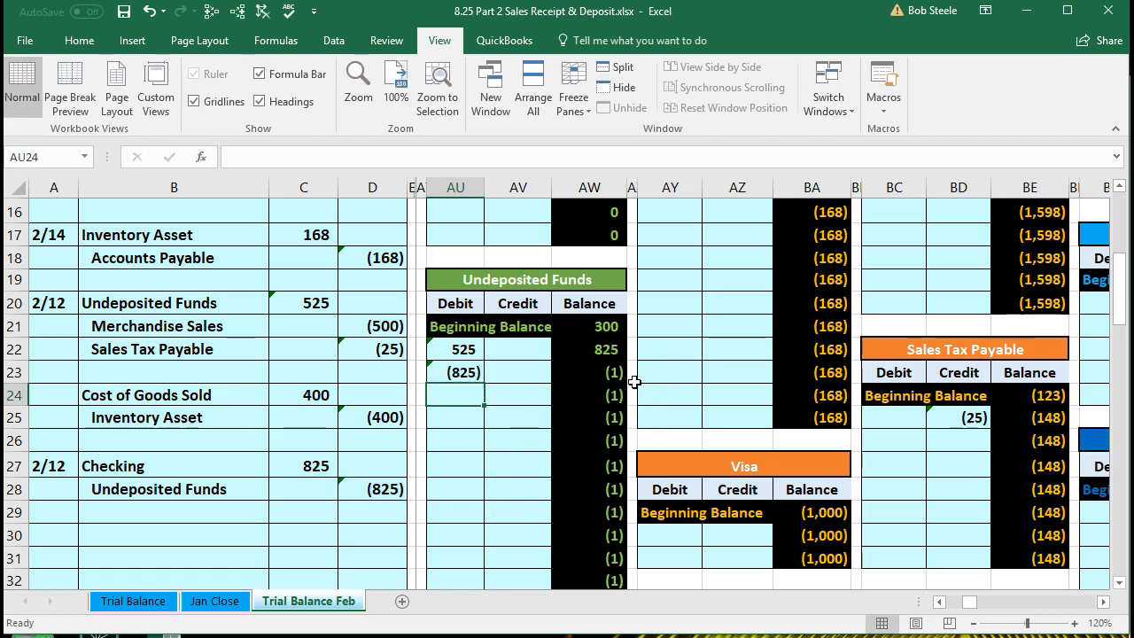
Check the Undeposited Funds balance in the ledger and trial balance, and review the accounting equation totals
key("Right")
key("Right")
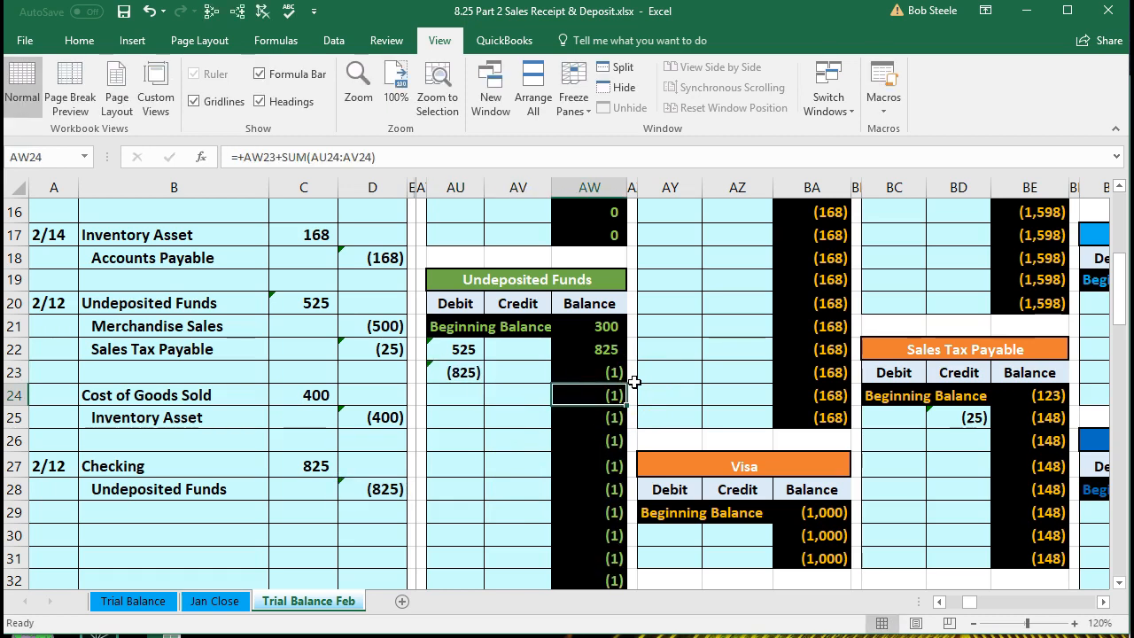
key("Left")
key("Left")
key("Left")
key("Left")
key("Left")
key("Left")
key("Left")
key("Left")
key("Left")
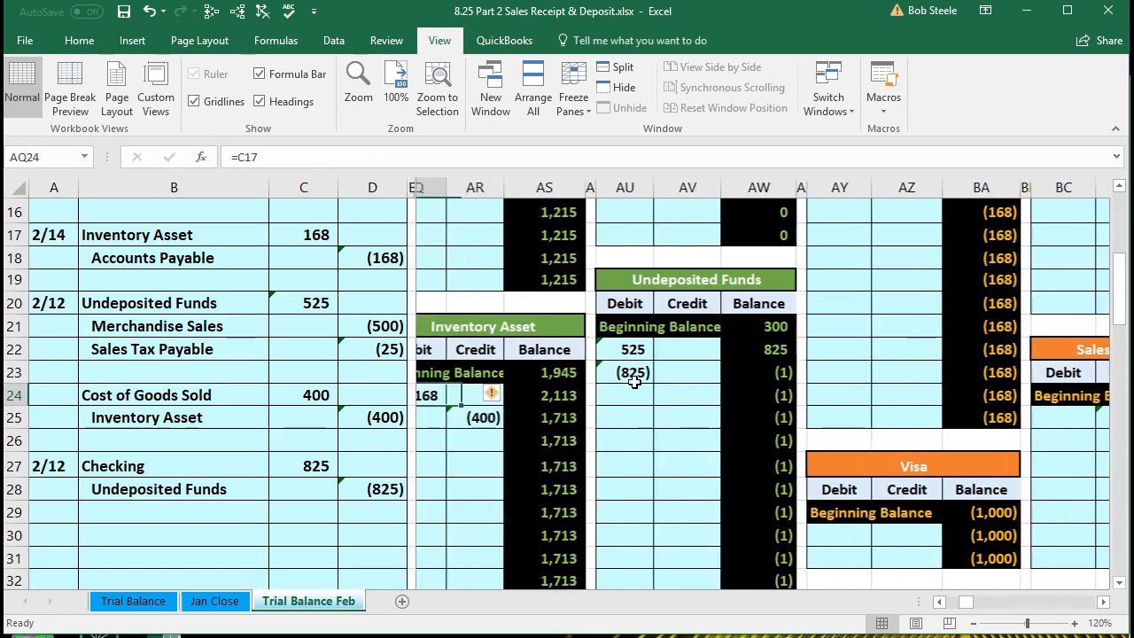
key("Left")
key("Left")
key("Left")
key("Left")
key("Left")
key("Left")
key("Left")
key("Left")
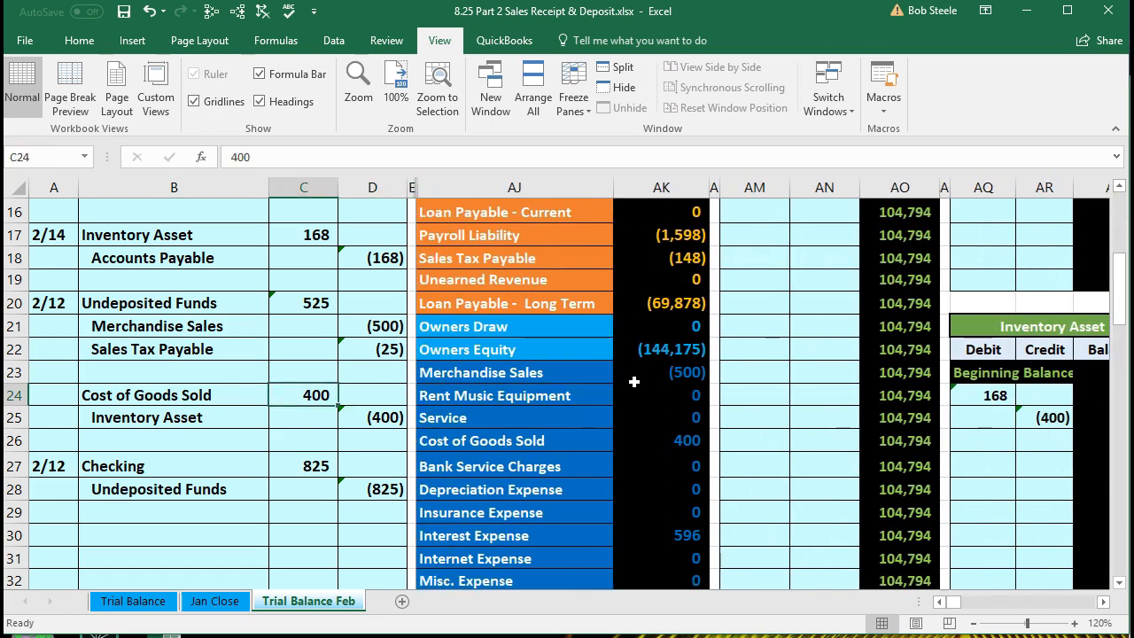
scroll(635, 381, "up", 3)
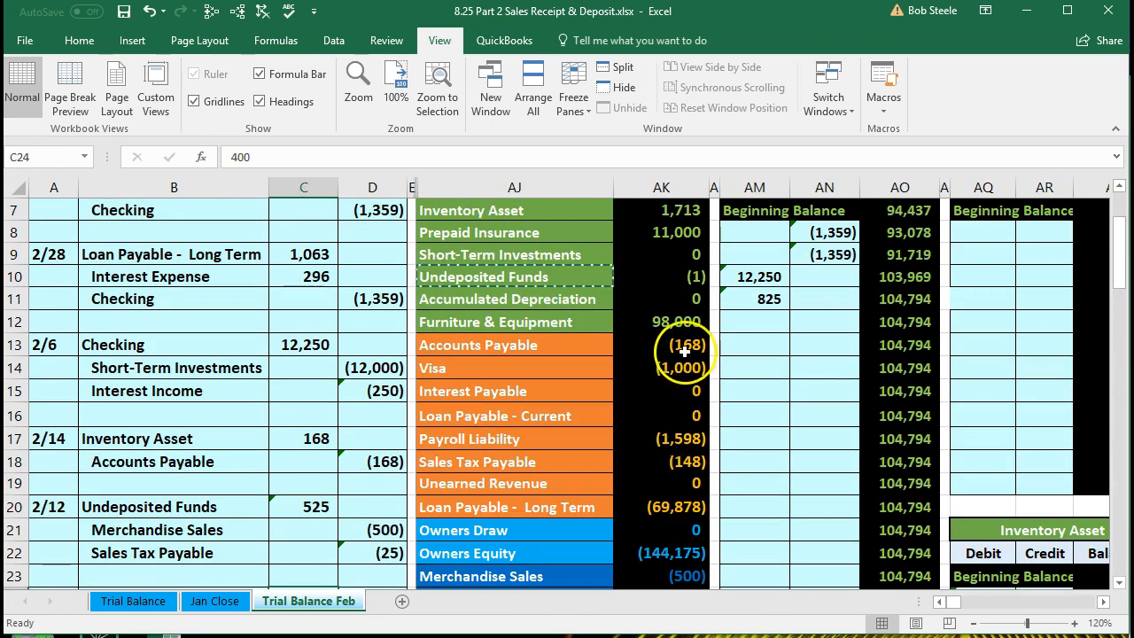
left_click(653, 281)
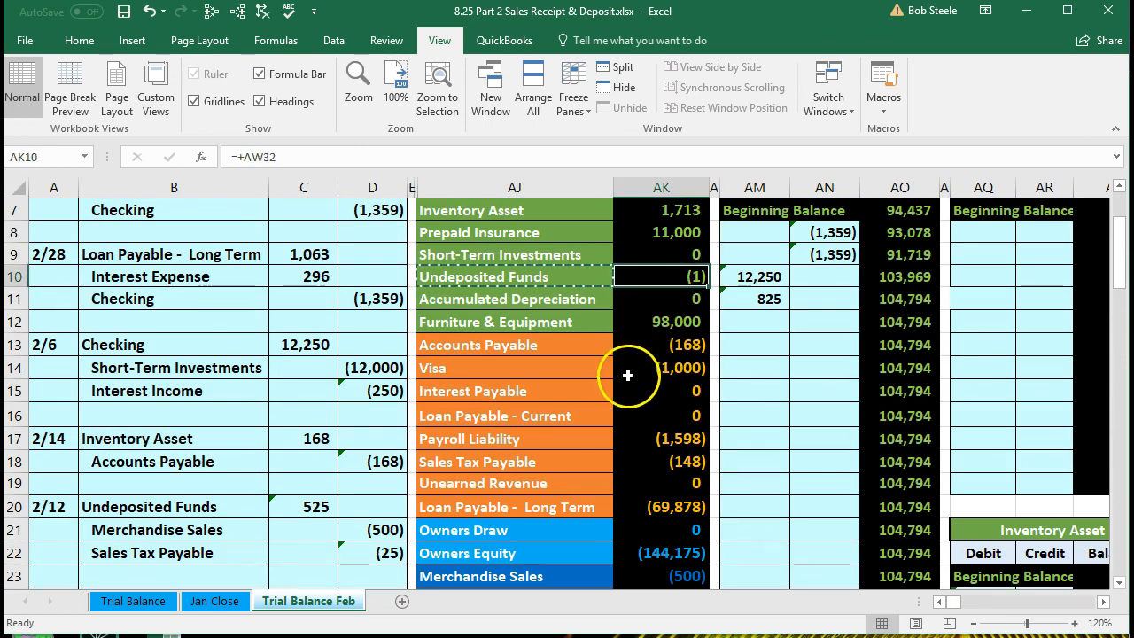
scroll(623, 391, "up", 2)
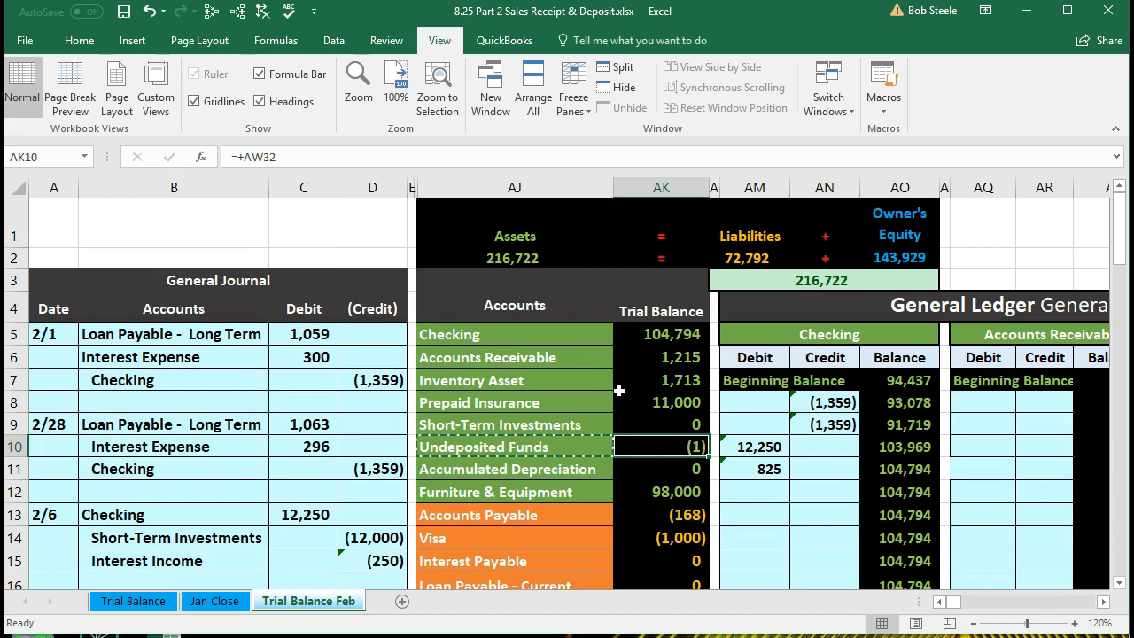
Unfreeze the worksheet panes and select the Checking balance in trial balance cell AK5
left_click(442, 42)
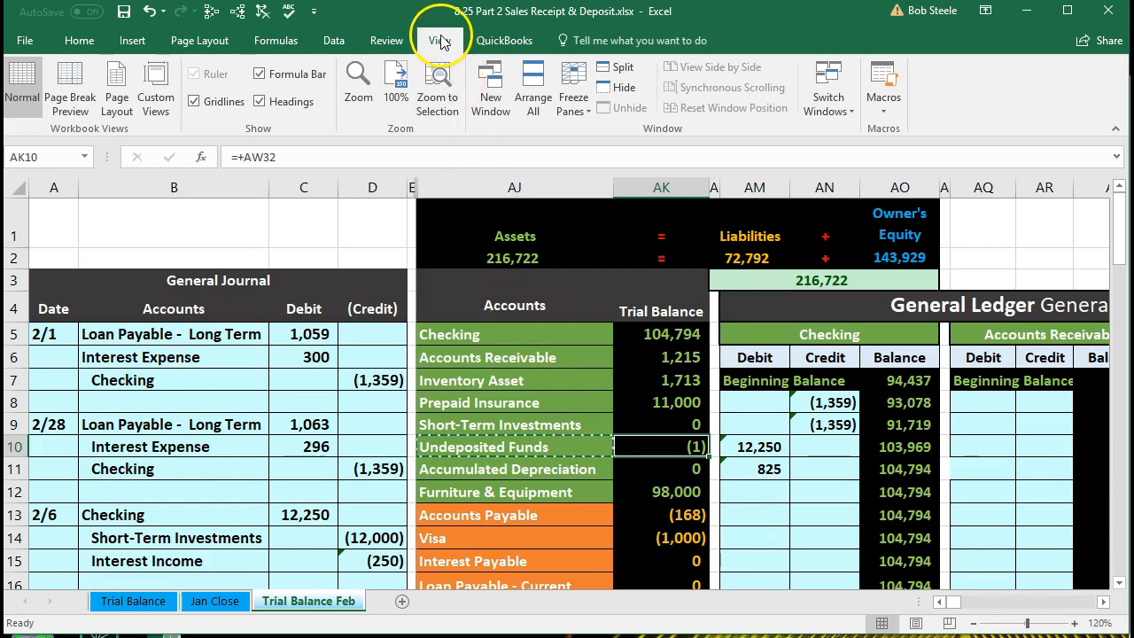
left_click(576, 95)
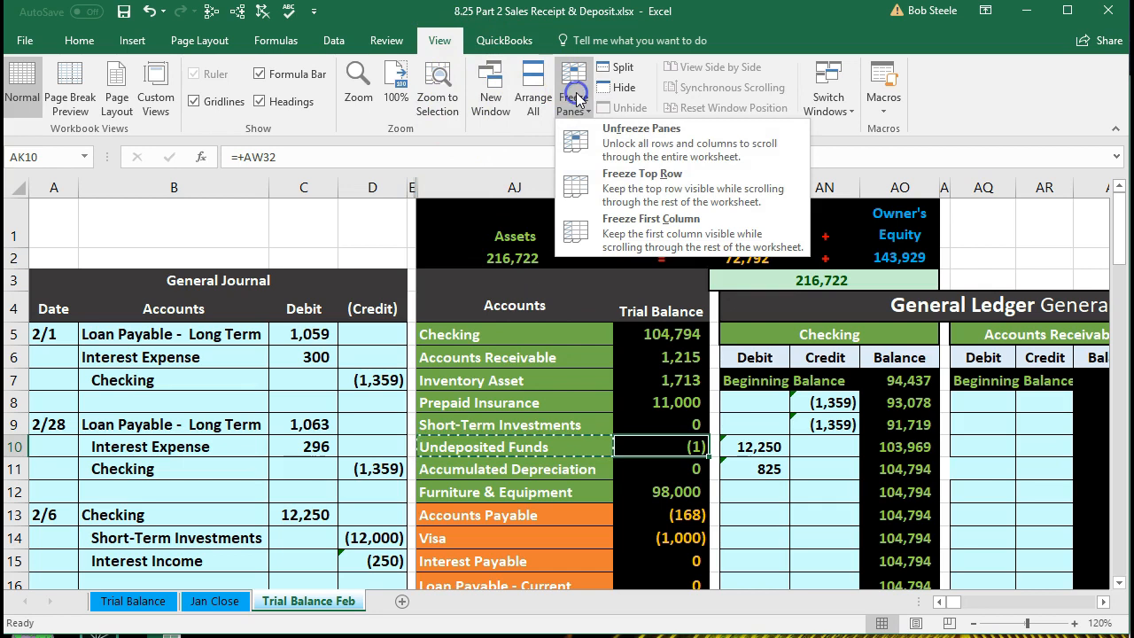
left_click(679, 141)
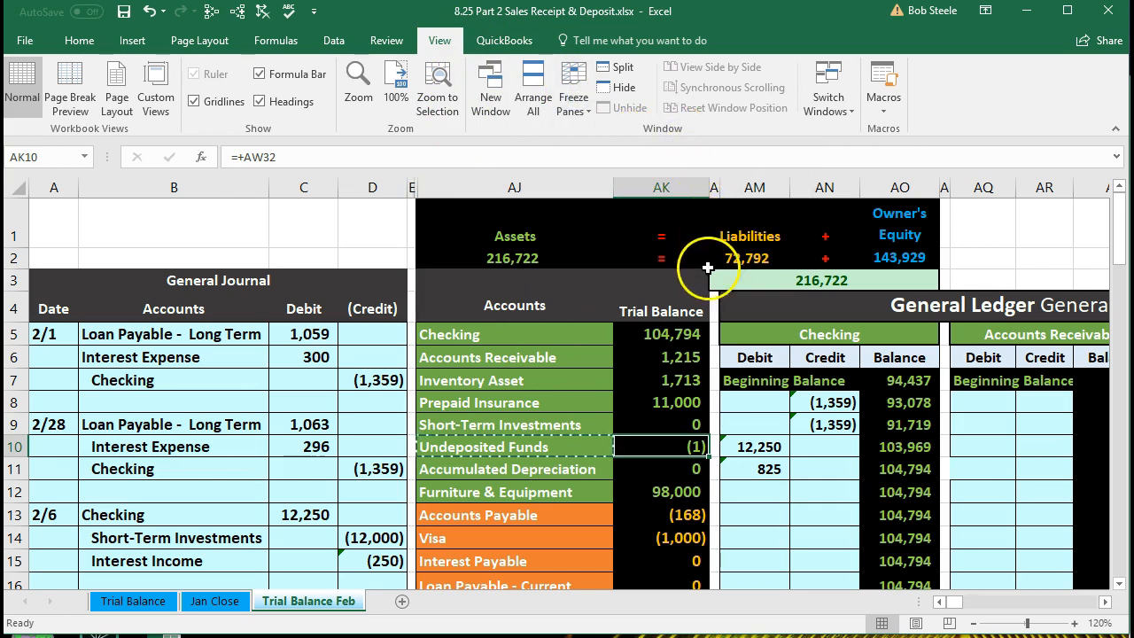
left_click(665, 335)
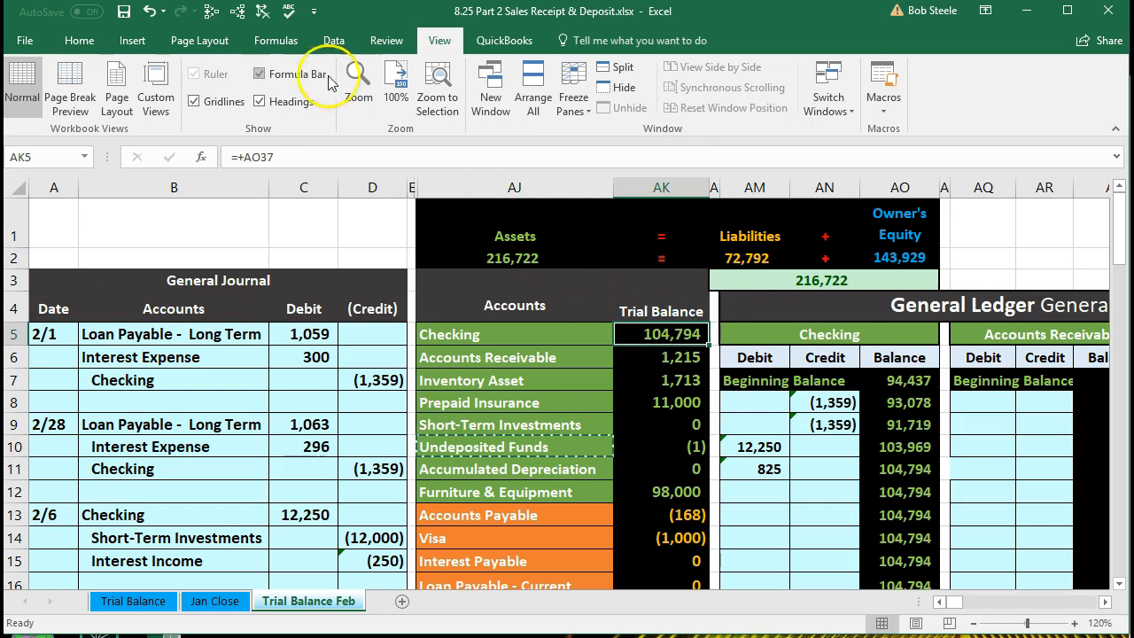
Trace the dependents of the Checking and Undeposited Funds balances in trial balance cells AK5 and AK10
left_click(237, 11)
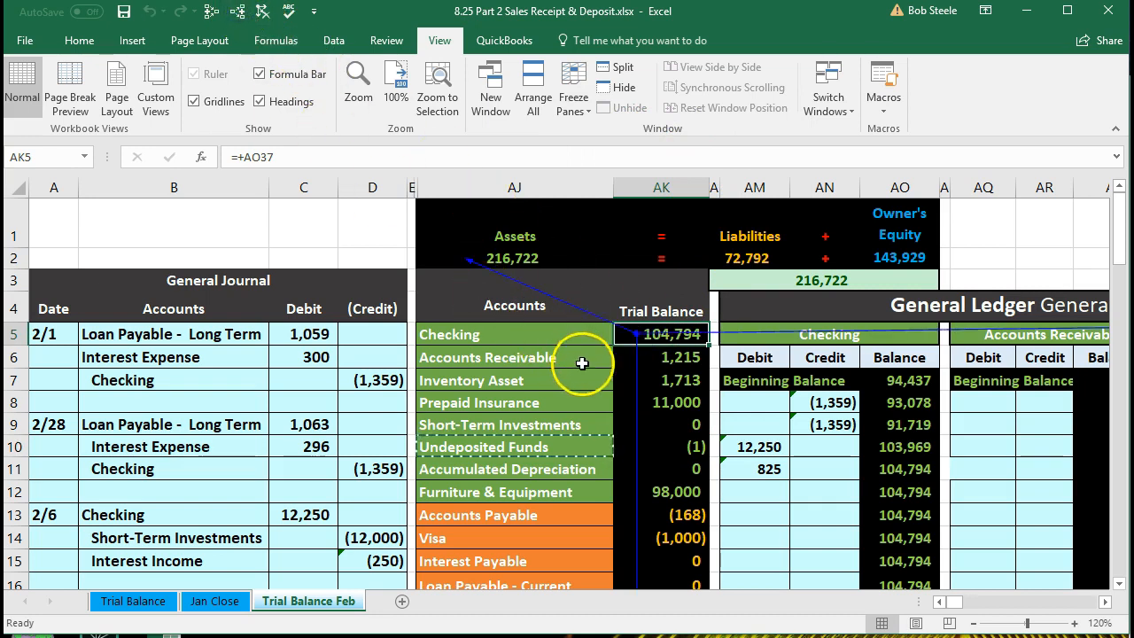
left_click(673, 443)
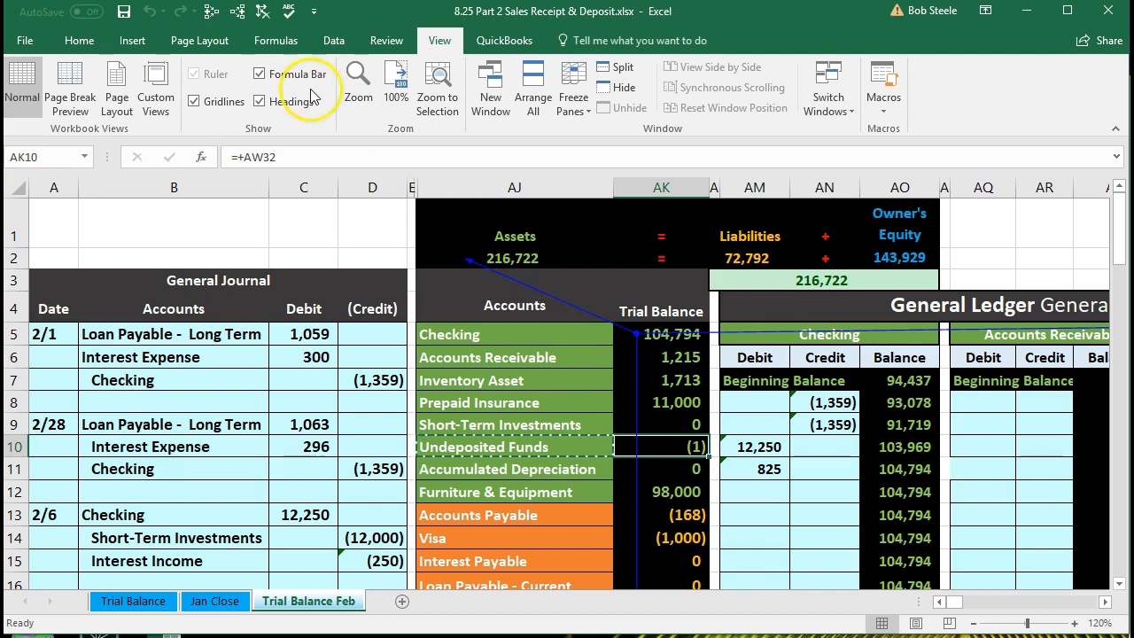
left_click(239, 12)
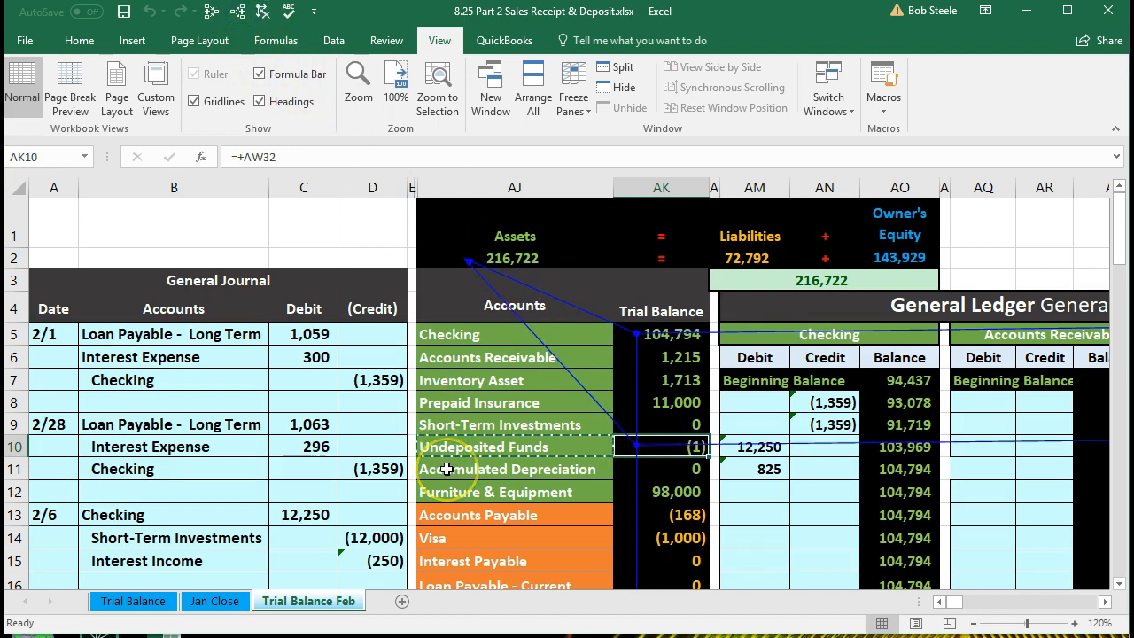
Follow the trace arrows to the balance sheet and examine Cash, Undeposited Funds, total current assets, total assets, and total liabilities and equity
key("Right")
key("Right")
key("Right")
key("Right")
key("Right")
key("Right")
key("Right")
key("Right")
key("Right")
key("Right")
key("Right")
key("Right")
key("Right")
key("Right")
key("Right")
key("Right")
key("Right")
key("Right")
key("Right")
key("Right")
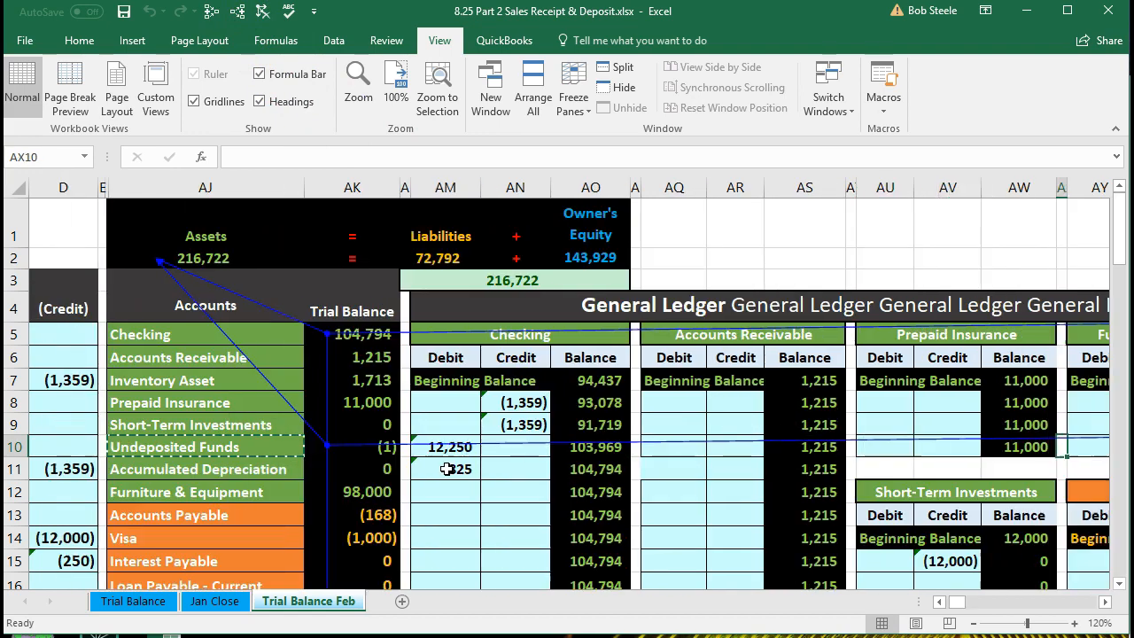
key("Right")
key("Right")
key("Right")
key("Right")
key("Right")
key("Right")
key("Right")
key("Right")
key("Right")
key("Right")
key("Right")
key("Right")
key("Right")
key("Right")
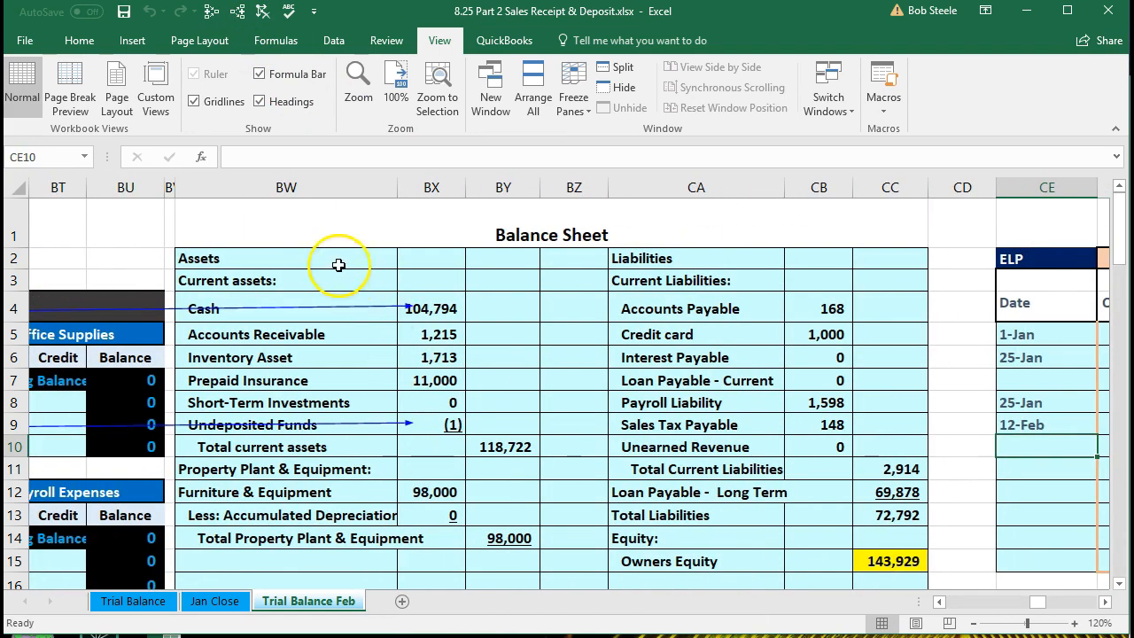
left_click(329, 258)
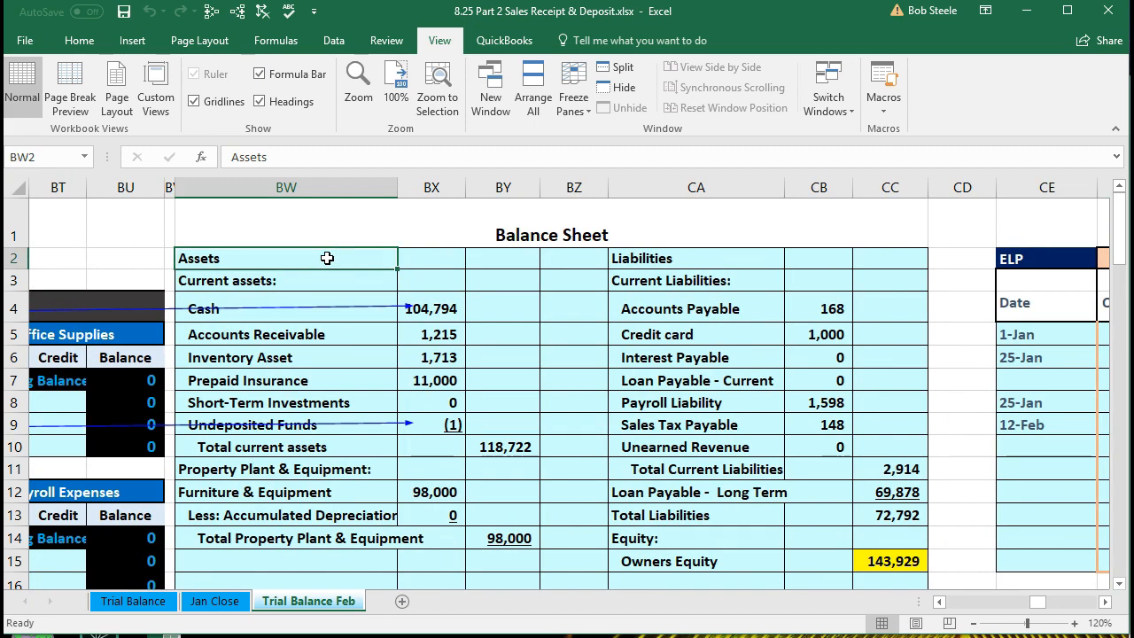
left_click(436, 310)
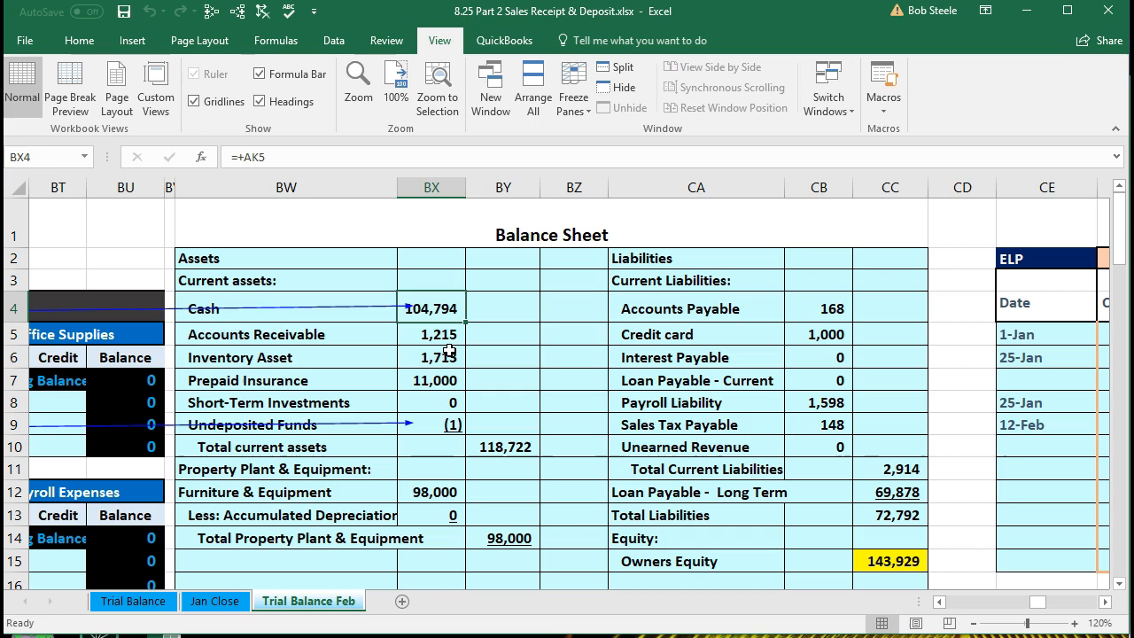
left_click(455, 426)
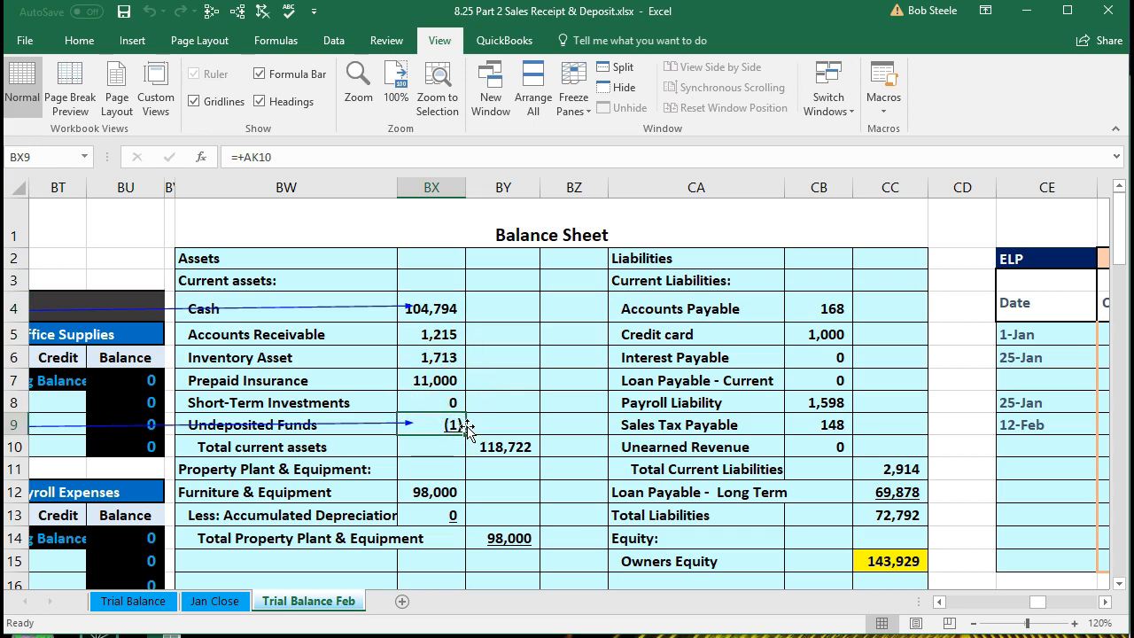
left_click(489, 446)
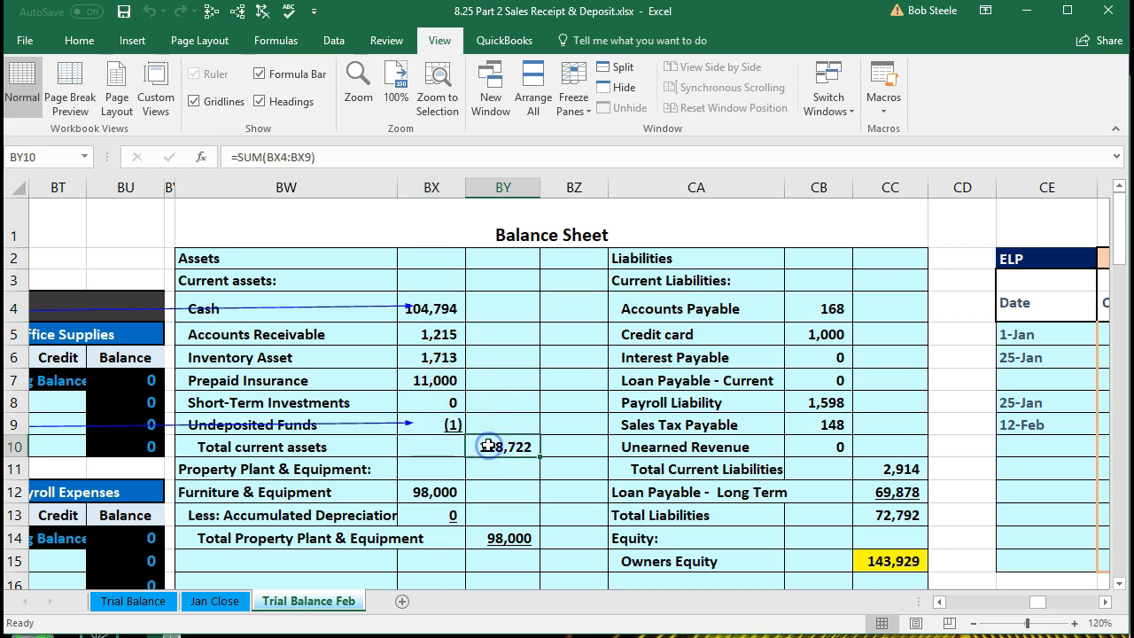
scroll(488, 446, "down", 1)
left_click(505, 516)
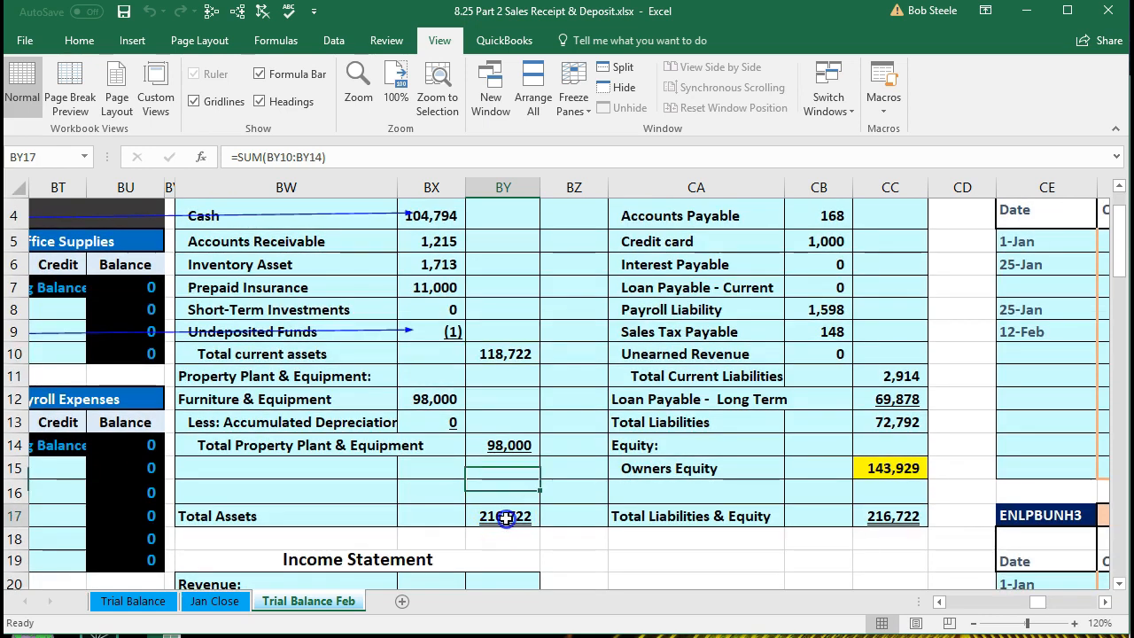
left_click(878, 516)
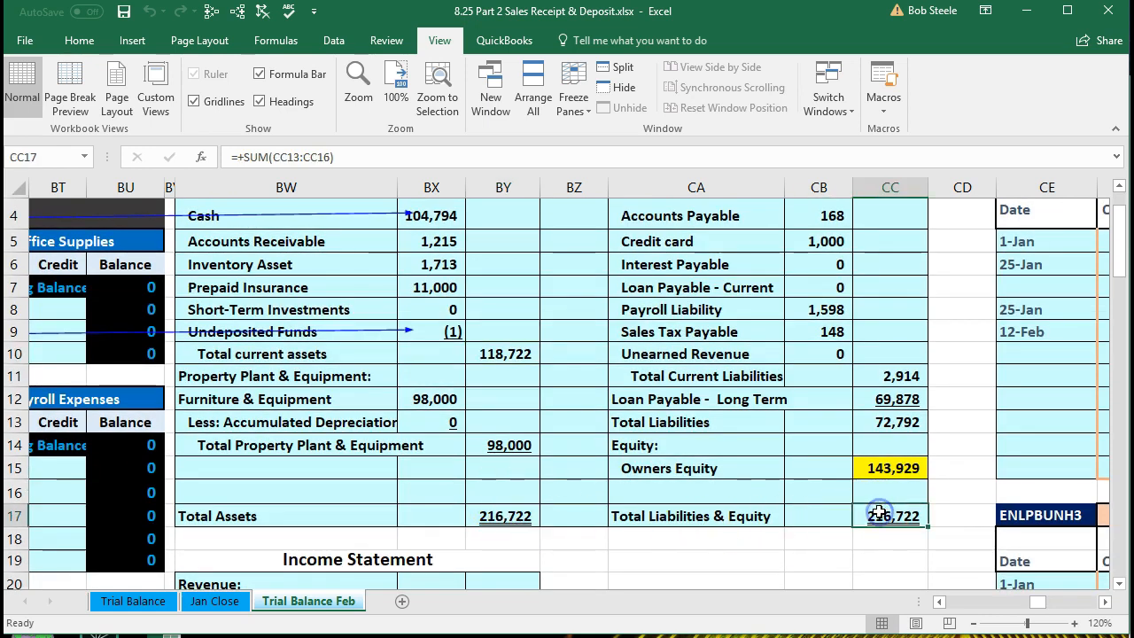
Review net income on the income statement and compare ending owner's equity with the owners equity line on the balance sheet
scroll(682, 425, "down", 4)
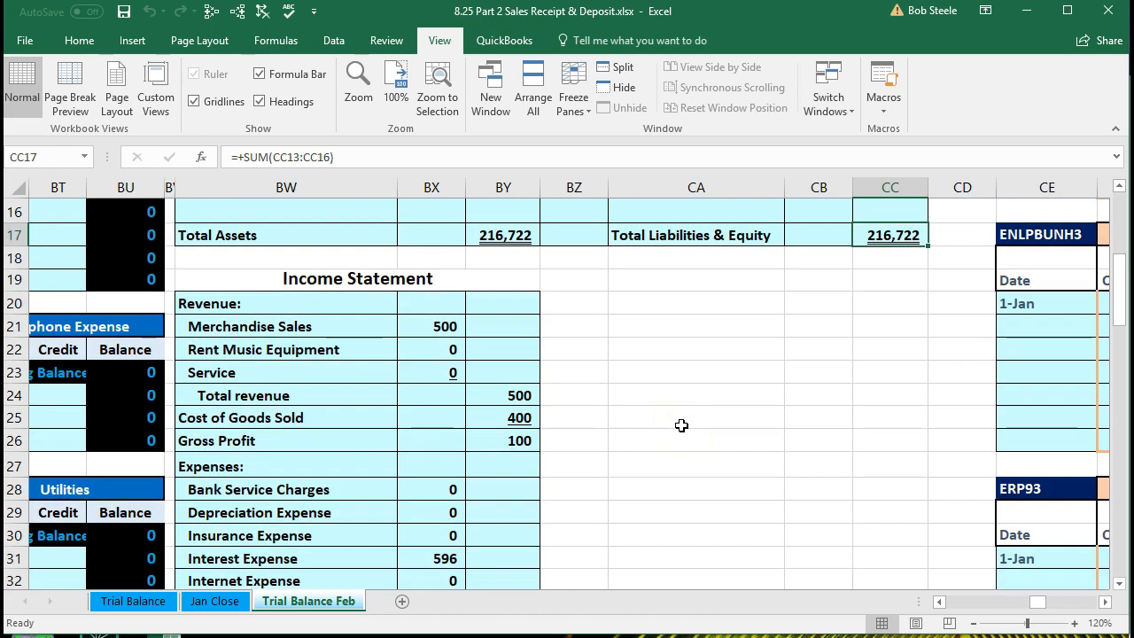
scroll(682, 425, "down", 1)
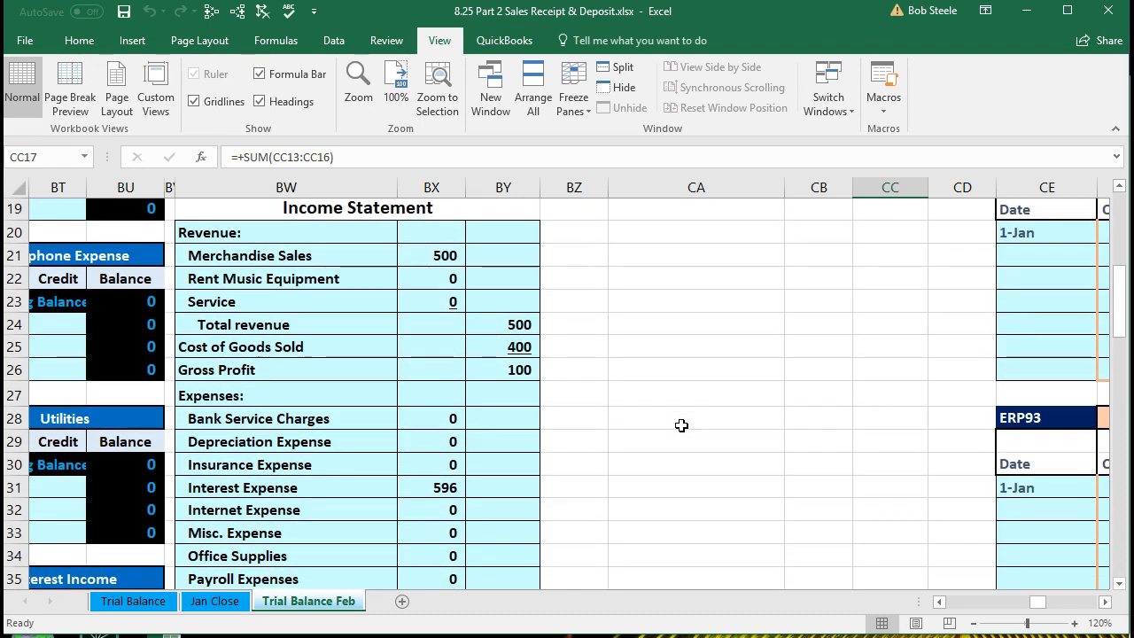
scroll(681, 425, "down", 4)
left_click(531, 462)
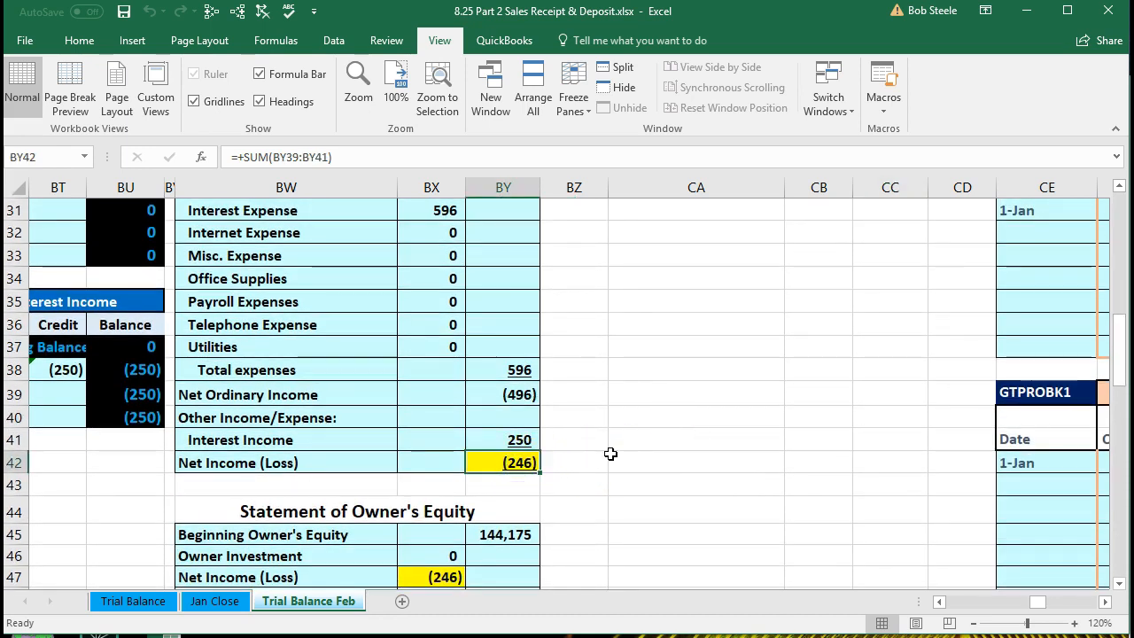
scroll(611, 454, "down", 2)
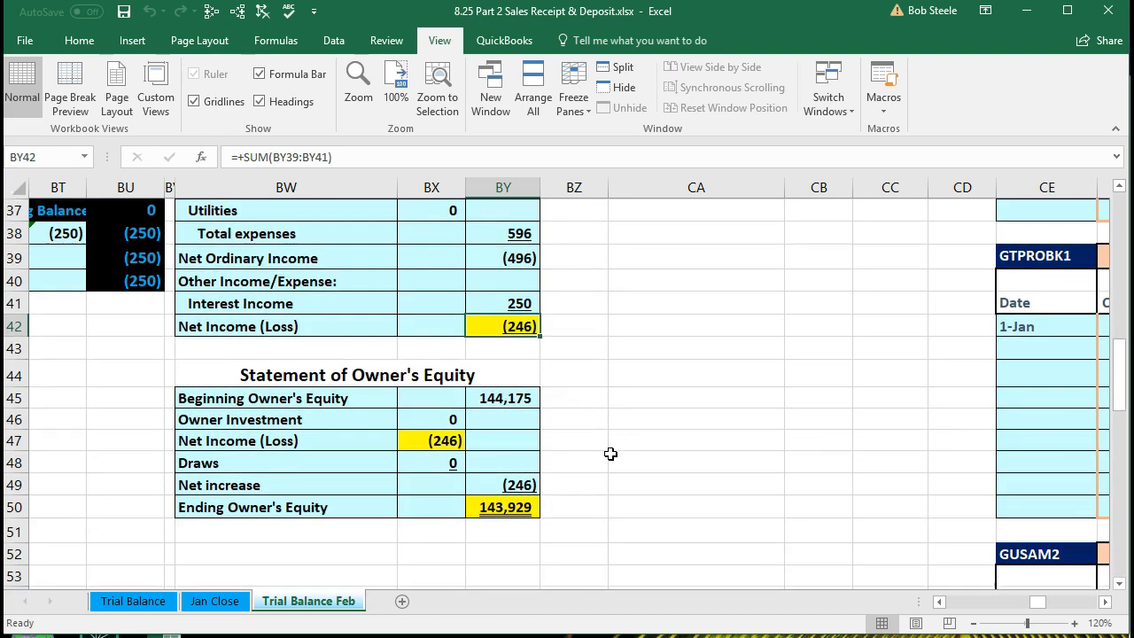
left_click(494, 505)
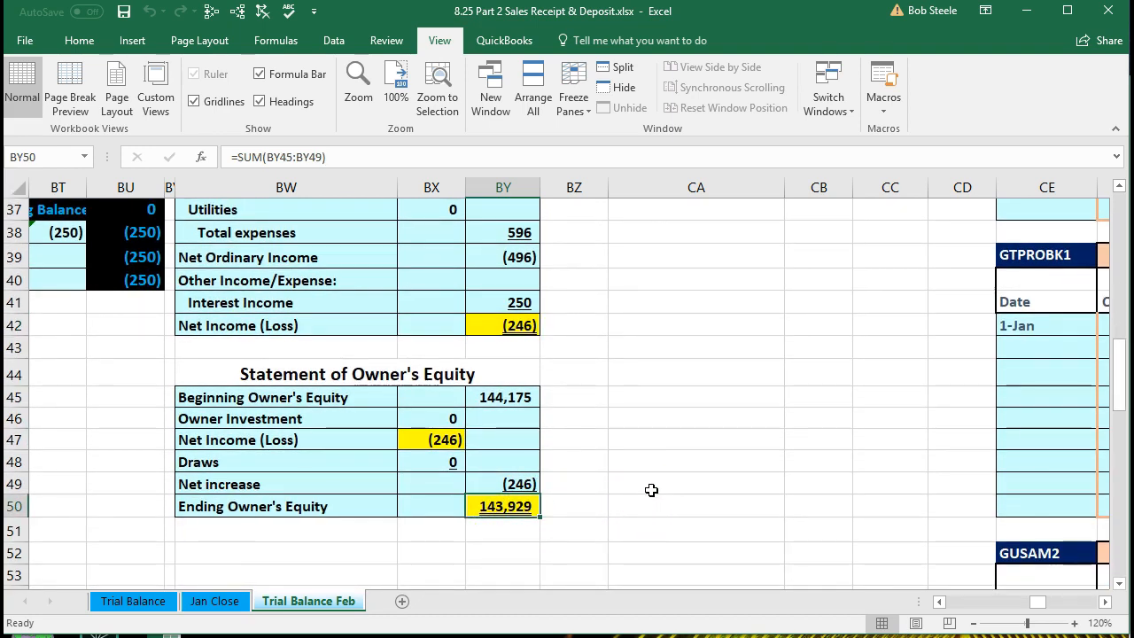
scroll(651, 490, "up", 11)
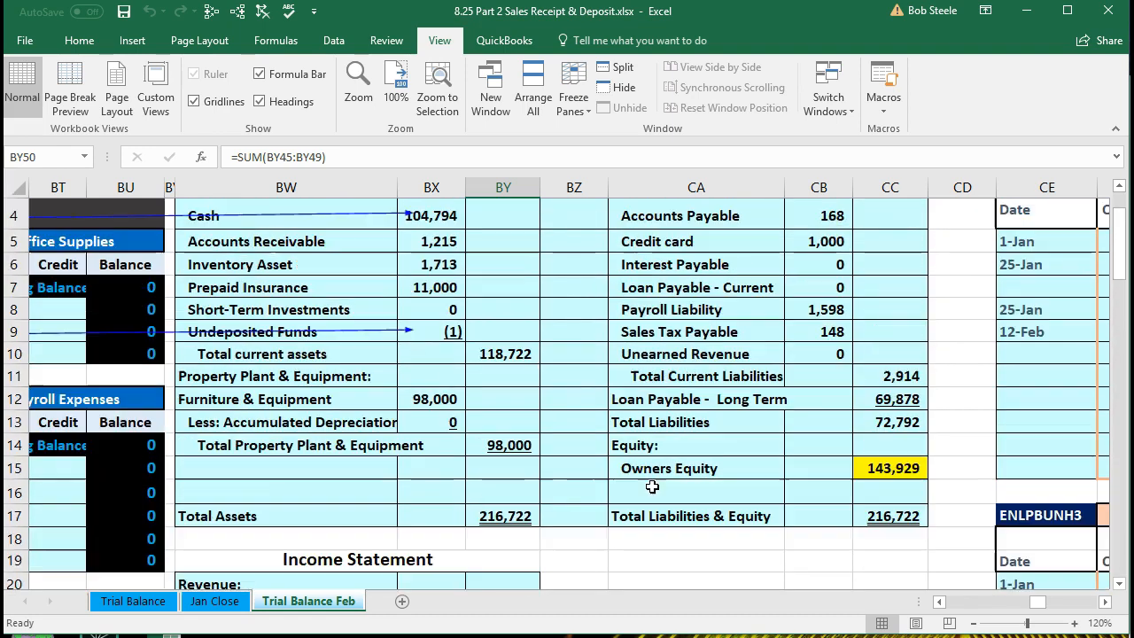
left_click(889, 468)
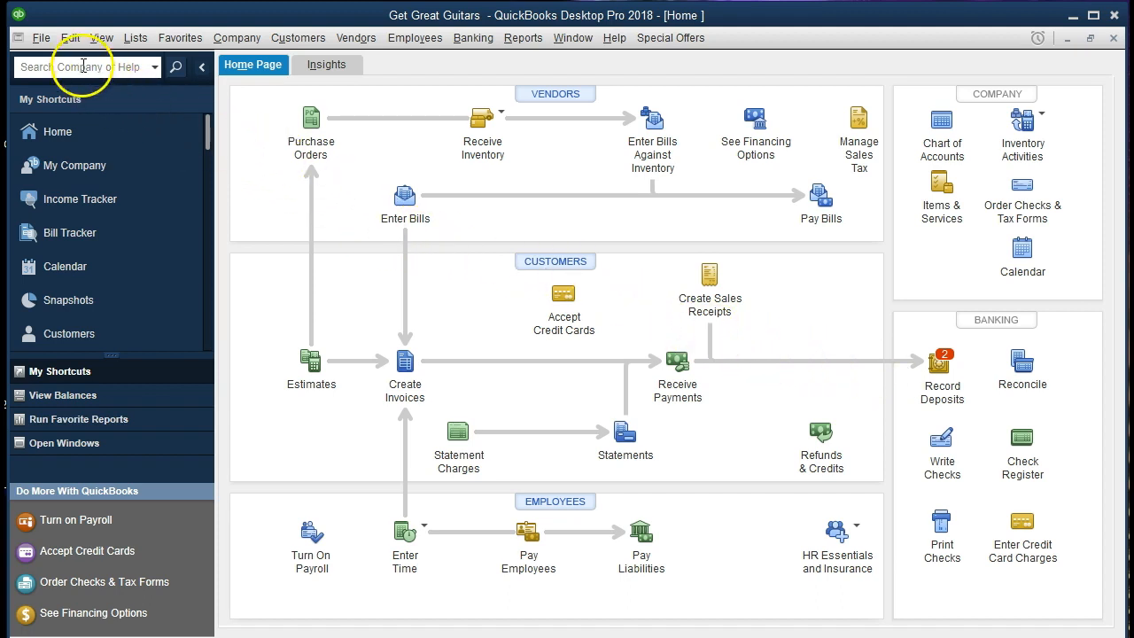
Switch to the Get Great Guitars file in QuickBooks Desktop and display the list of open windows
left_click(41, 39)
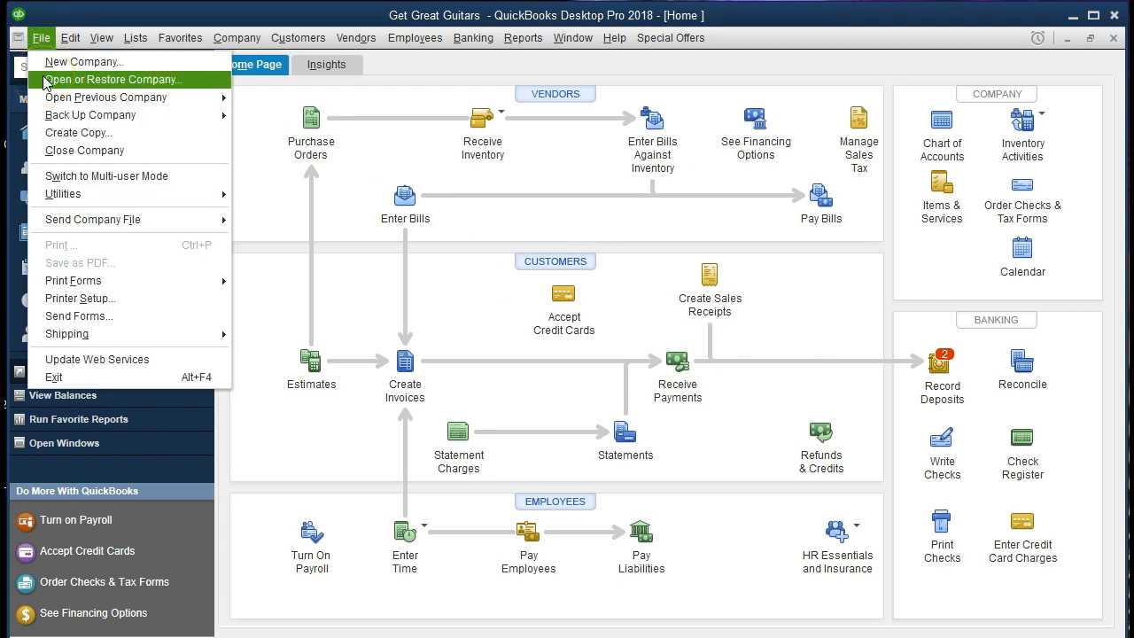
mouse_move(66, 37)
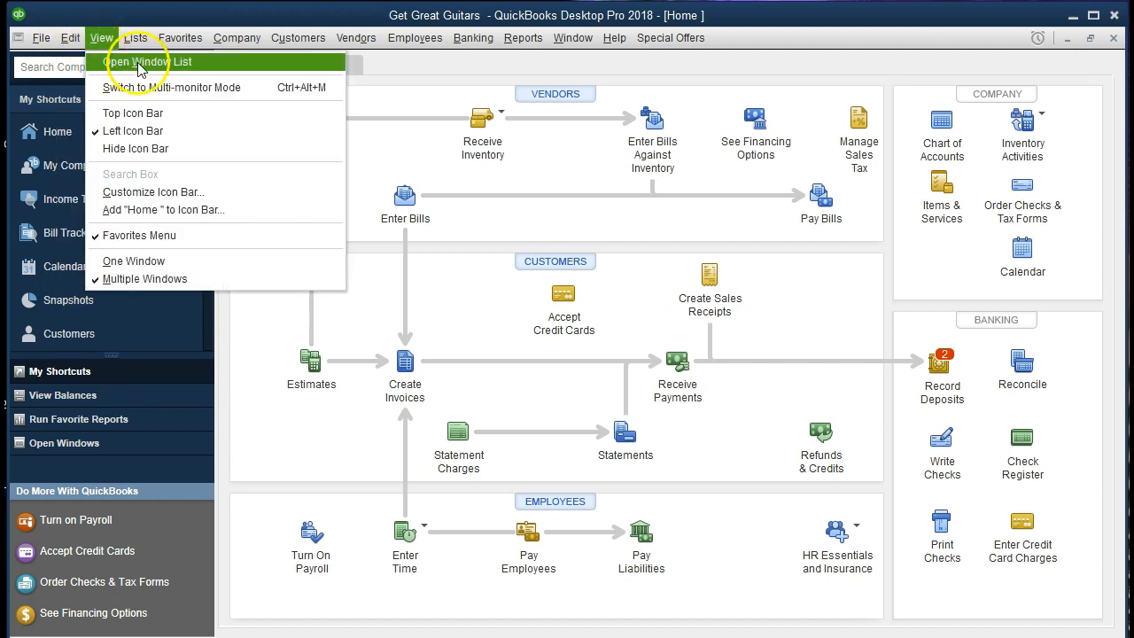
left_click(201, 62)
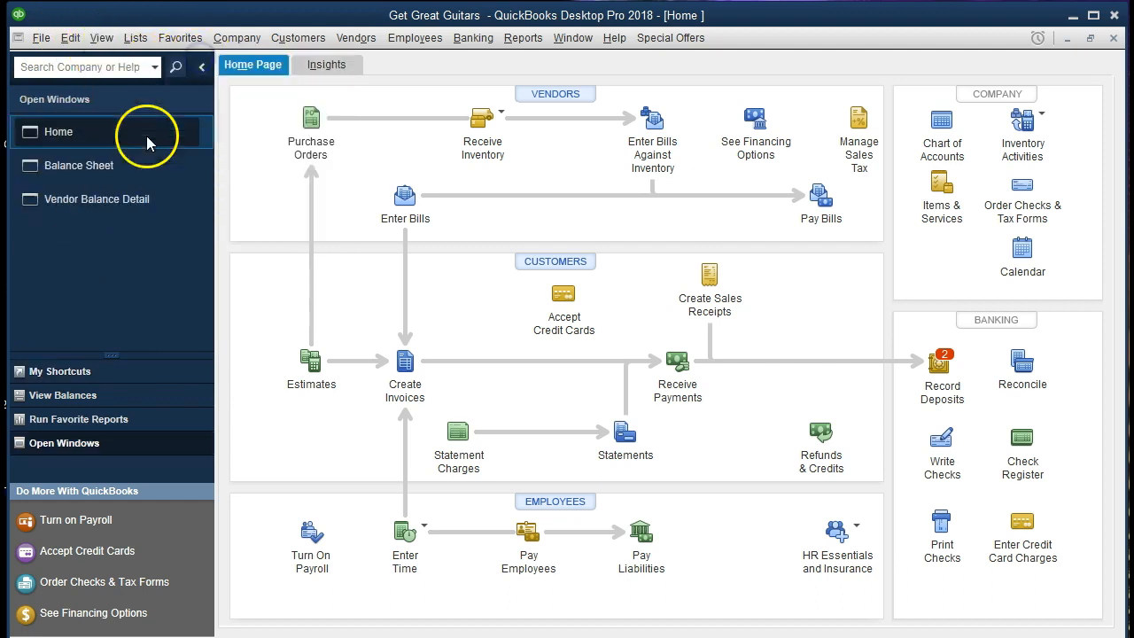
Close the open Balance Sheet and Vendor Balance Detail reports so only the home page remains
left_click(100, 166)
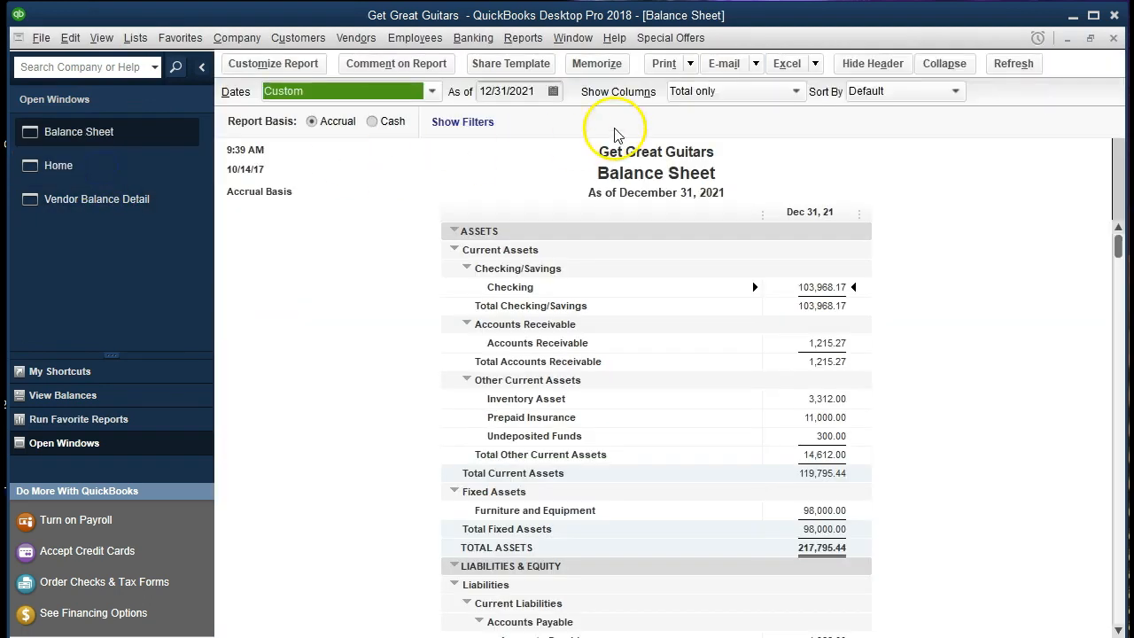
left_click(1114, 37)
left_click(98, 165)
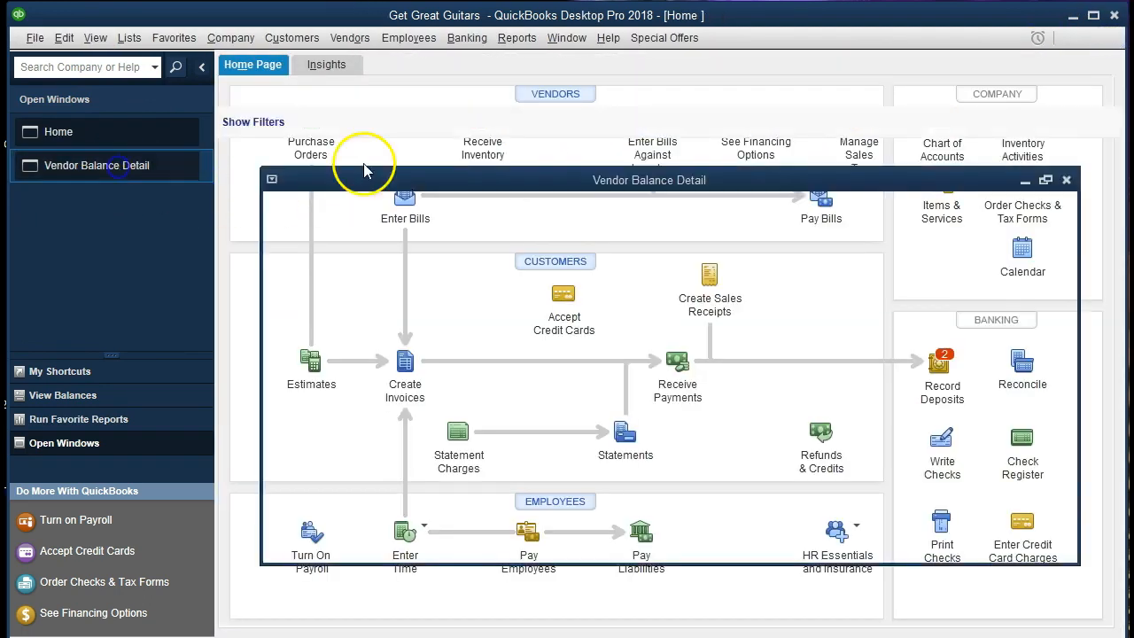
left_click(1114, 38)
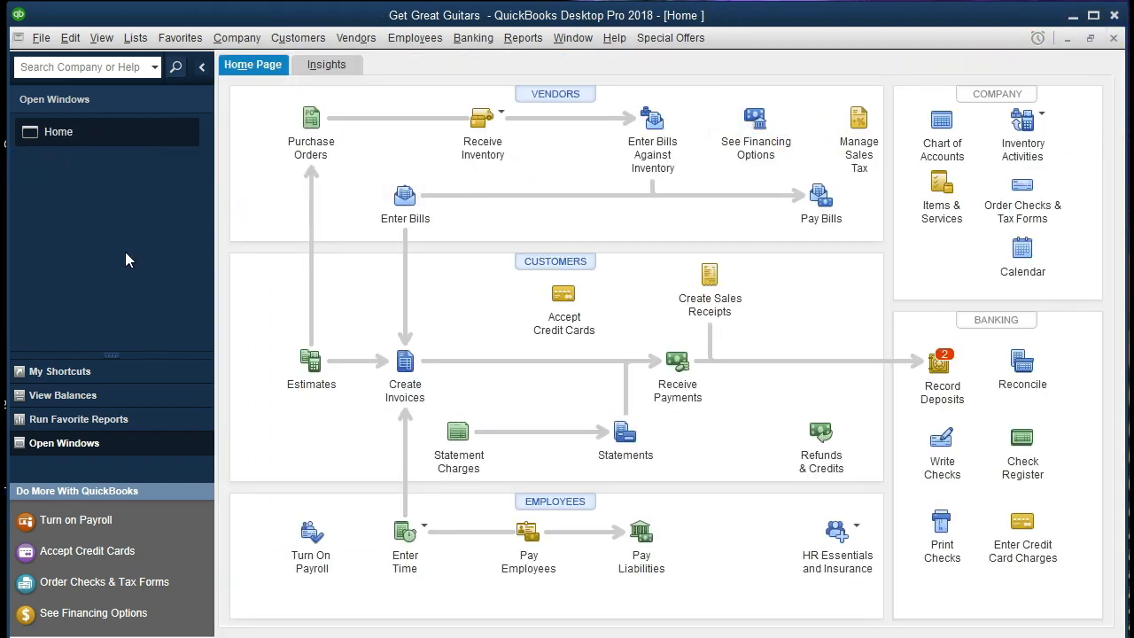
left_click(277, 41)
mouse_move(252, 40)
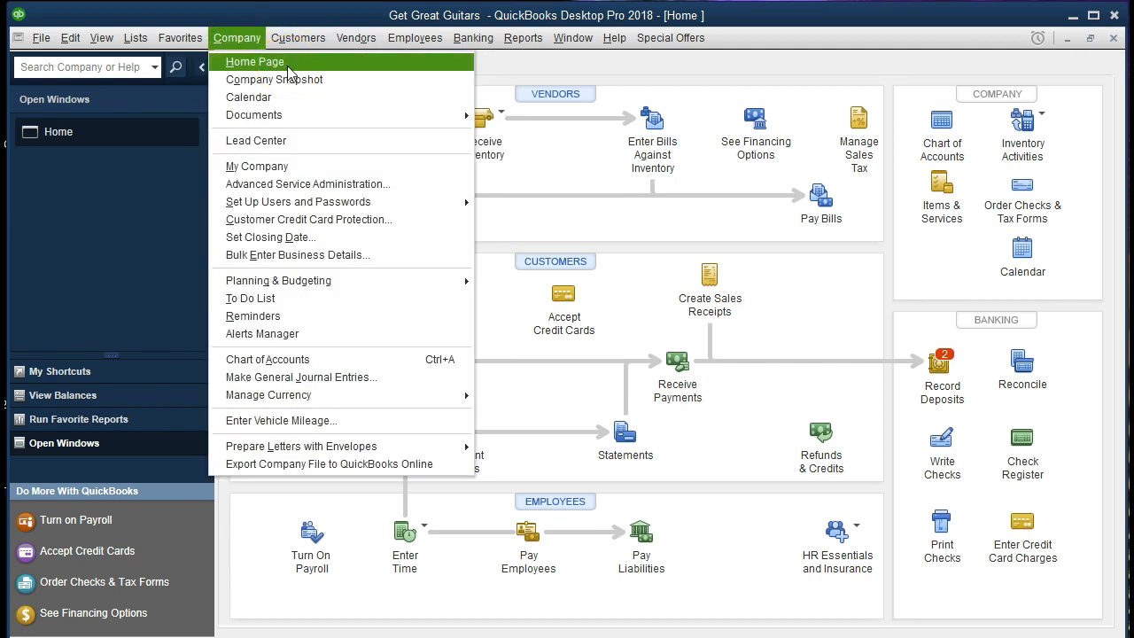
left_click(666, 235)
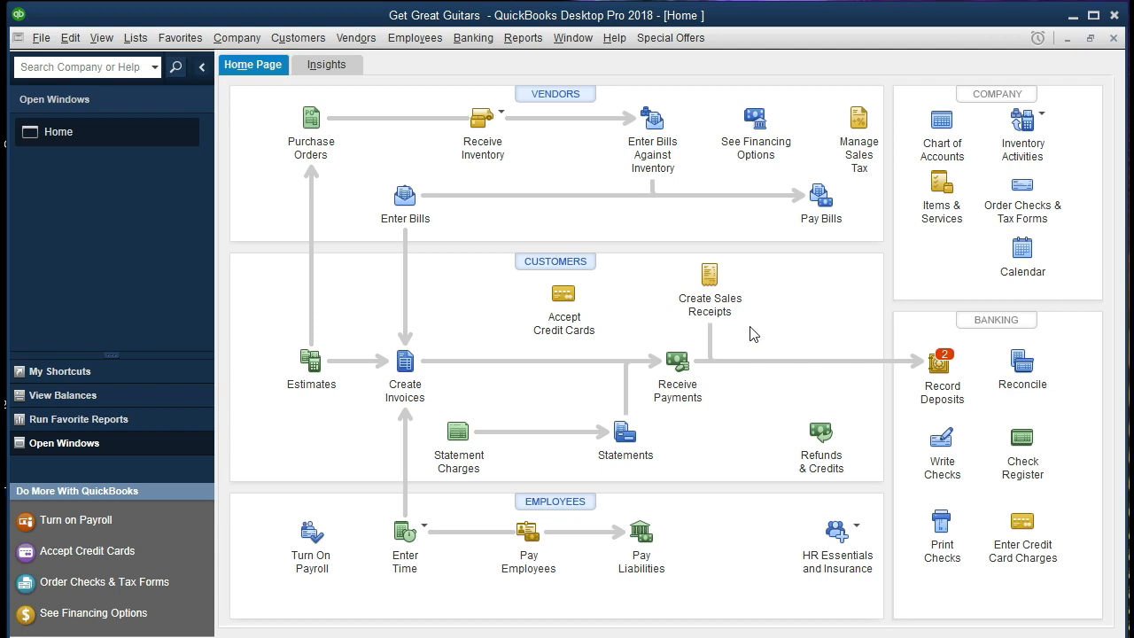
Open a new sales receipt form and look through the existing customers and jobs available for it
left_click(725, 298)
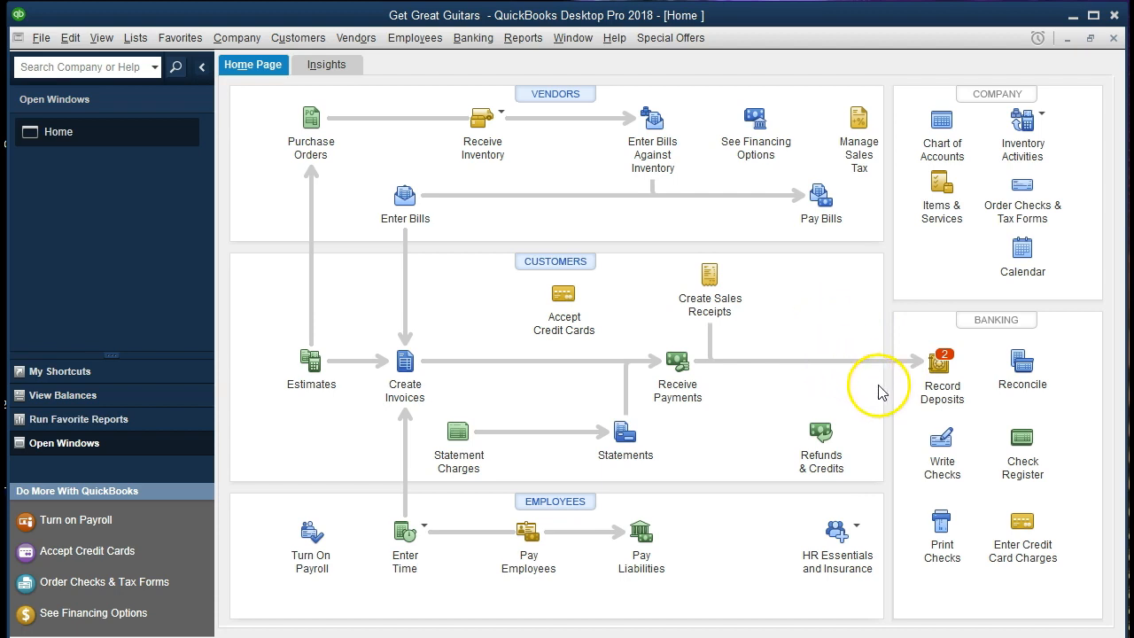
left_click(711, 276)
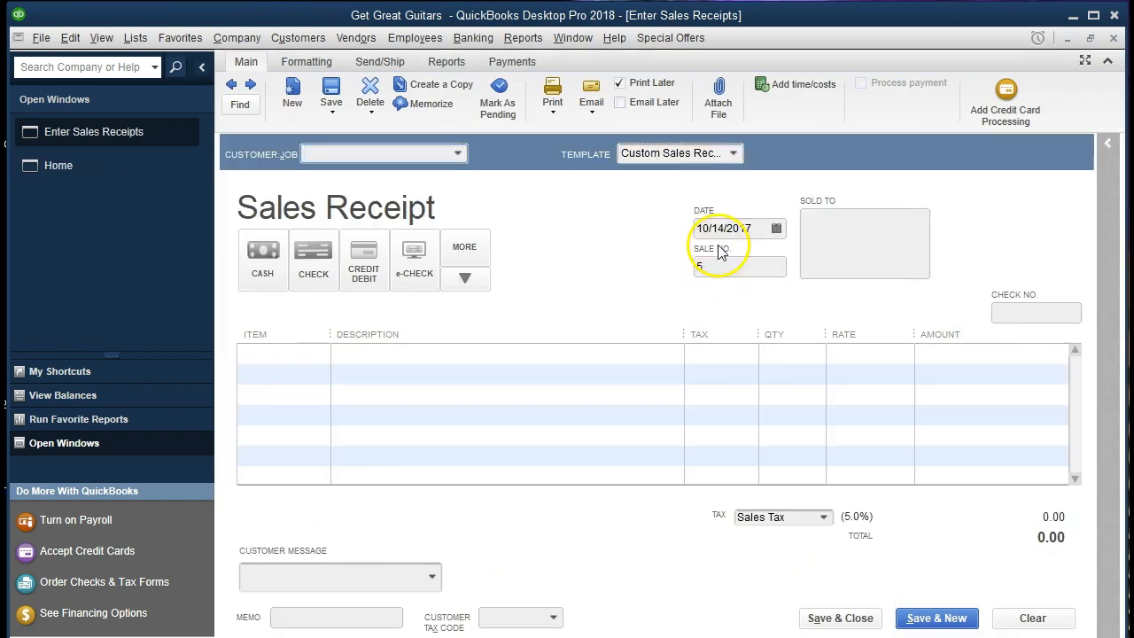
left_click(458, 154)
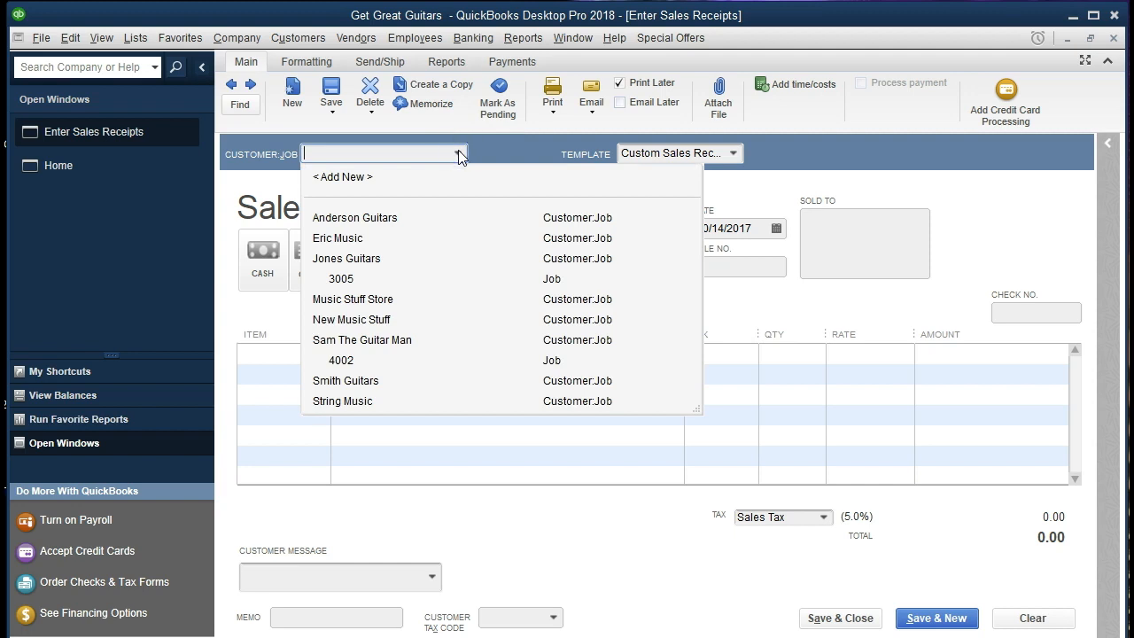
left_click(458, 154)
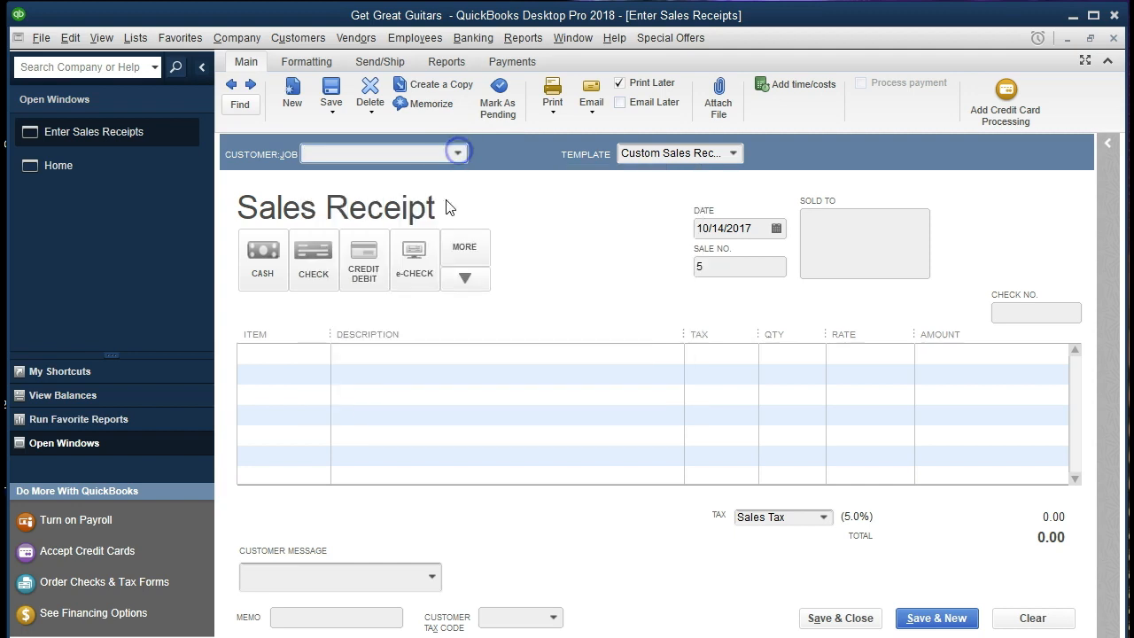
Quick-add Garcia Guitar as the sales receipt's customer and set the payment method to check
left_click(390, 157)
type("Garcia Guitar")
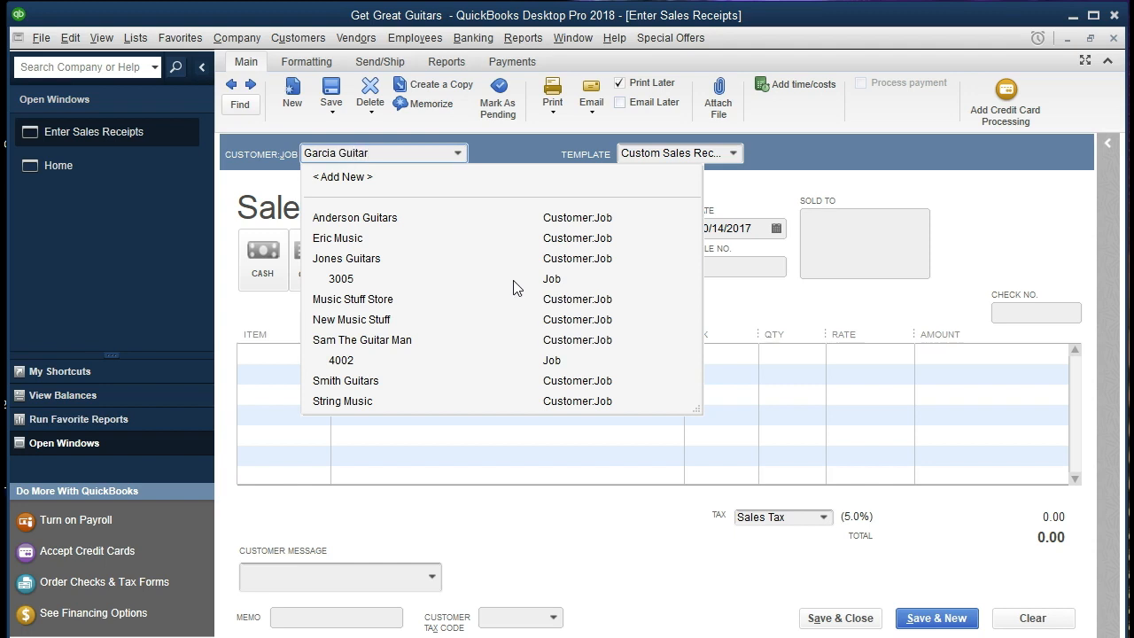
key("Tab")
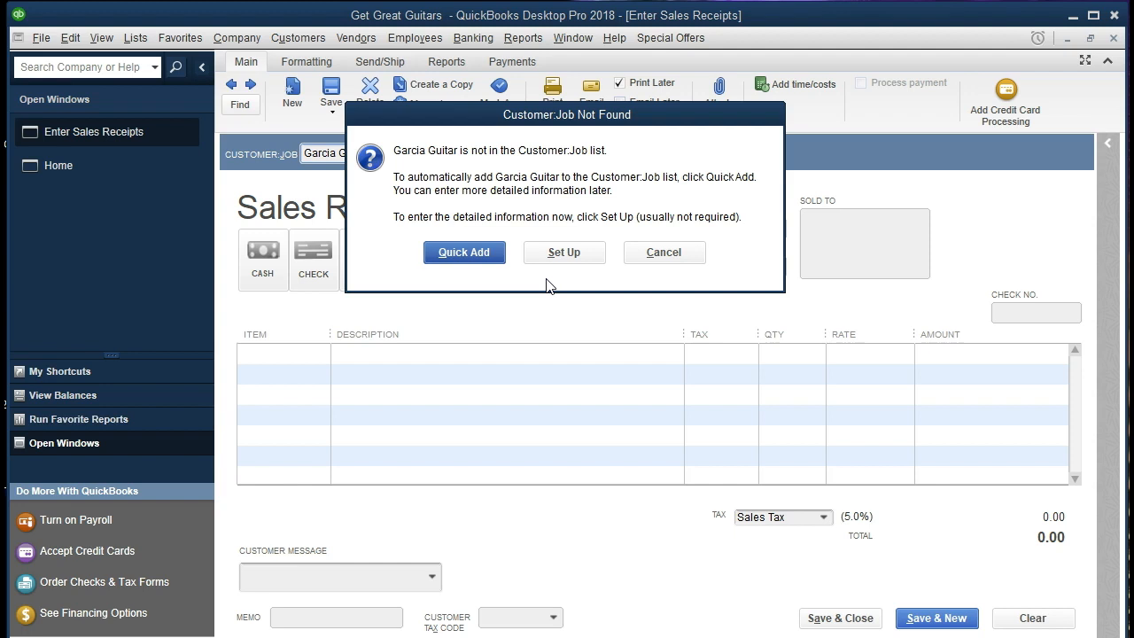
left_click(459, 252)
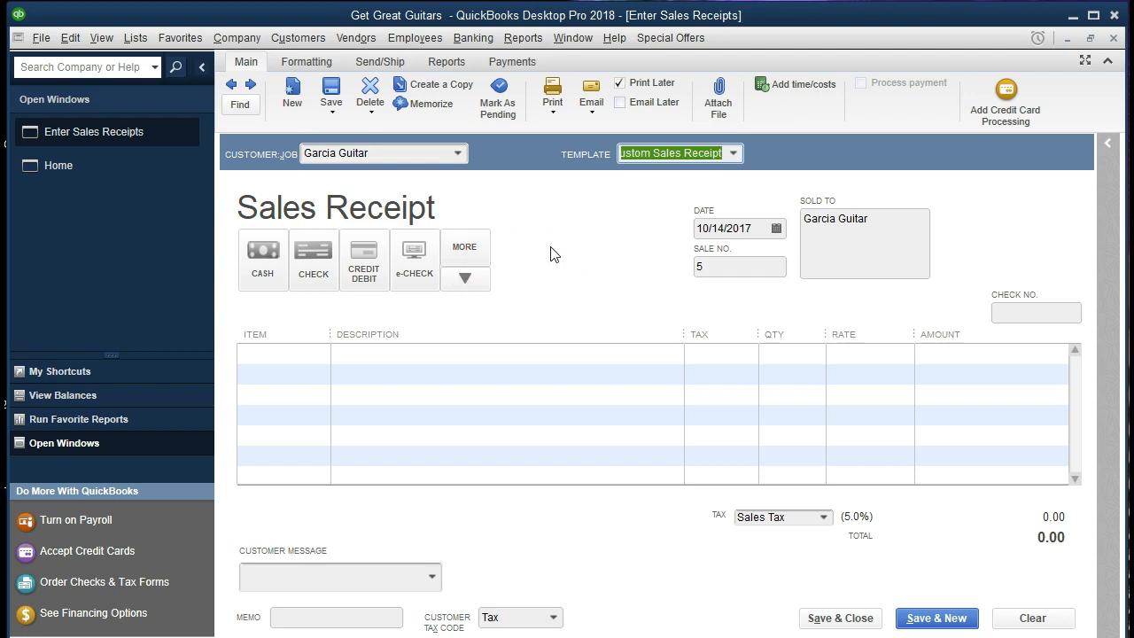
key("Tab")
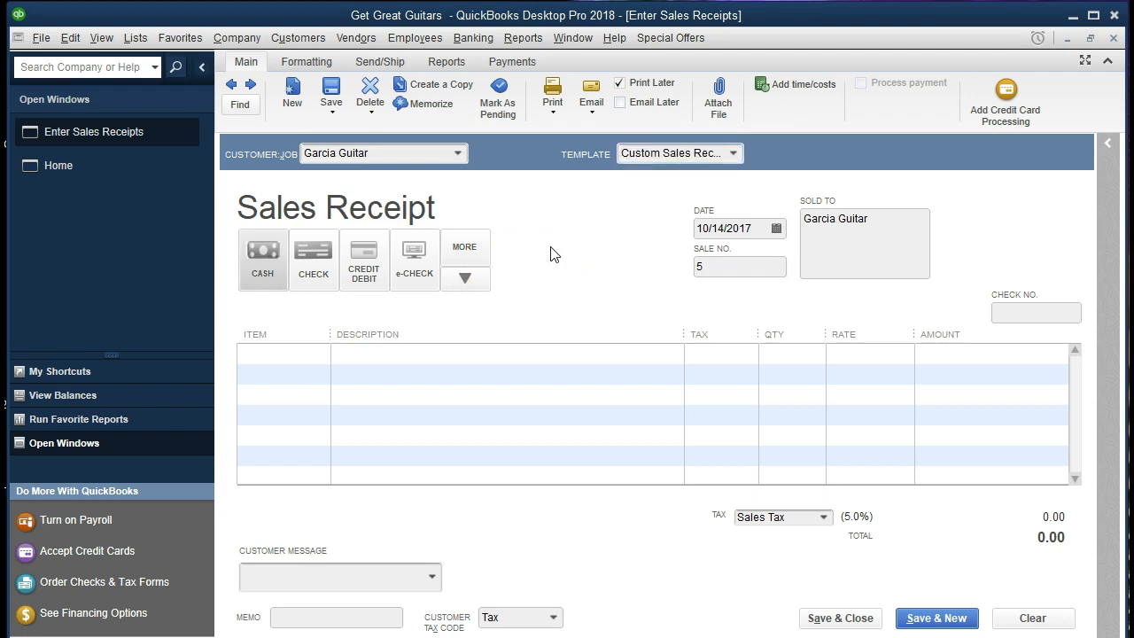
left_click(323, 271)
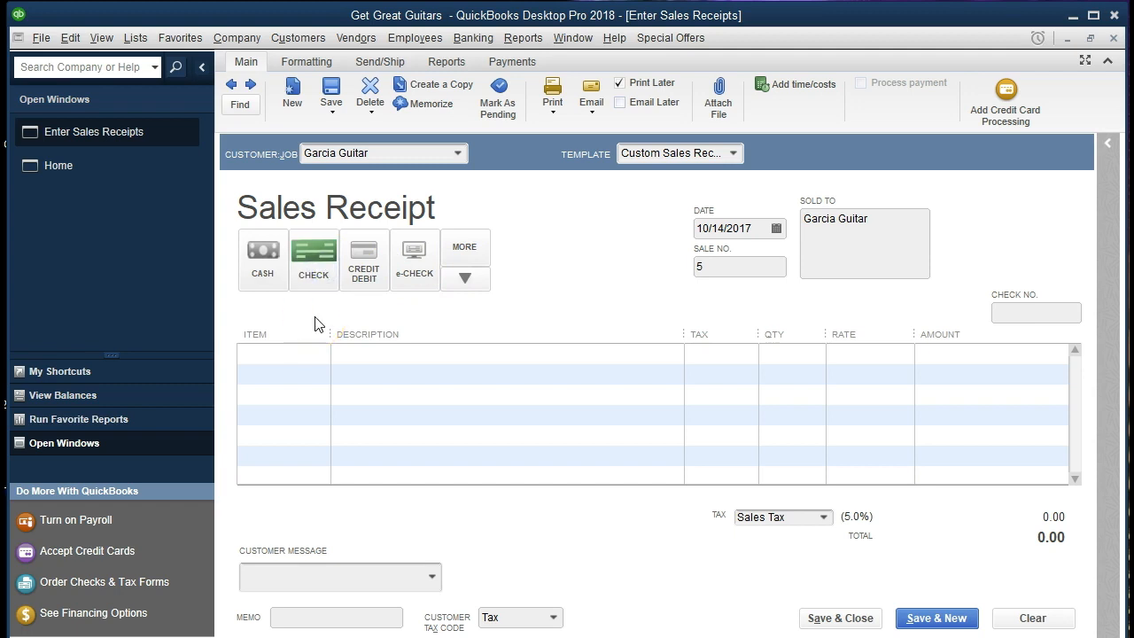
Date the Garcia Guitar sales receipt 02/12/2021 and enter check number 8541, keeping the suggested sale number
key("Tab")
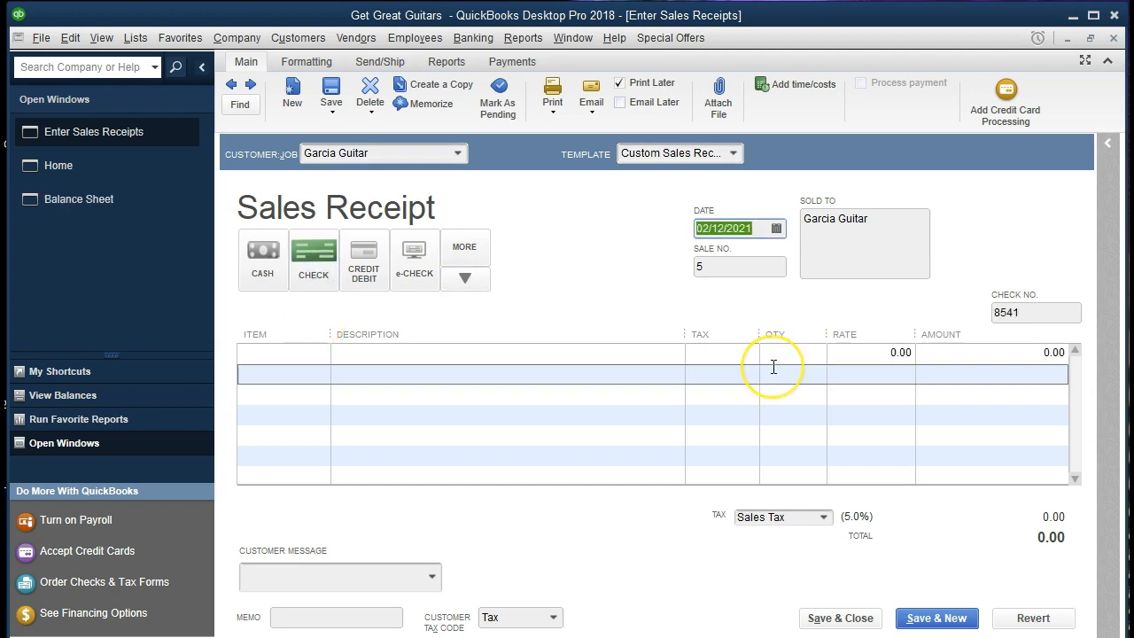
type("021221")
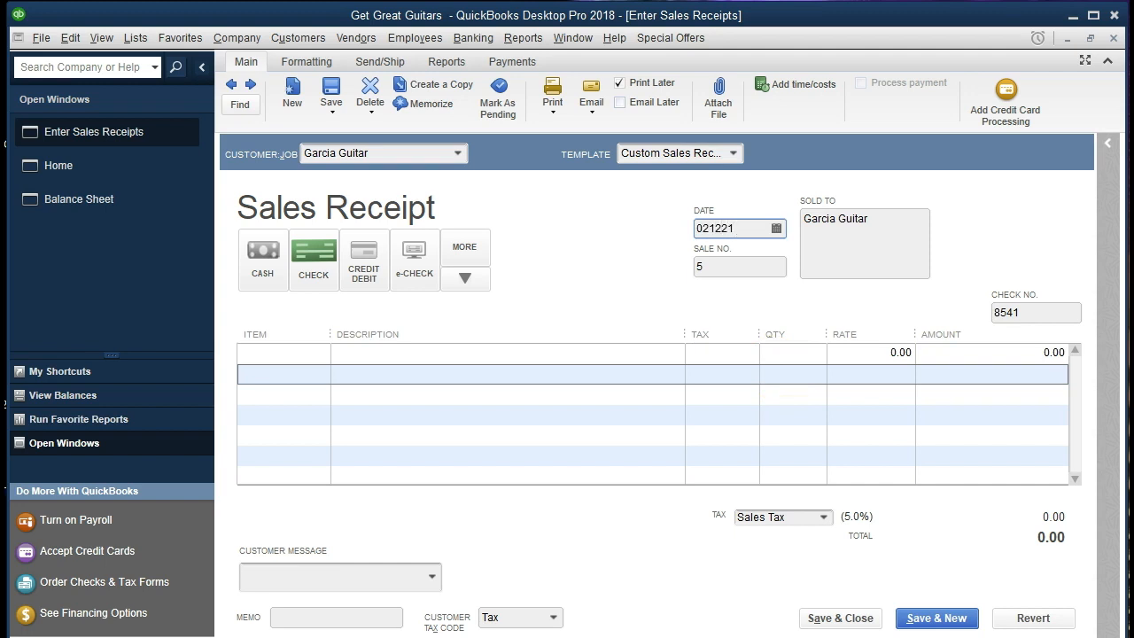
key("Tab")
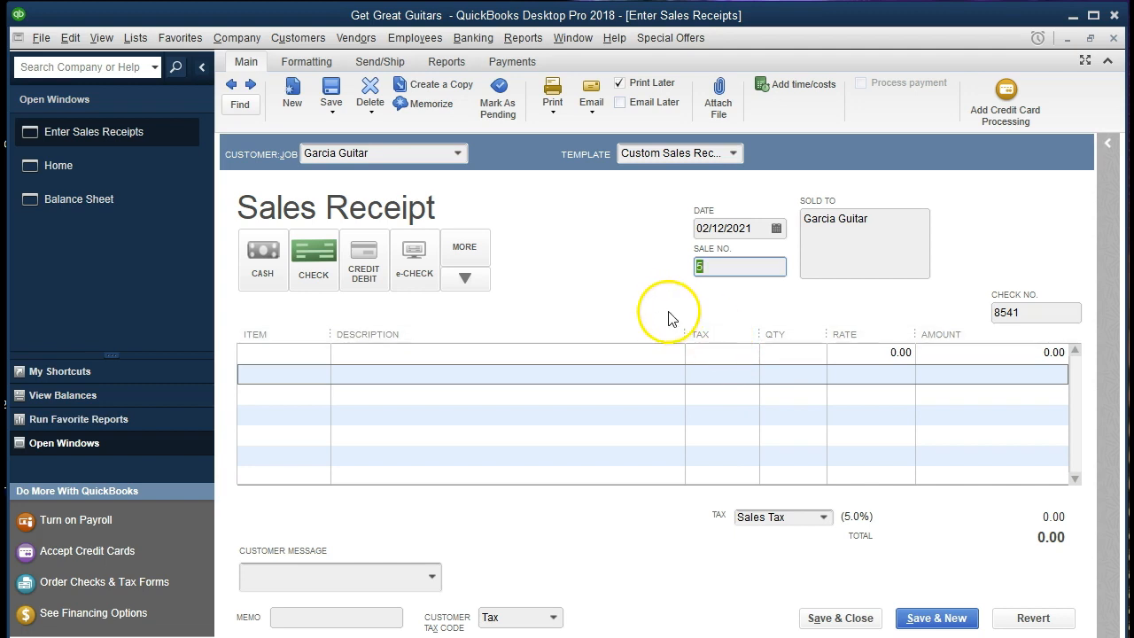
key("Tab")
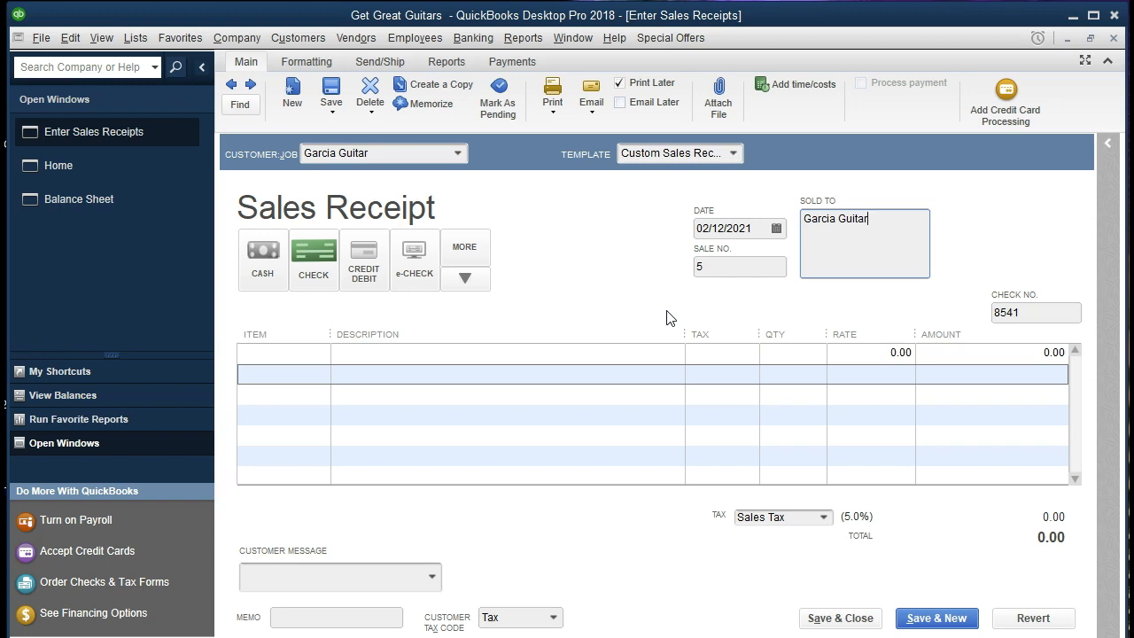
key("Tab")
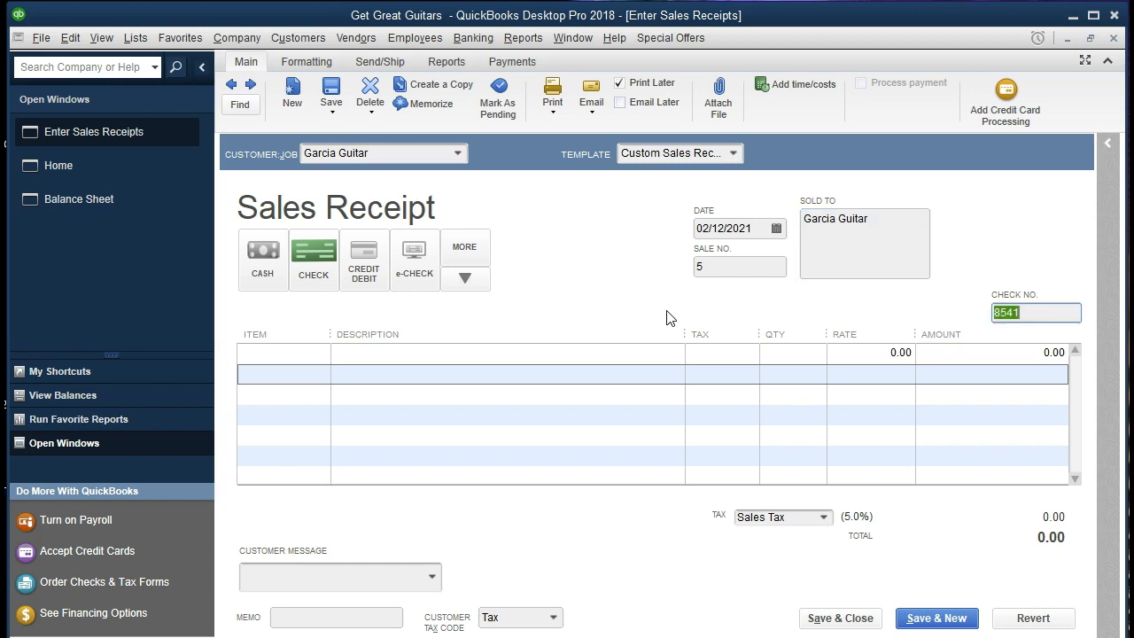
type("8541")
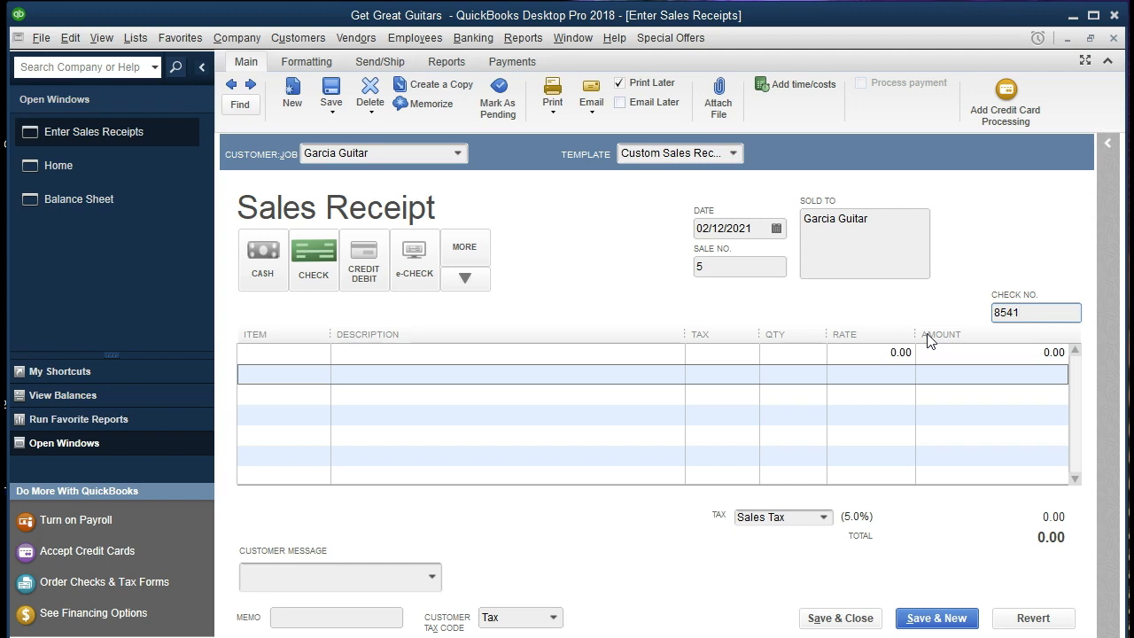
key("Tab")
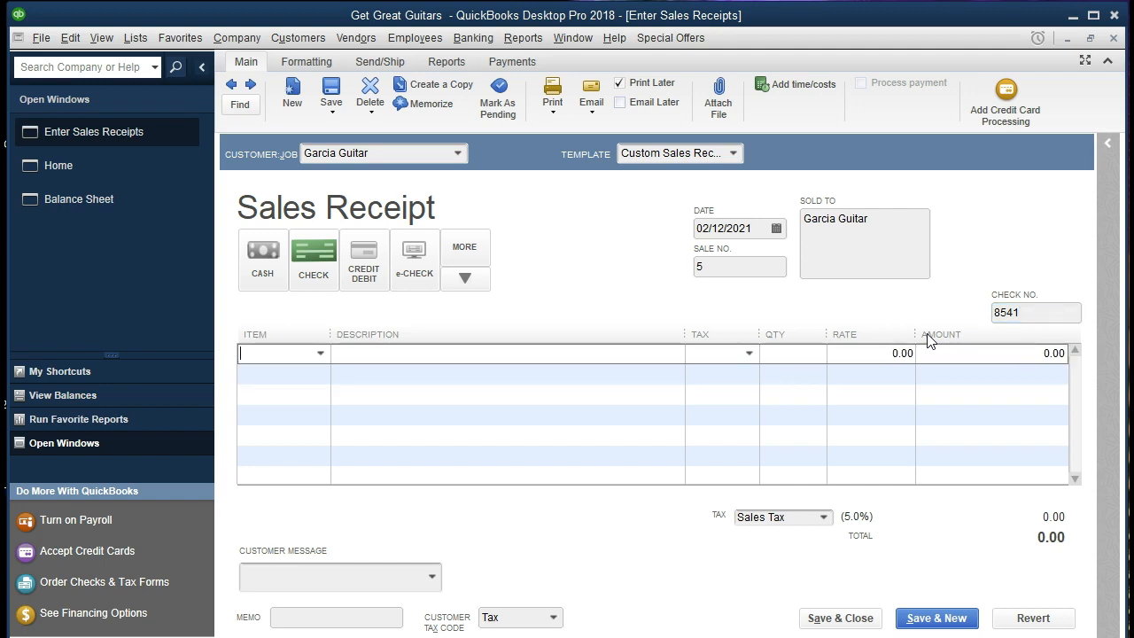
Add a line for one ELP Epiphone Les Paul to the sales receipt, keeping its default tax code
left_click(321, 355)
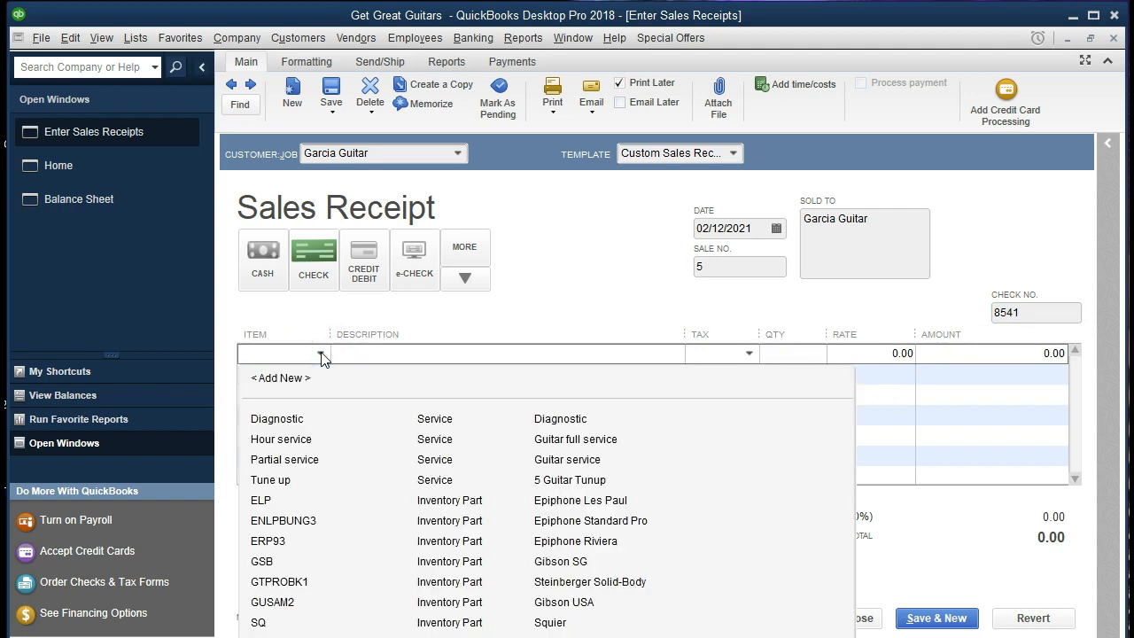
left_click(266, 503)
type("ELP")
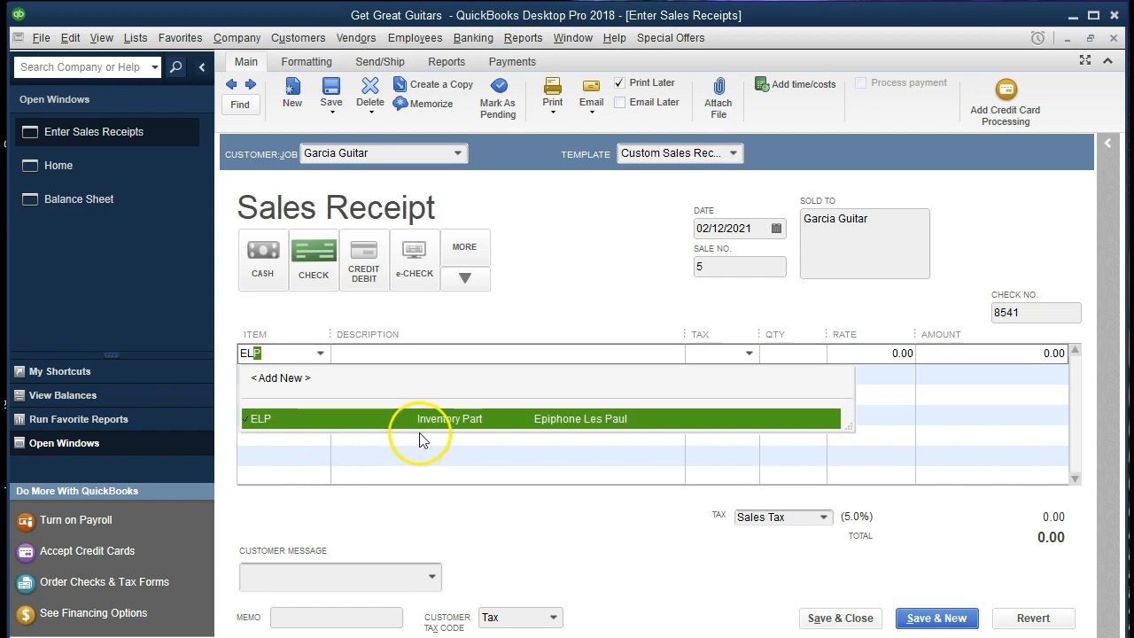
left_click(462, 431)
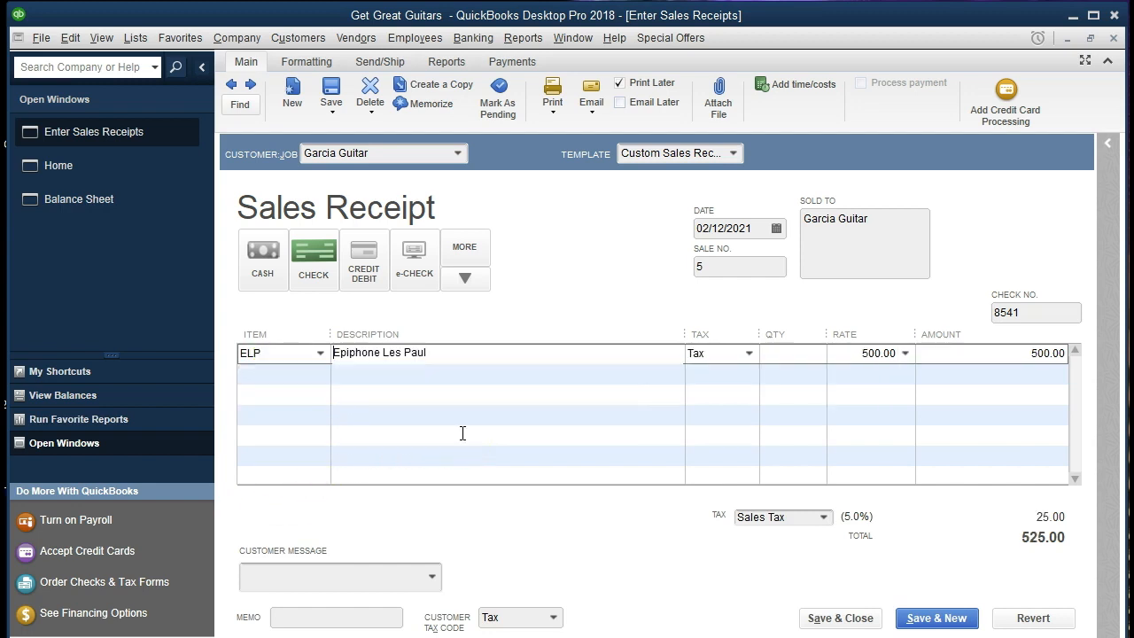
key("Tab")
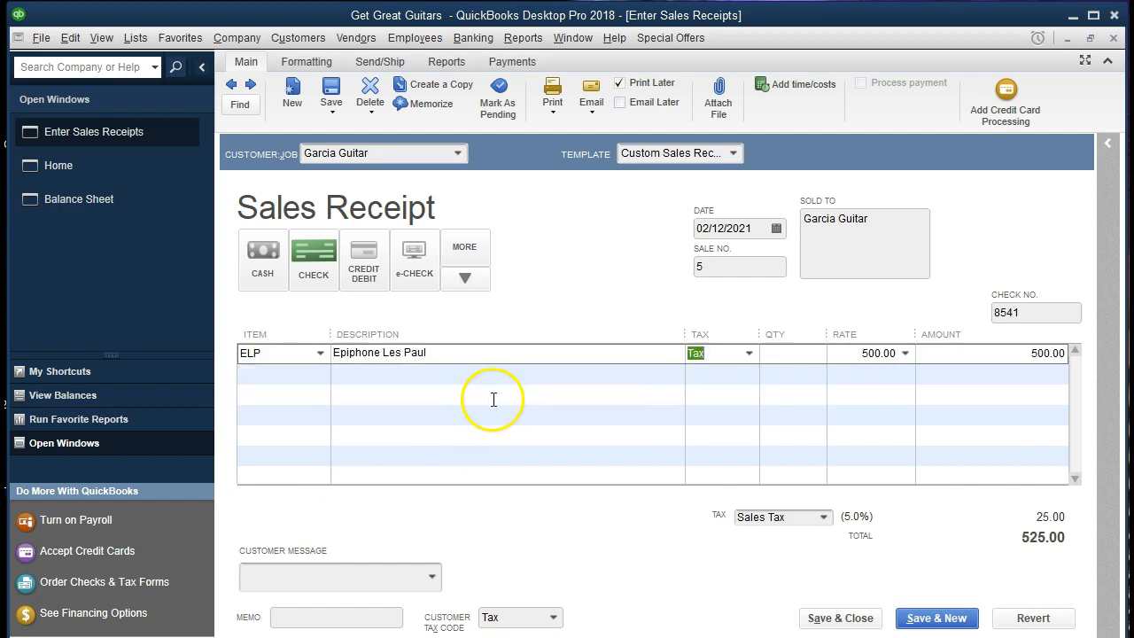
key("Tab")
type("1")
key("Tab")
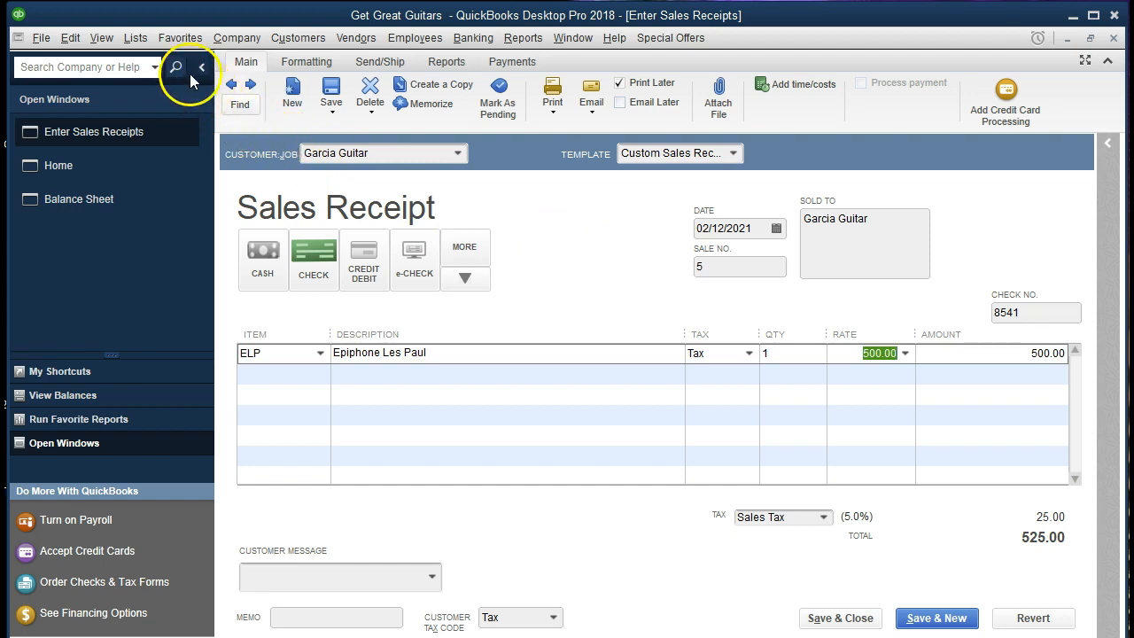
Review the ELP item's cost, sales price and account settings in the item list, then return to the sales receipt
left_click(134, 38)
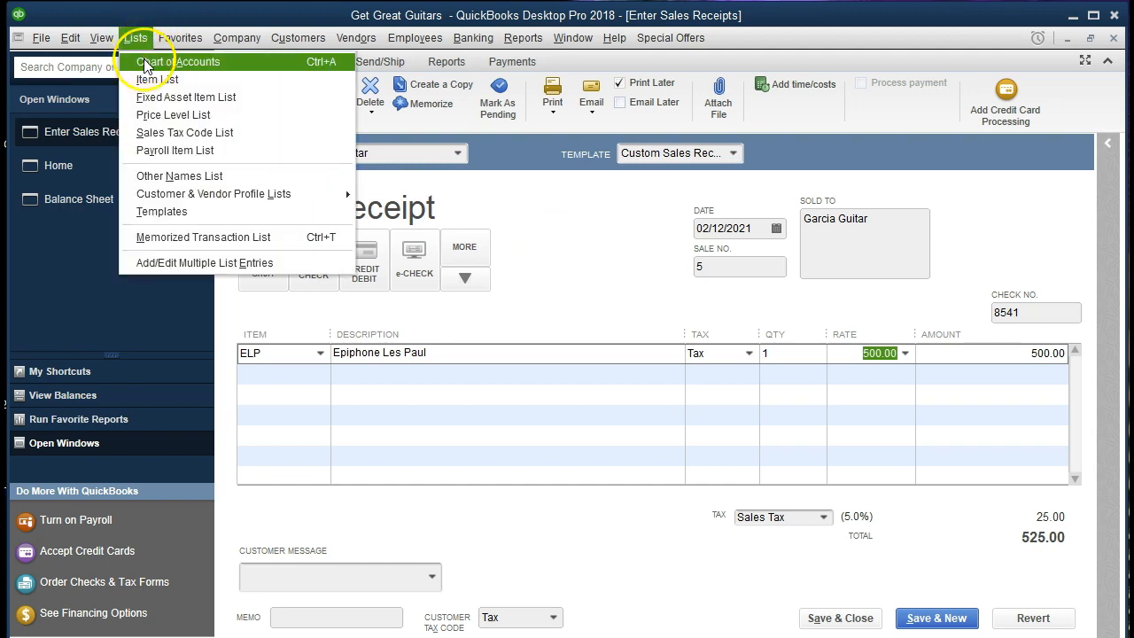
left_click(157, 79)
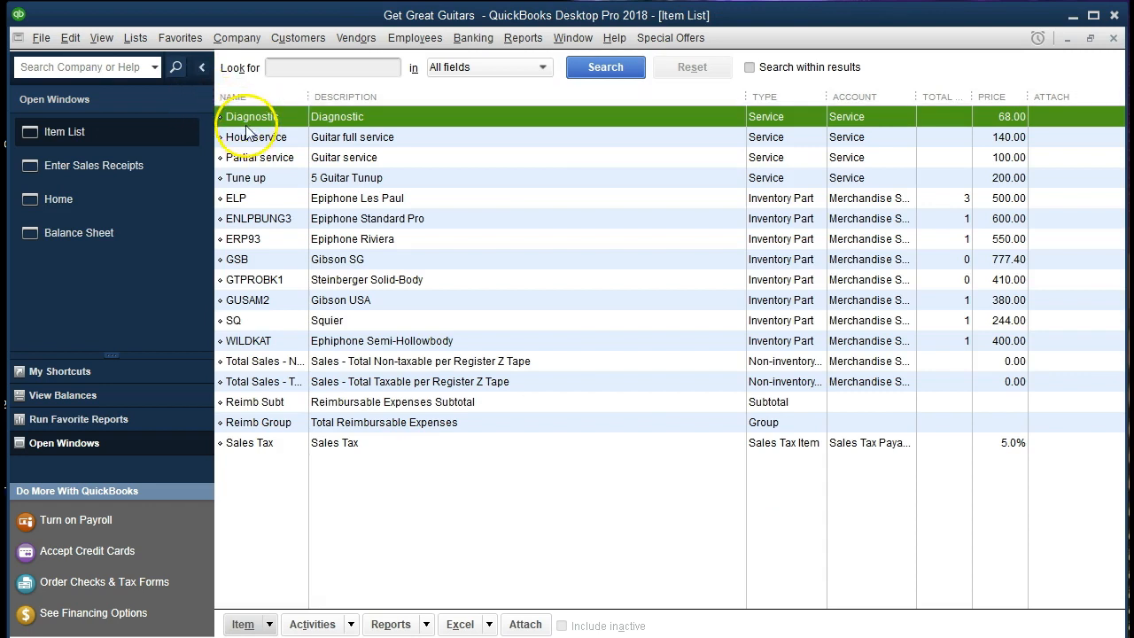
left_click(279, 202)
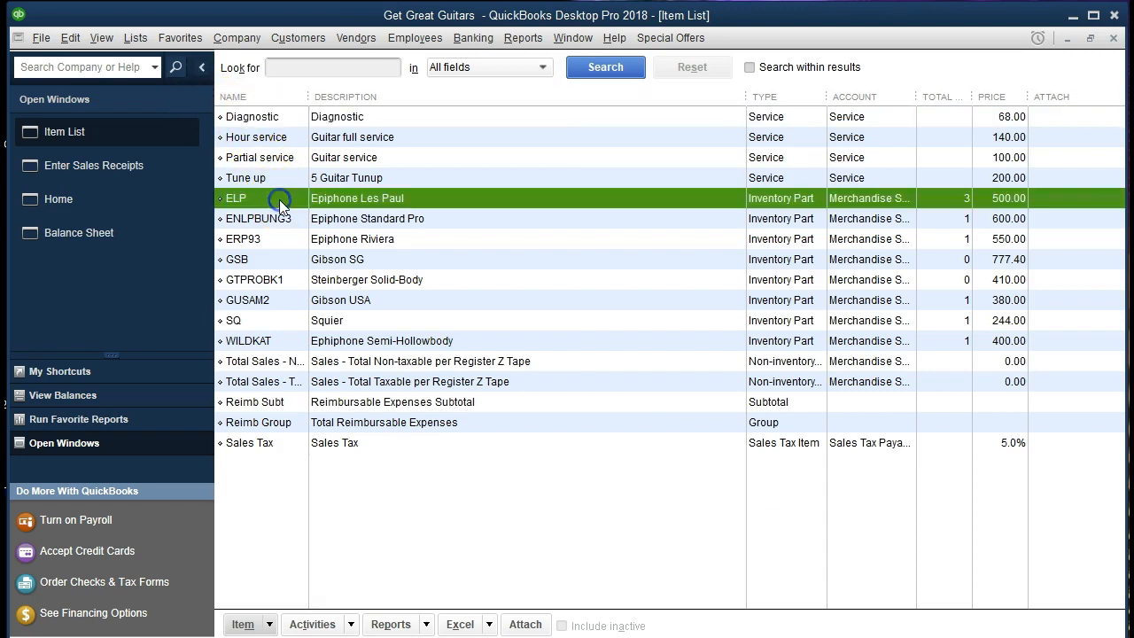
left_click(270, 626)
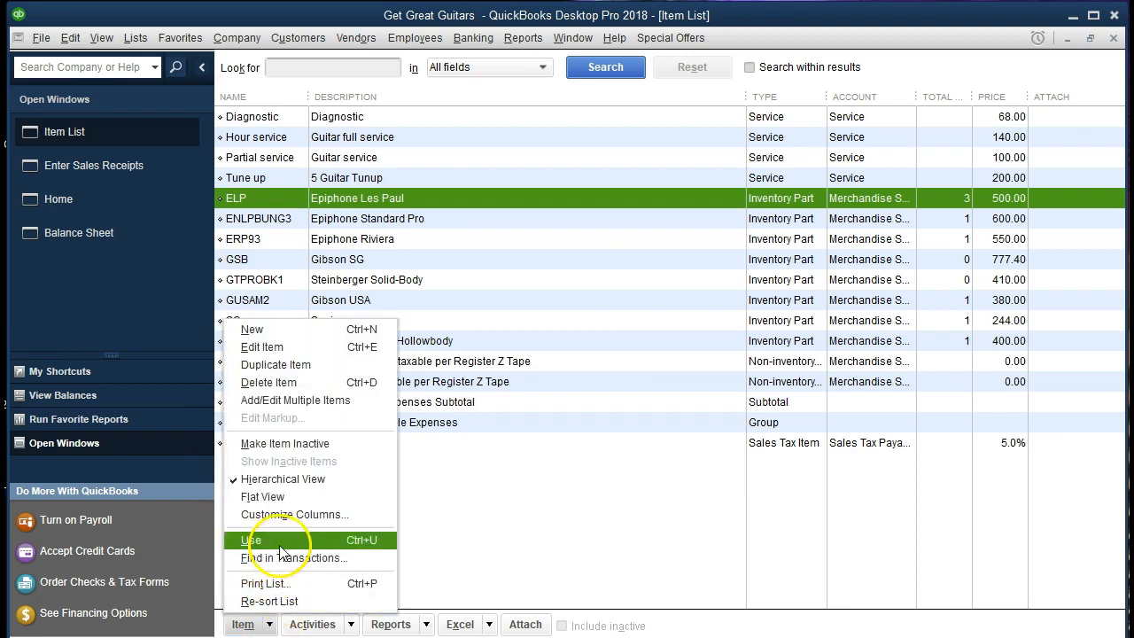
left_click(293, 347)
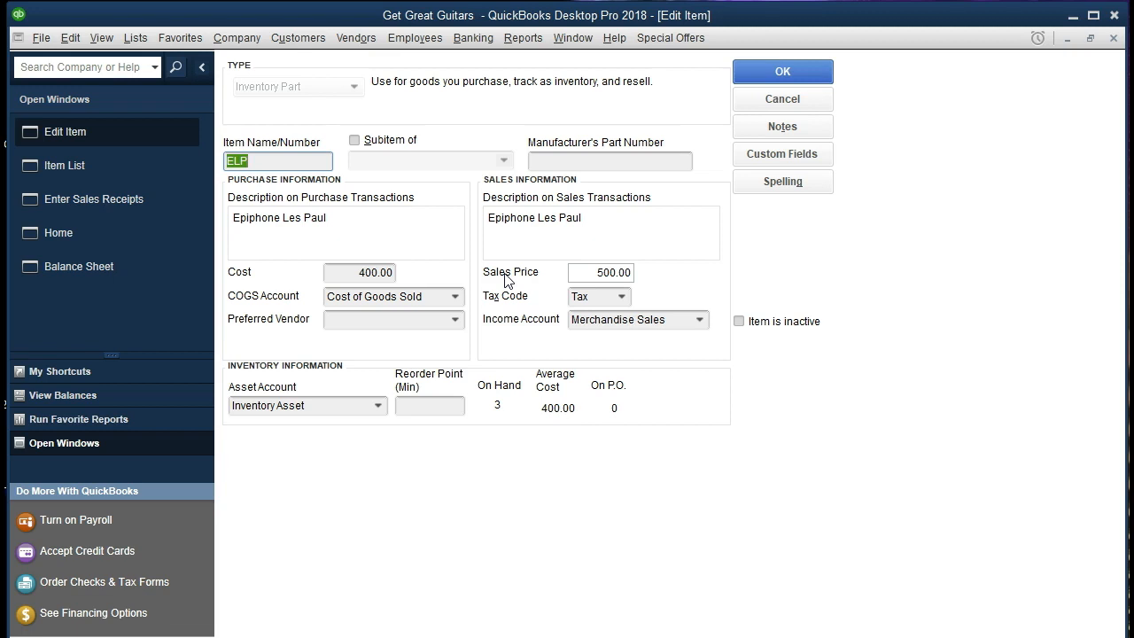
left_click(1115, 39)
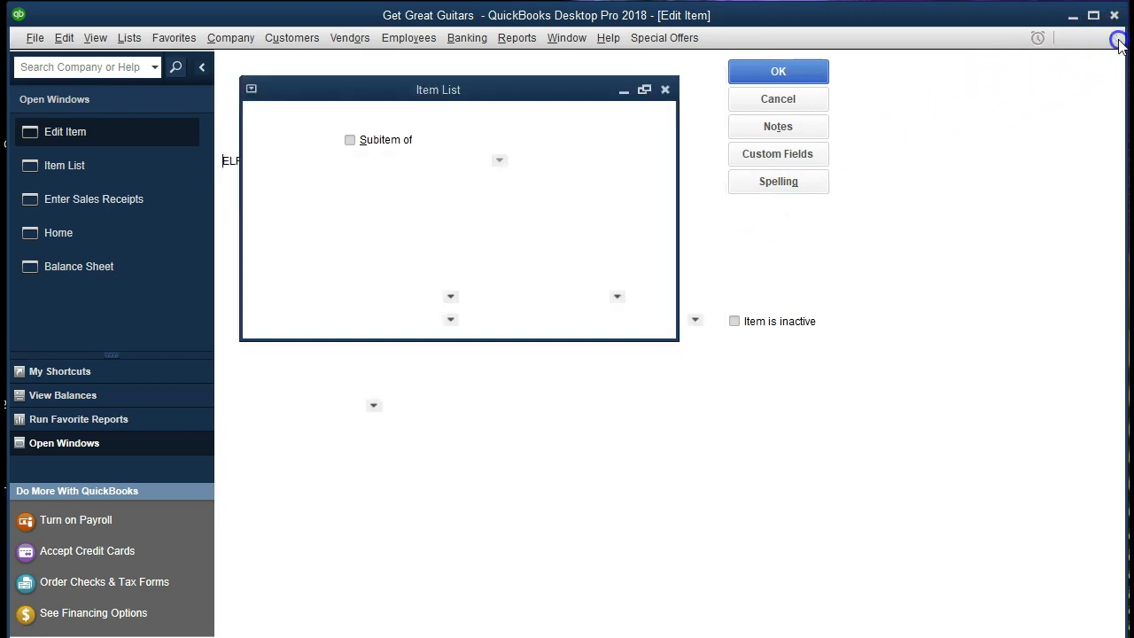
left_click(1116, 41)
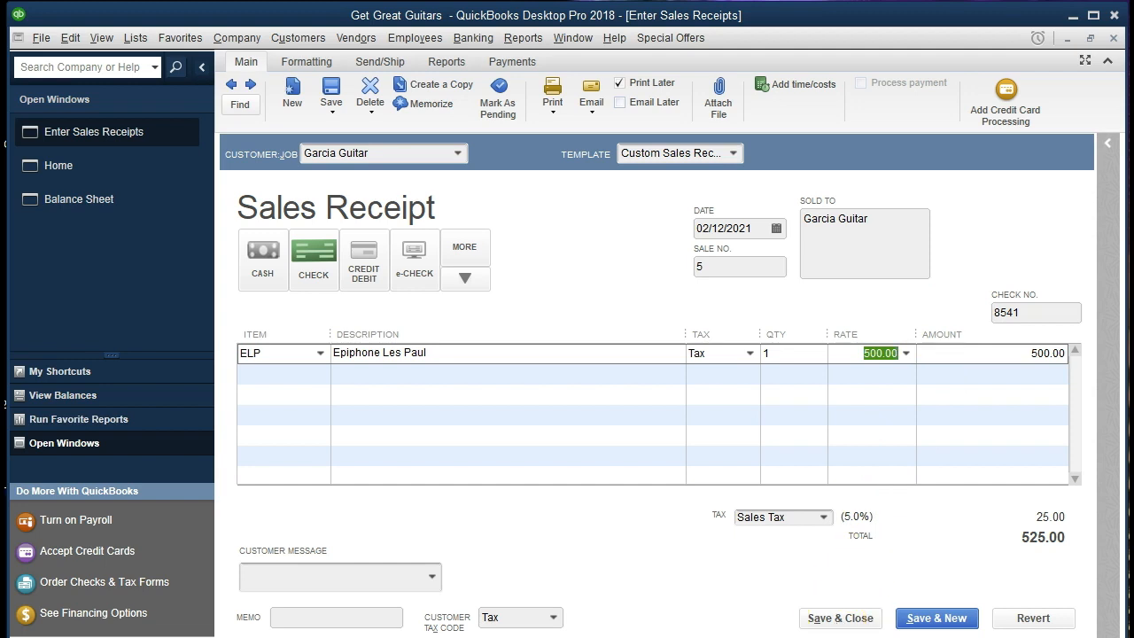
Save and close the Garcia Guitar sales receipt, agreeing to record the changes
left_click(856, 619)
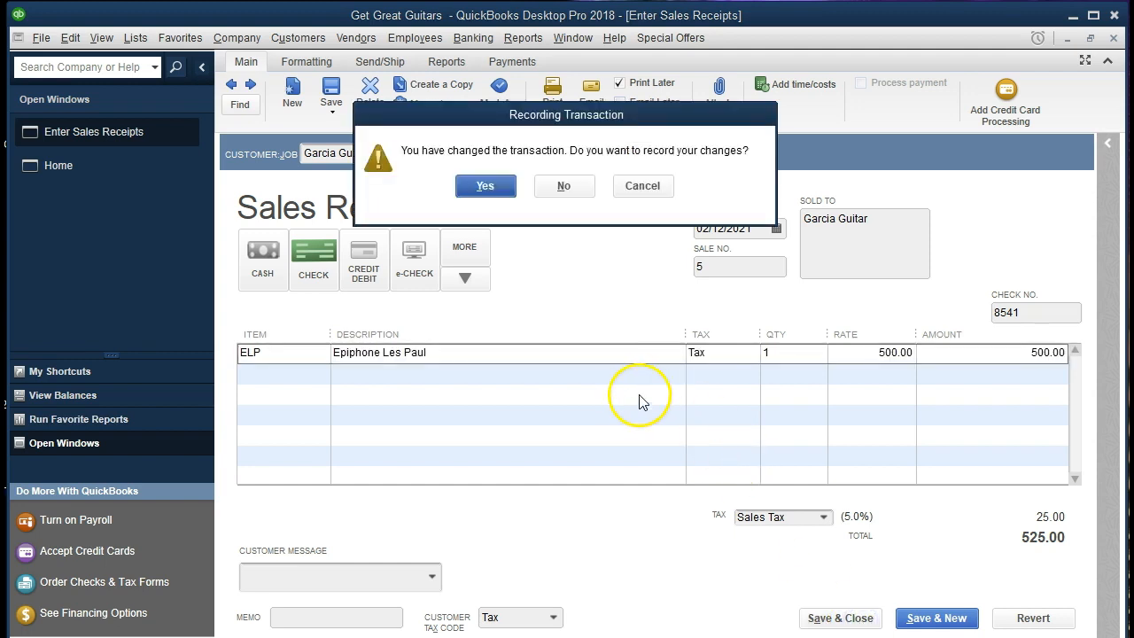
left_click(498, 191)
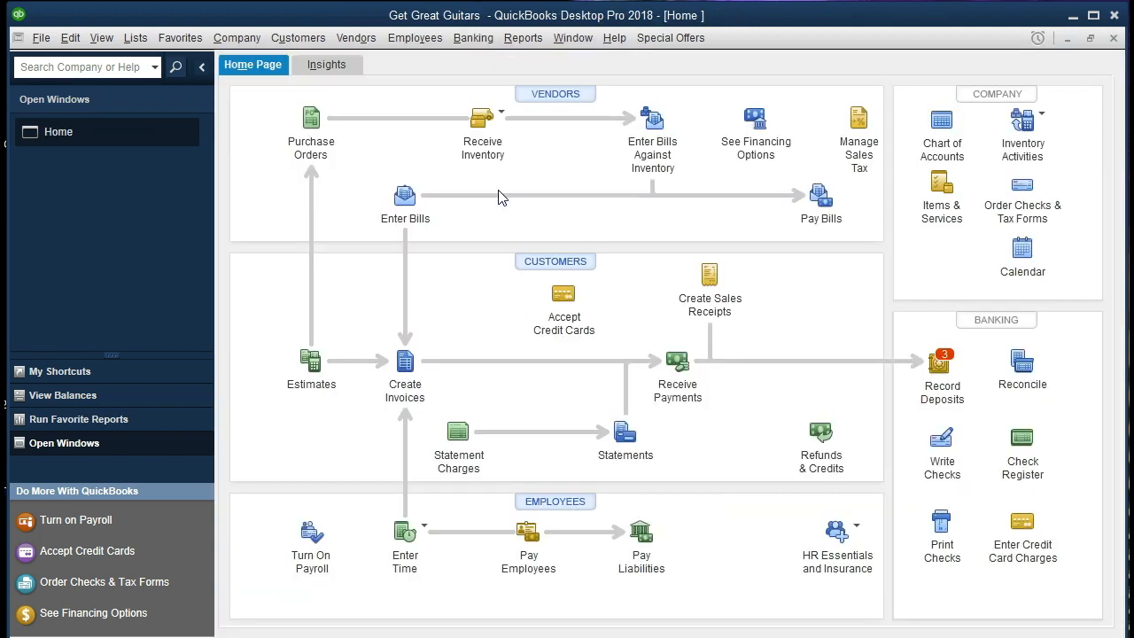
Create a standard Balance Sheet report with a custom date range from 01/01/2021 to 12/31/2021
left_click(535, 43)
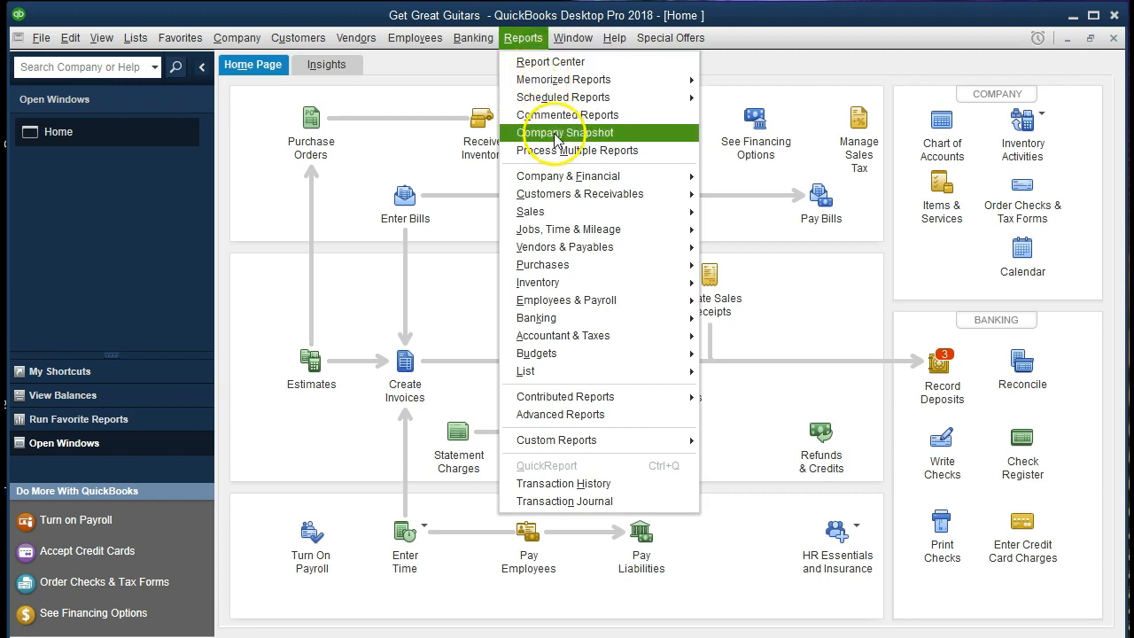
mouse_move(679, 177)
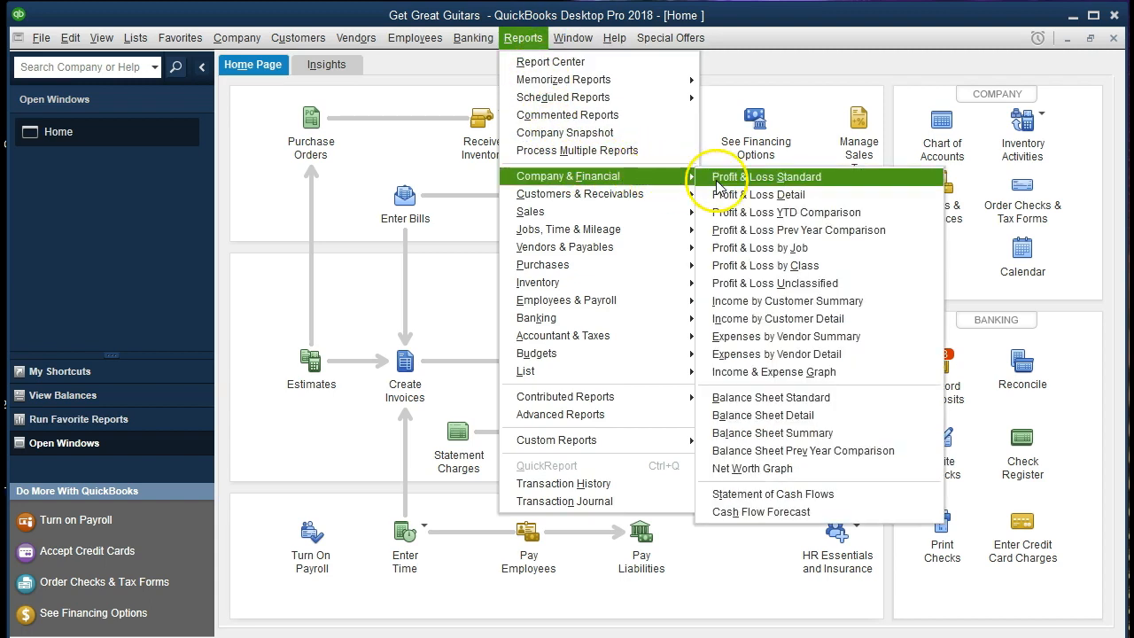
left_click(858, 398)
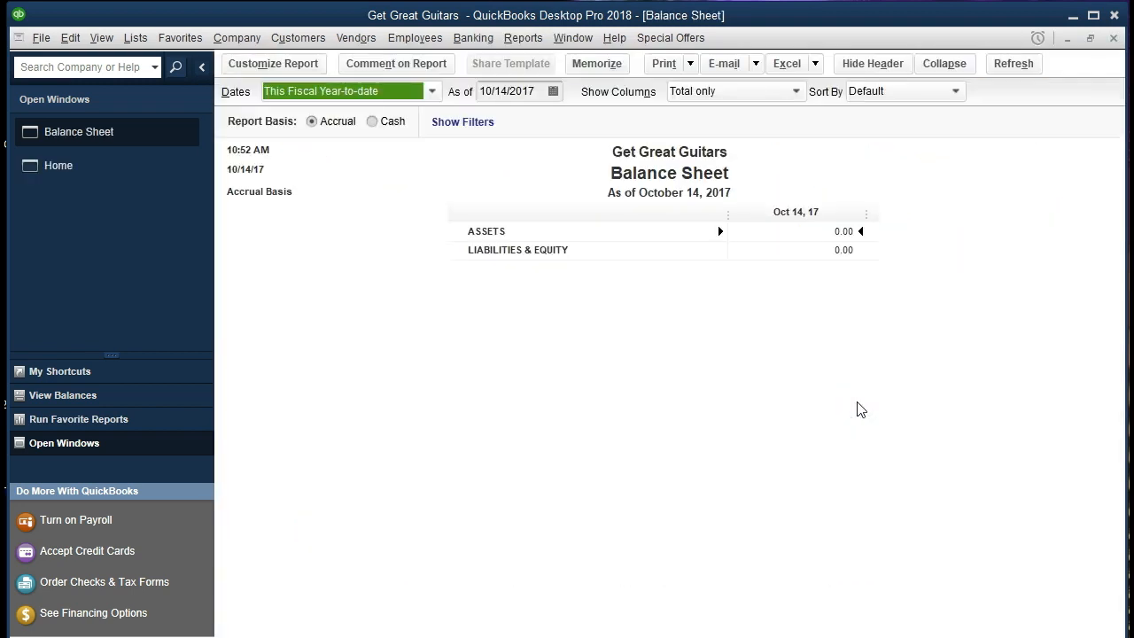
left_click(273, 63)
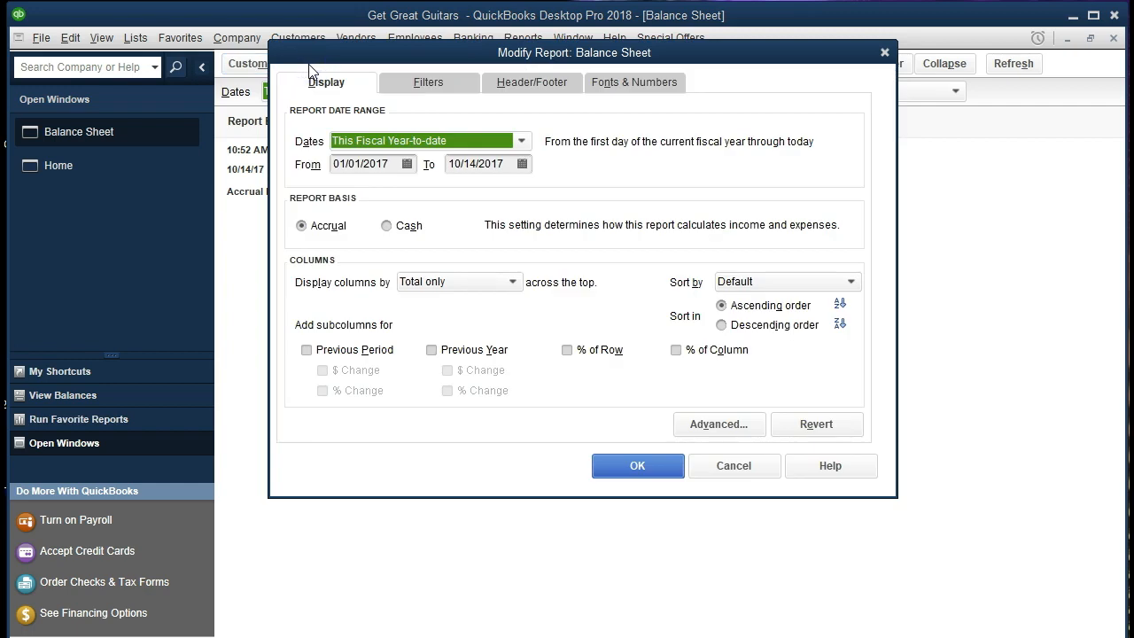
key("Tab")
type("010121")
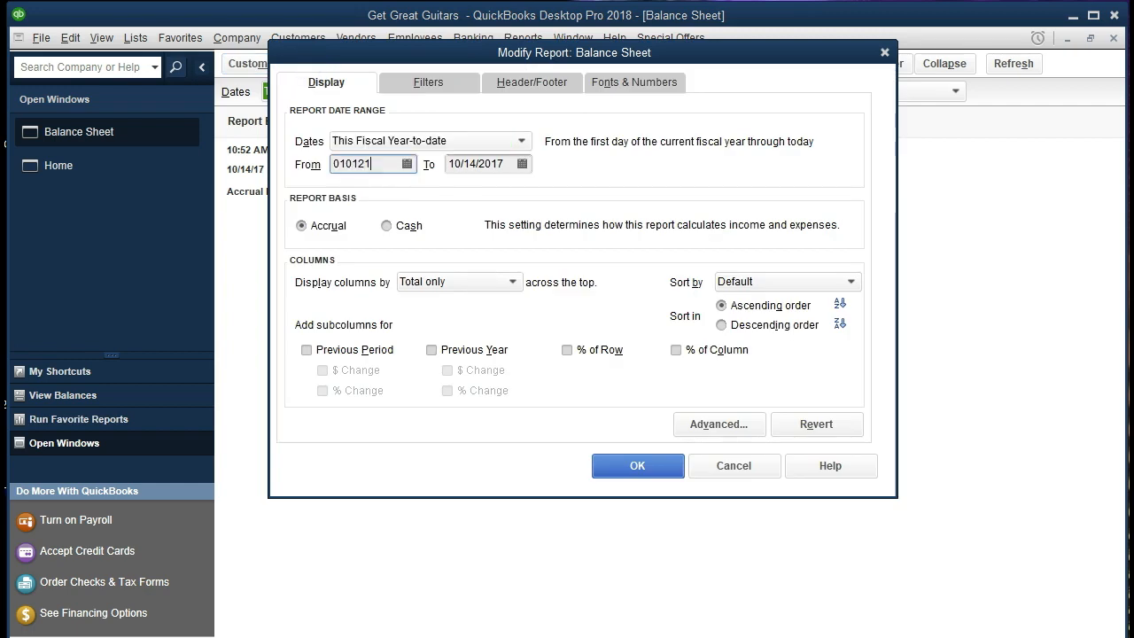
key("Tab")
type("123121")
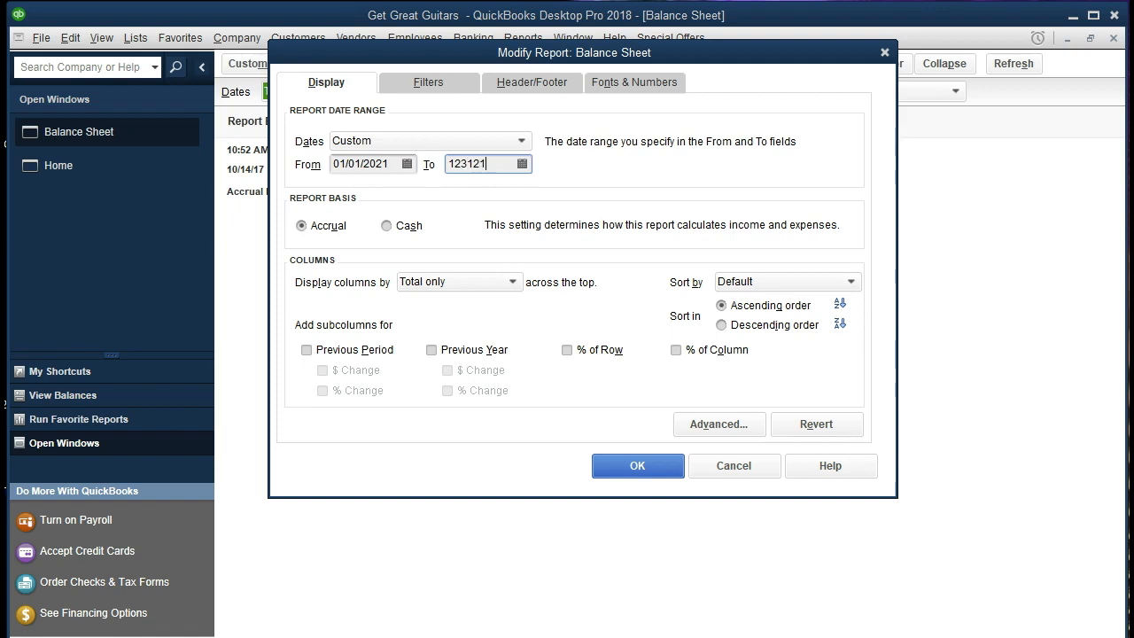
key("Tab")
left_click(450, 218)
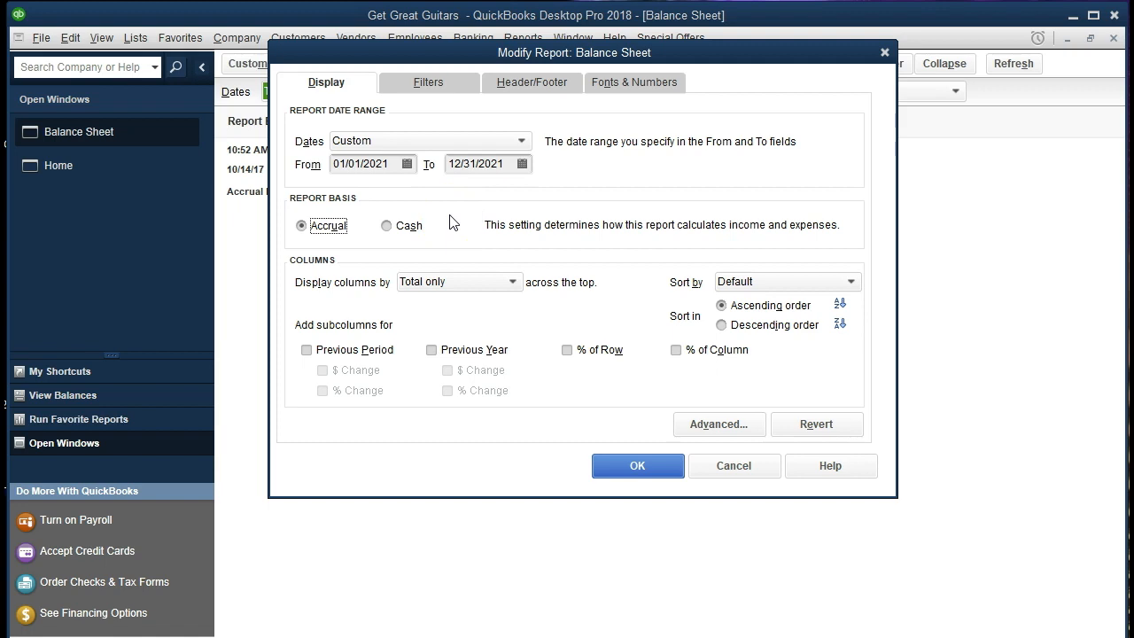
left_click(621, 476)
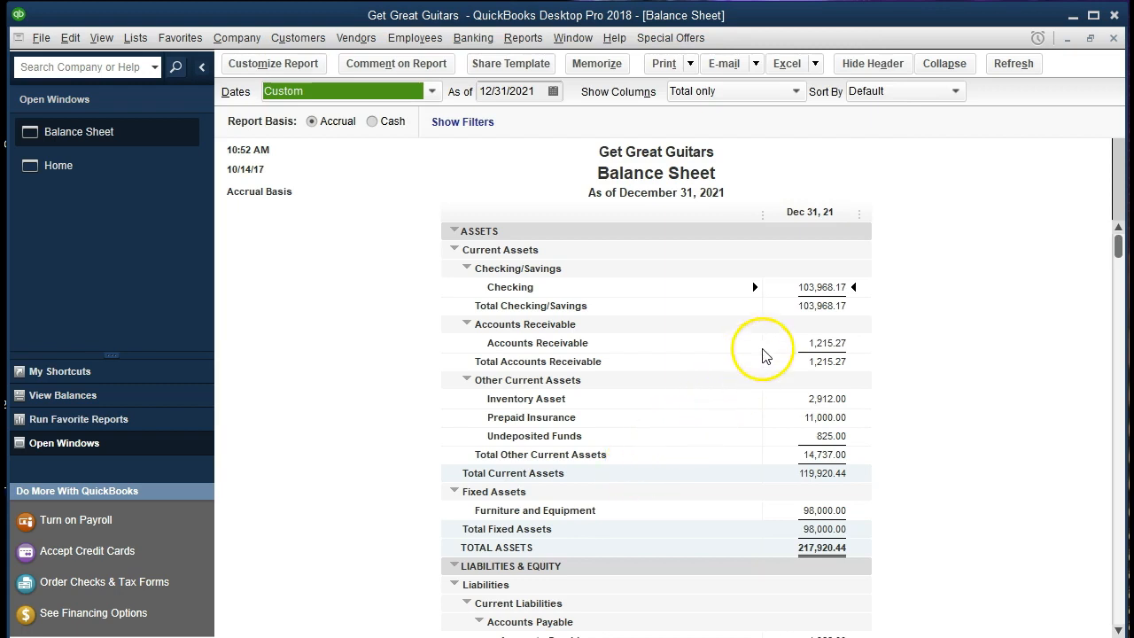
Trace the Undeposited Funds balance to the Garcia Guitar sales receipt, then close the details and return to the Balance Sheet
left_click(812, 290)
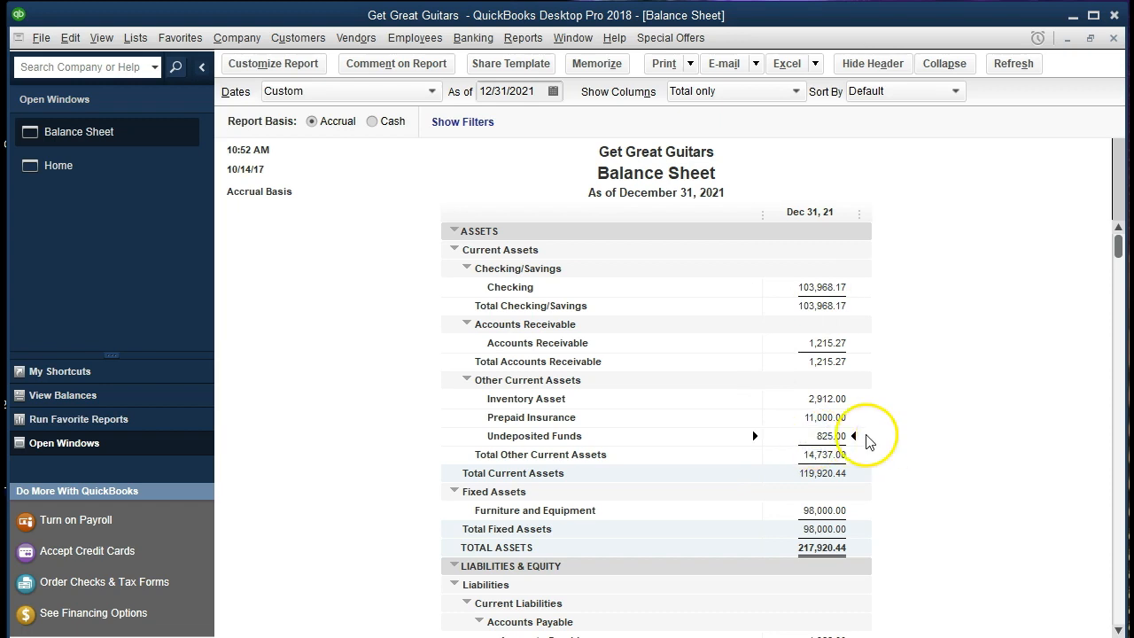
double_click(833, 436)
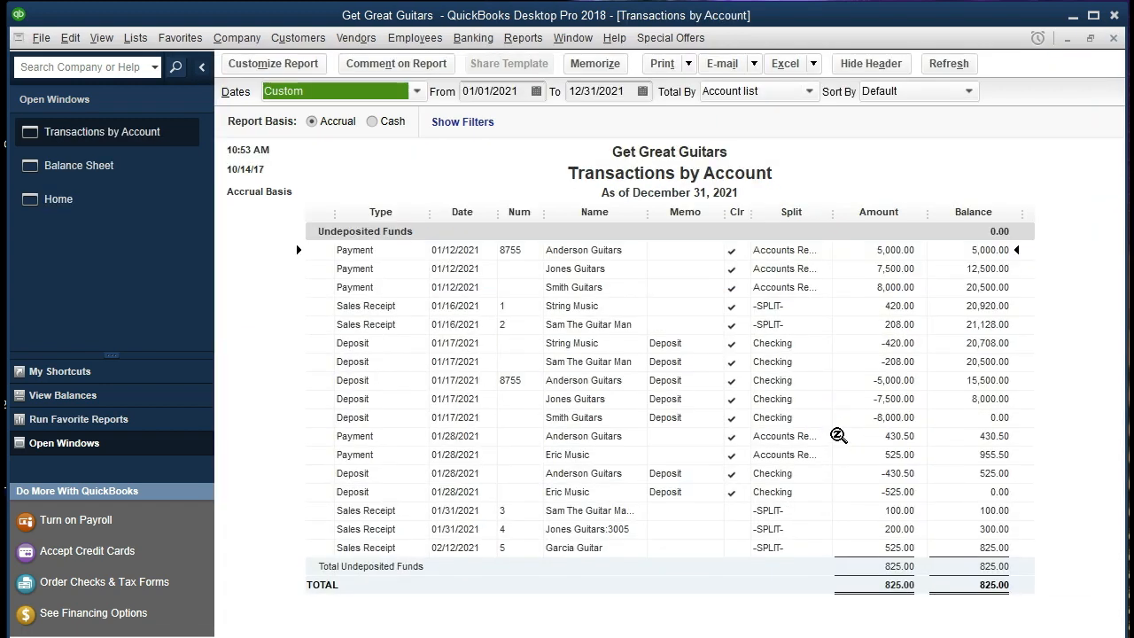
left_click(873, 544)
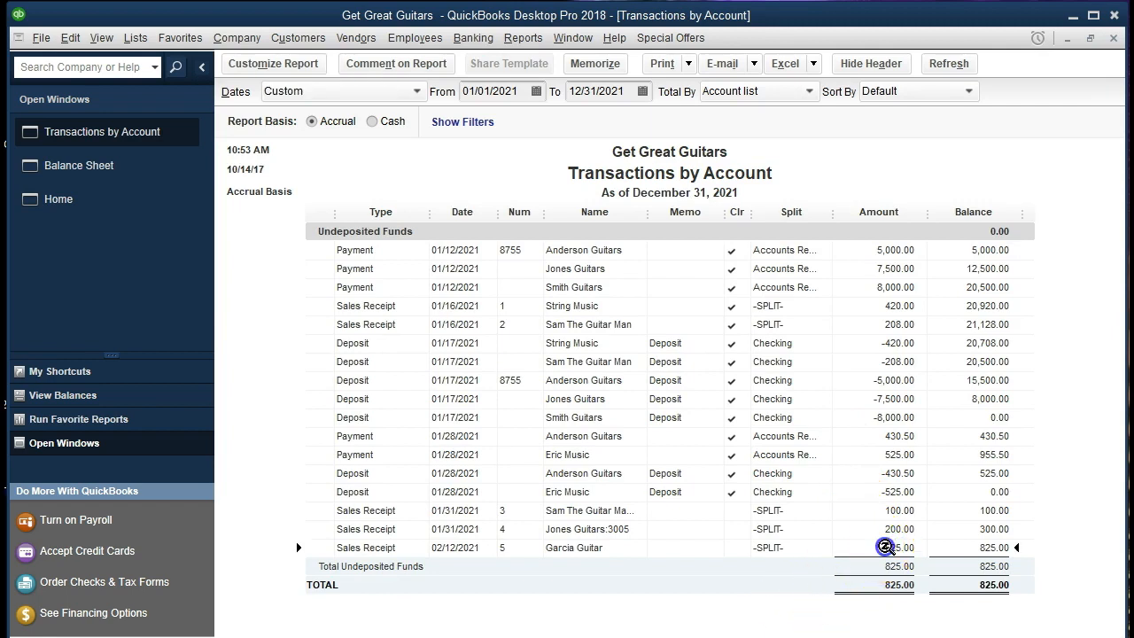
double_click(885, 547)
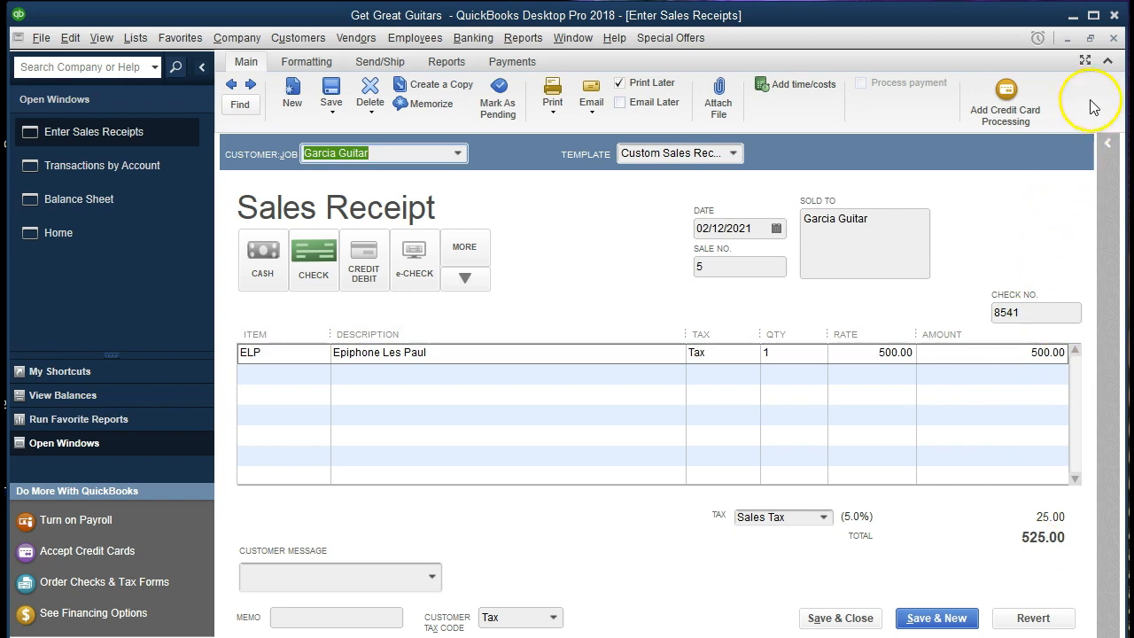
left_click(1114, 38)
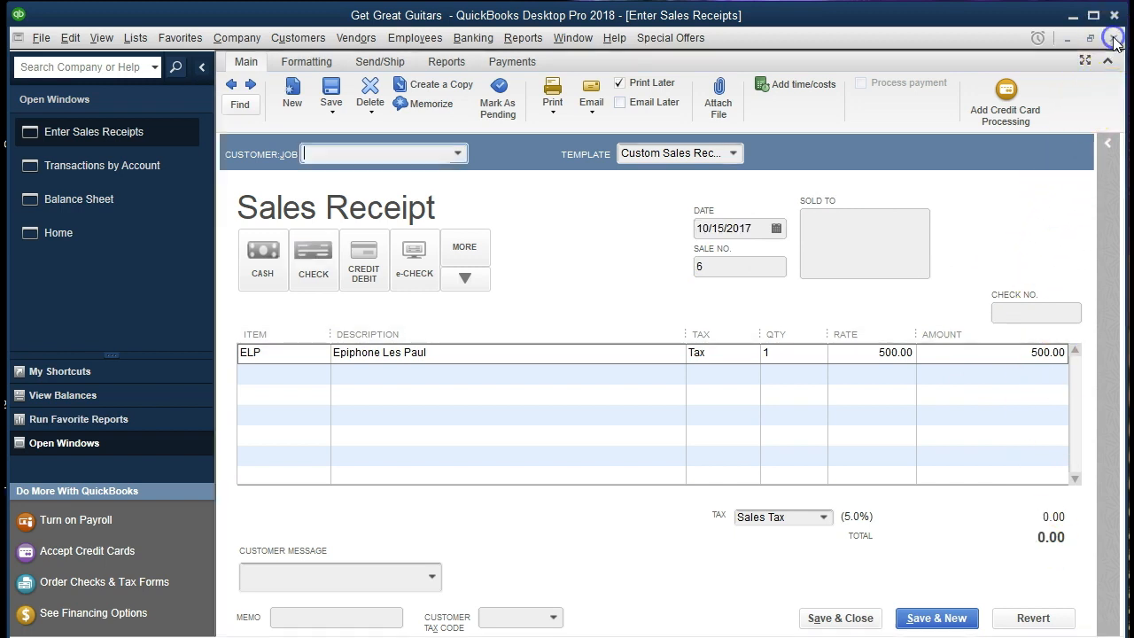
left_click(1114, 38)
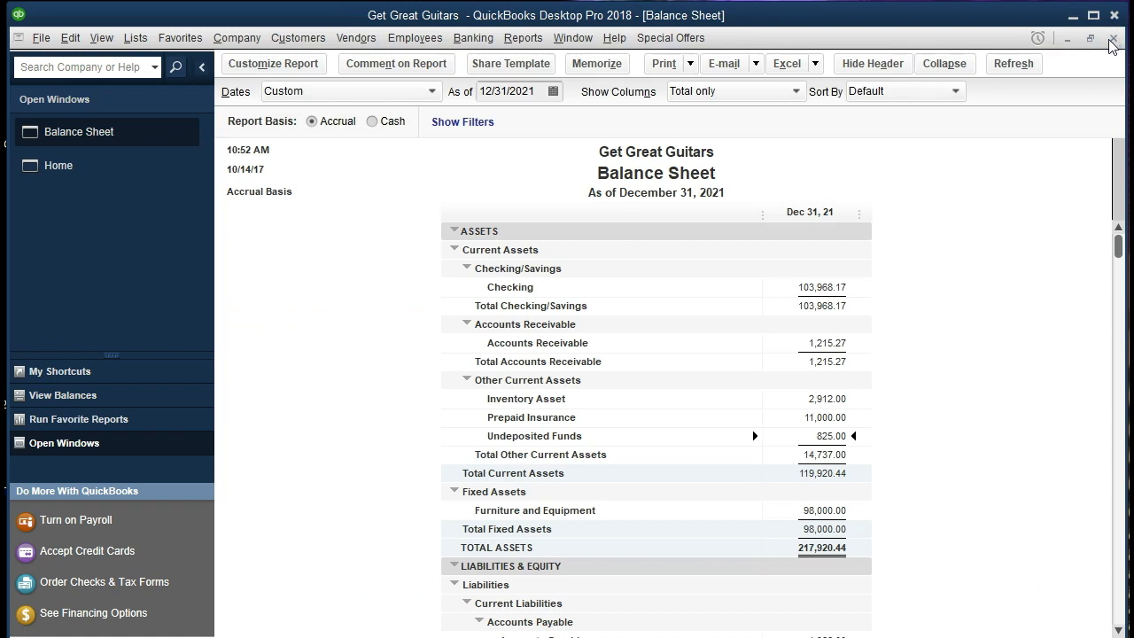
Create a standard Profit & Loss report with a custom date range from 01/01/2017 to 12/31/2021
left_click(531, 49)
mouse_move(618, 178)
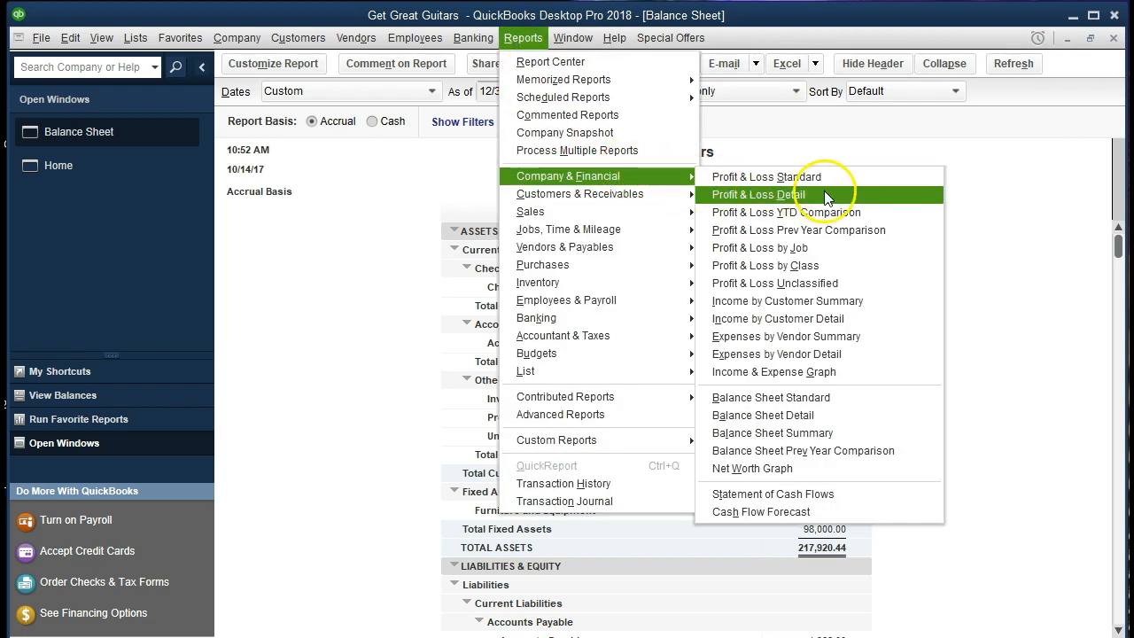
left_click(849, 178)
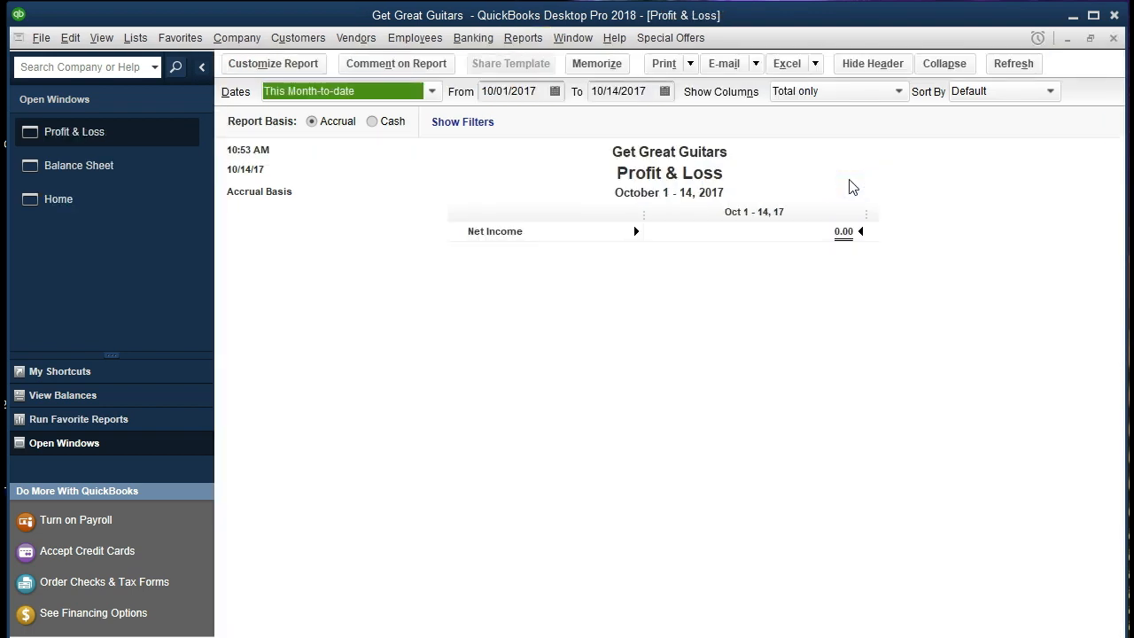
key("Tab")
type("01/01/2017")
key("Tab")
type("12/31/2021")
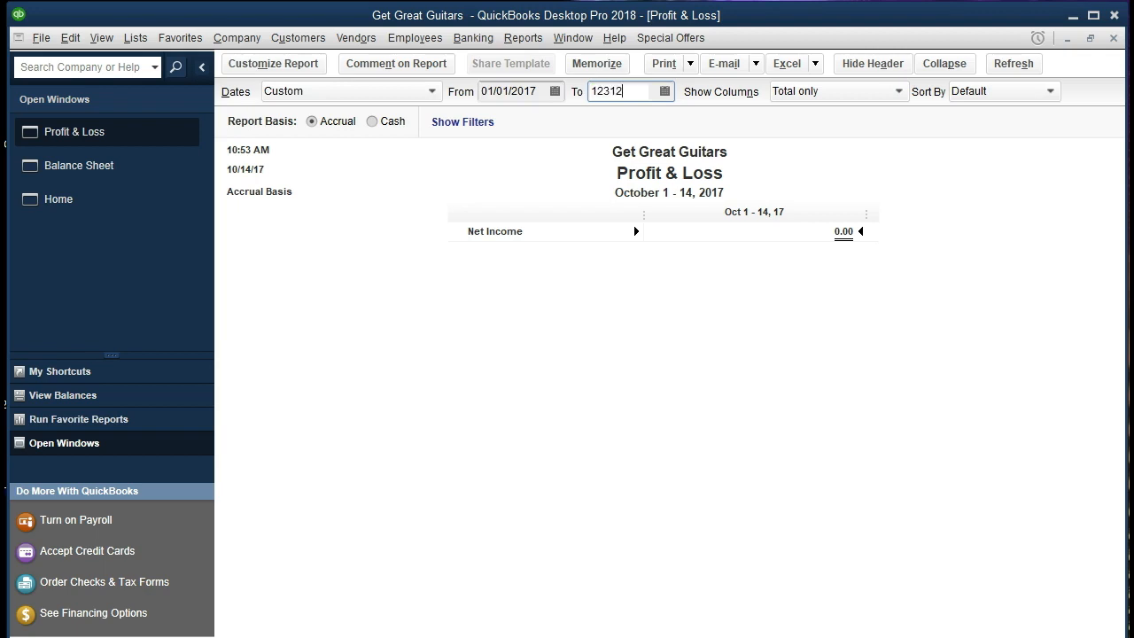
key("Tab")
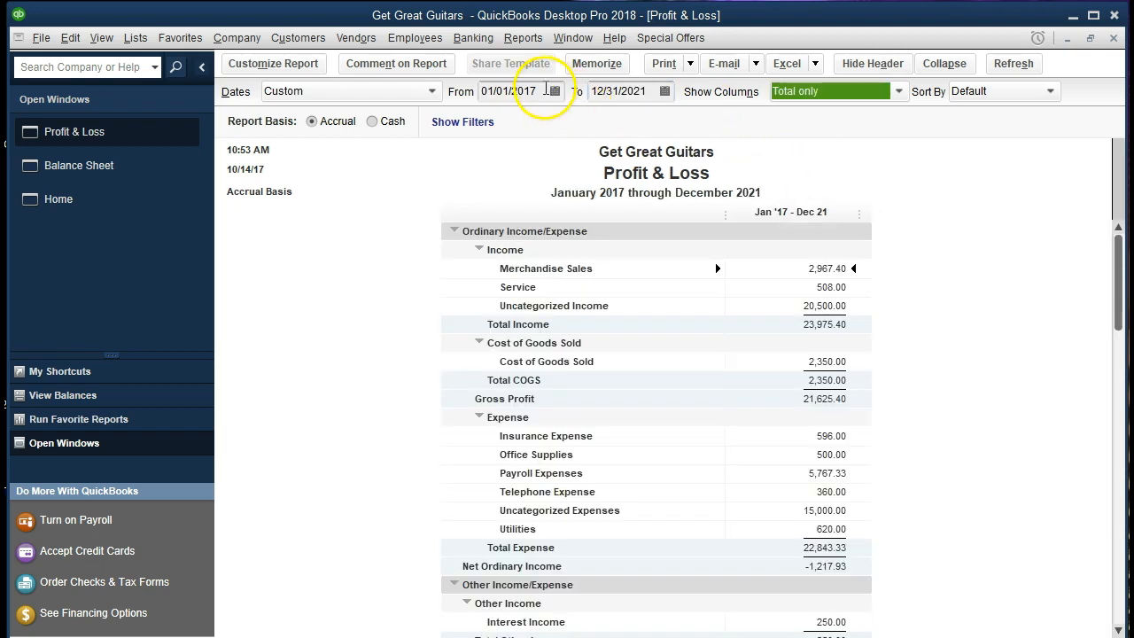
Change the Profit & Loss report's start date to 01/01/2021, keeping 12/31/2021 as the end date
left_click(544, 90)
key("BackSpace")
key("BackSpace")
type("21")
key("Tab")
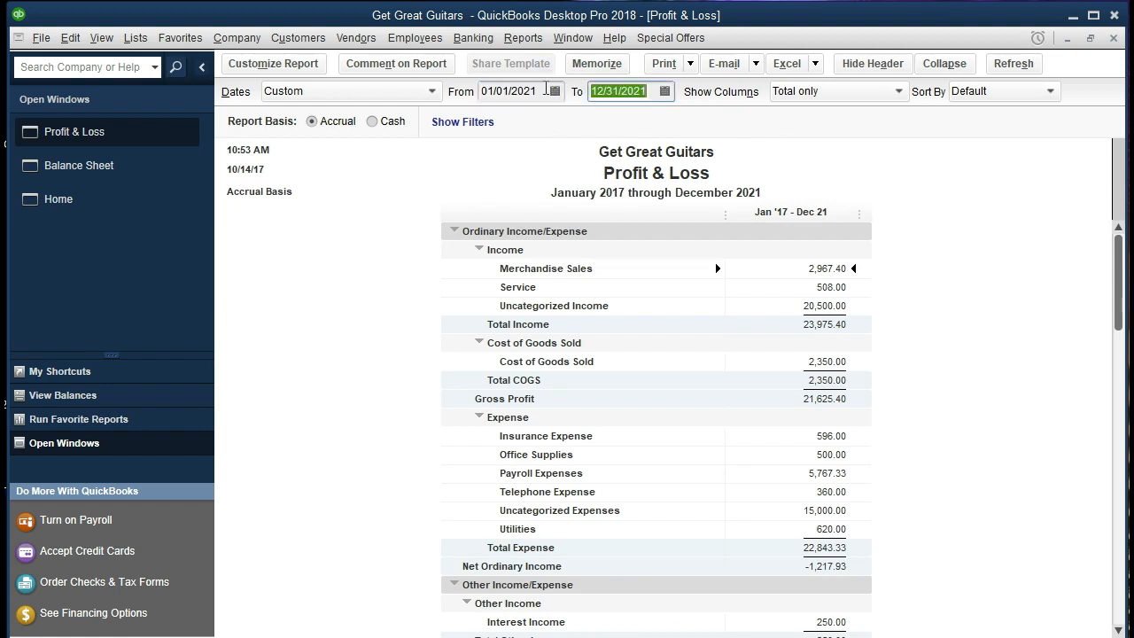
key("Tab")
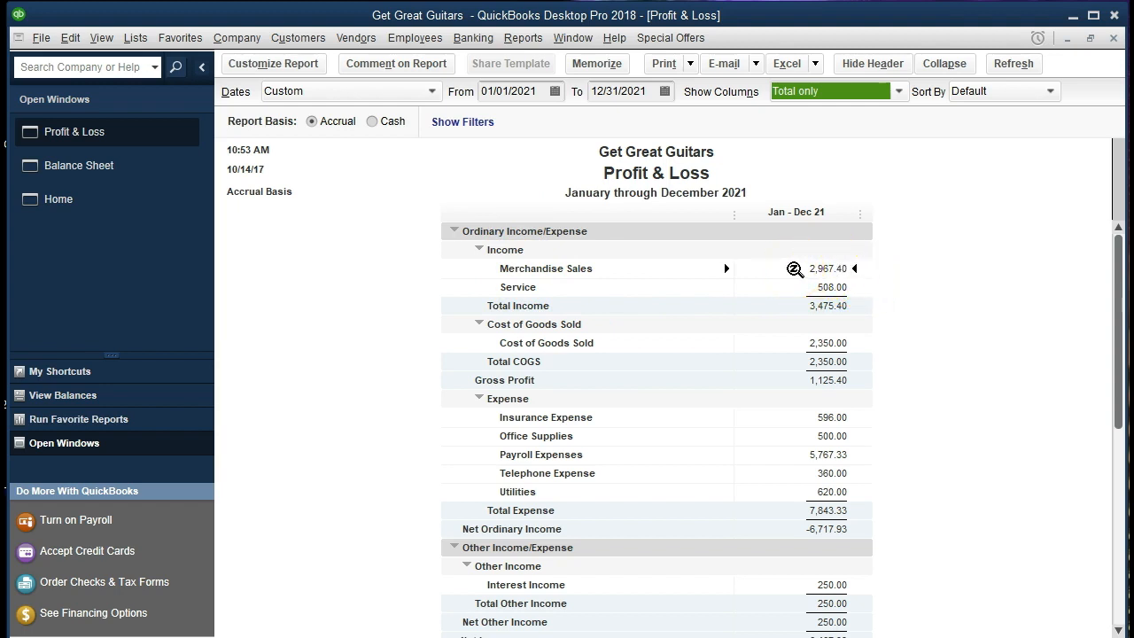
Trace the Merchandise Sales amount to the Garcia Guitar sales receipt, then close the details and return to the Profit & Loss
double_click(795, 269)
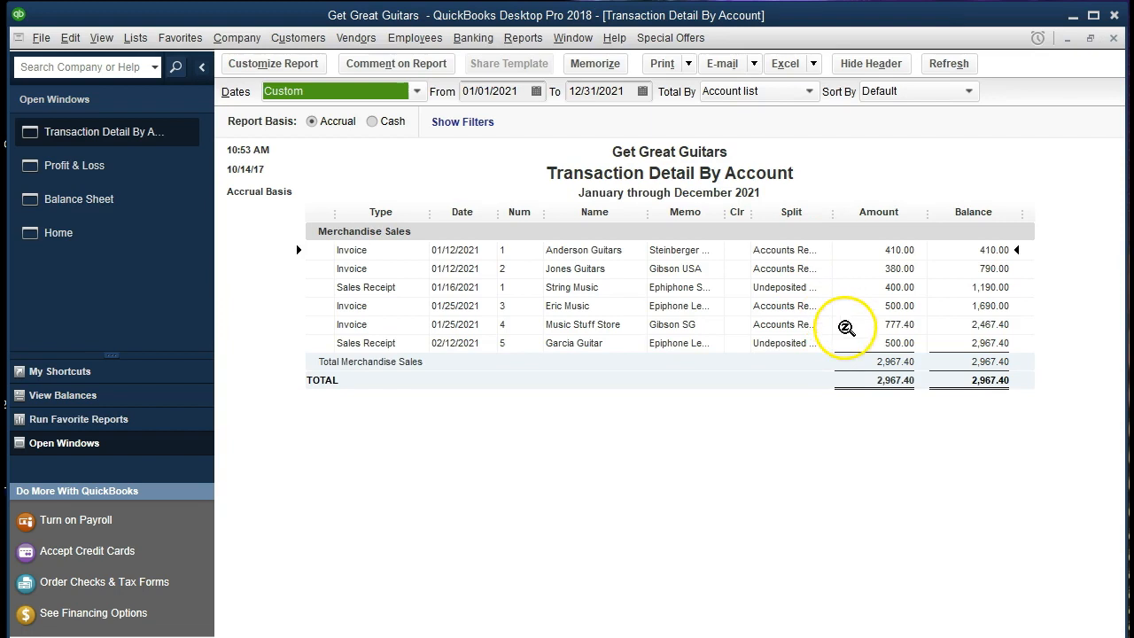
left_click(861, 343)
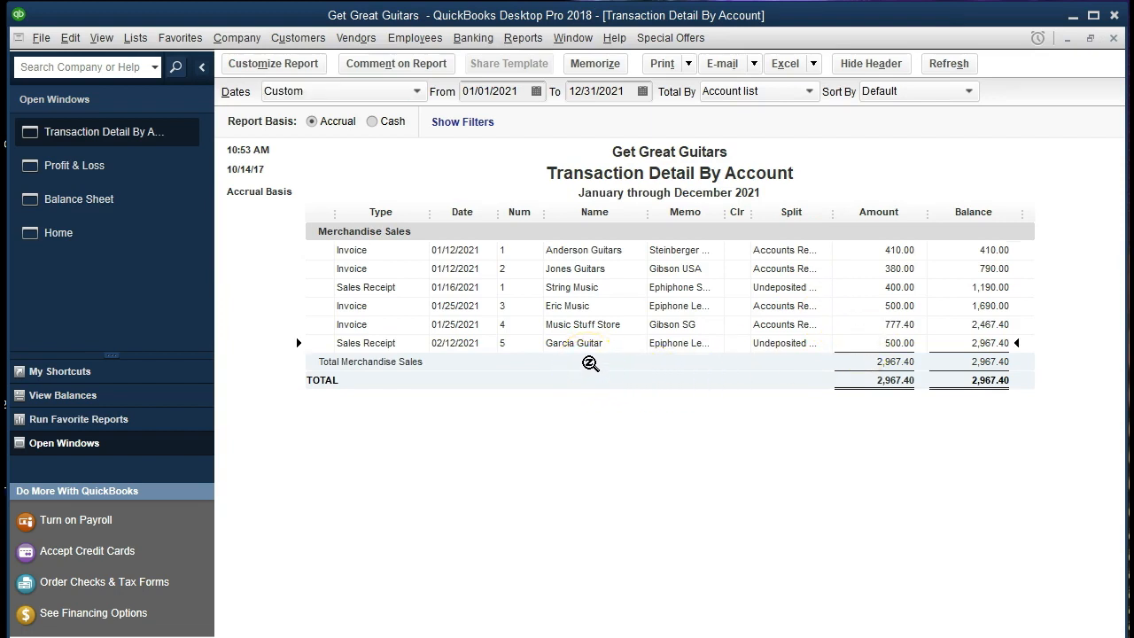
double_click(850, 343)
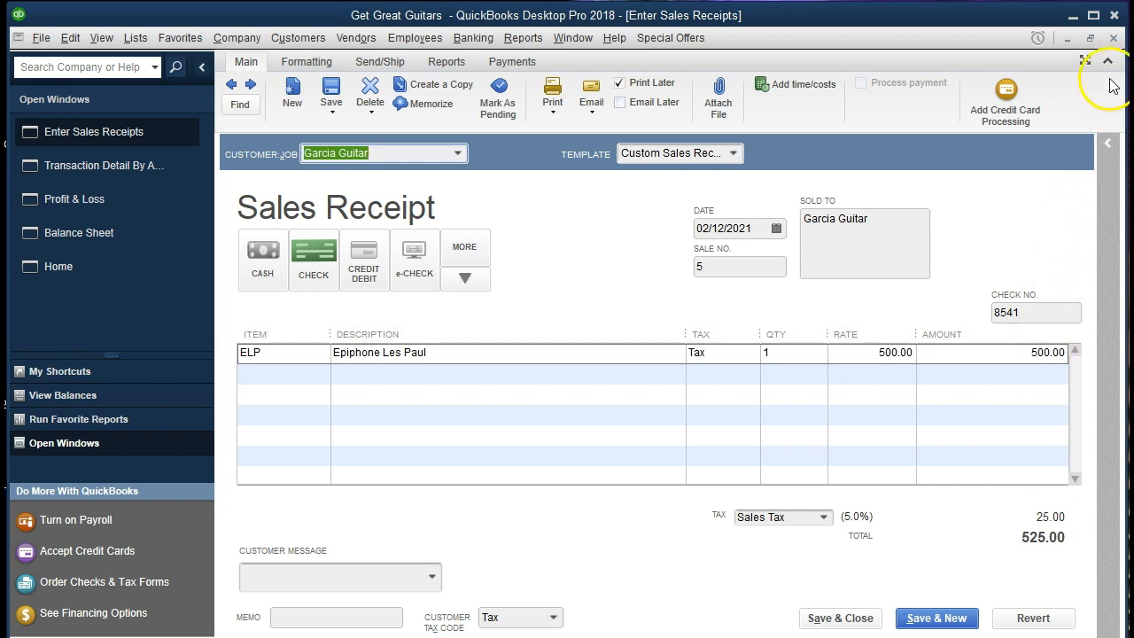
left_click(1114, 42)
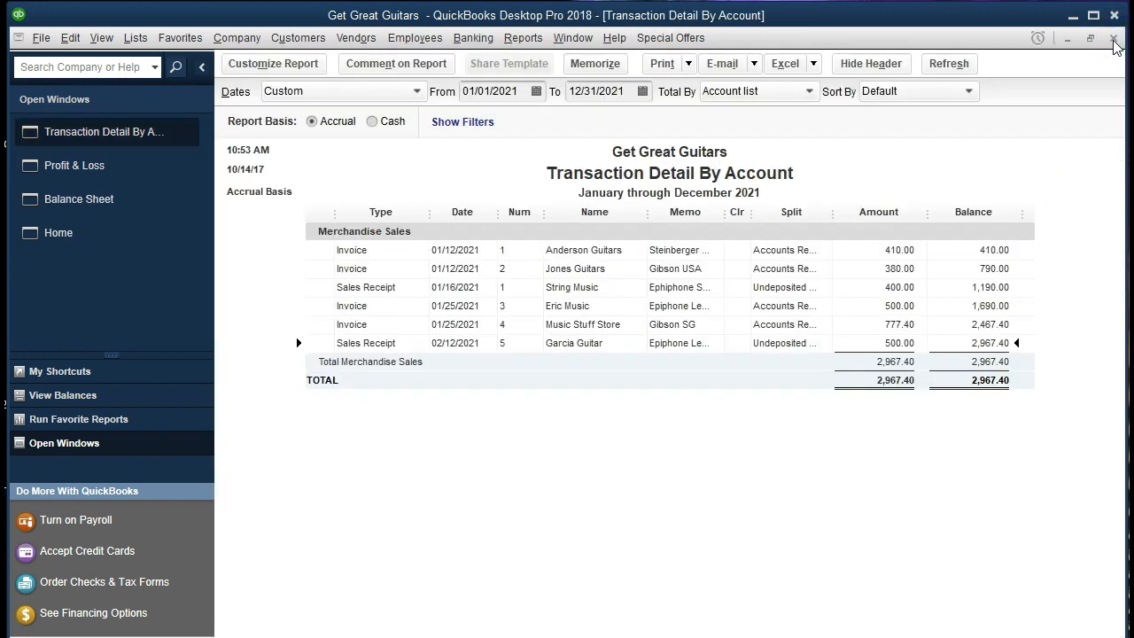
left_click(1114, 39)
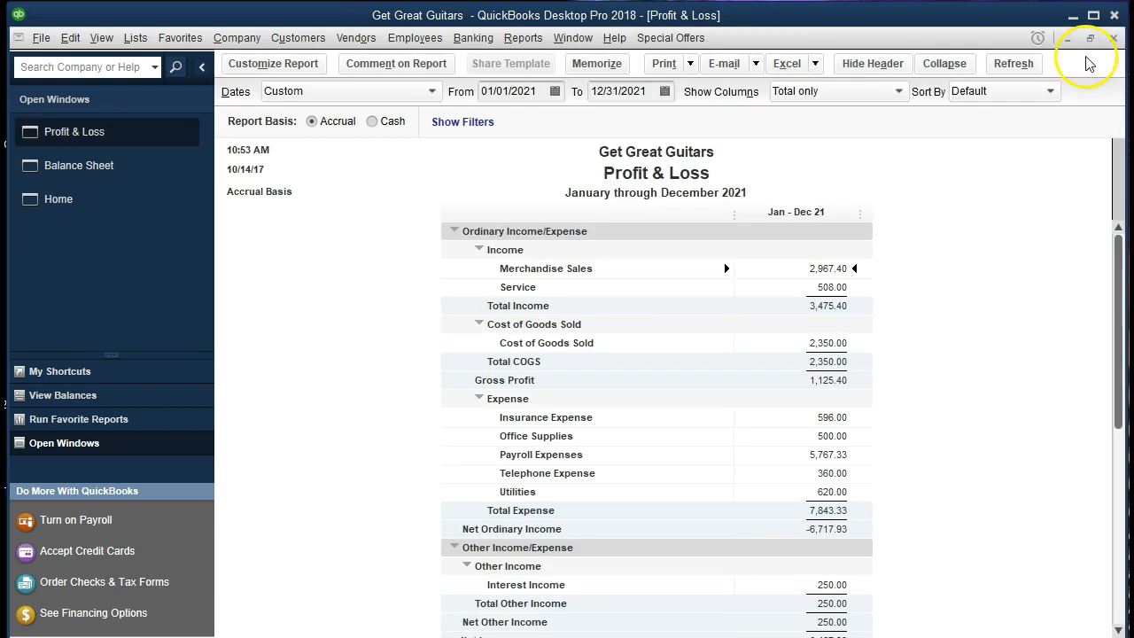
Trace Sales Tax Payable on the Balance Sheet to the 02/12/2021 sales receipt, then close the receipt and the transaction details
left_click(101, 170)
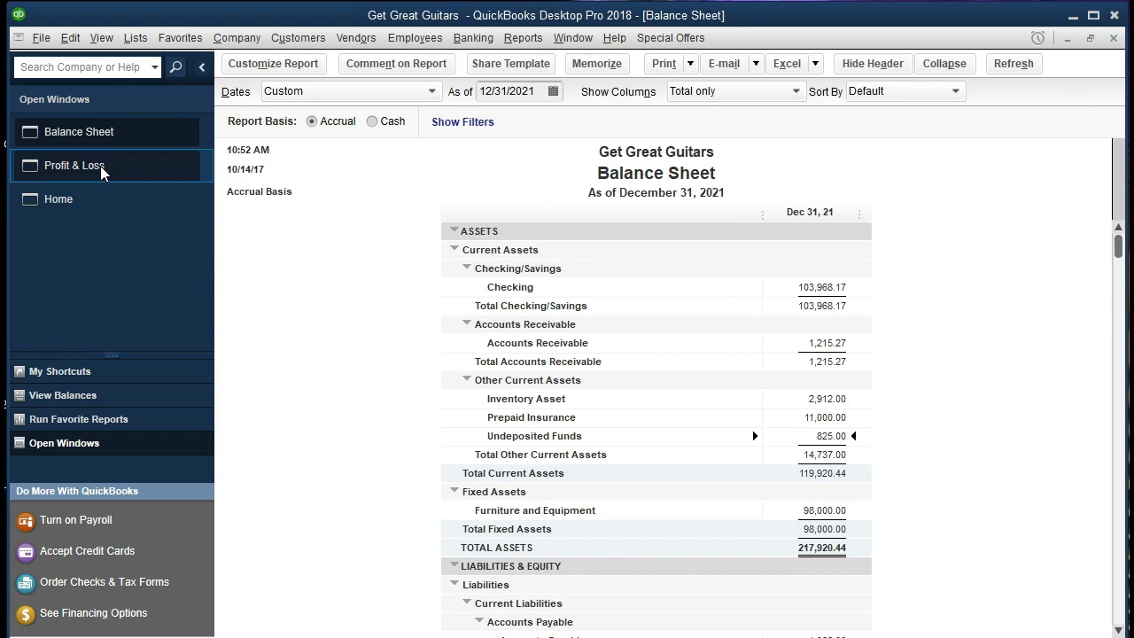
scroll(353, 361, "down", 4)
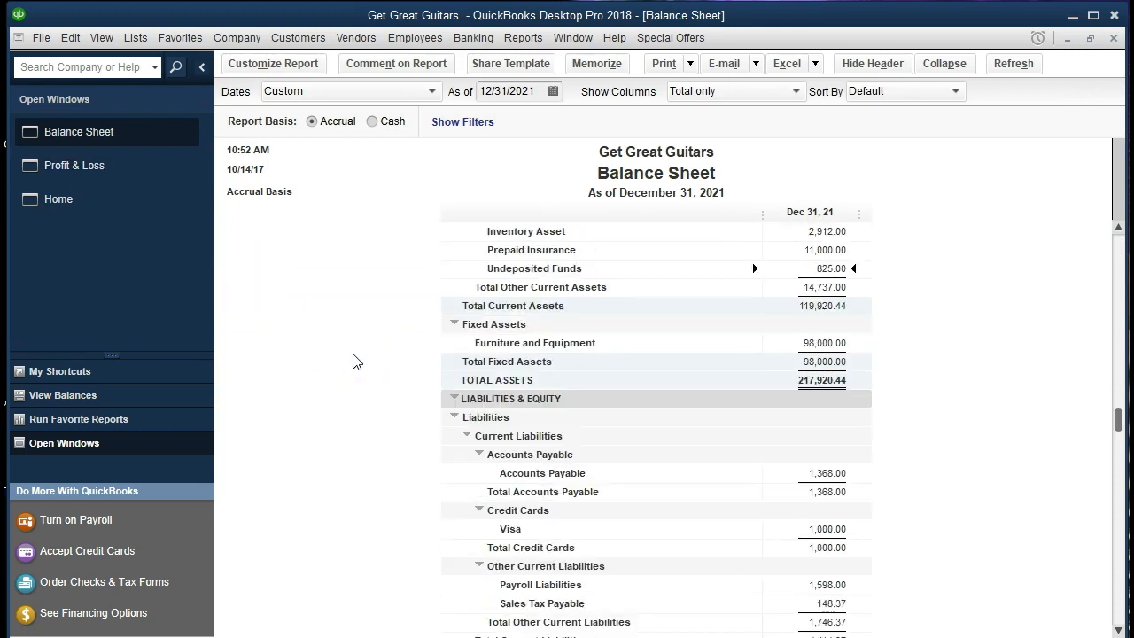
scroll(353, 360, "down", 2)
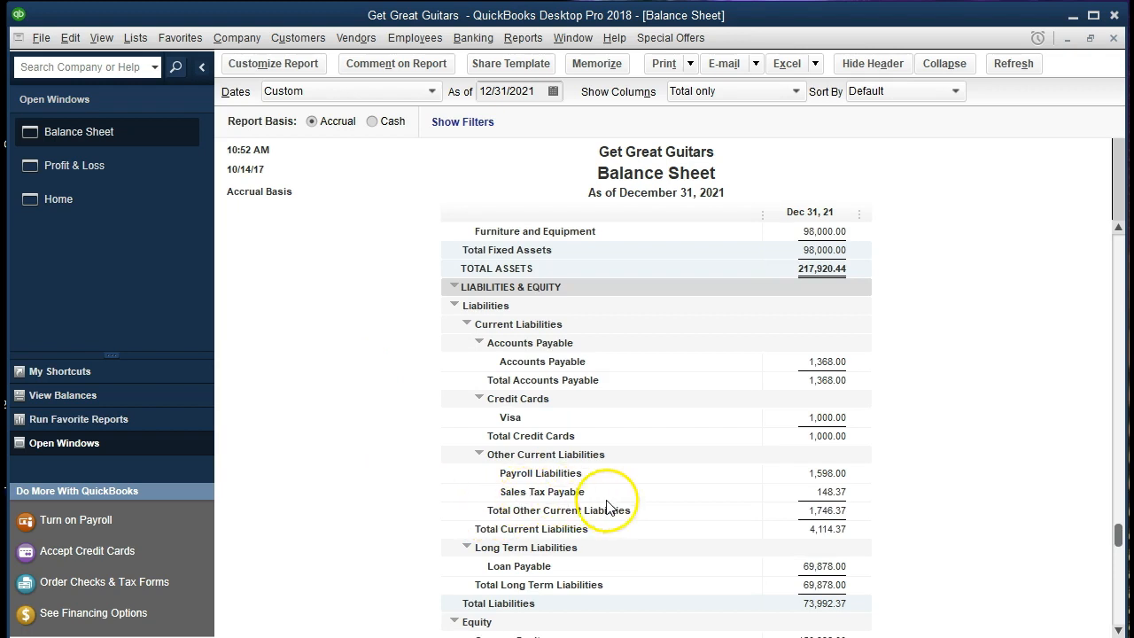
double_click(806, 493)
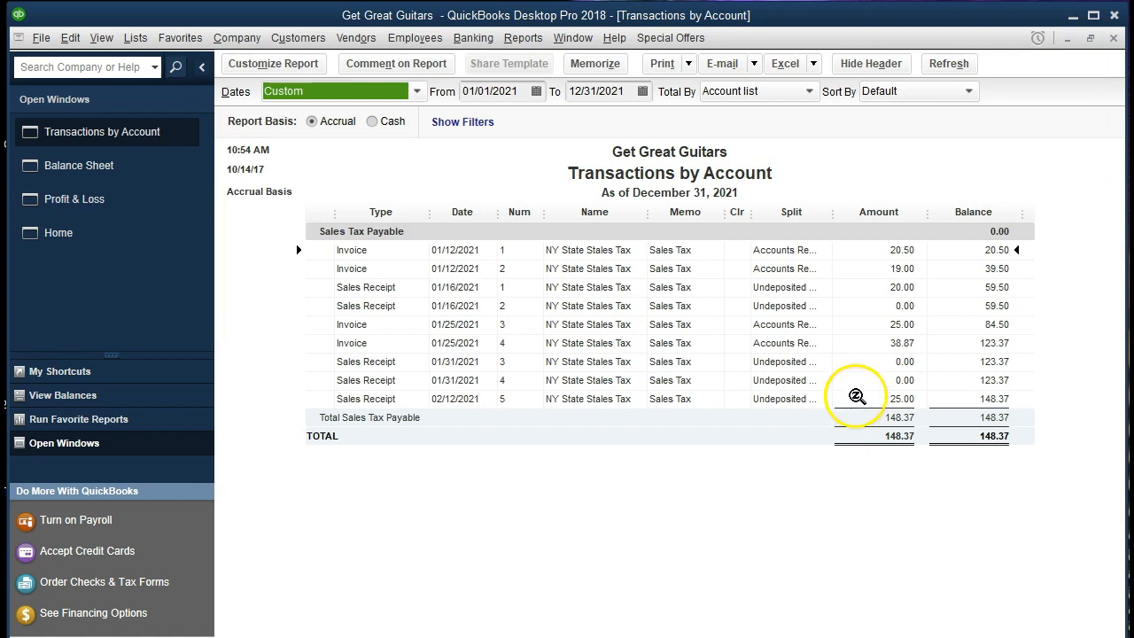
left_click(857, 396)
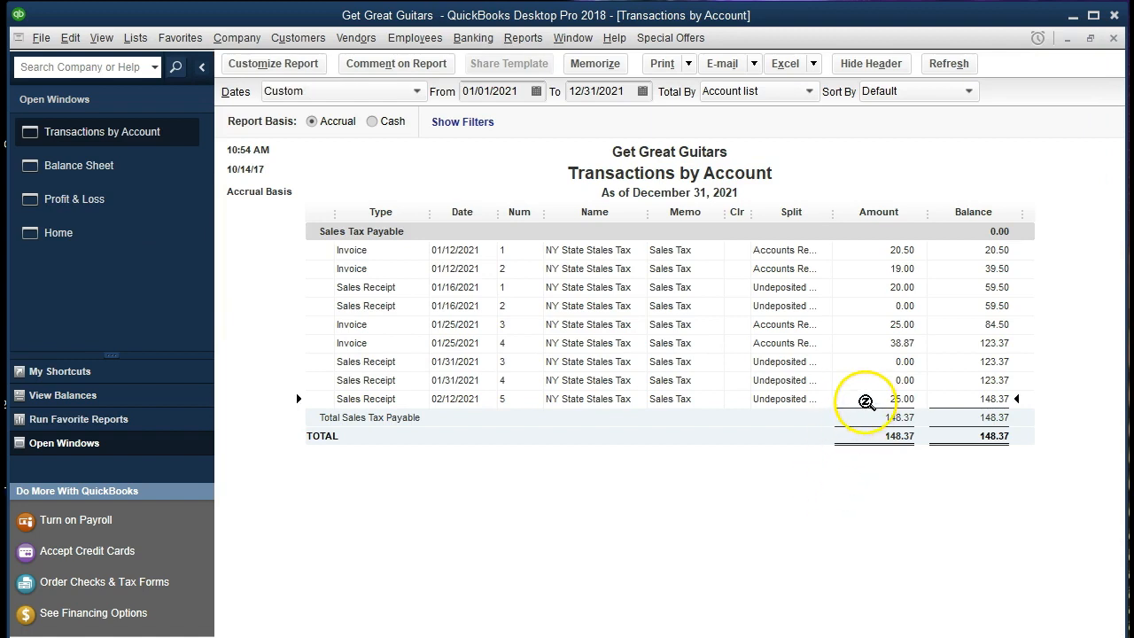
double_click(865, 402)
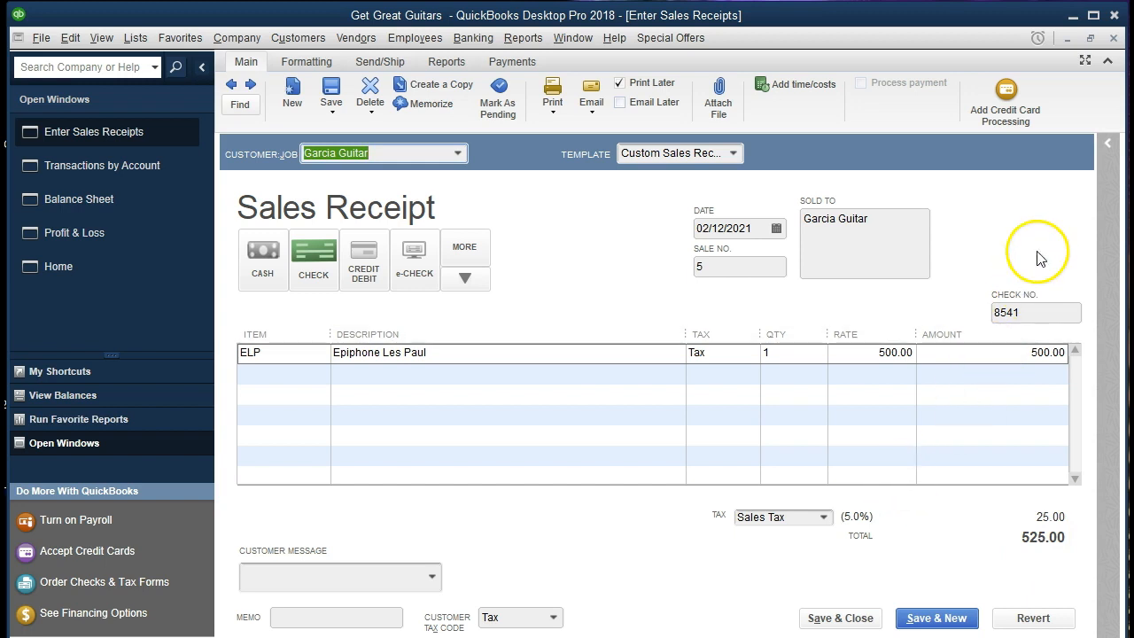
left_click(1113, 38)
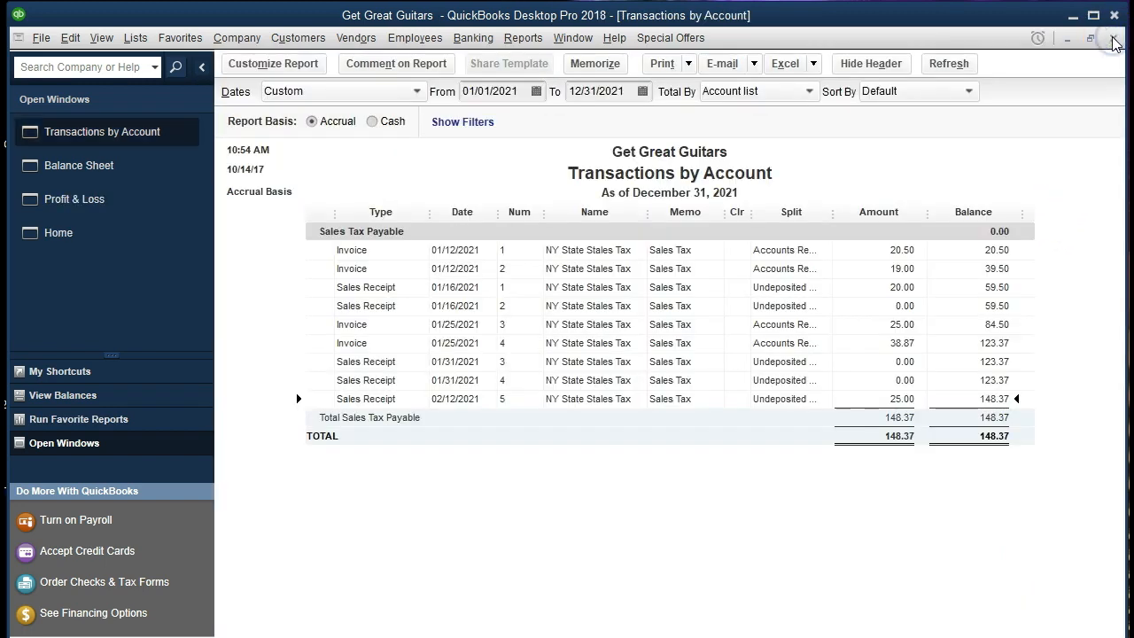
left_click(1113, 38)
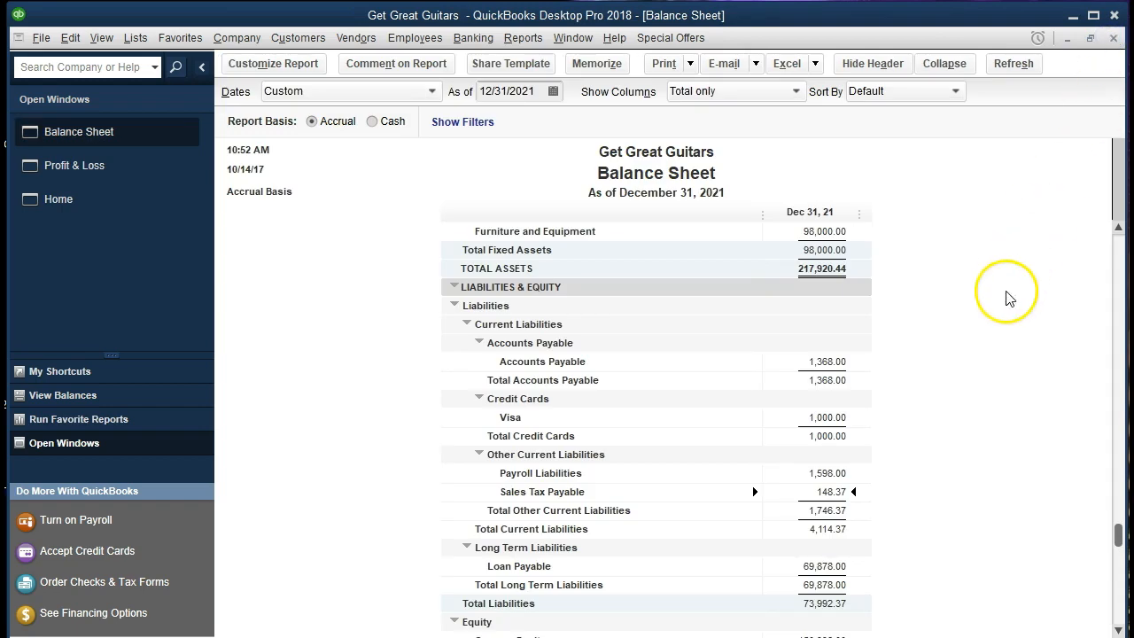
Trace the Inventory Asset balance to the Garcia Guitar sales receipt, then close the details and return to the Balance Sheet
scroll(975, 462, "up", 2)
scroll(972, 463, "up", 3)
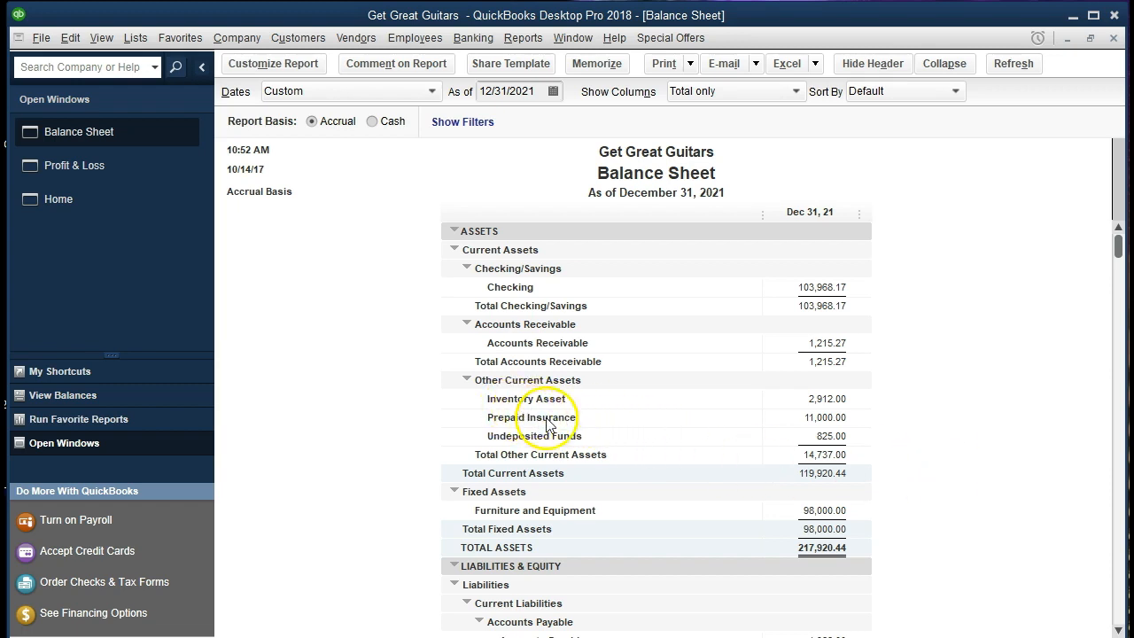
double_click(826, 399)
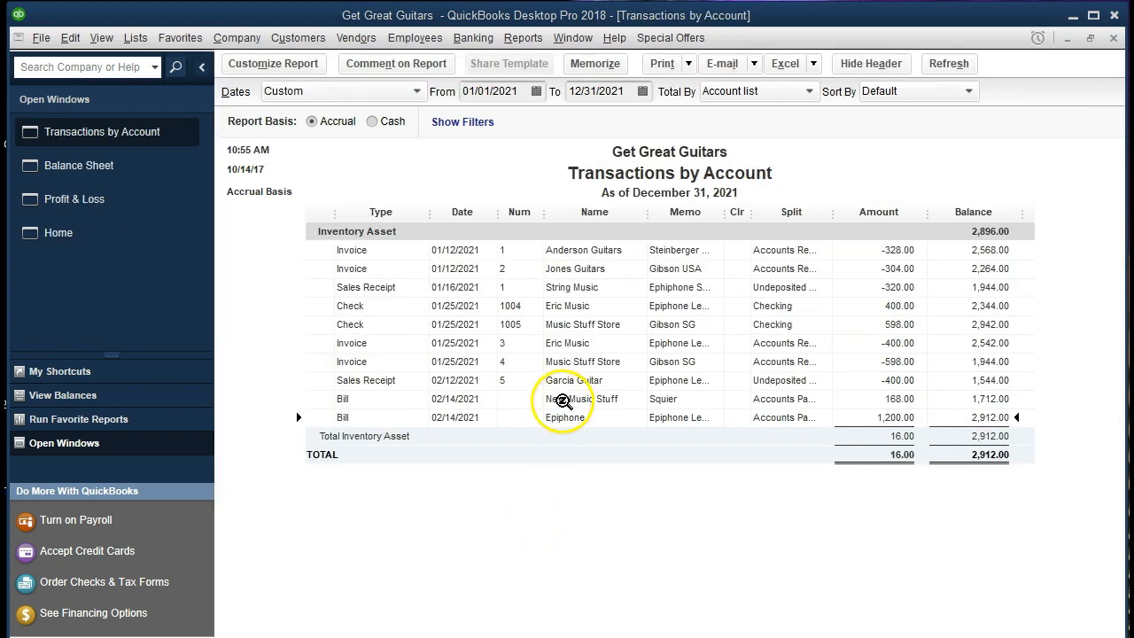
double_click(895, 383)
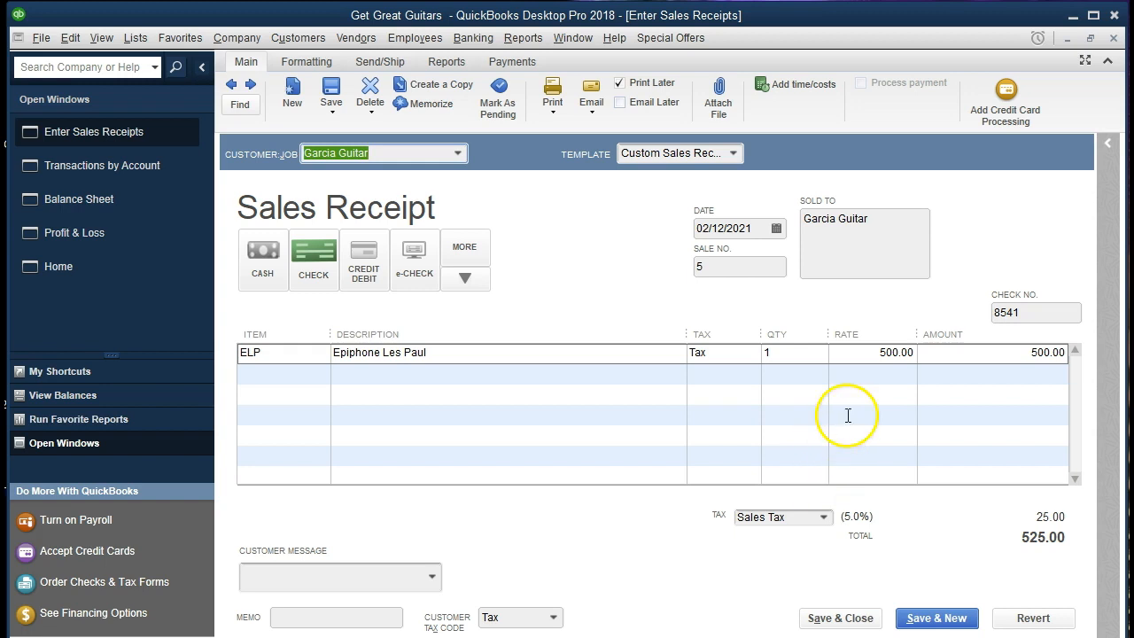
left_click(1113, 38)
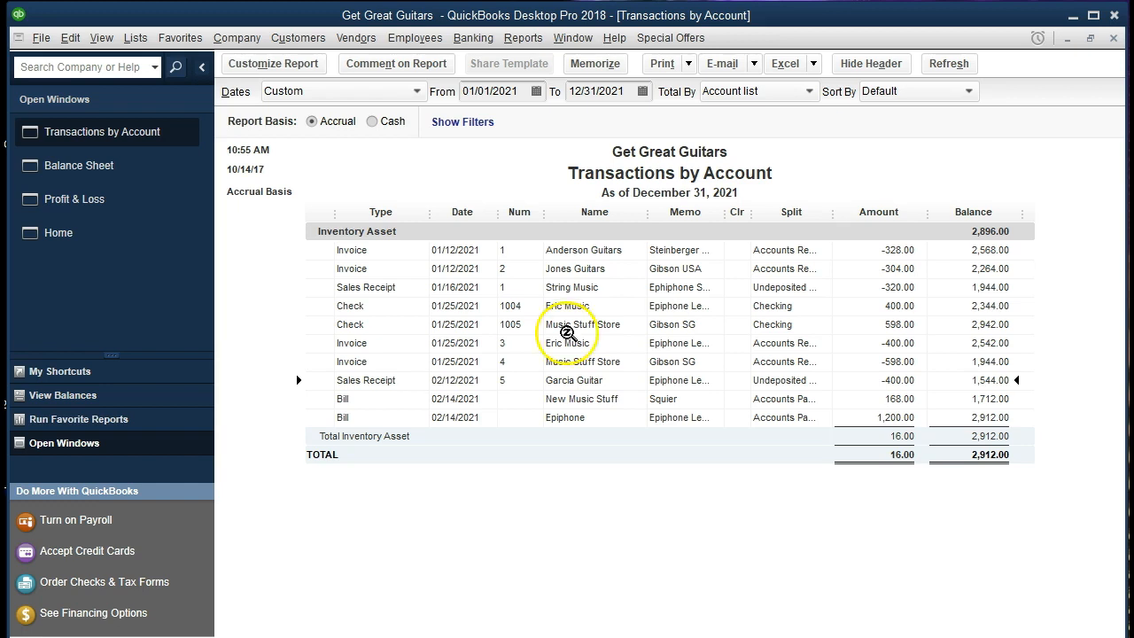
left_click(1114, 39)
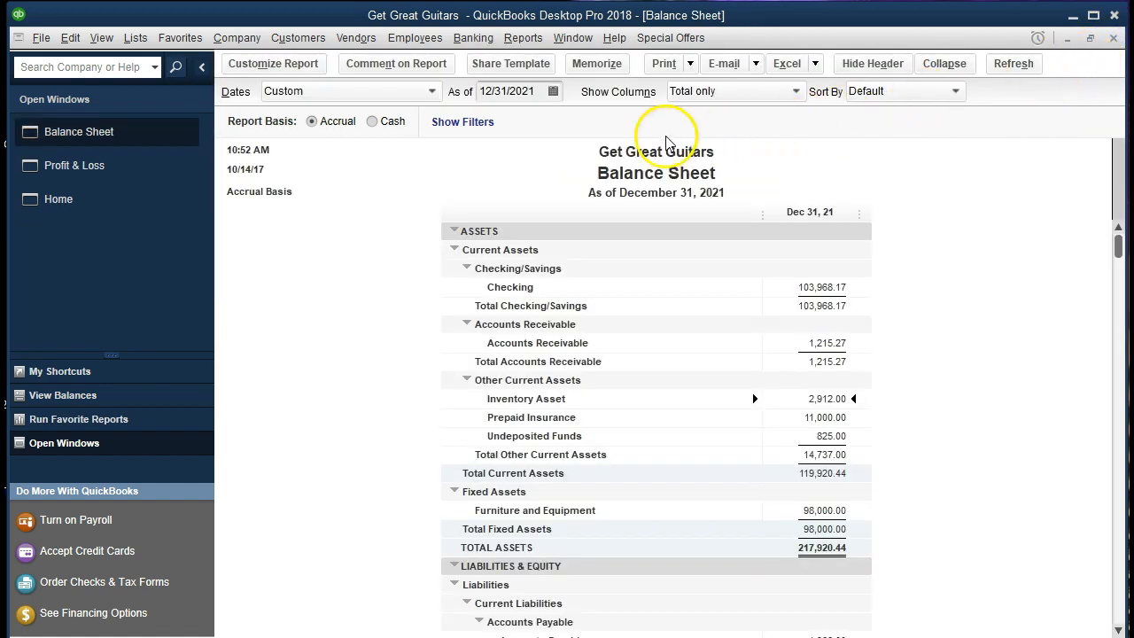
Trace Cost of Goods Sold on the Profit & Loss to the Garcia Guitar sales receipt, then close the receipt and details
left_click(104, 166)
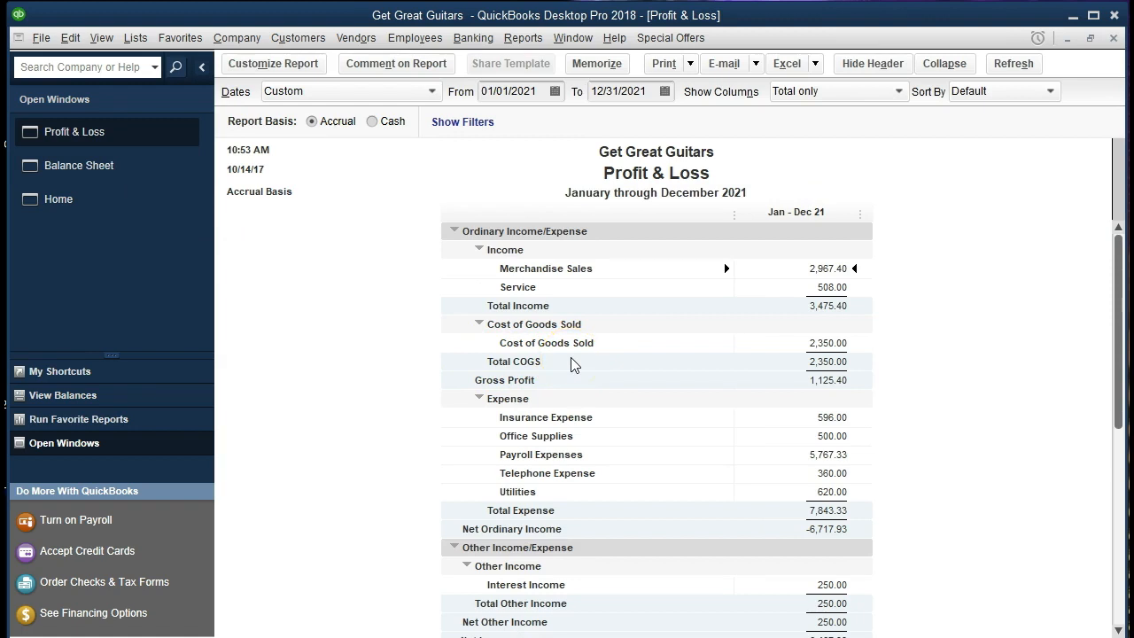
double_click(837, 343)
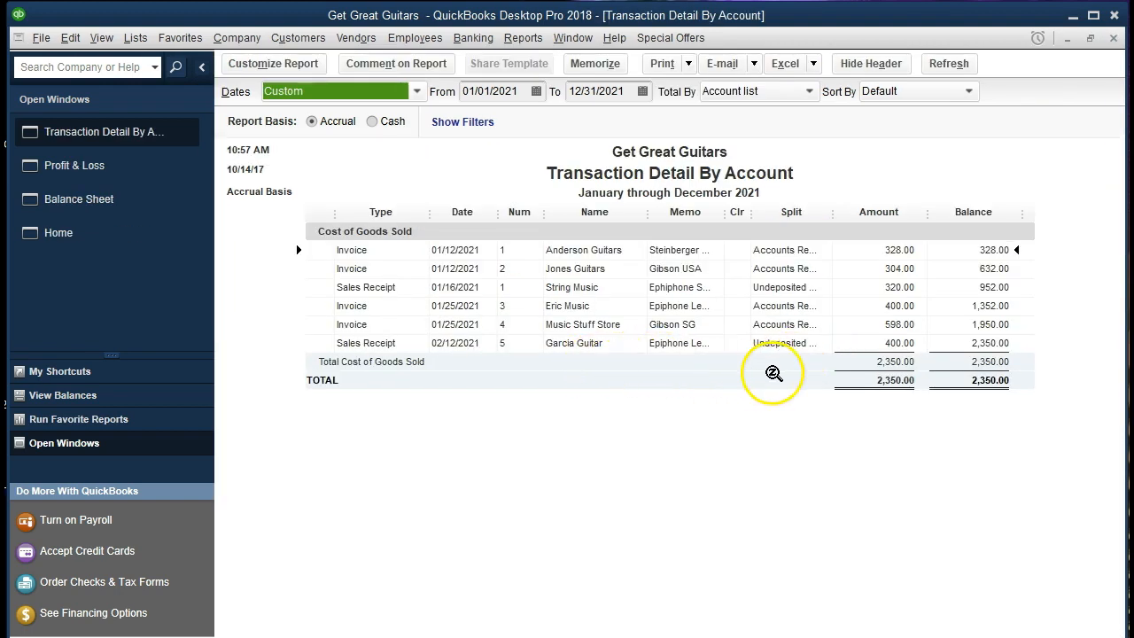
double_click(877, 344)
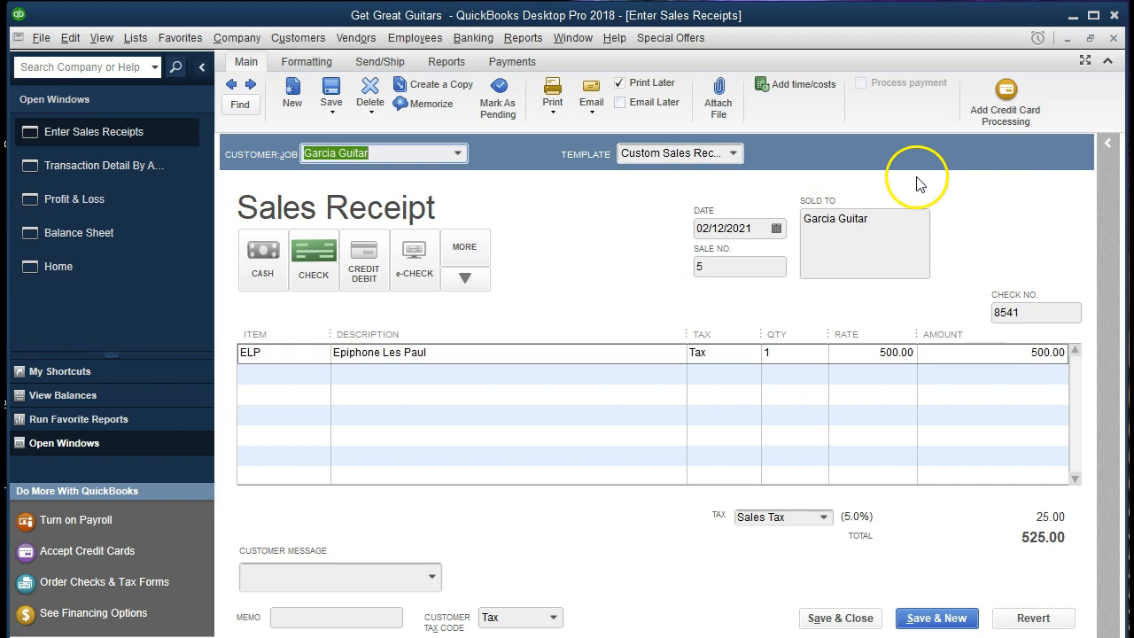
left_click(1114, 39)
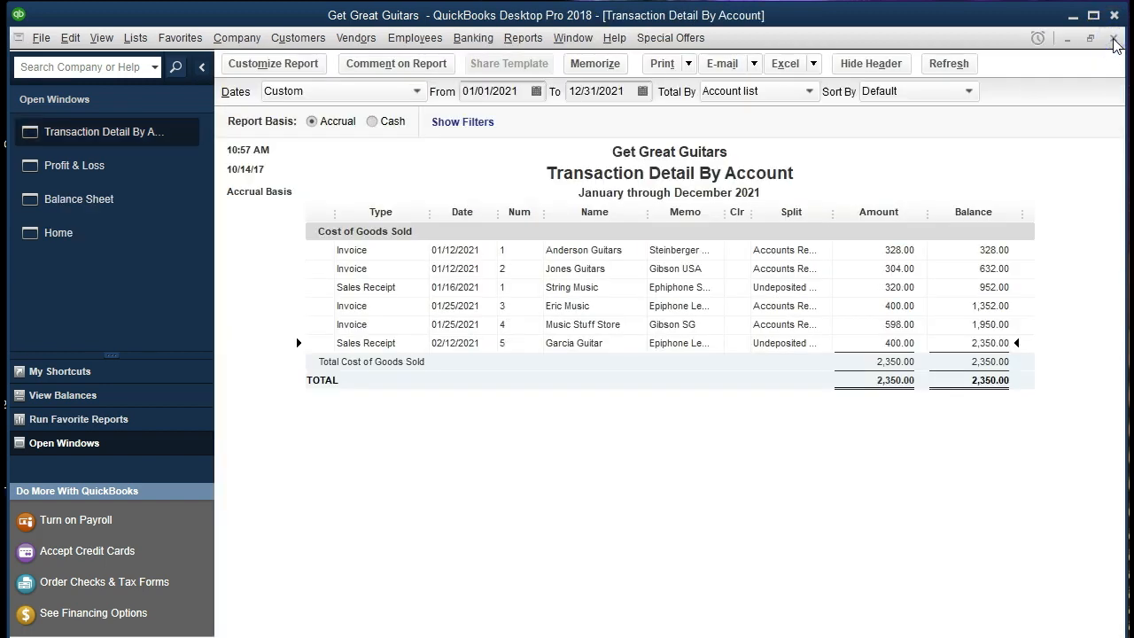
left_click(1114, 40)
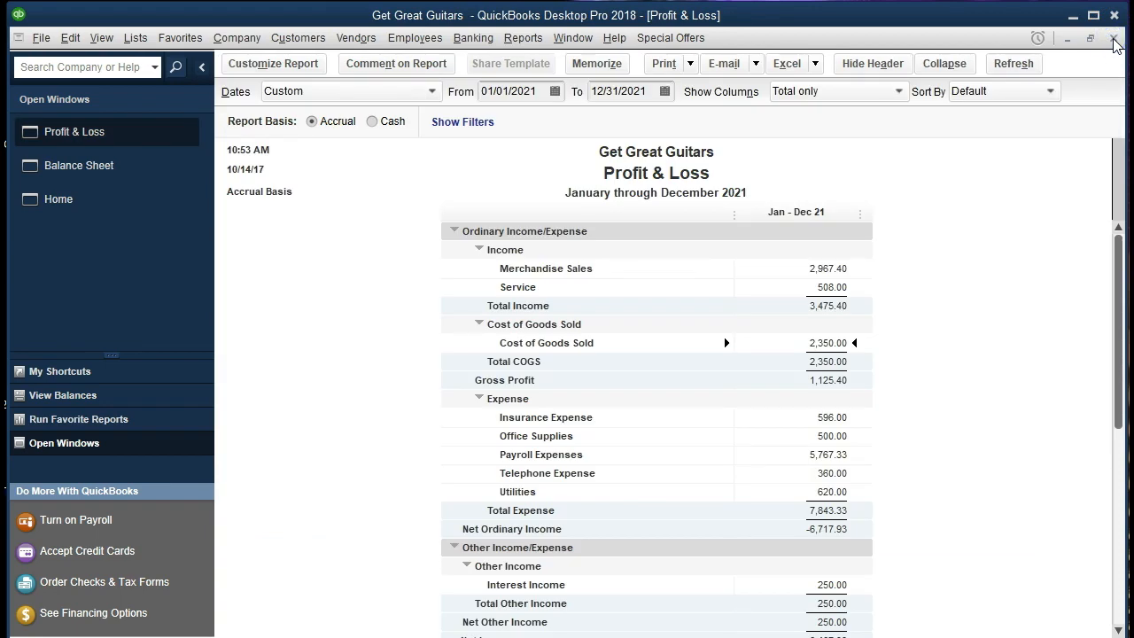
Start a bank deposit and include the Sam The Guitar Man, Jones Guitars and Garcia Guitar payments of 100.00, 200.00 and 525.00
left_click(149, 205)
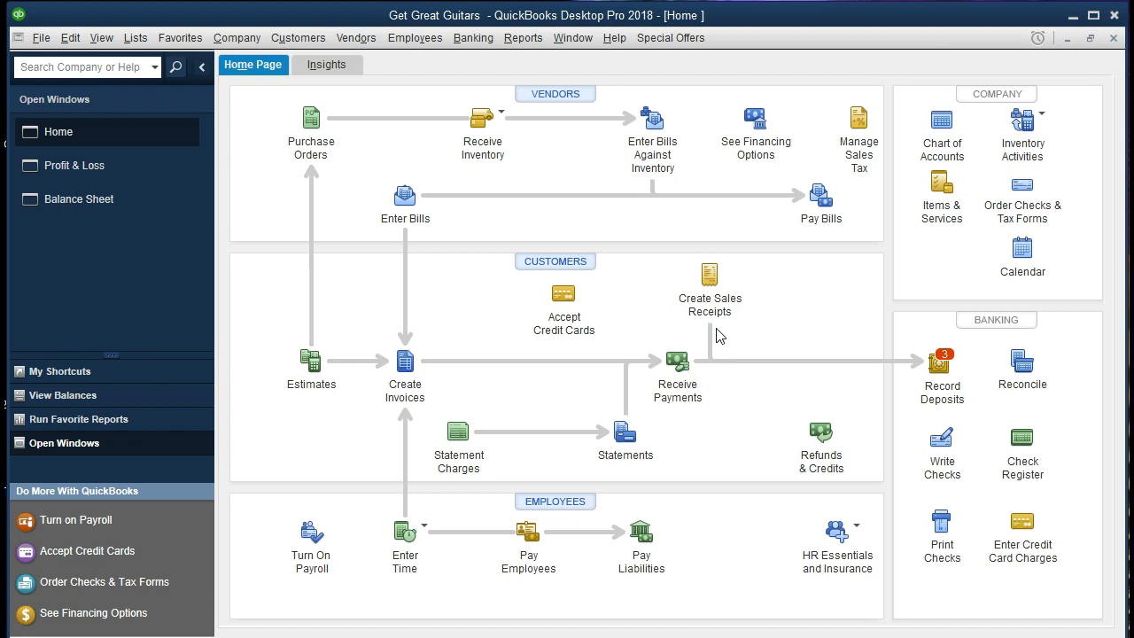
left_click(942, 368)
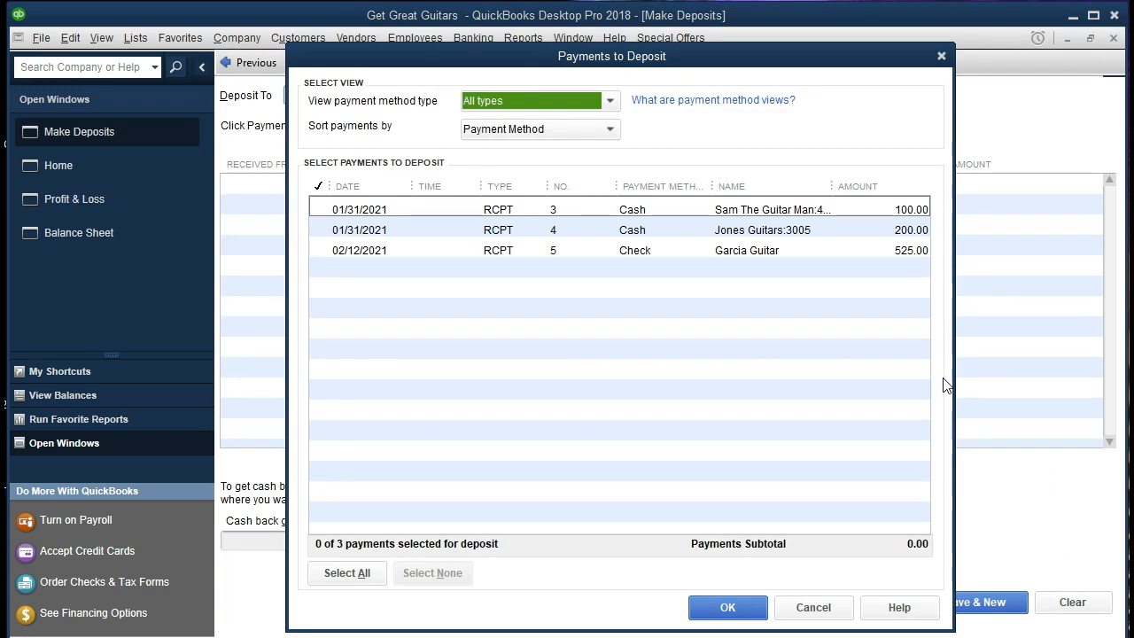
left_click_drag(522, 56, 577, 91)
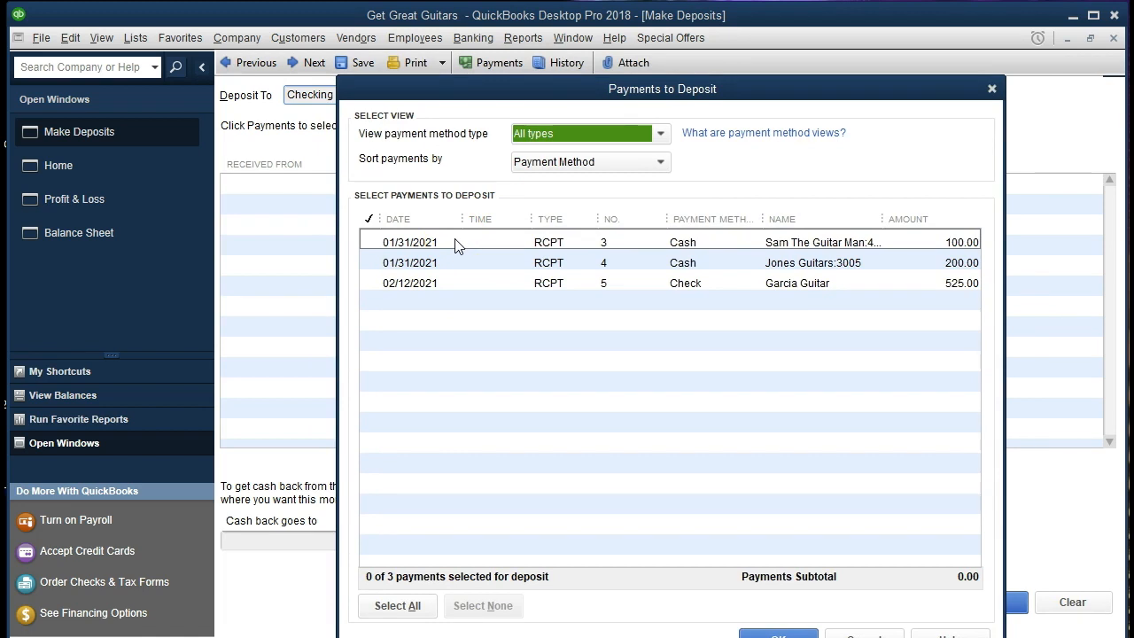
left_click_drag(490, 89, 430, 104)
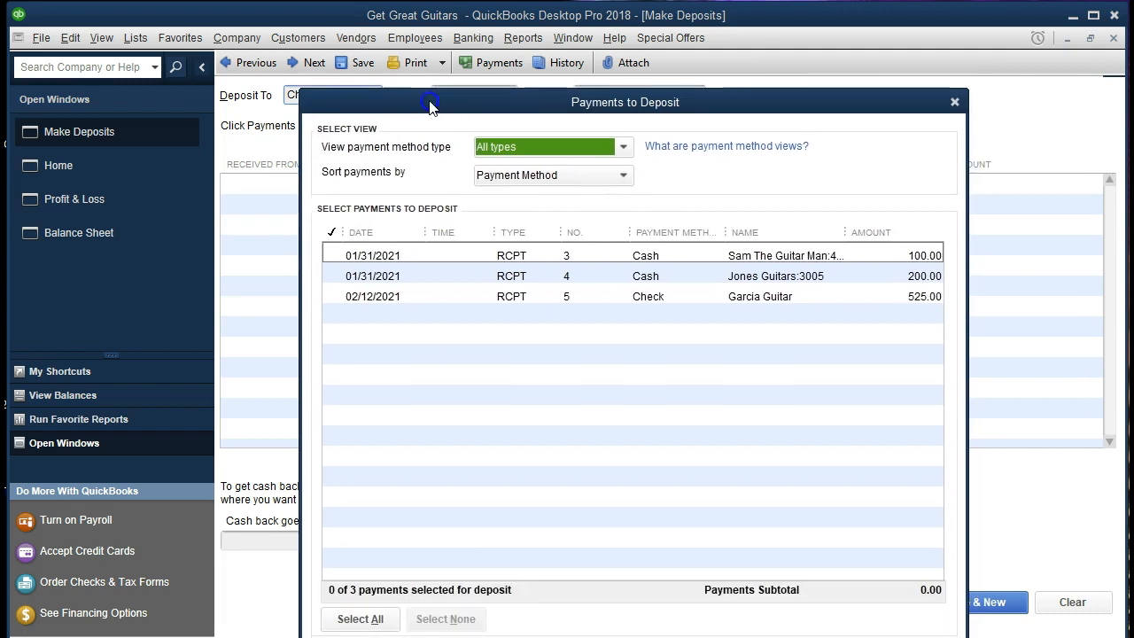
left_click(333, 256)
left_click(332, 276)
left_click(333, 296)
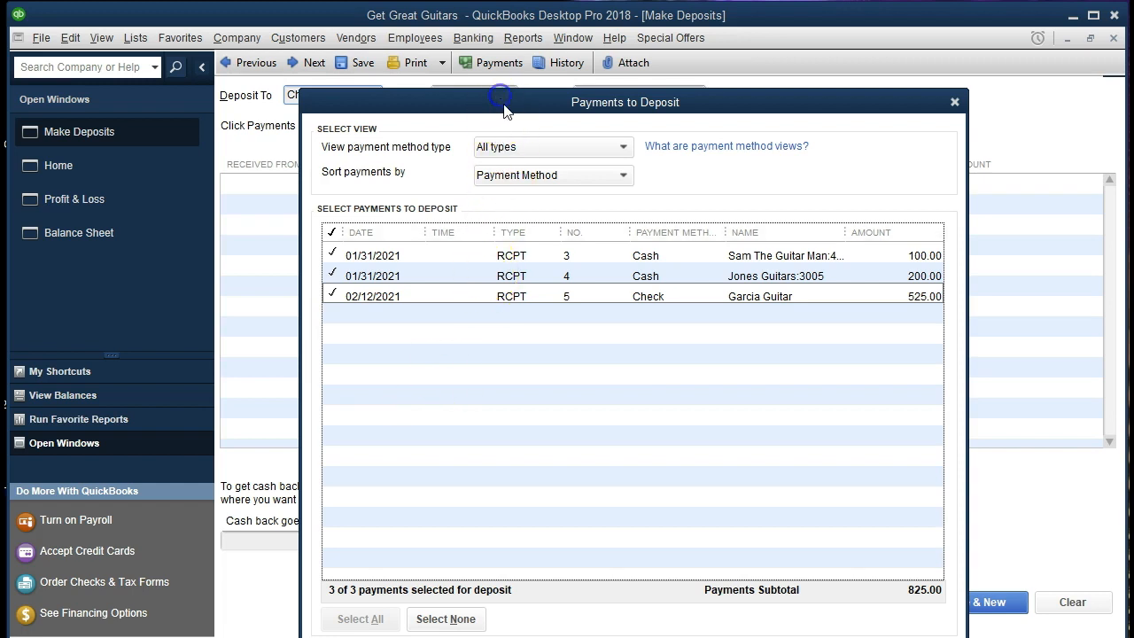
left_click_drag(504, 109, 495, 52)
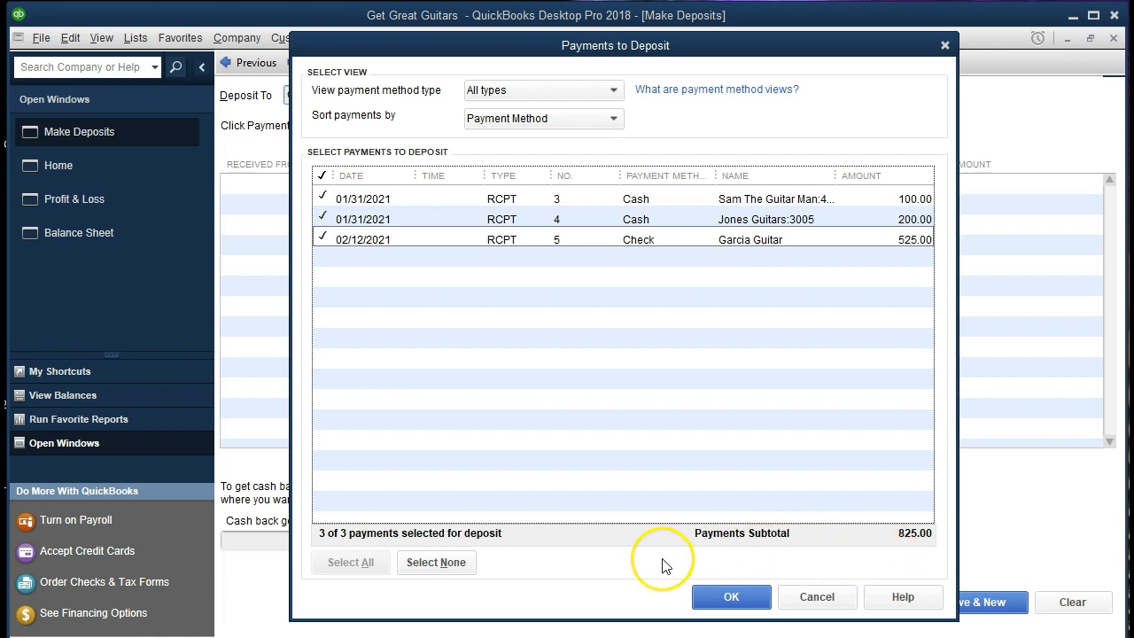
left_click(709, 608)
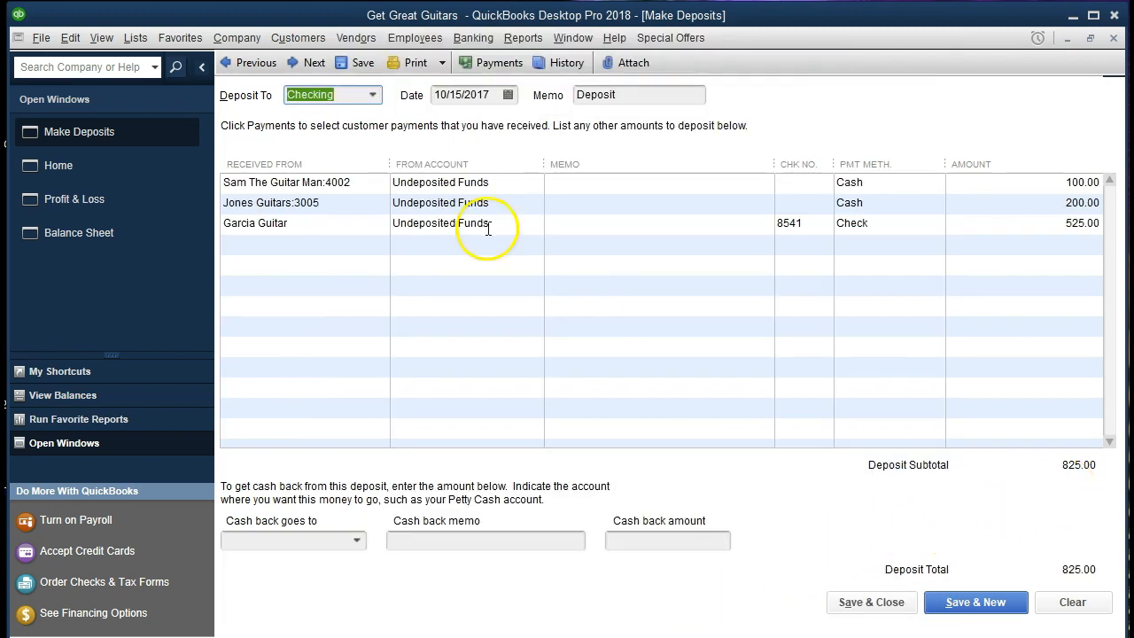
Keep Checking as the deposit account, date the deposit 02/12/2021, then save and close it
left_click(372, 95)
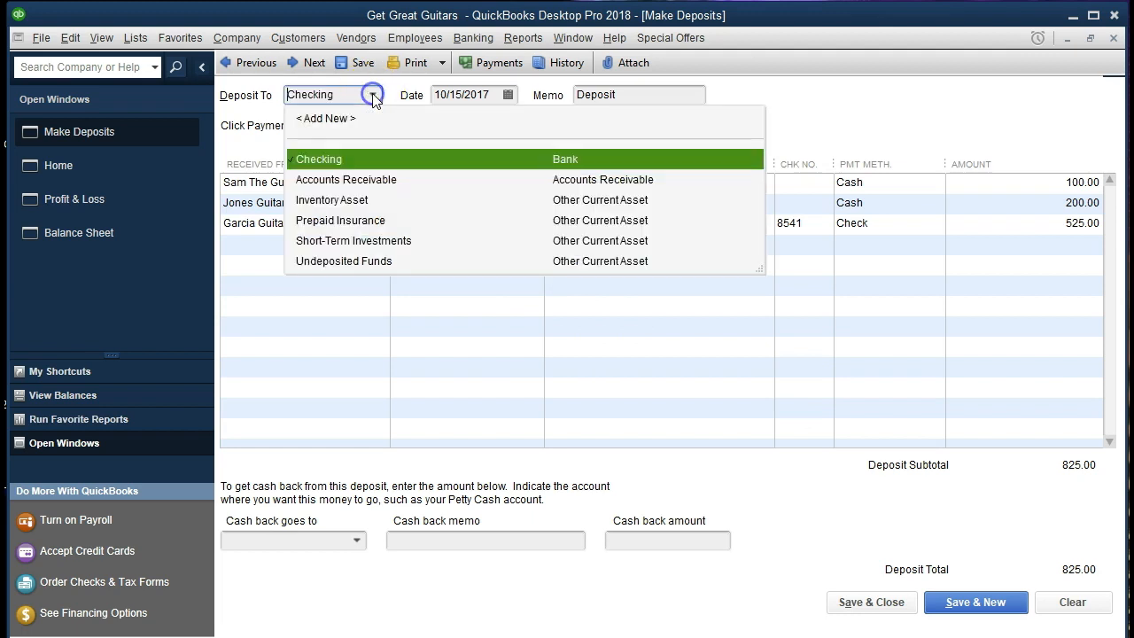
left_click(372, 95)
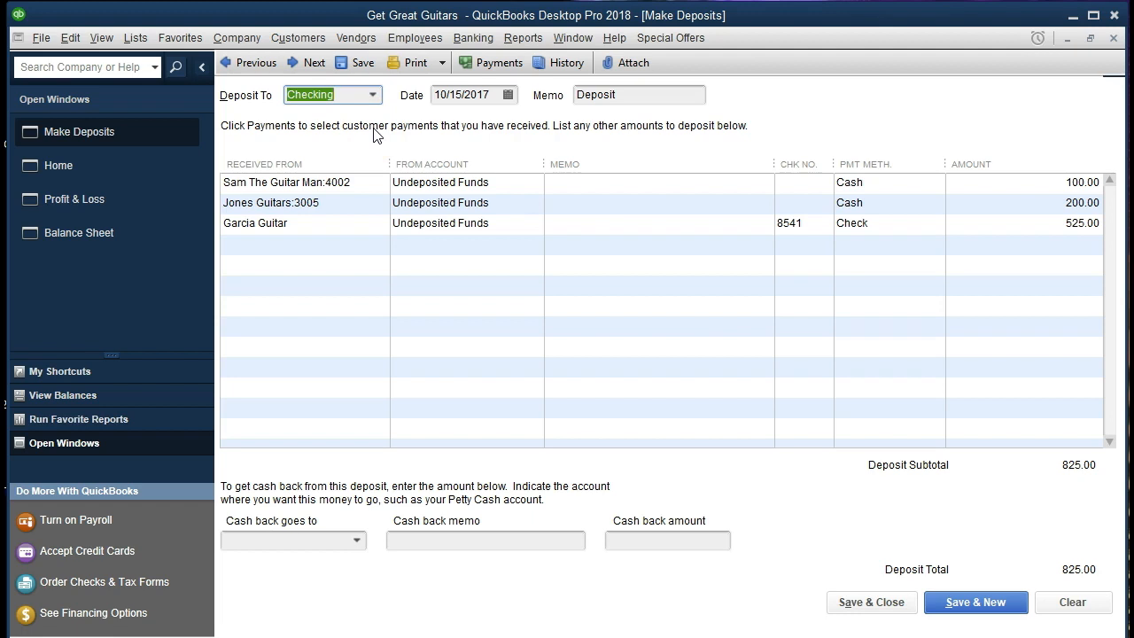
key("Tab")
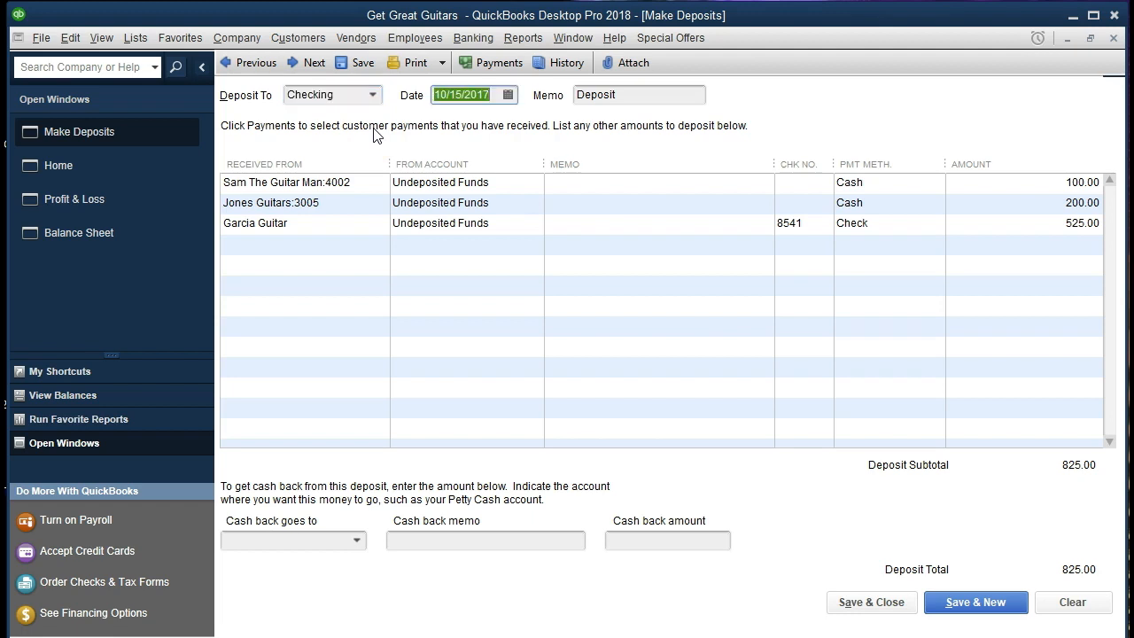
type("0")
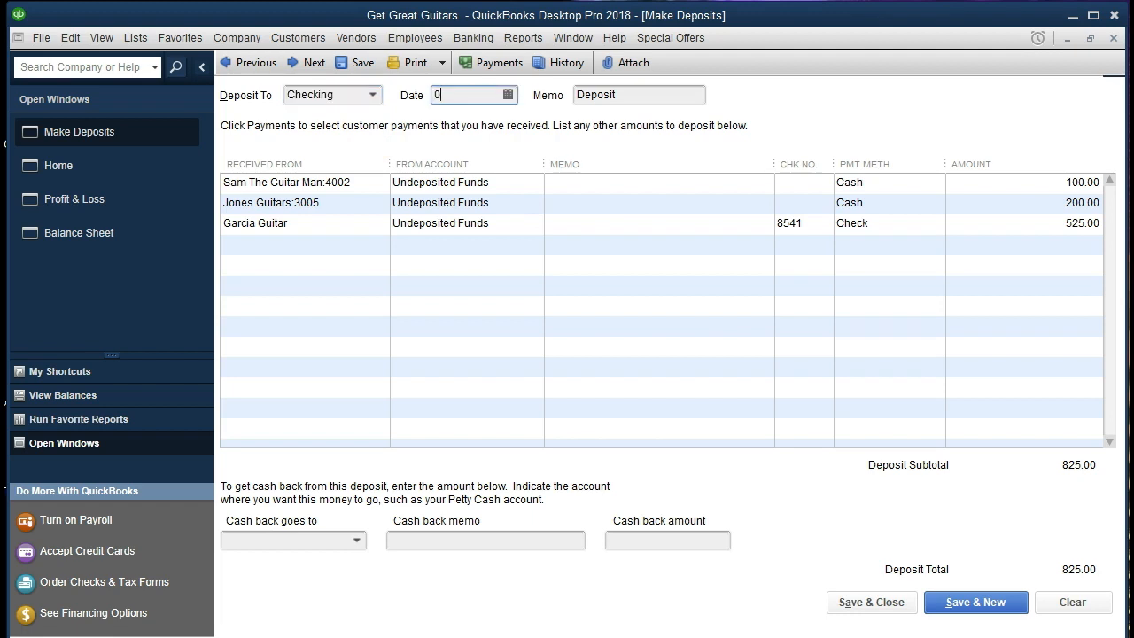
type("2/12/2021")
key("Tab")
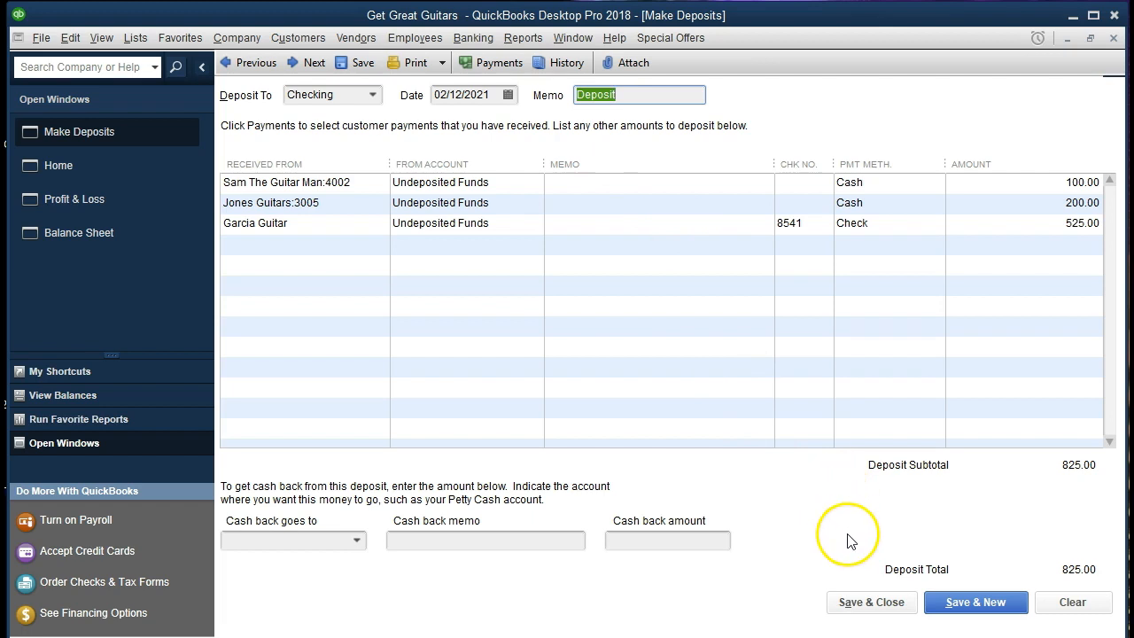
left_click(855, 610)
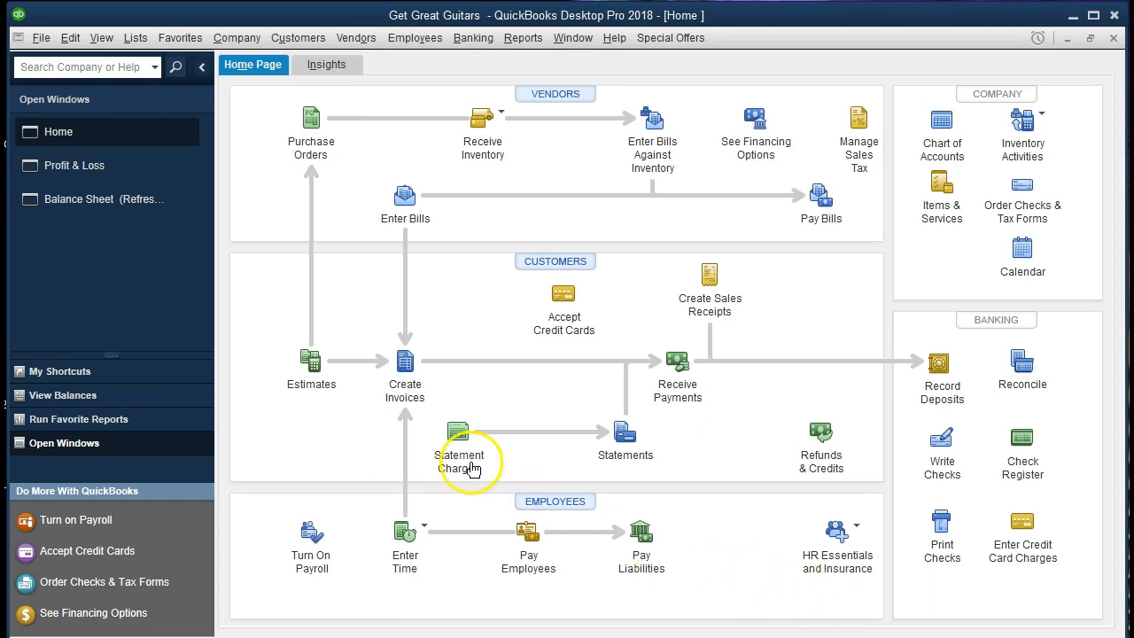
Trace Checking on the Balance Sheet to the 02/12/2021 deposit, then close the deposit and the transaction details
left_click(113, 206)
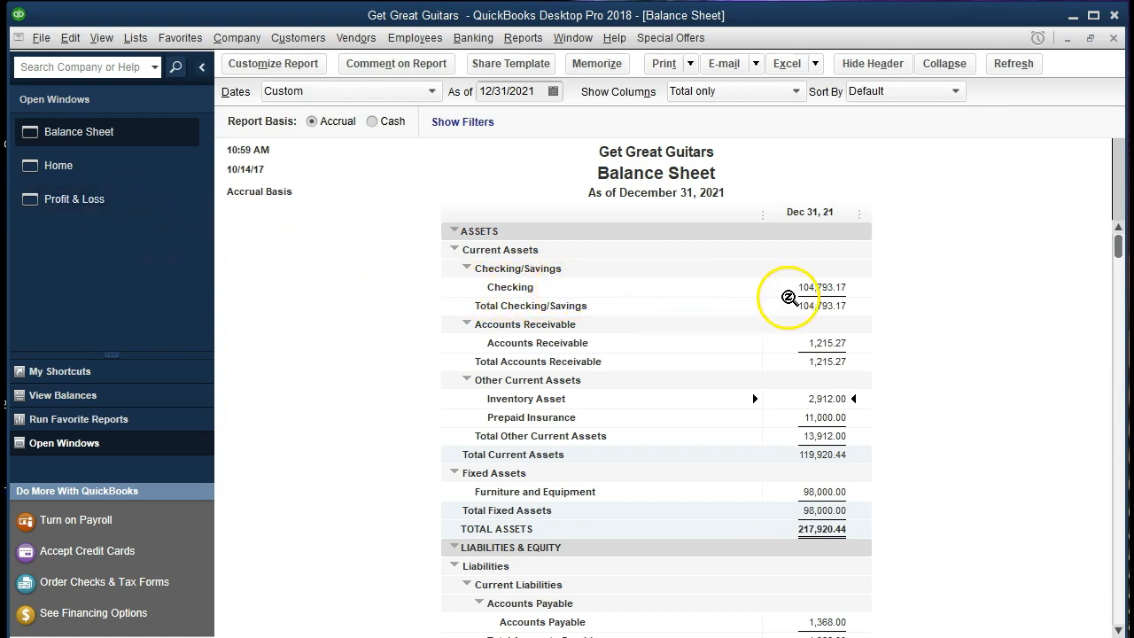
double_click(829, 289)
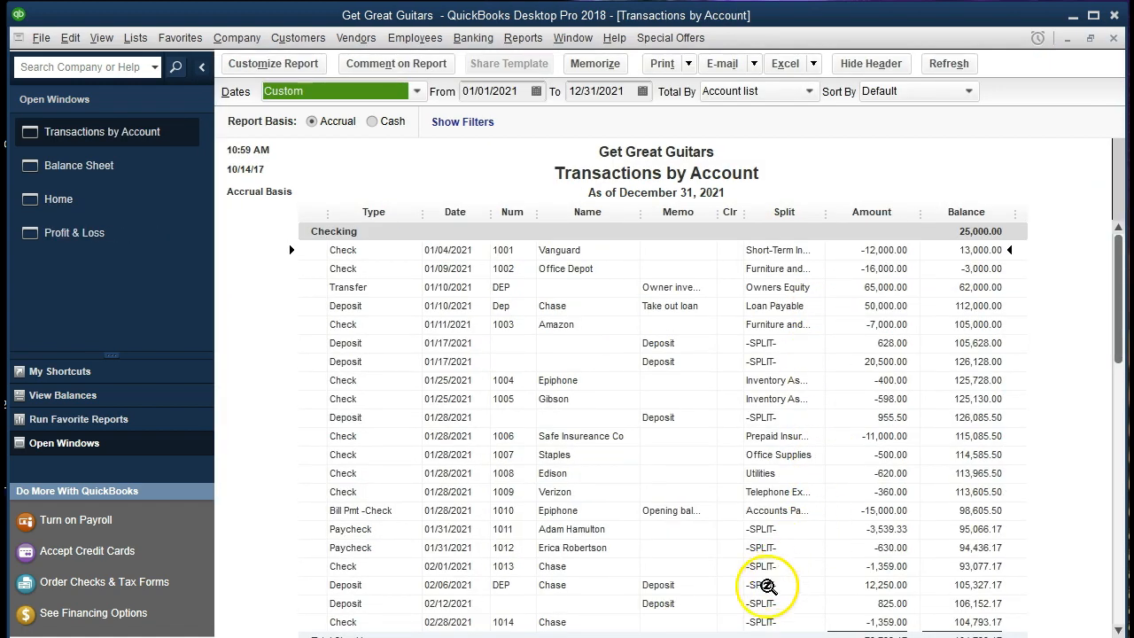
scroll(678, 618, "down", 2)
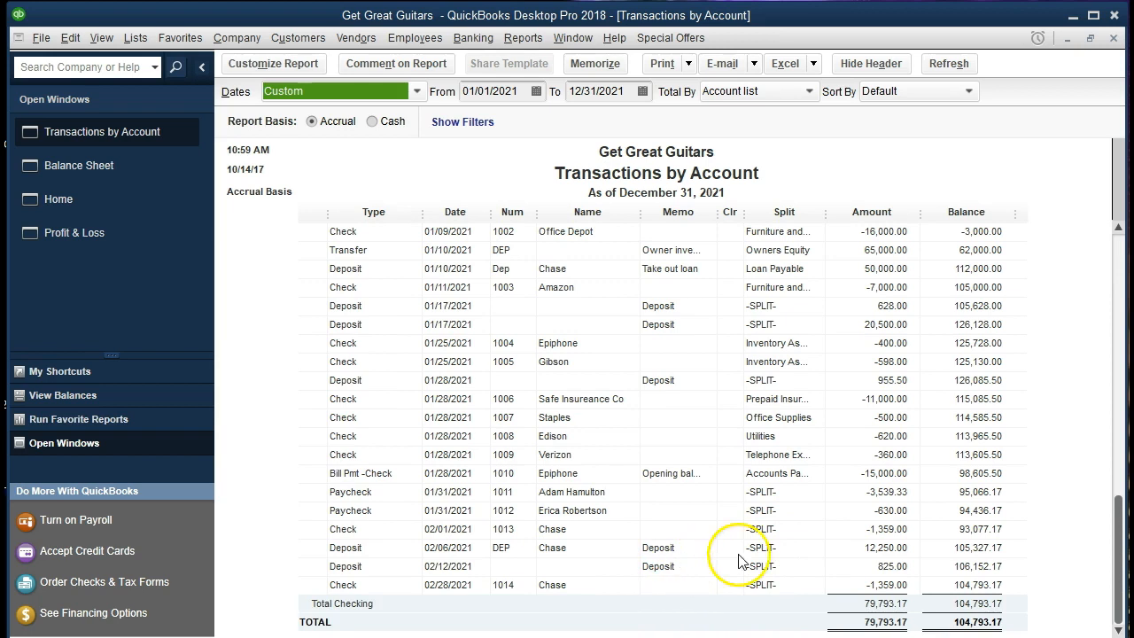
left_click(860, 567)
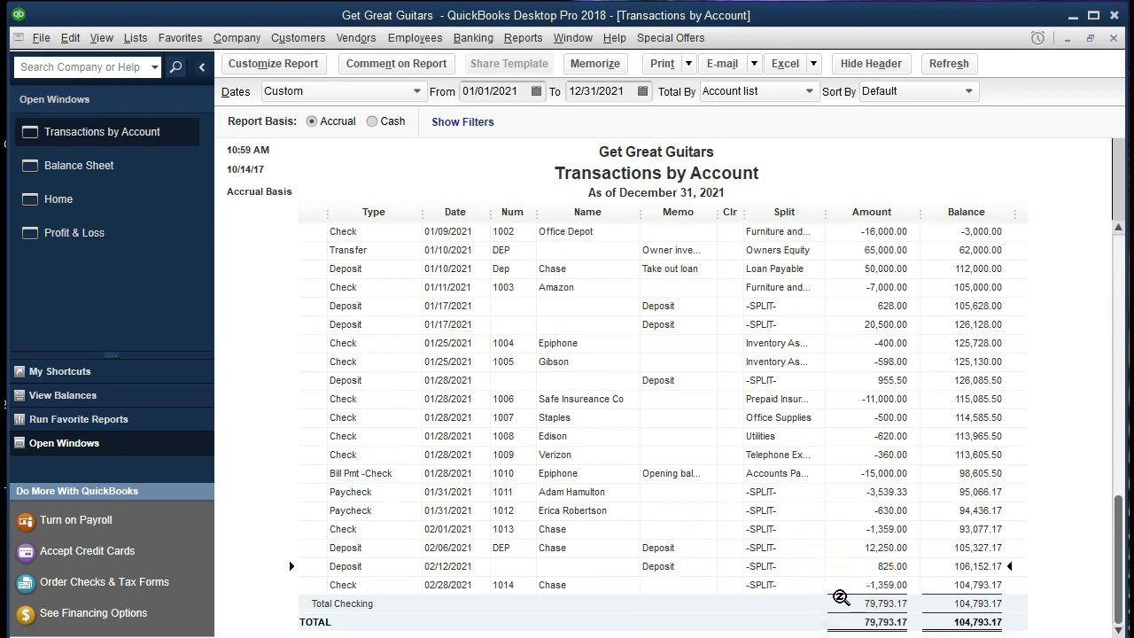
double_click(857, 564)
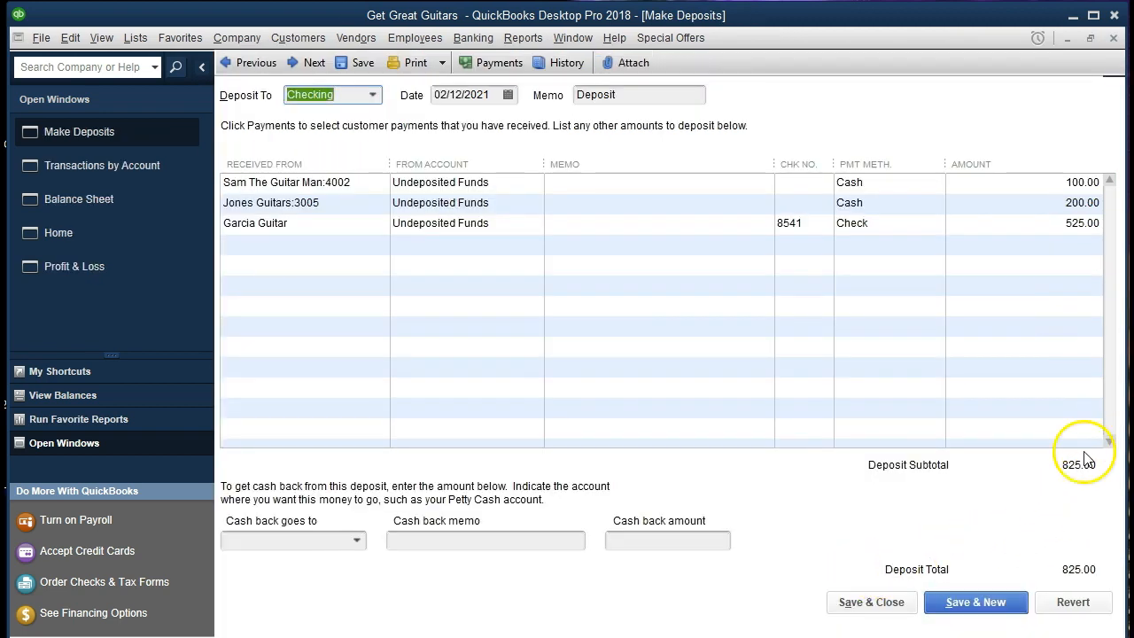
left_click(1115, 38)
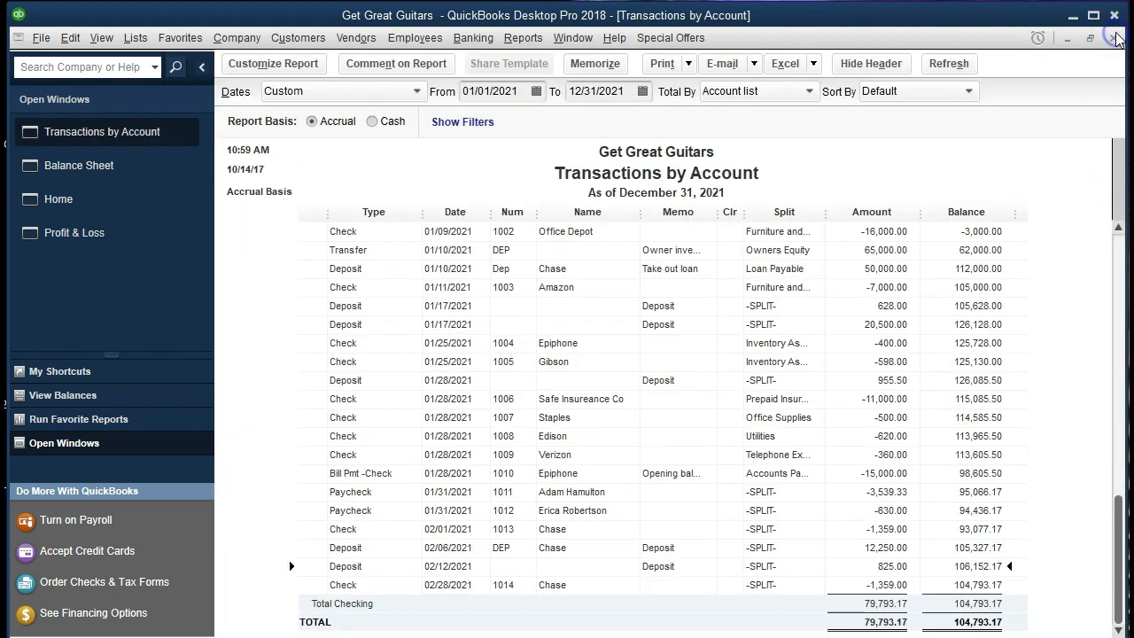
left_click(1114, 40)
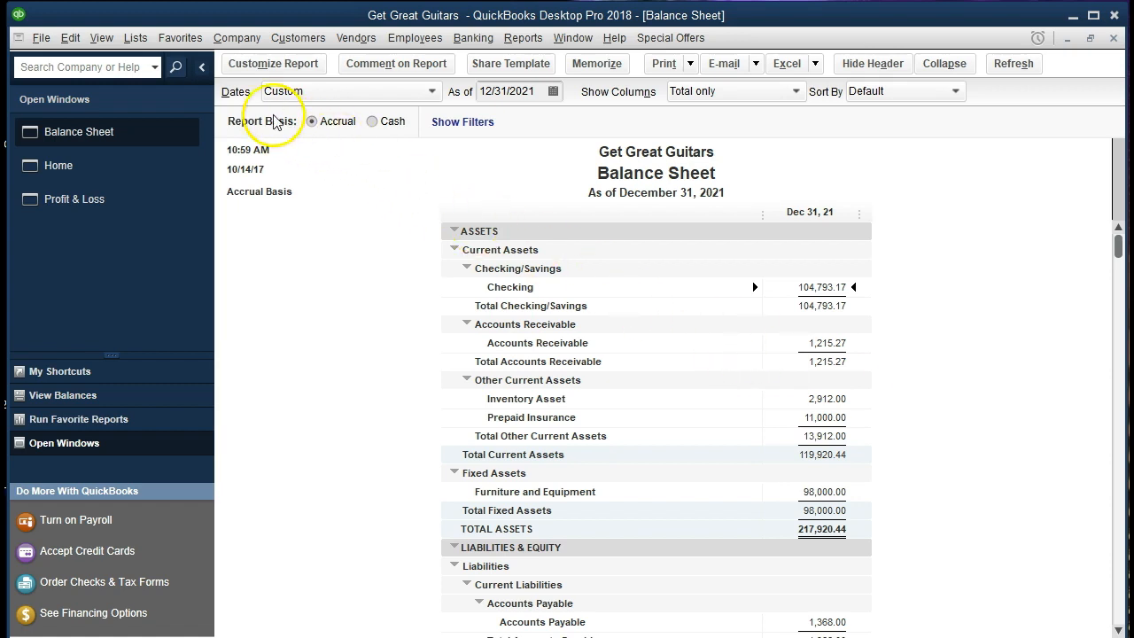
Open the Undeposited Funds register from the Chart of Accounts
left_click(134, 37)
left_click(163, 39)
left_click(133, 38)
left_click(240, 71)
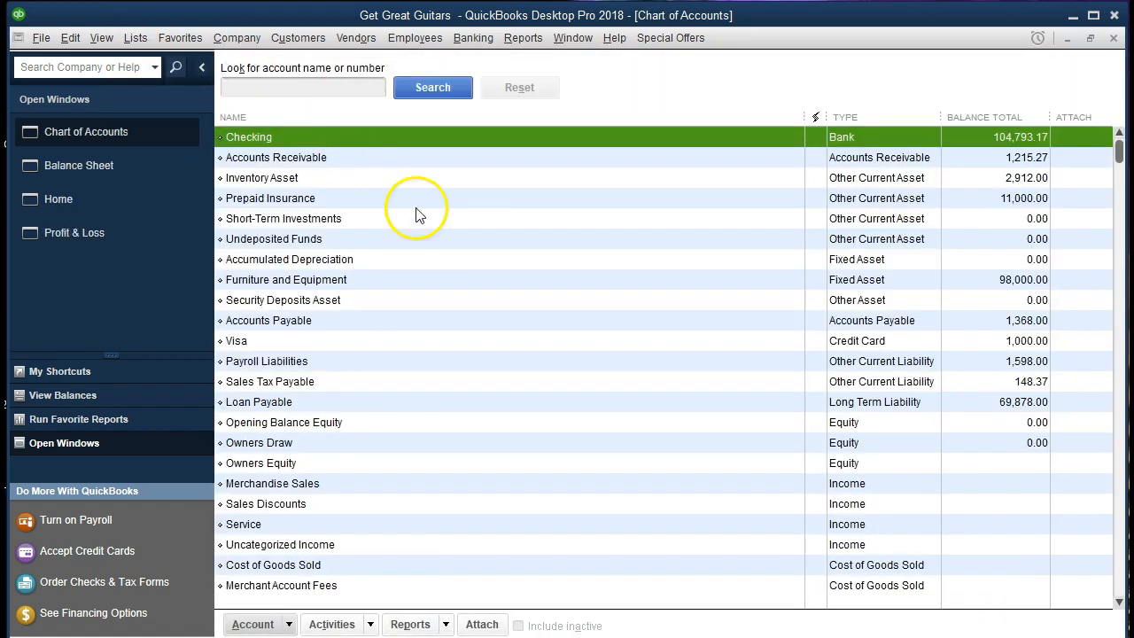
left_click(462, 245)
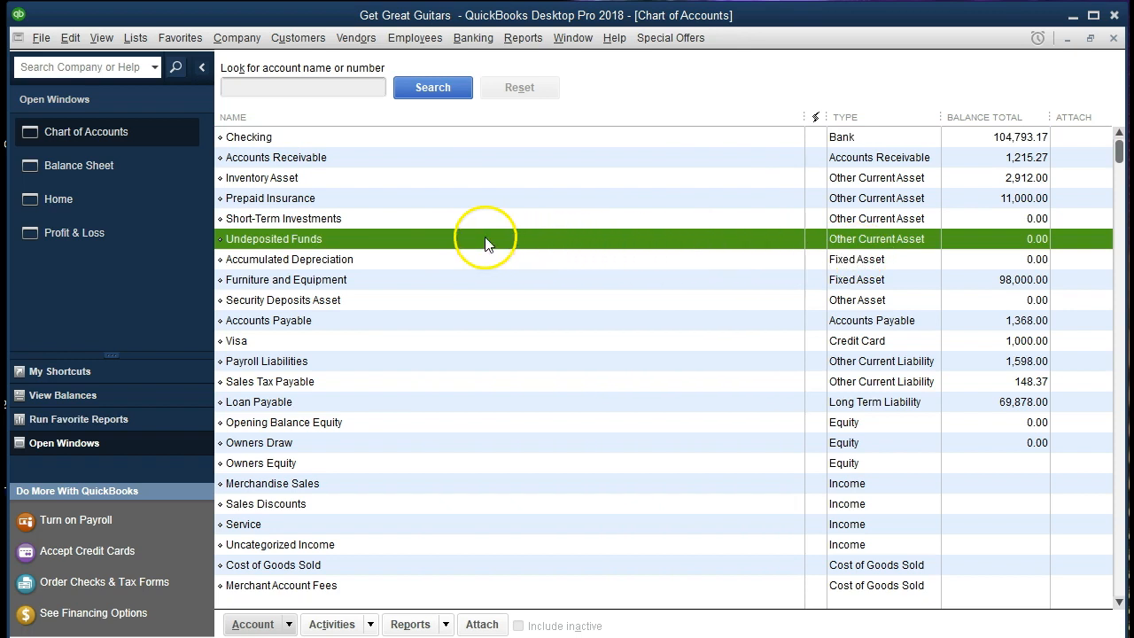
double_click(331, 241)
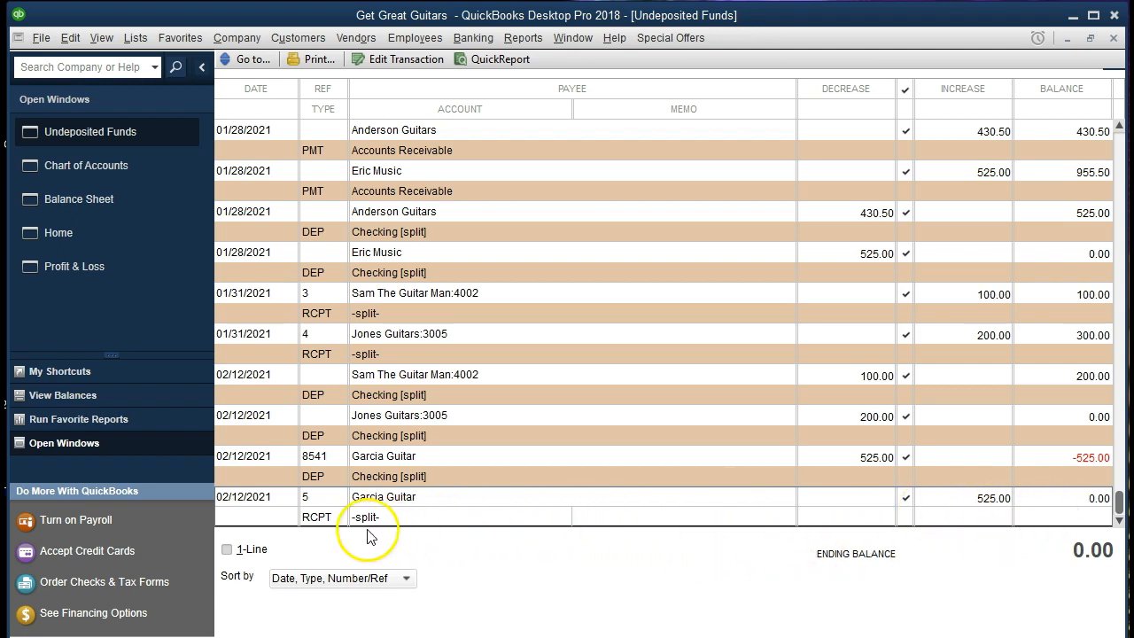
Review the Garcia Guitar sales receipt and its matching 02/12/2021 deposit from the Undeposited Funds register, closing each one
double_click(322, 525)
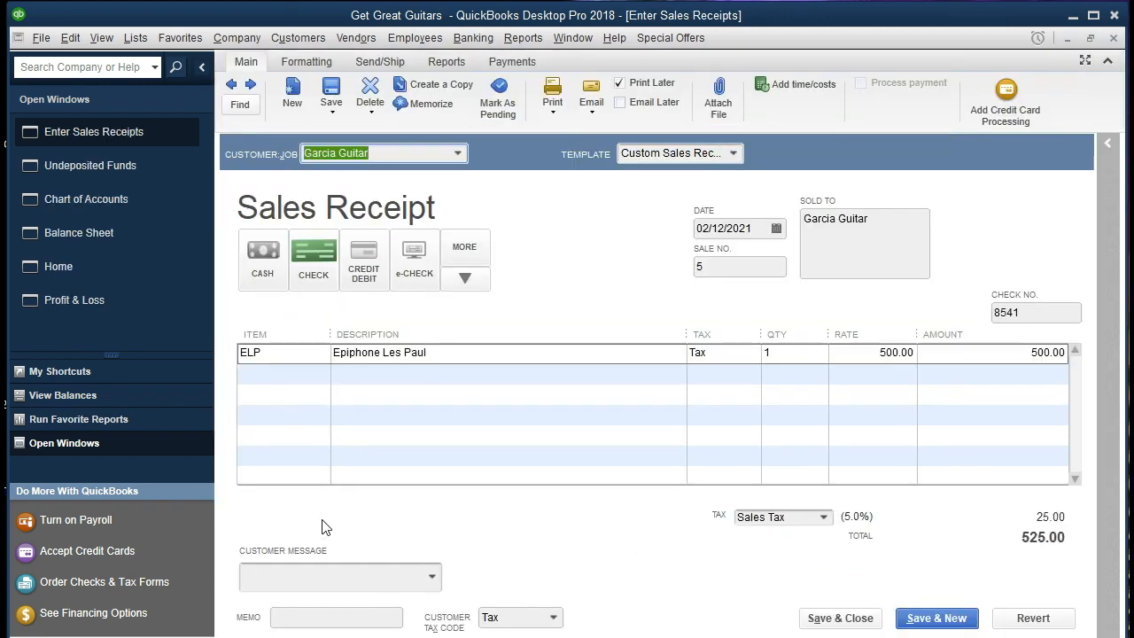
left_click(1084, 60)
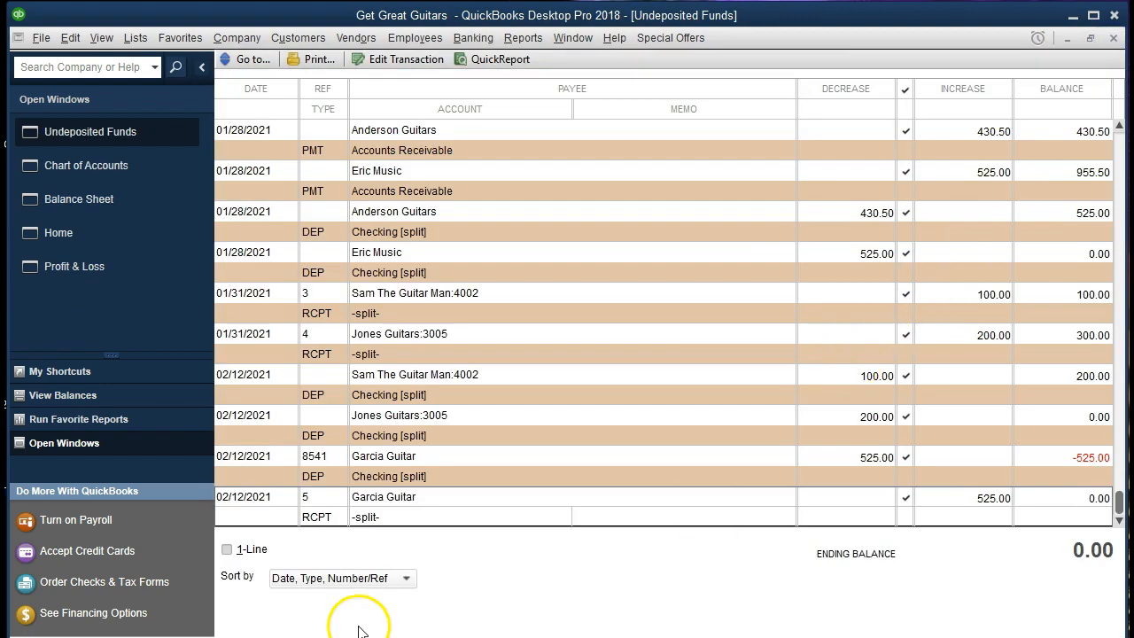
double_click(326, 475)
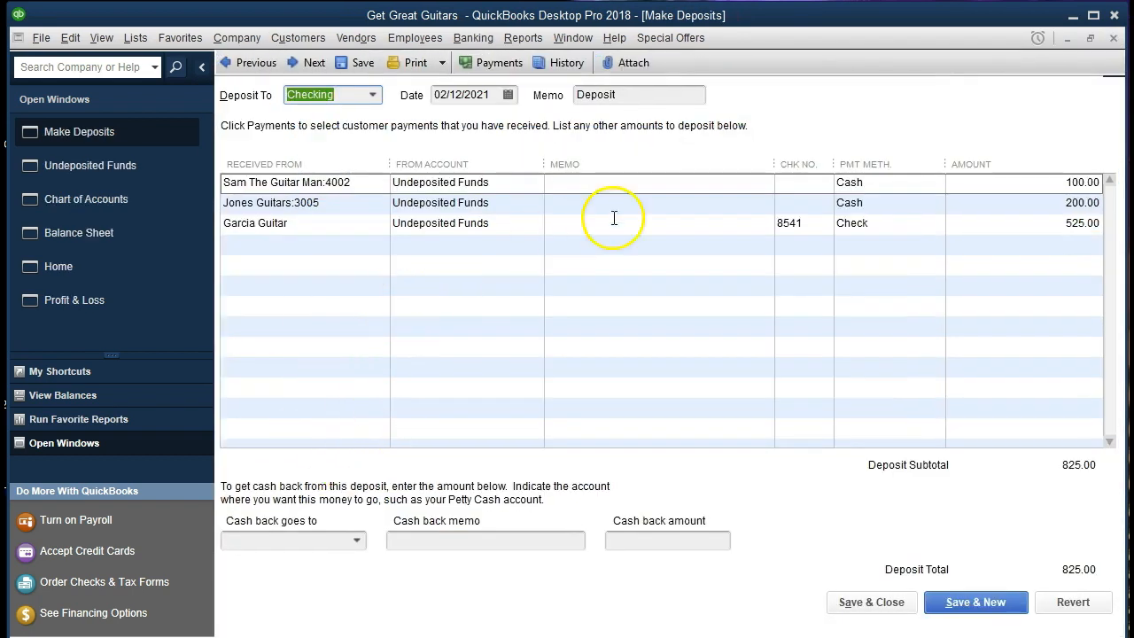
left_click(1114, 37)
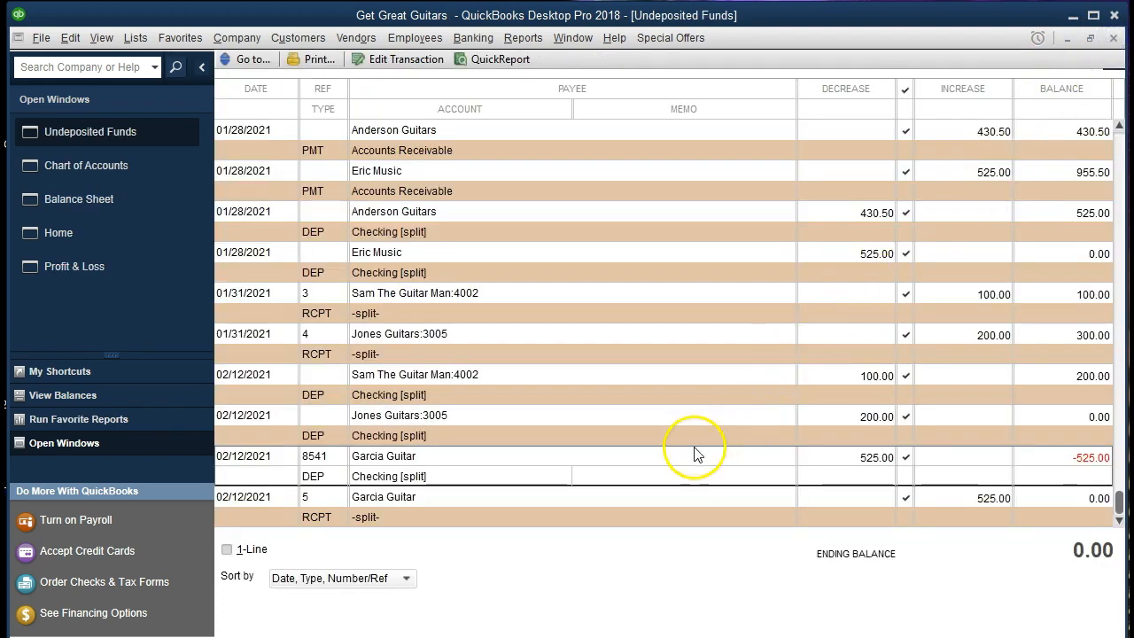